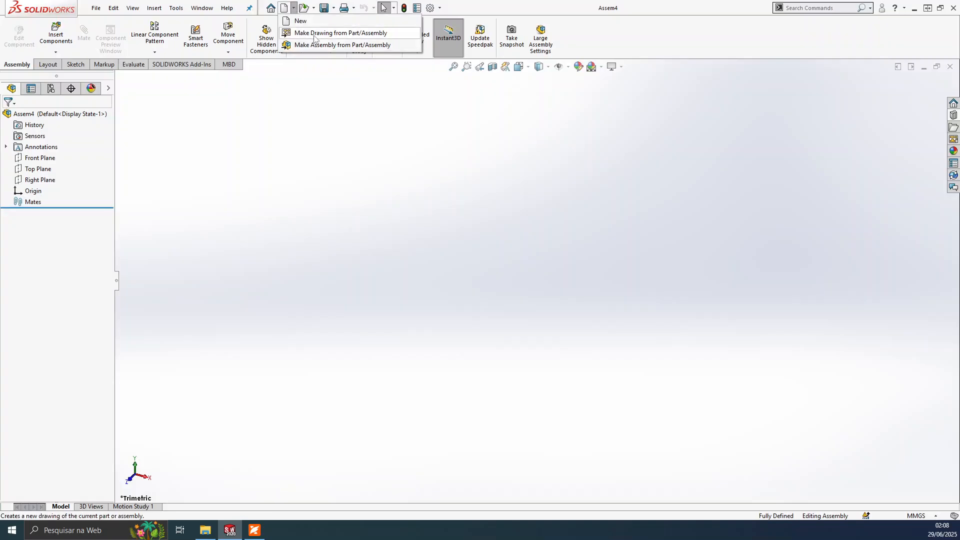
- Close the empty assembly and create a new assembly document
click(950, 68)
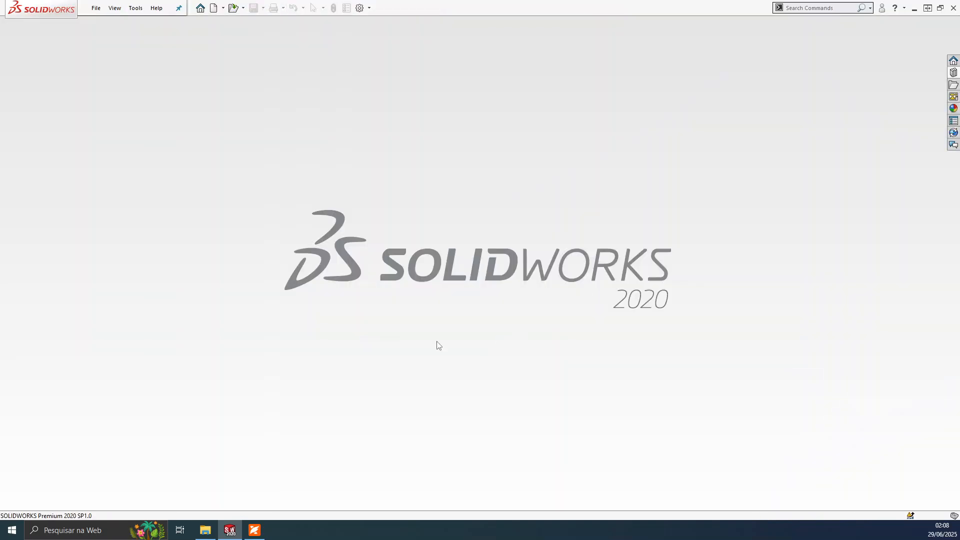
click(214, 8)
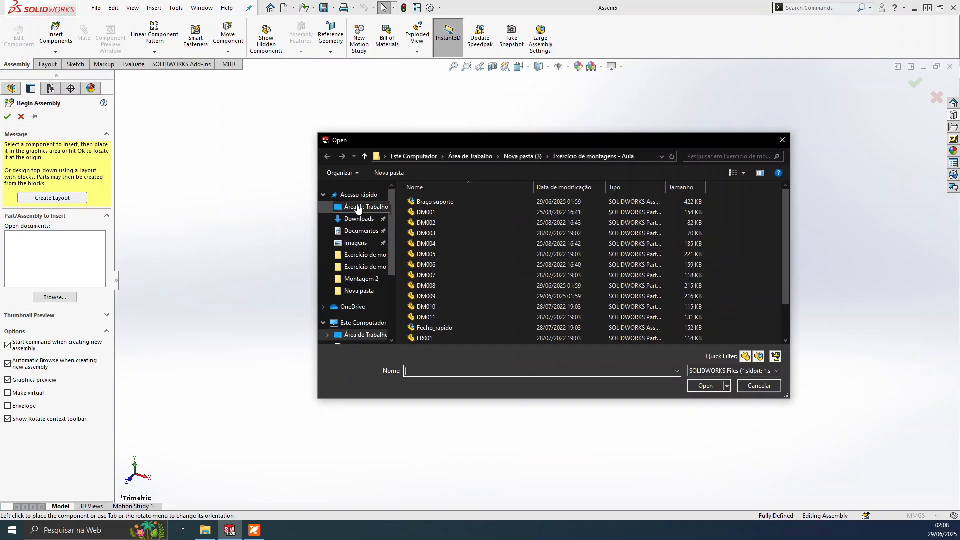
- Browse to the Nova pasta folder on the desktop (Área de Trabalho) to find the assembly's component files
click(350, 205)
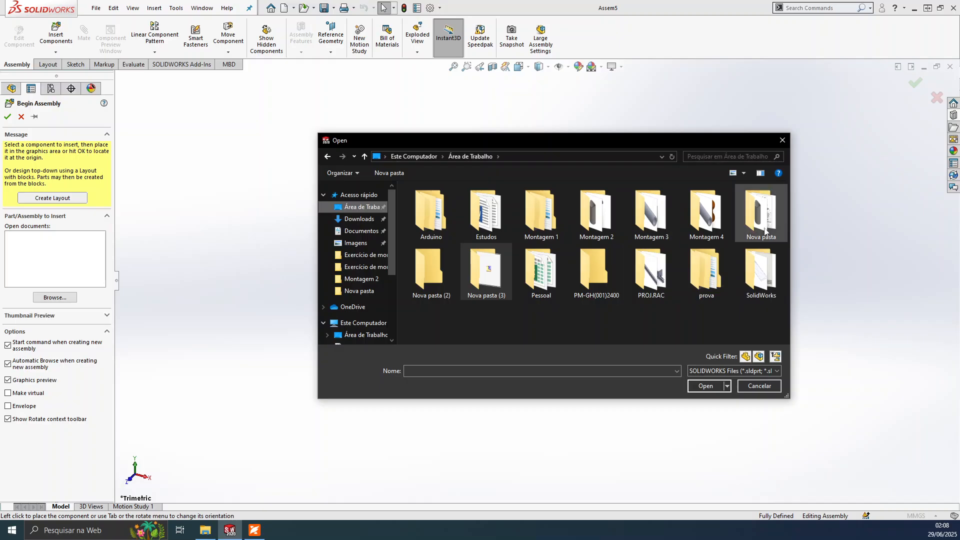
click(210, 533)
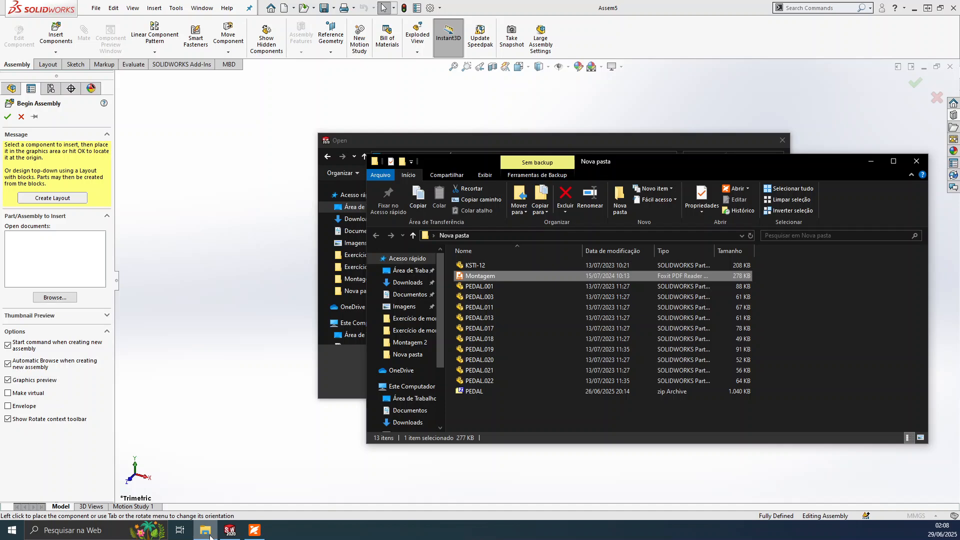
click(210, 533)
double_click(665, 287)
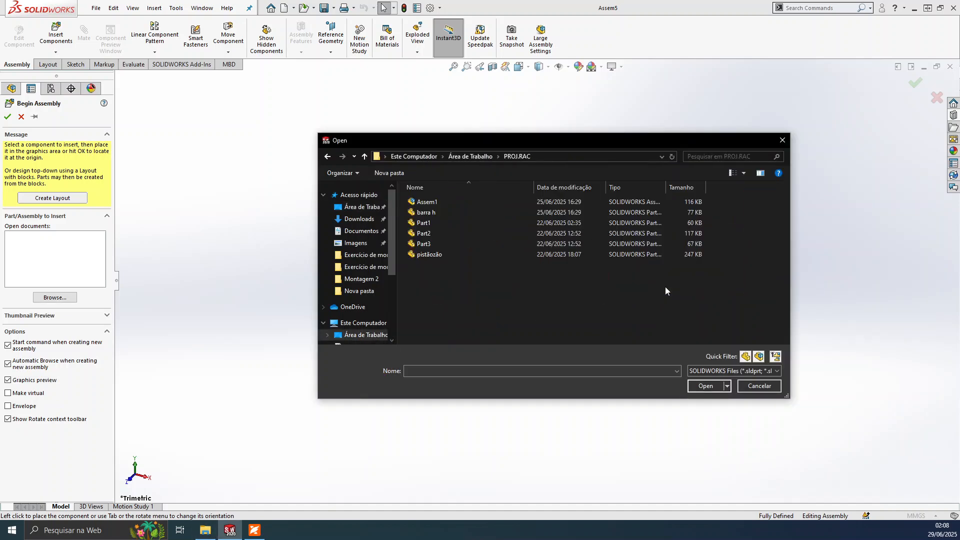
key(alt+Left)
double_click(589, 200)
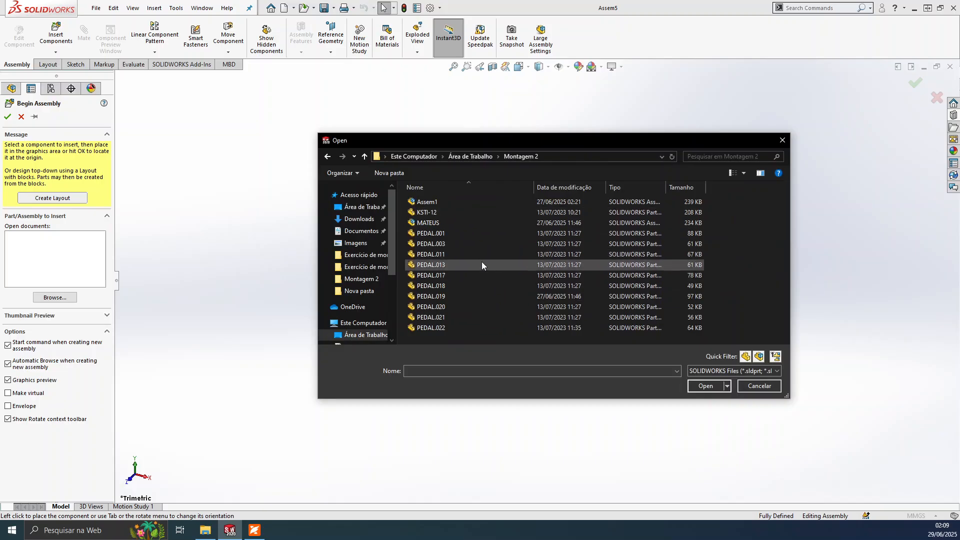
key(alt+Left)
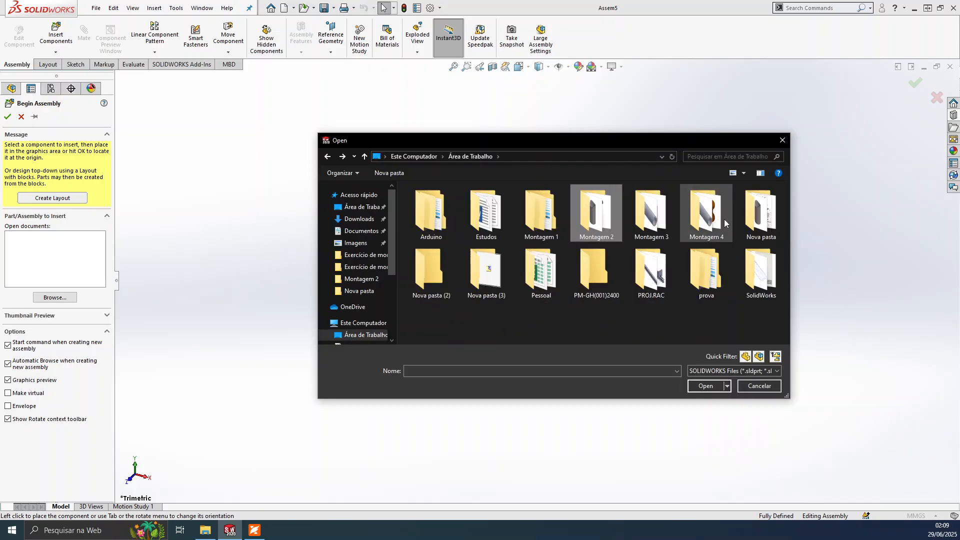
double_click(731, 220)
key(alt+Left)
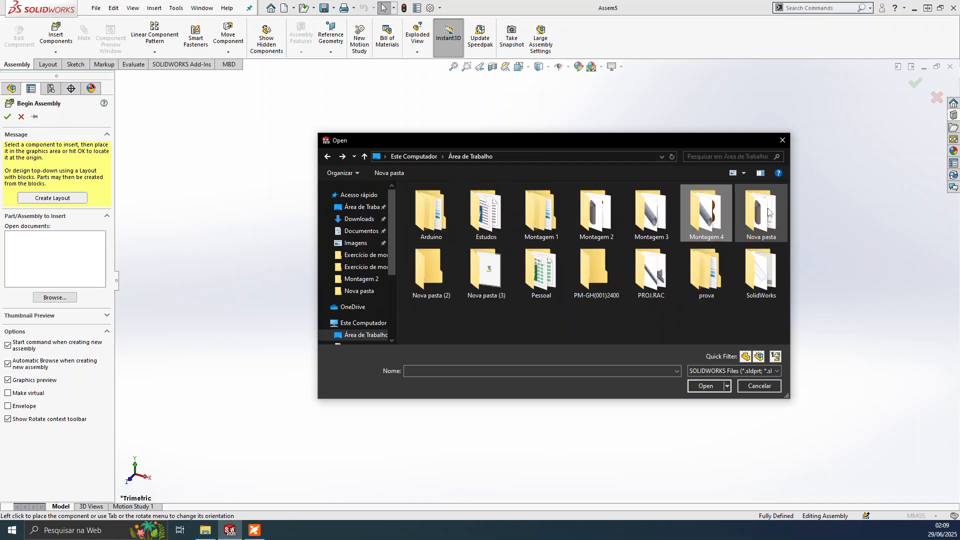
double_click(761, 212)
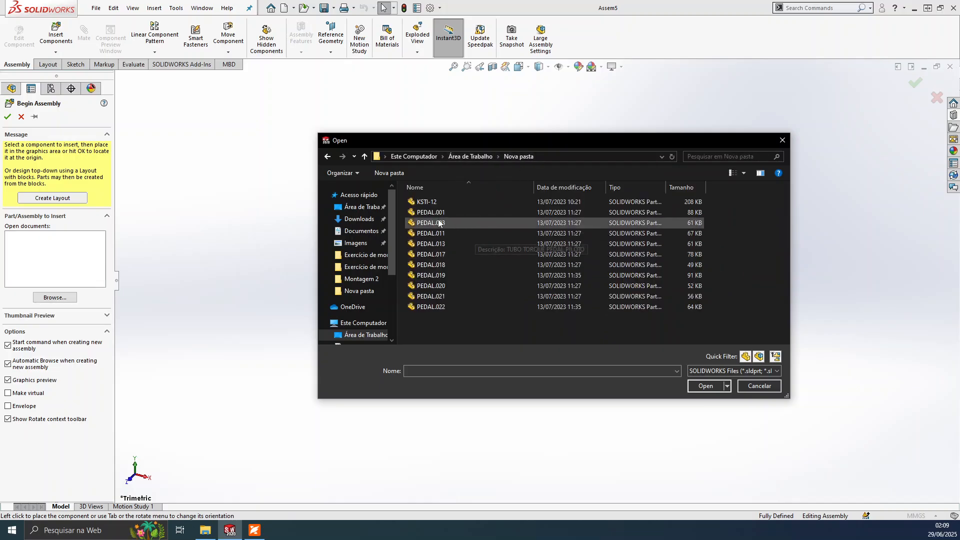
- Switch to Foxit PDF Reader to examine the exploded view and parts list in Montagem.pdf, and return to SolidWorks
click(253, 533)
scroll(463, 360, down, 3)
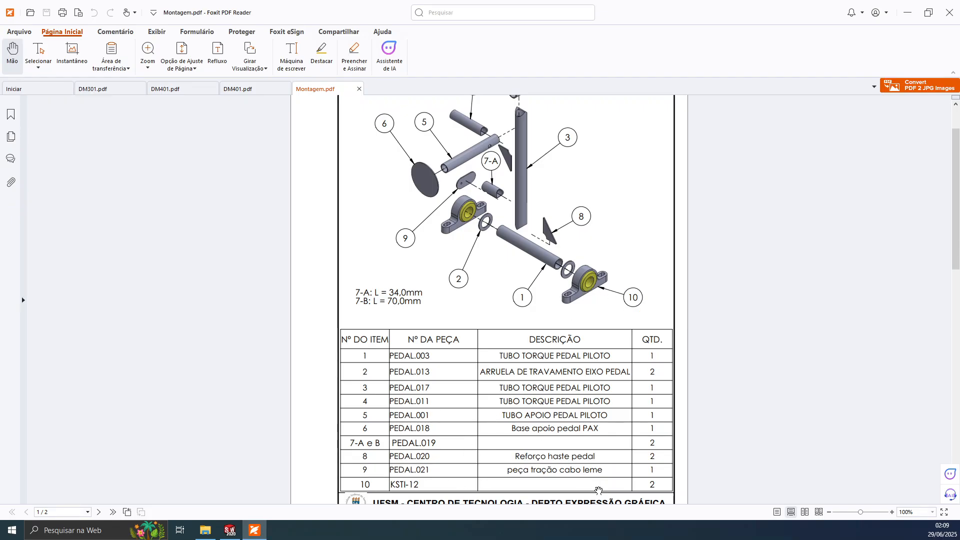
click(206, 530)
click(206, 530)
click(232, 529)
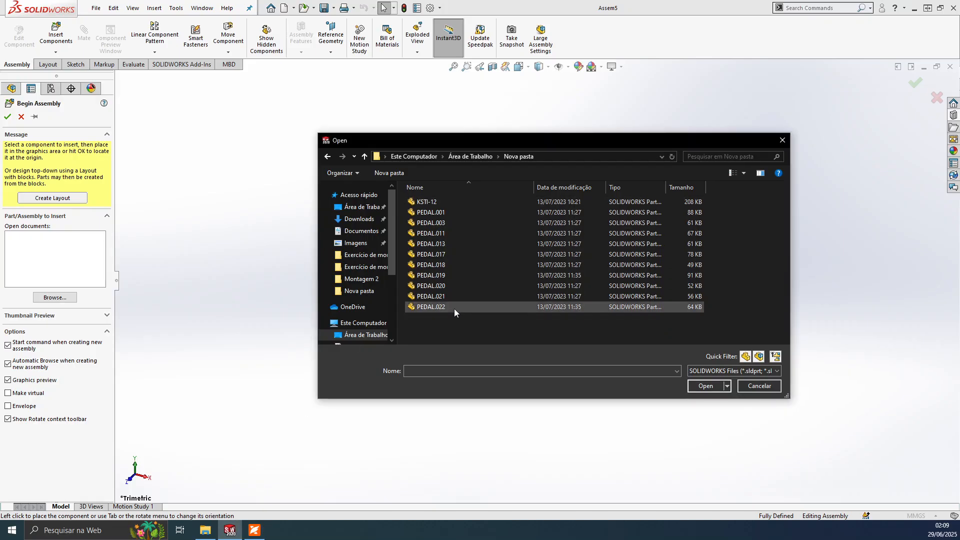
click(254, 529)
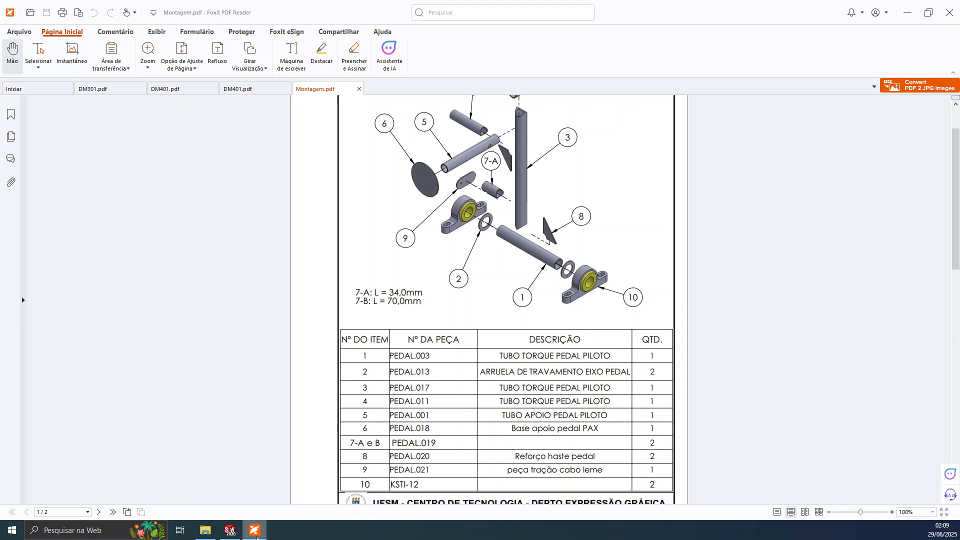
click(230, 529)
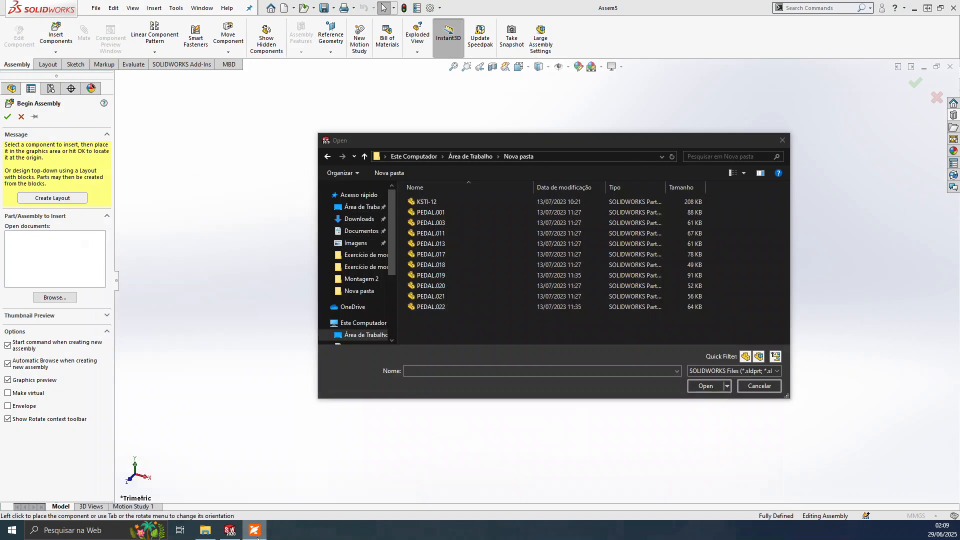
- Load the KSTI-12 part as the first component and compare its orientation with the exploded view in Montagem.pdf
click(425, 201)
click(704, 386)
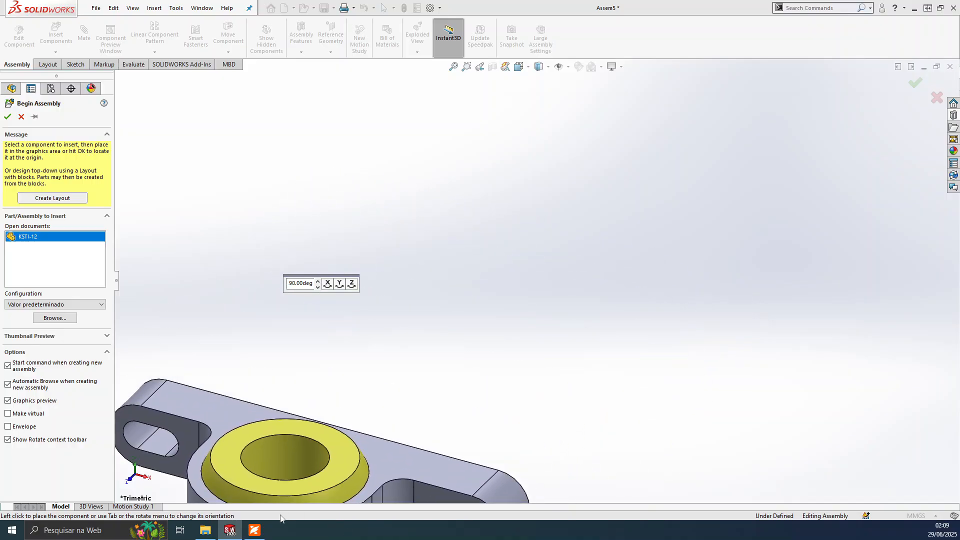
click(255, 531)
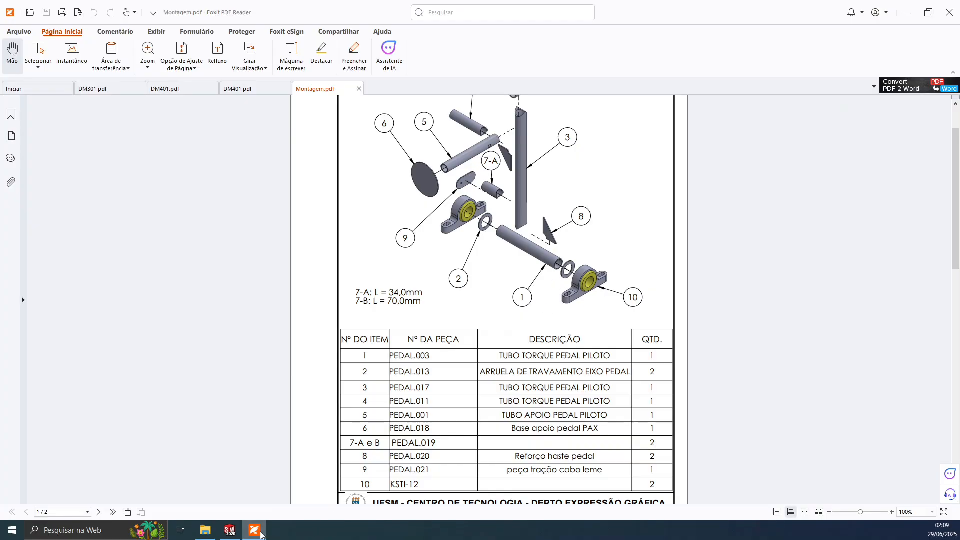
click(230, 531)
- Rotate the KSTI-12 bearing in 90° increments about Z, Y and X until it stands upright on its base, and place it
click(353, 284)
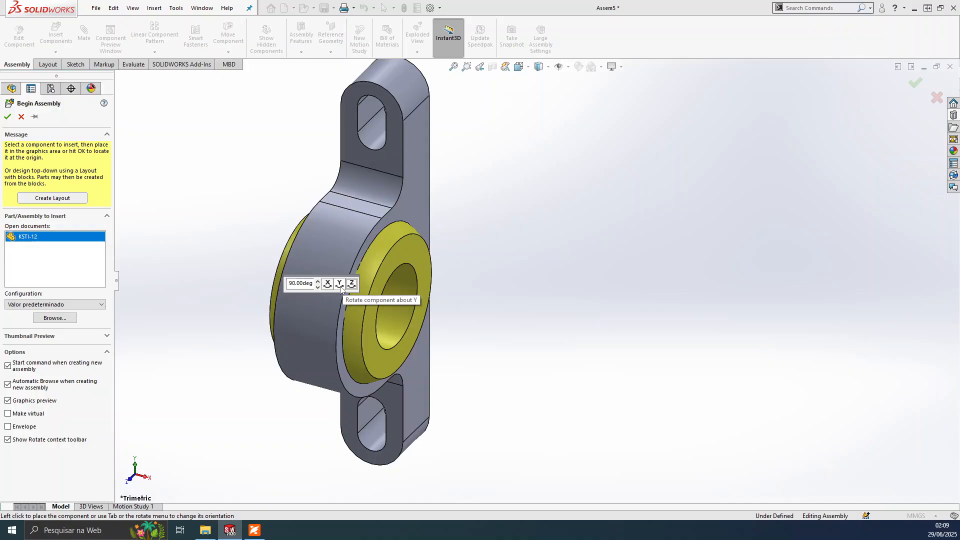
click(340, 285)
click(340, 285)
click(340, 285)
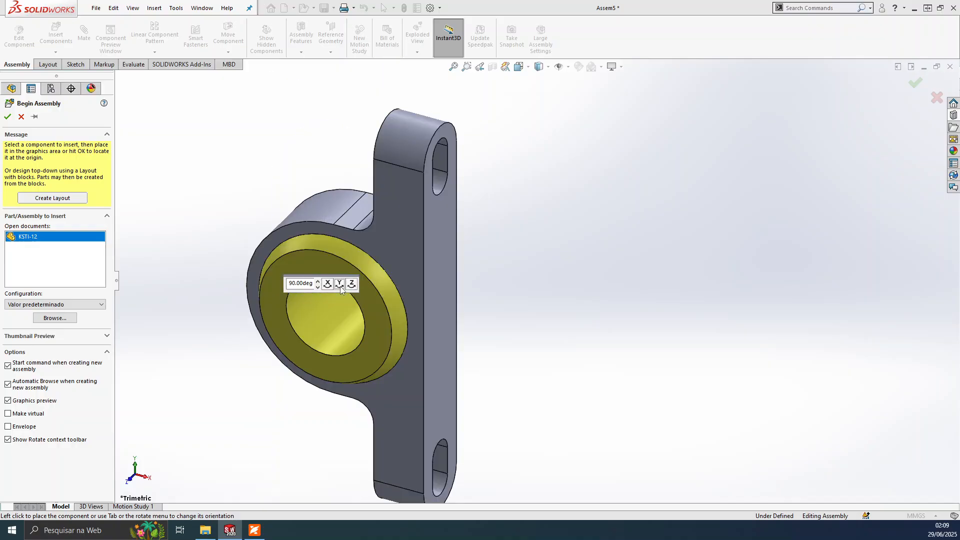
click(329, 285)
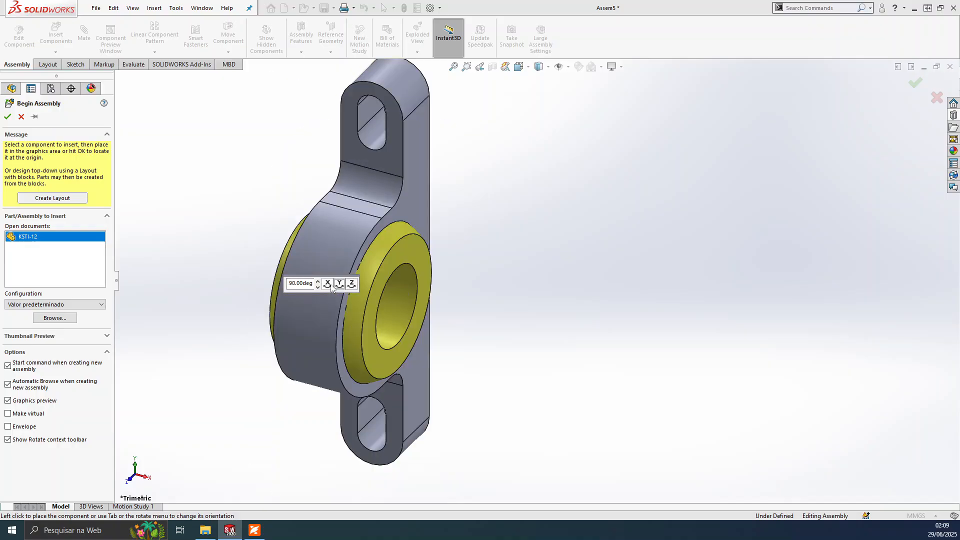
click(328, 285)
click(329, 286)
click(332, 288)
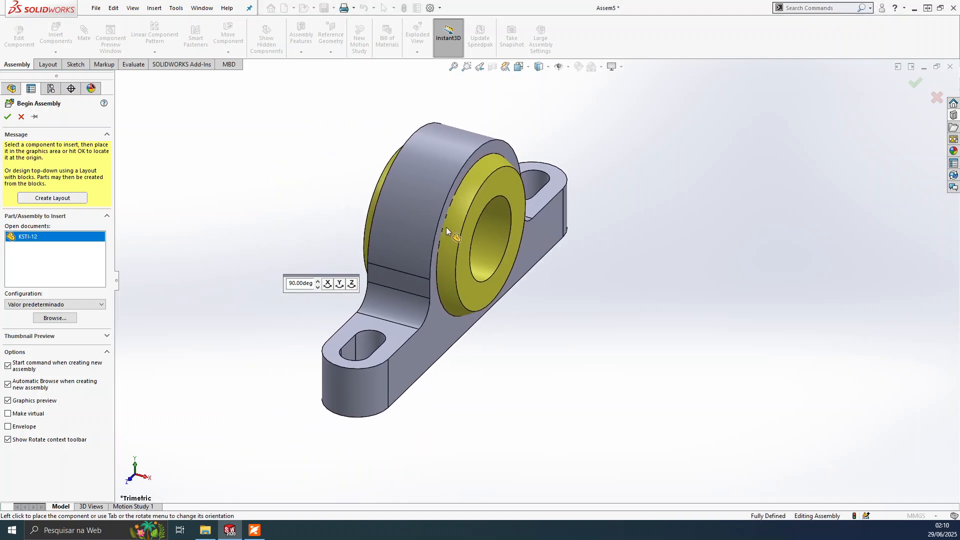
click(446, 230)
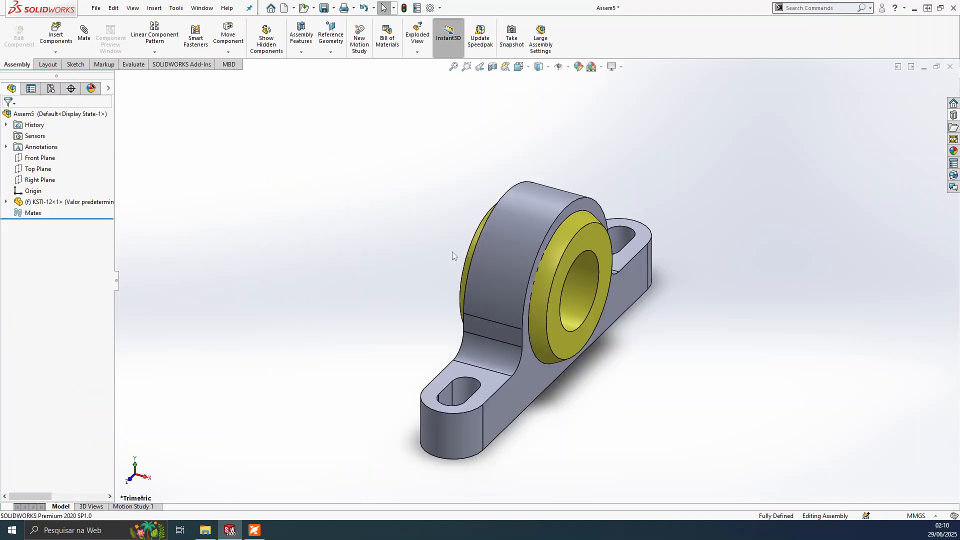
- Try to move the fixed KSTI-12 bearing freely in the assembly, and deselect it
drag(520, 270, 573, 299)
drag(493, 254, 407, 266)
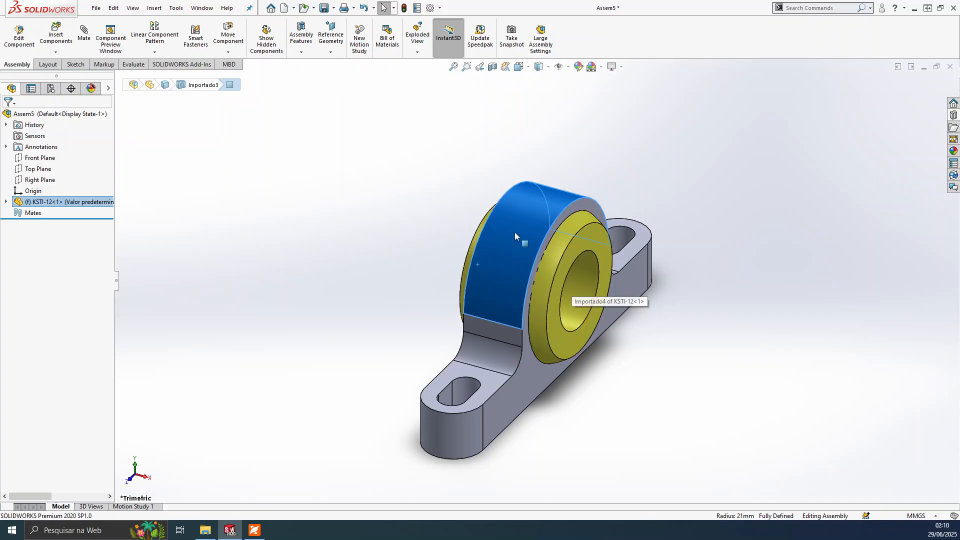
drag(497, 280, 383, 240)
click(309, 304)
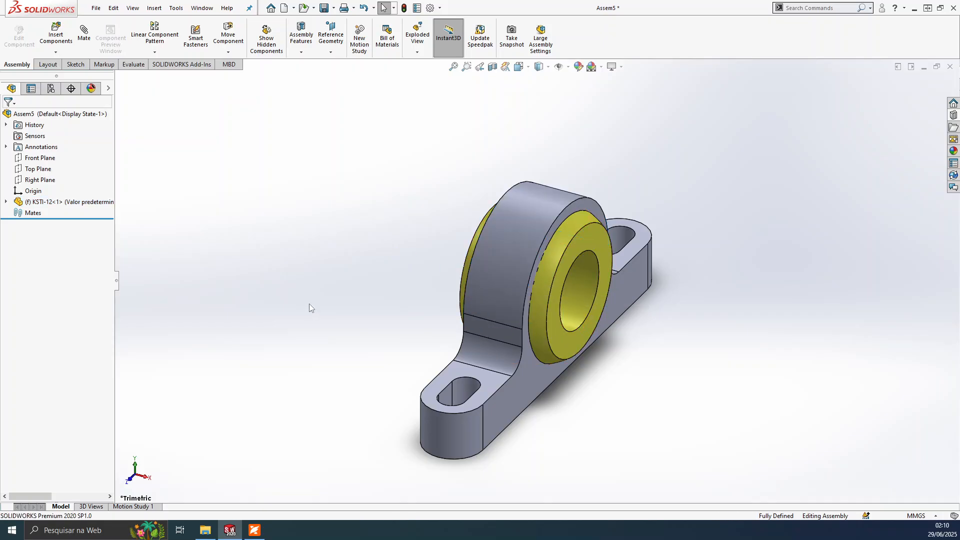
- Set the assembly to isometric view and consult Montagem.pdf in Foxit PDF Reader to identify the next component, returning to SolidWorks
key(ctrl+7)
scroll(640, 272, up, 7)
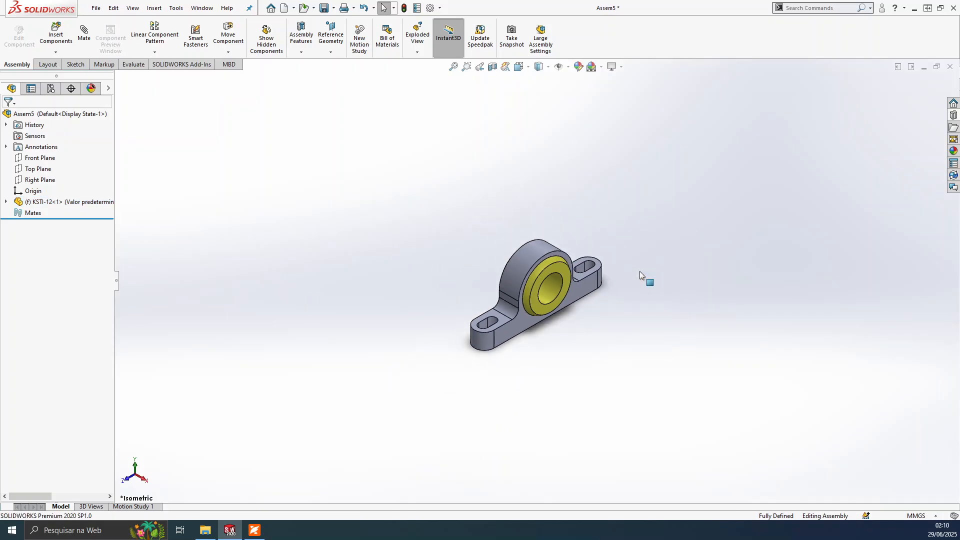
scroll(595, 270, down, 2)
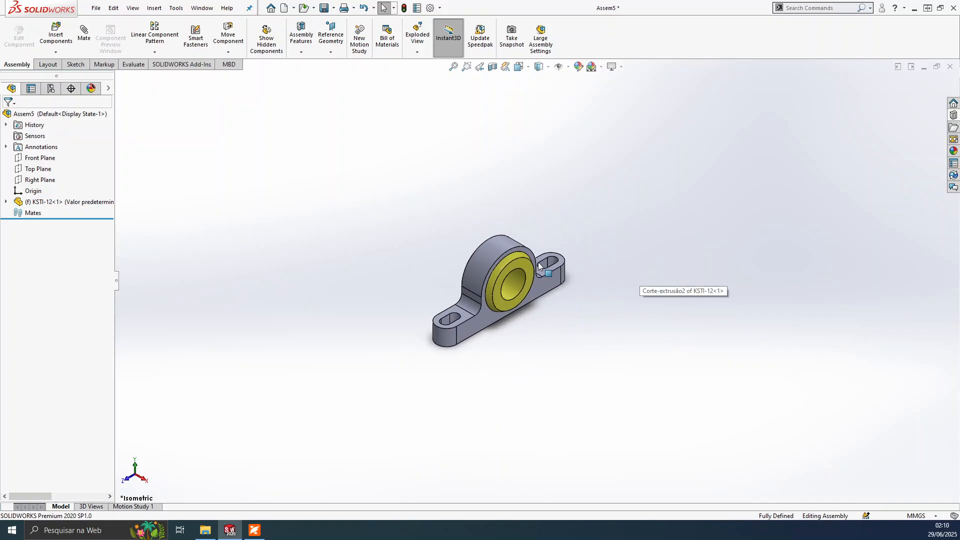
click(255, 531)
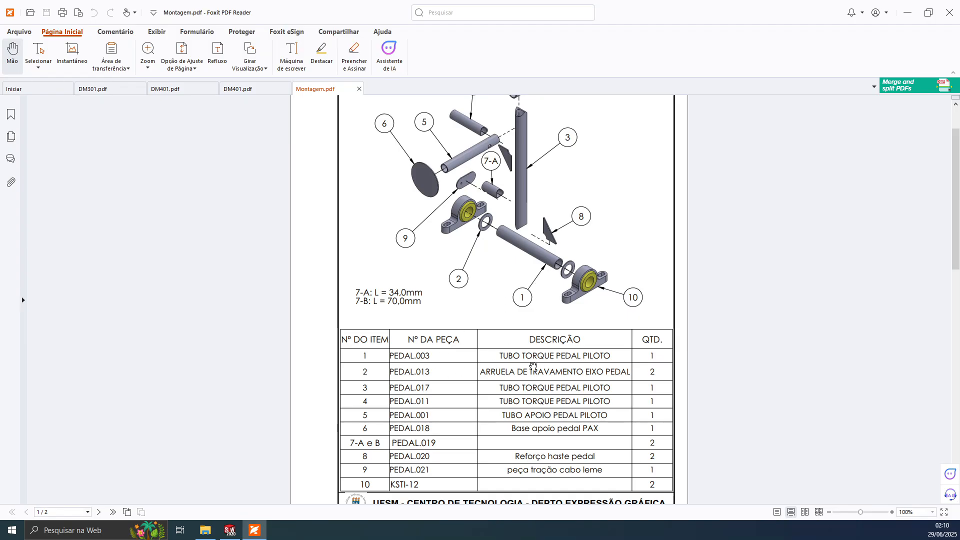
click(231, 531)
click(231, 533)
click(231, 531)
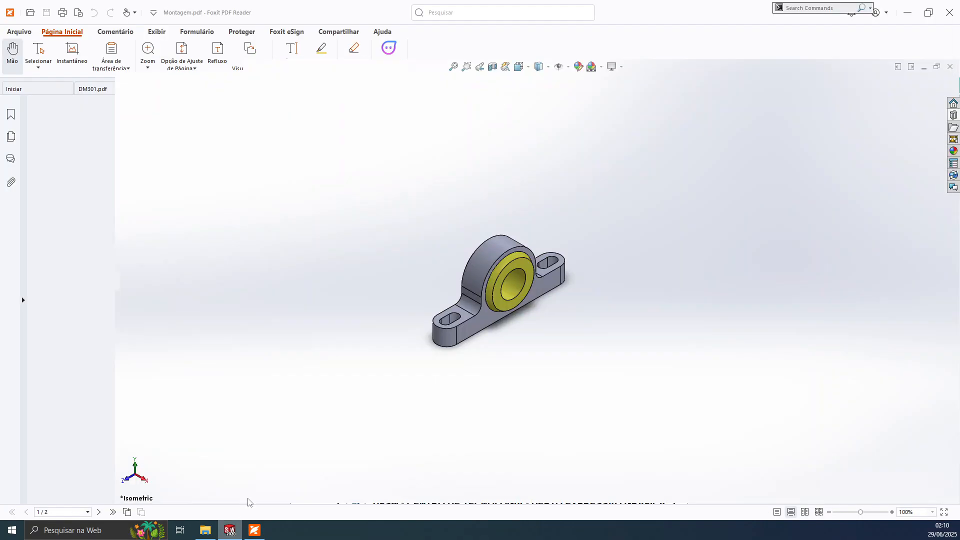
- Insert the PEDAL.003 torque tube from the Nova pasta folder and place it beside the KSTI-12 bearing
click(71, 42)
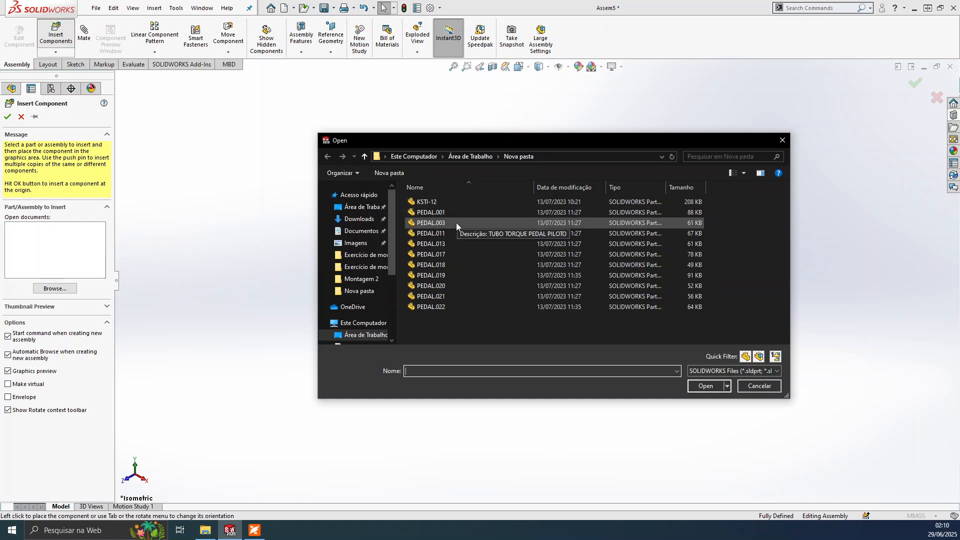
click(456, 223)
click(697, 385)
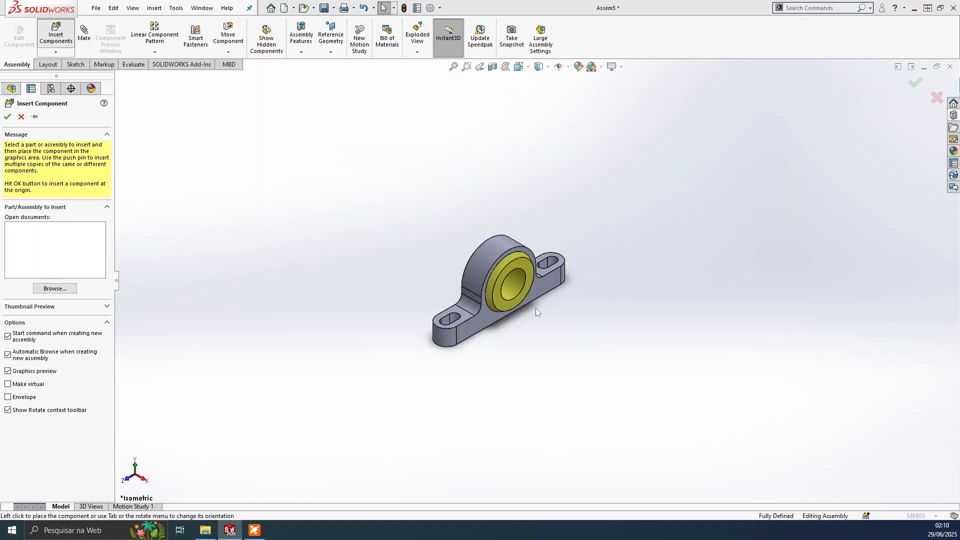
click(643, 367)
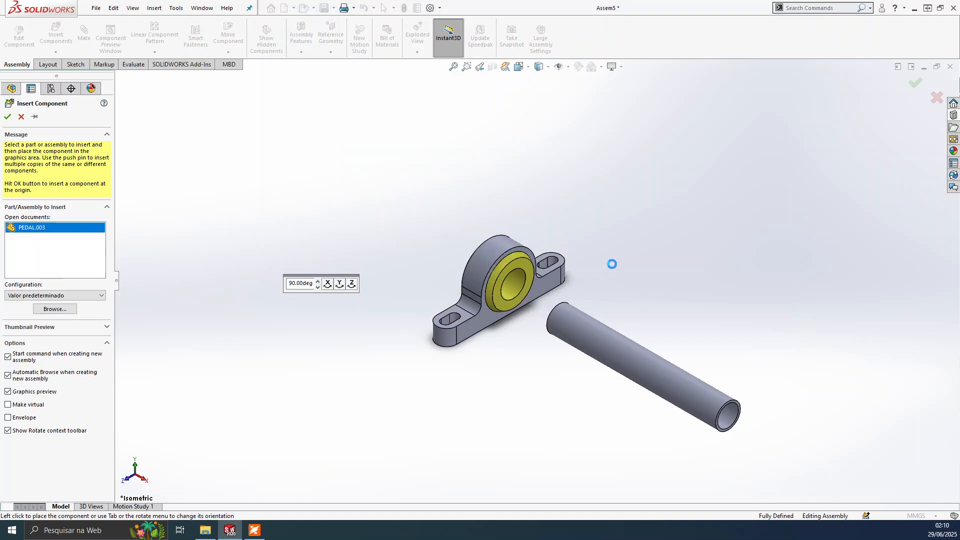
- Move the PEDAL.003 tube slightly upward beside the bearing and deselect it
click(584, 334)
click(519, 353)
click(596, 334)
drag(596, 334, 597, 320)
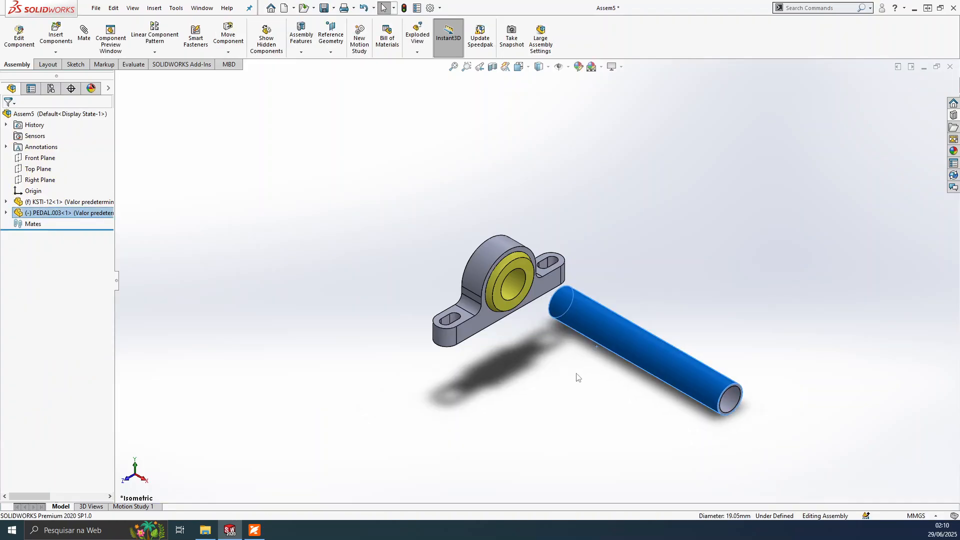
middle_drag(576, 375, 579, 376)
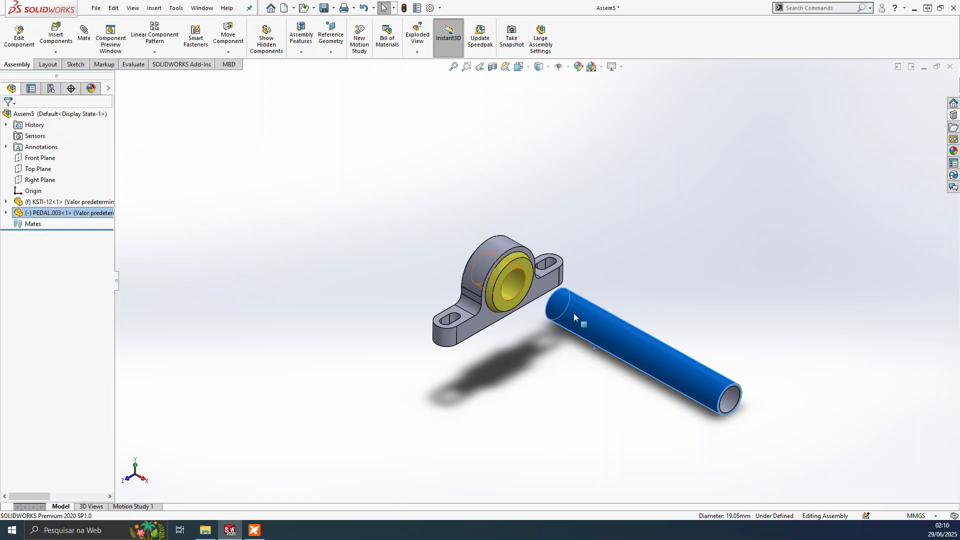
click(371, 236)
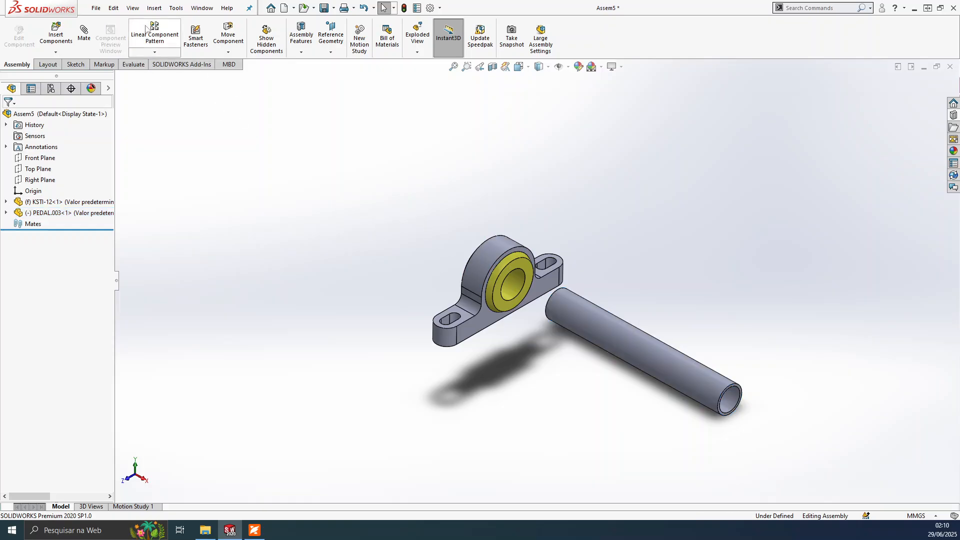
- Add a concentric mate between the PEDAL.003 tube's outer face and the KSTI-12 bearing bore, and slide the tube outward along the bore
click(84, 34)
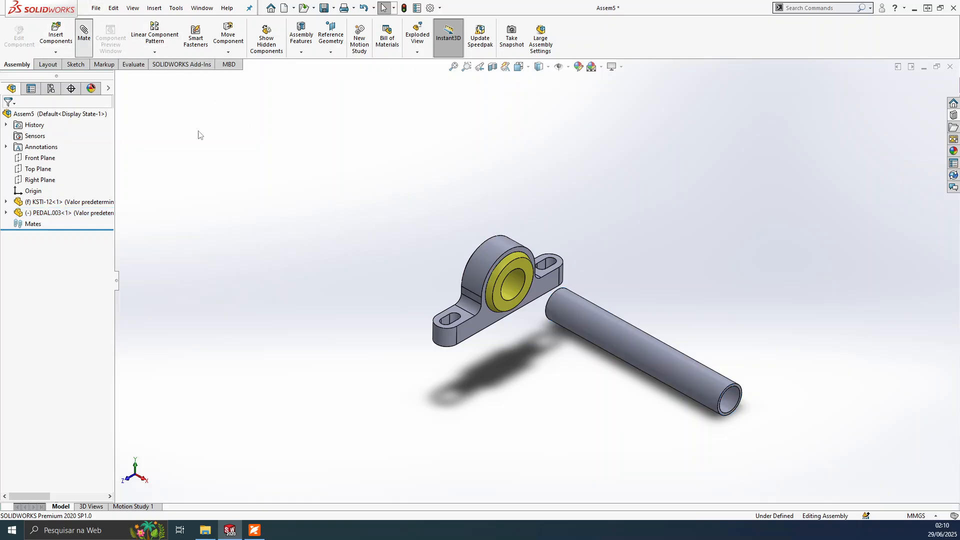
click(617, 336)
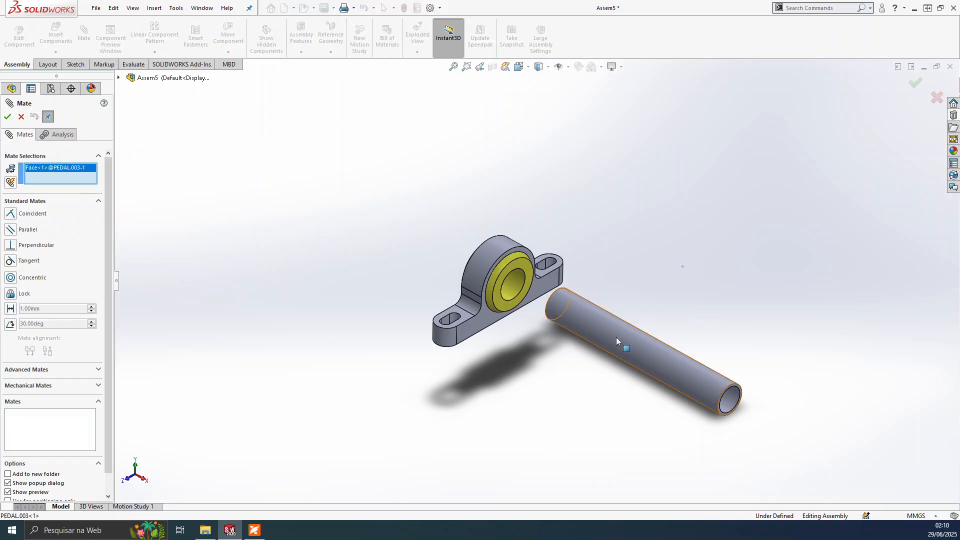
click(508, 289)
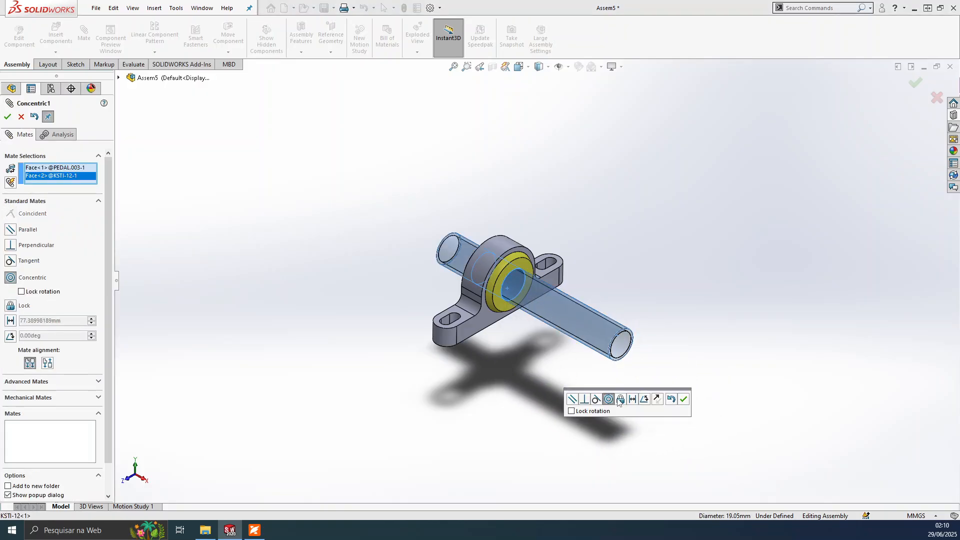
click(683, 400)
key(Return)
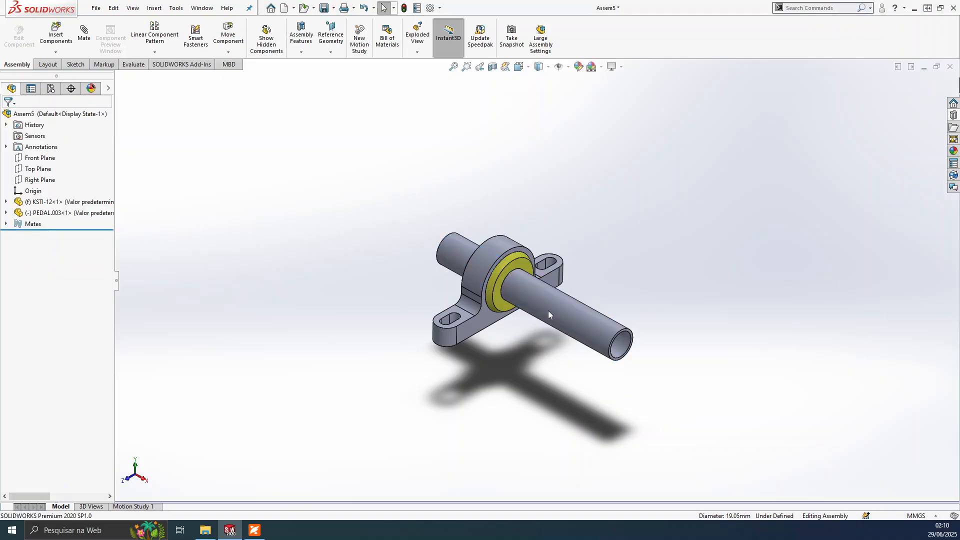
drag(539, 301, 689, 384)
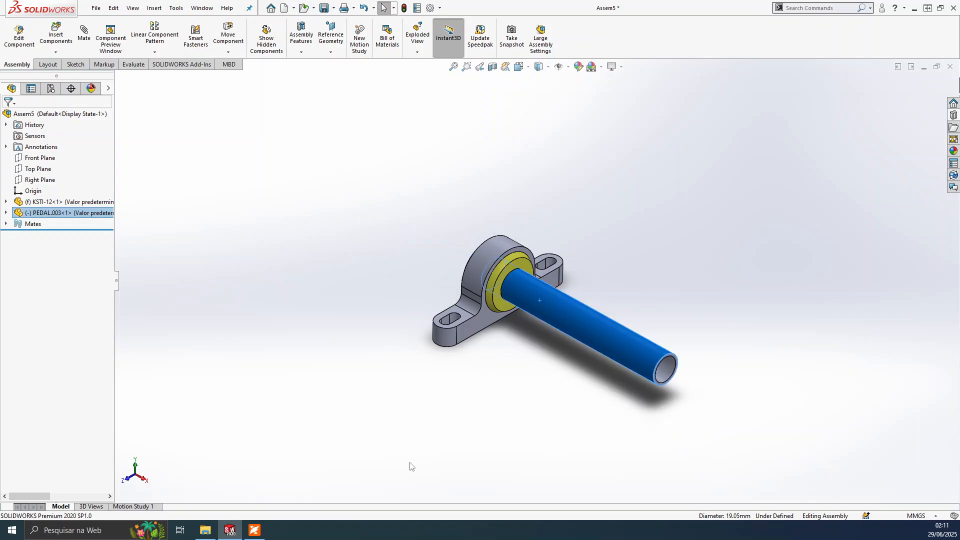
- Examine the parts list and the dimensioned views on page 2 of Montagem.pdf for the tube and bearing spacing, returning to SolidWorks
mouse_move(255, 531)
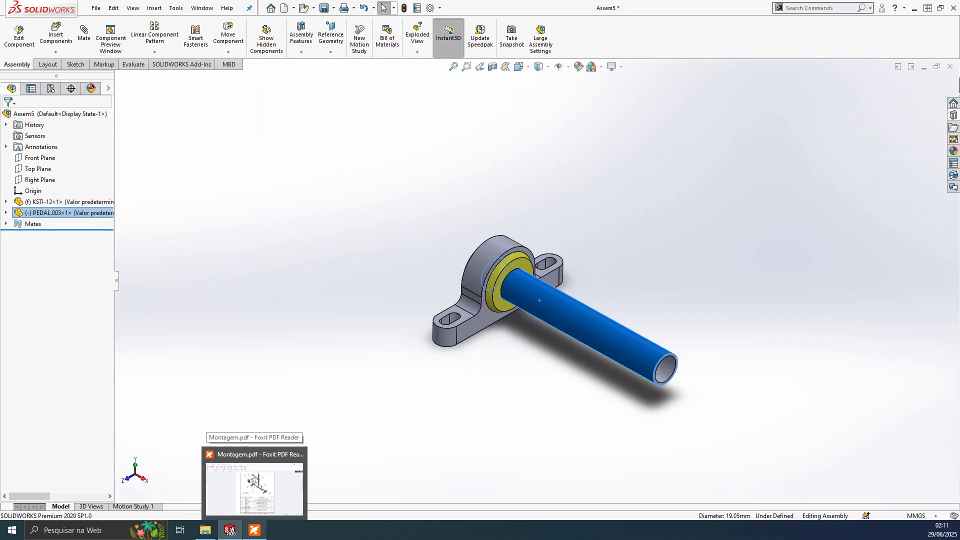
click(235, 445)
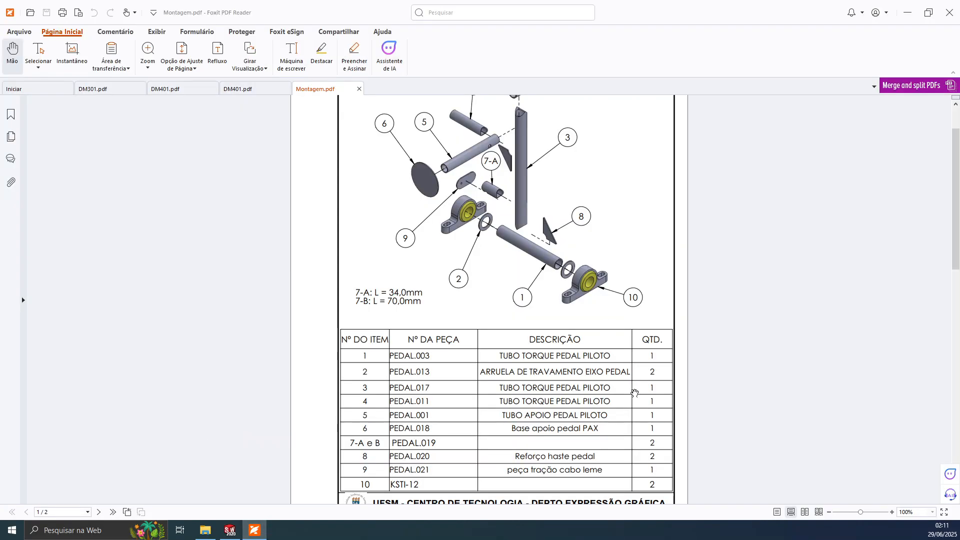
scroll(597, 430, down, 4)
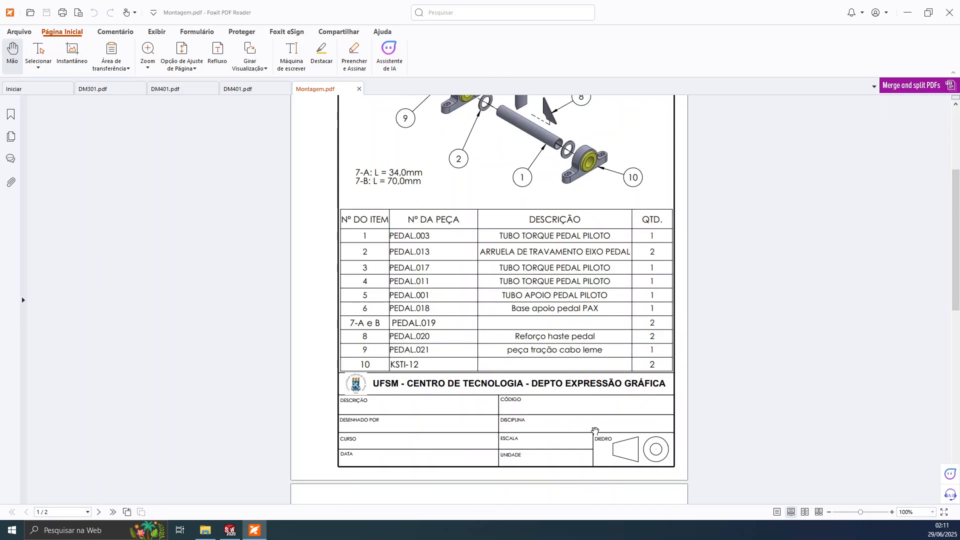
scroll(592, 432, up, 4)
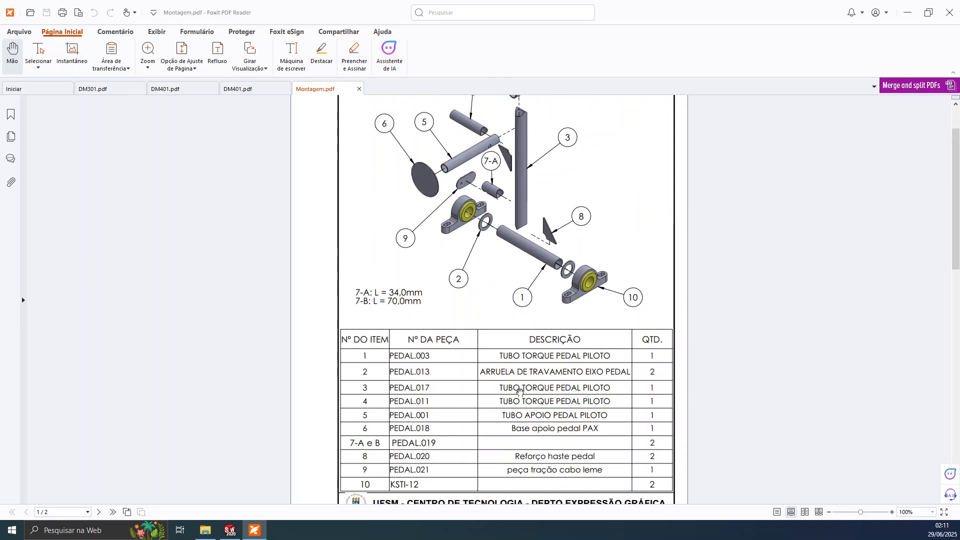
scroll(532, 379, down, 8)
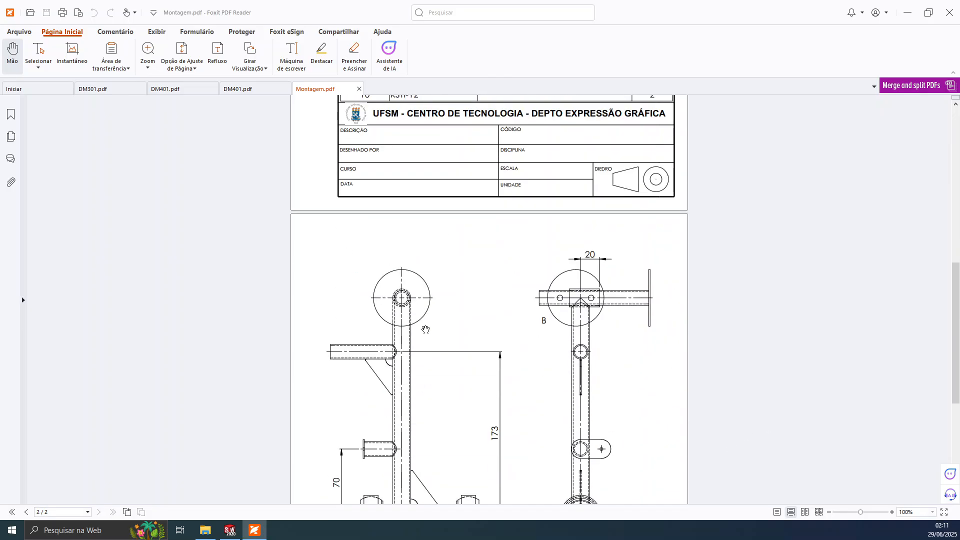
scroll(595, 379, up, 1)
scroll(562, 388, down, 5)
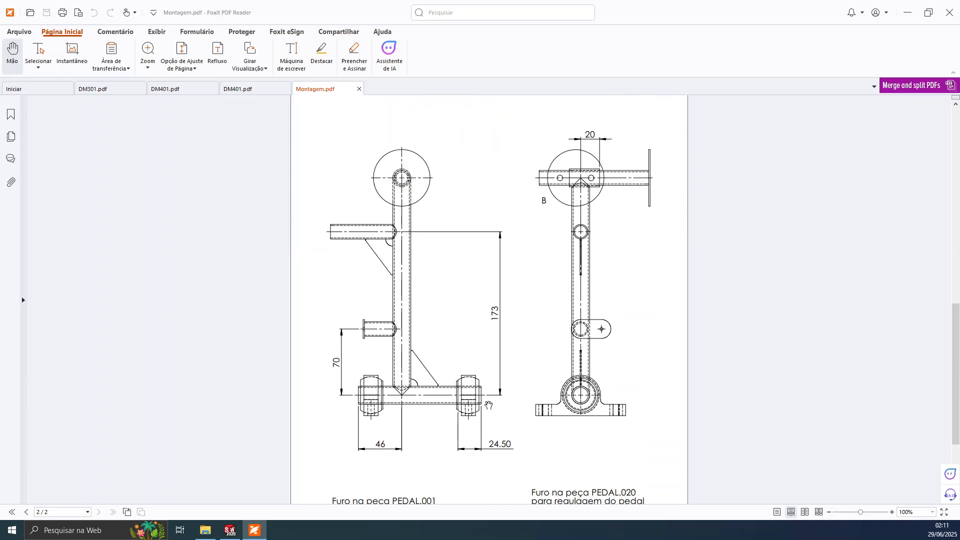
scroll(485, 403, down, 1)
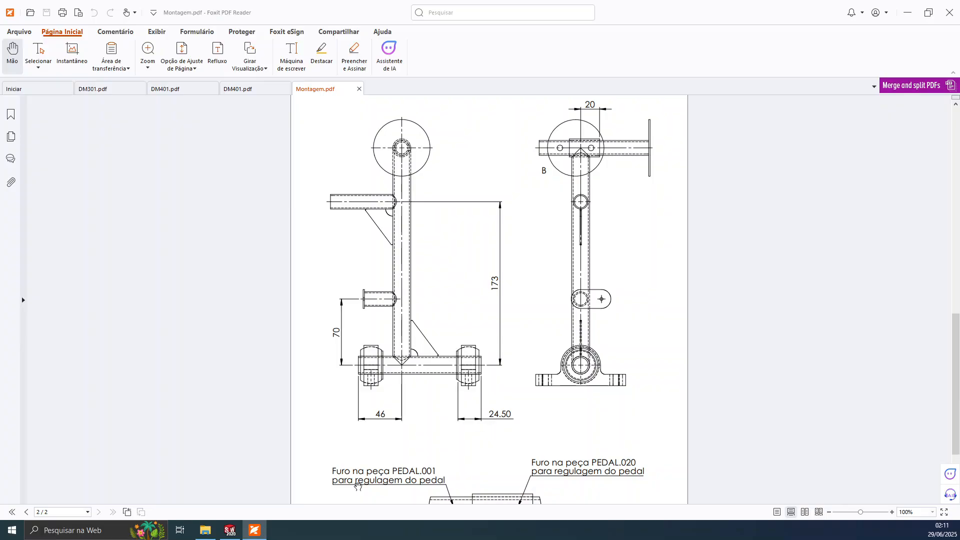
click(230, 530)
- Slide the PEDAL.003 tube through the bearing so it protrudes on both sides, and deselect it
middle_drag(424, 301, 545, 315)
click(578, 321)
drag(578, 320, 517, 315)
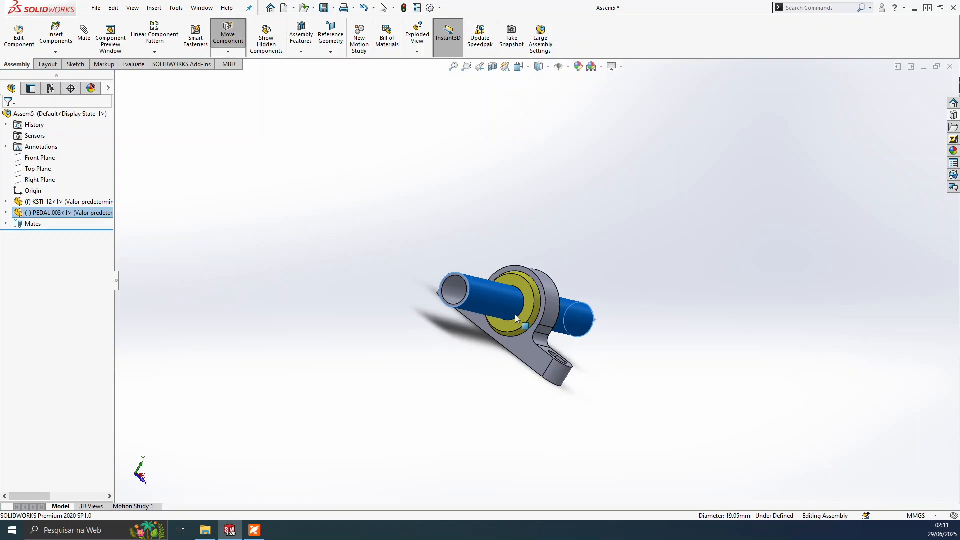
click(473, 361)
- Select the tube's end face and the bearing's yellow ring face on the opposite side, and check their spacing in Montagem.pdf
scroll(458, 278, down, 10)
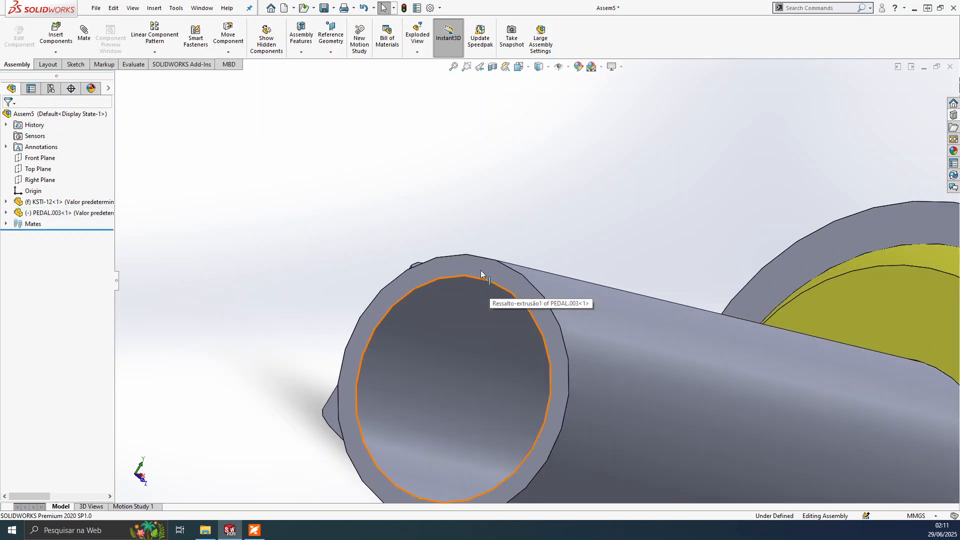
click(484, 270)
scroll(487, 273, up, 2)
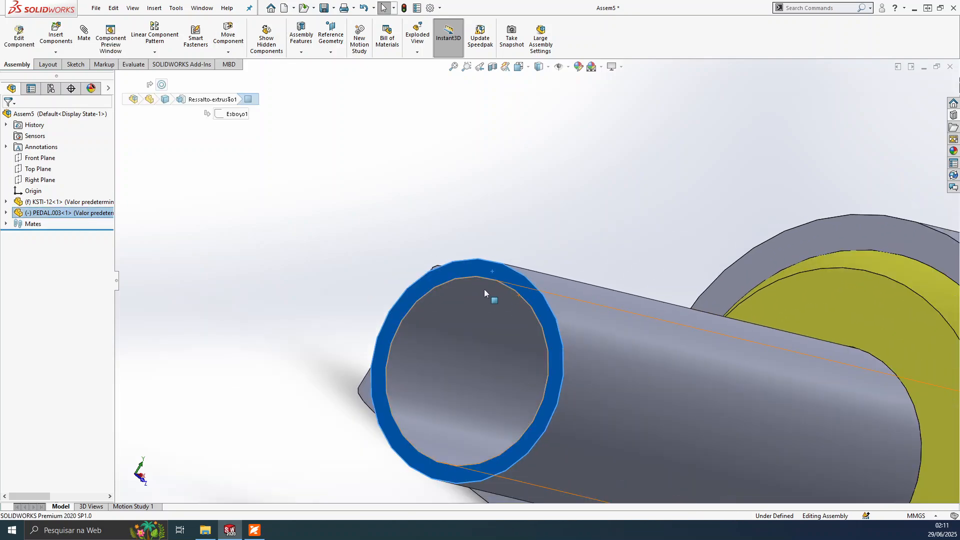
scroll(497, 275, up, 5)
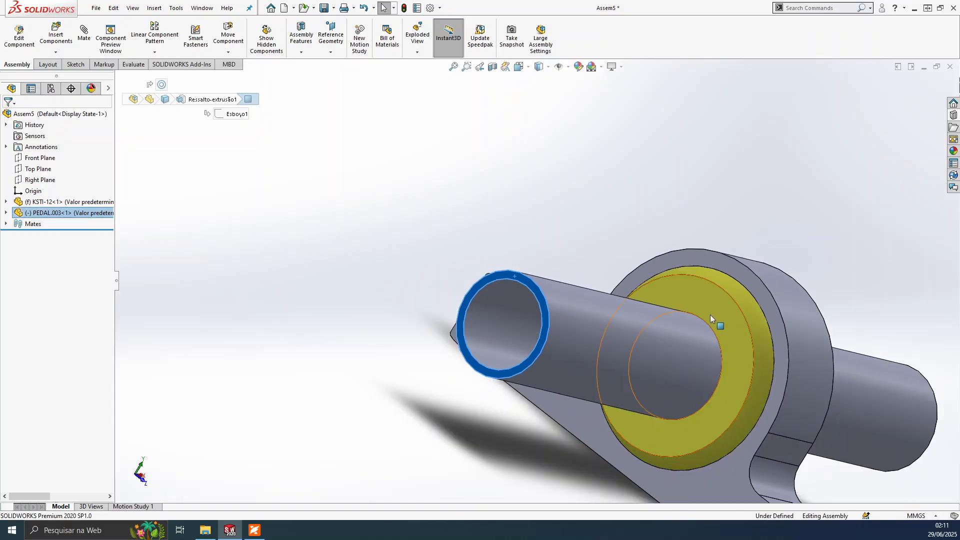
middle_drag(710, 314, 553, 272)
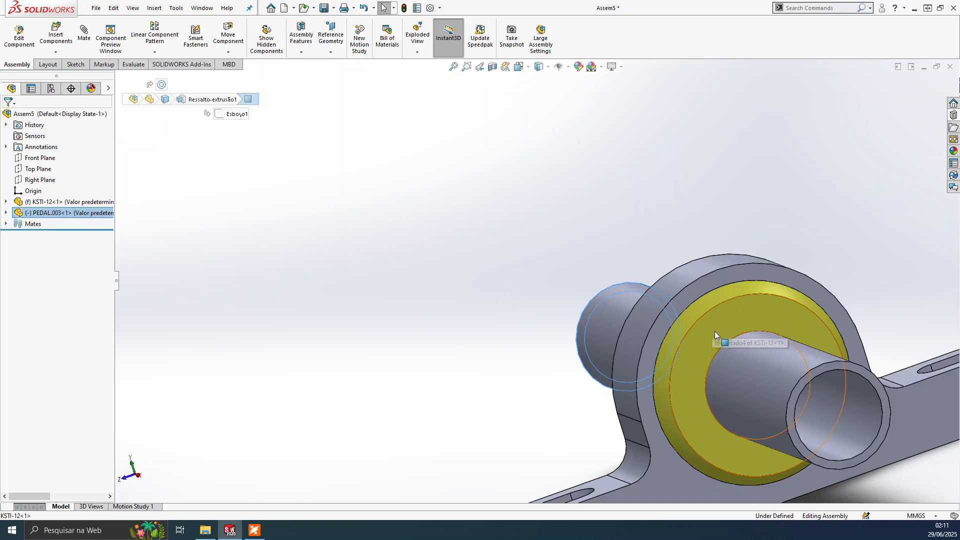
scroll(715, 331, up, 3)
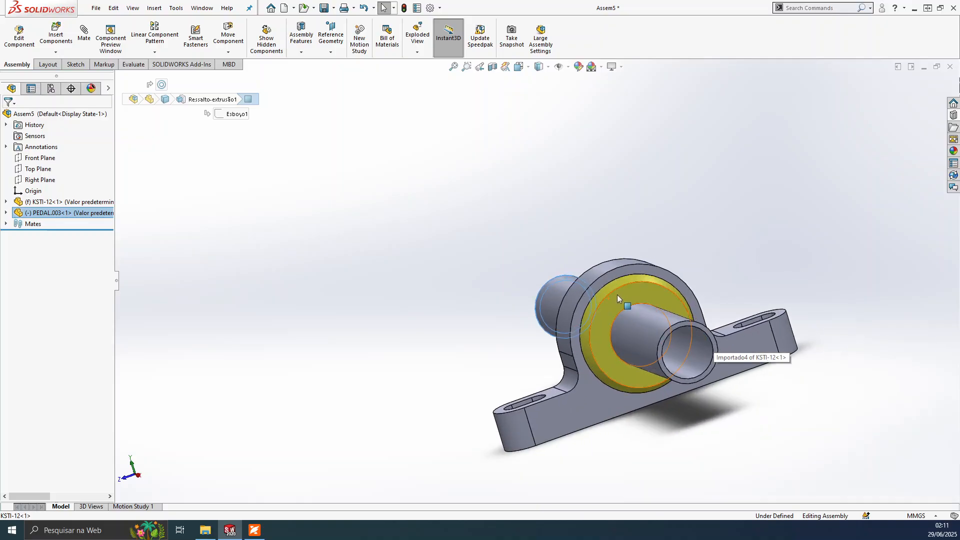
ctrl+click(621, 297)
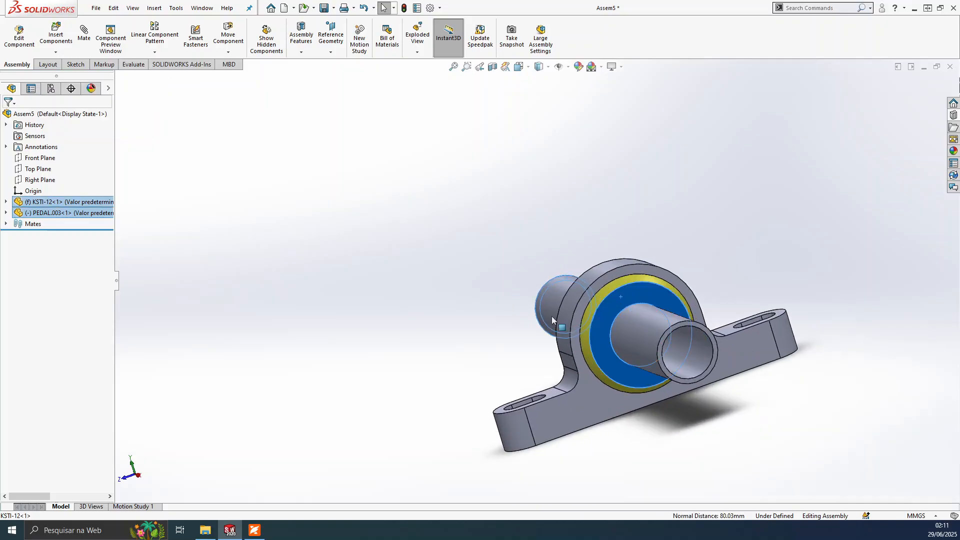
middle_drag(564, 305, 591, 320)
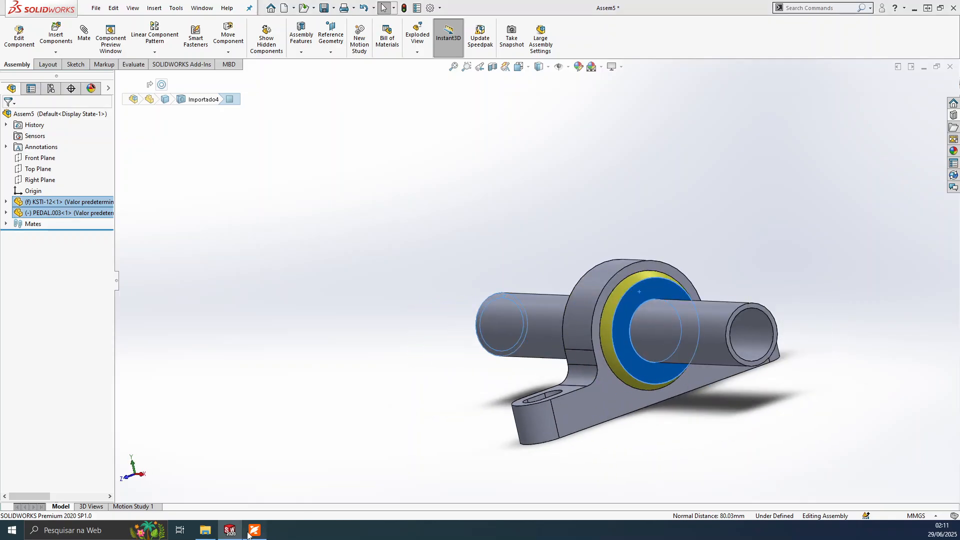
click(254, 531)
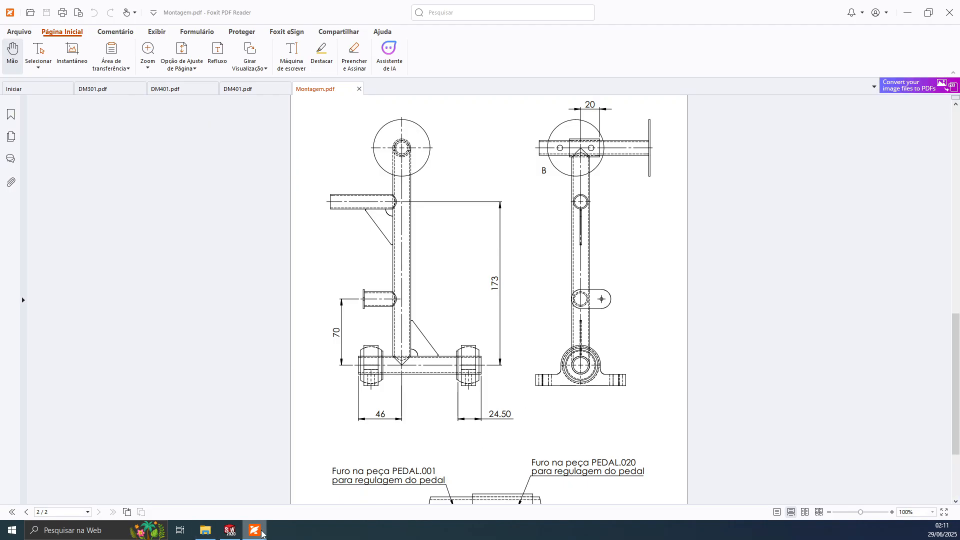
click(229, 531)
- Apply a 24.50 mm distance mate between the selected tube end face and bearing ring face, and close the mate command
click(83, 22)
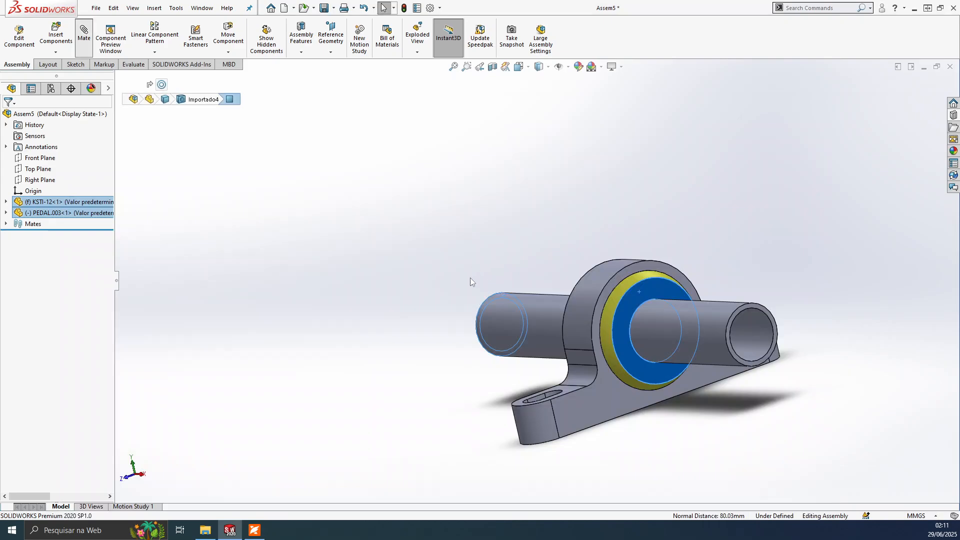
middle_drag(396, 306, 367, 316)
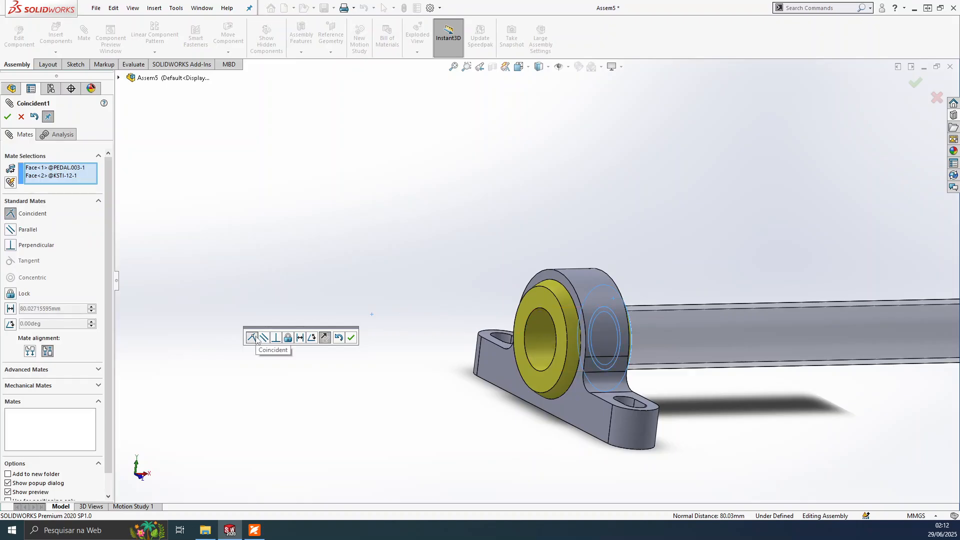
middle_drag(370, 330, 320, 321)
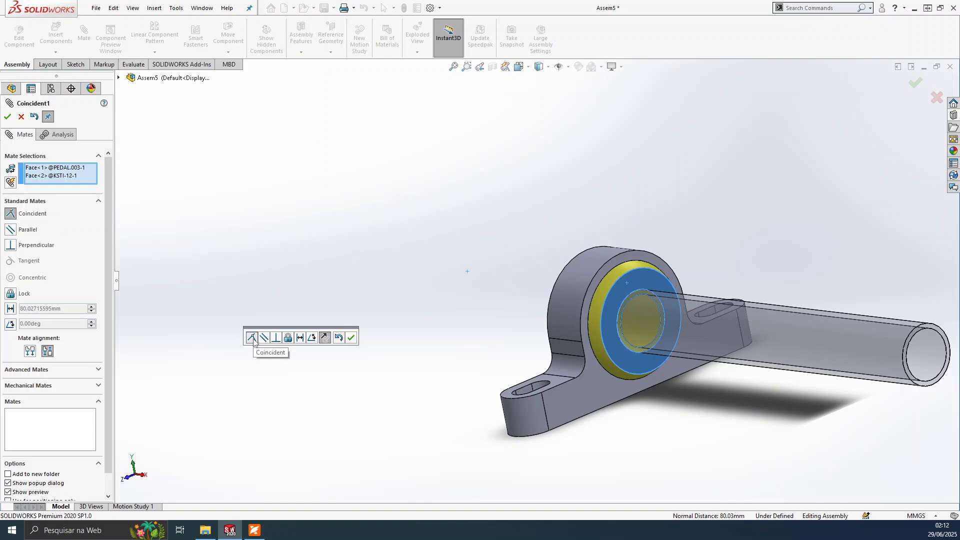
click(300, 337)
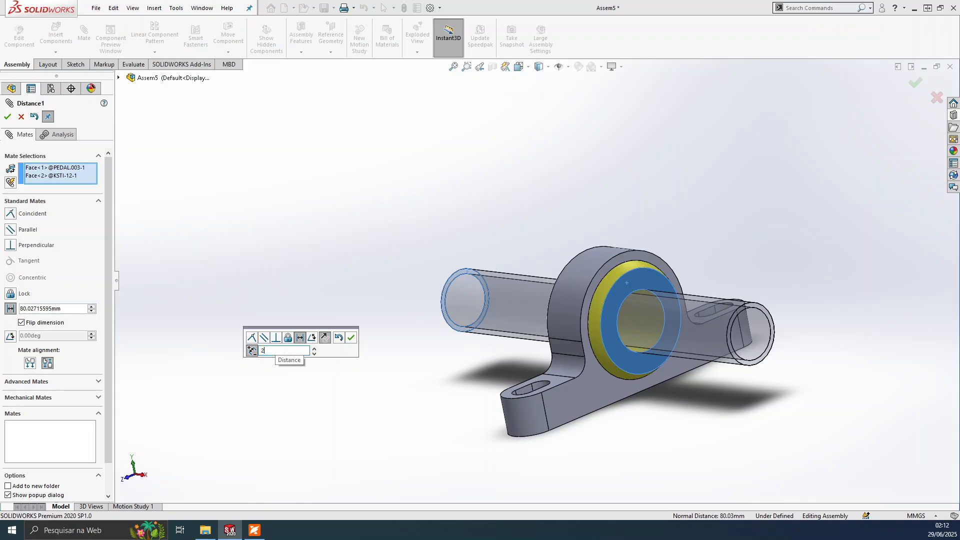
key(Return)
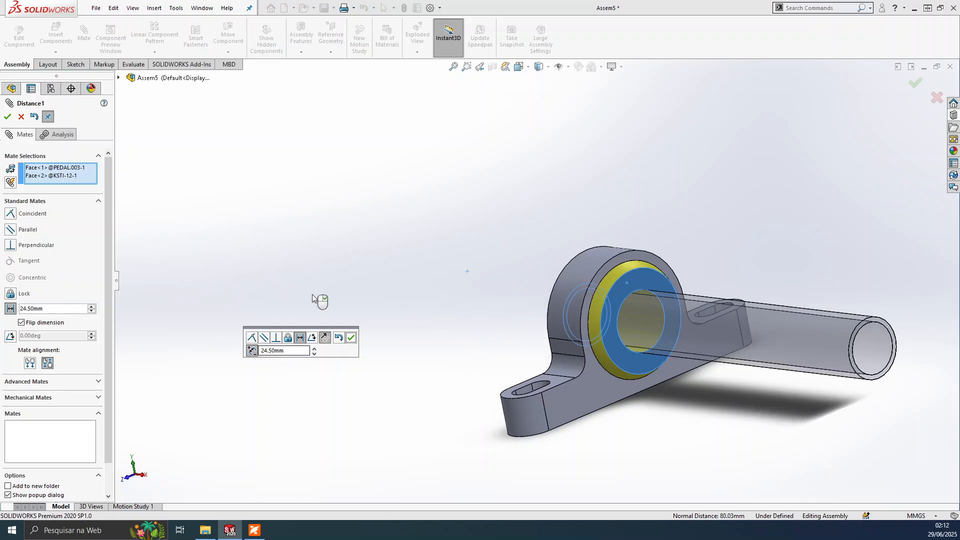
middle_drag(404, 219, 465, 220)
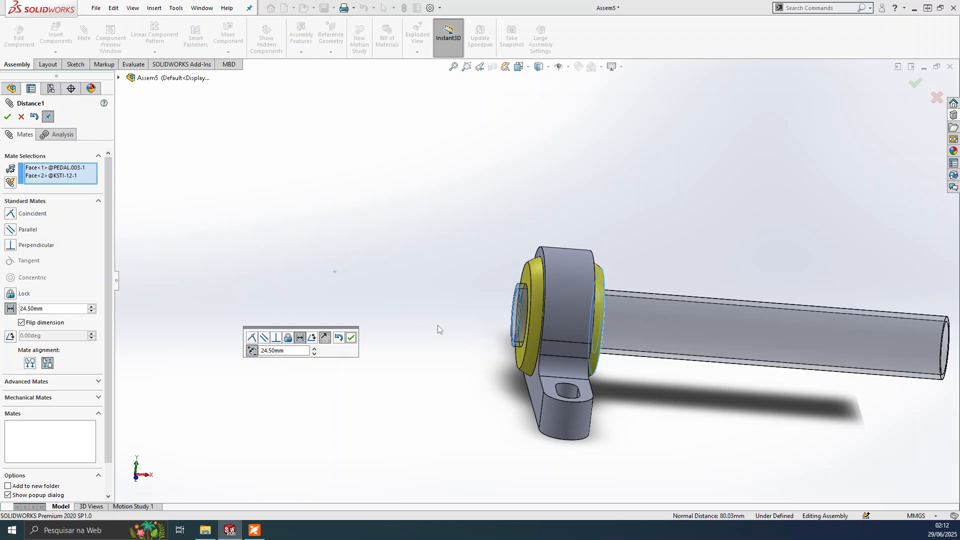
click(351, 338)
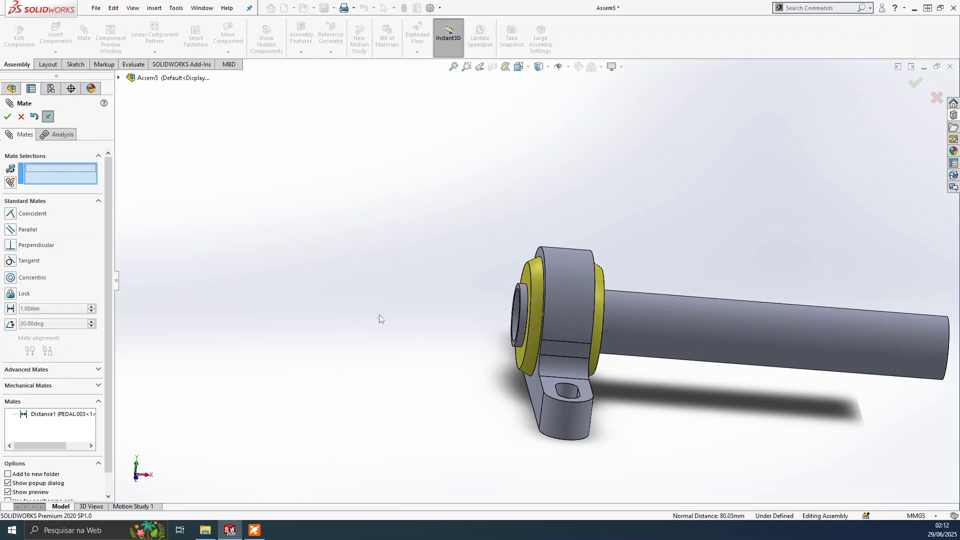
key(Escape)
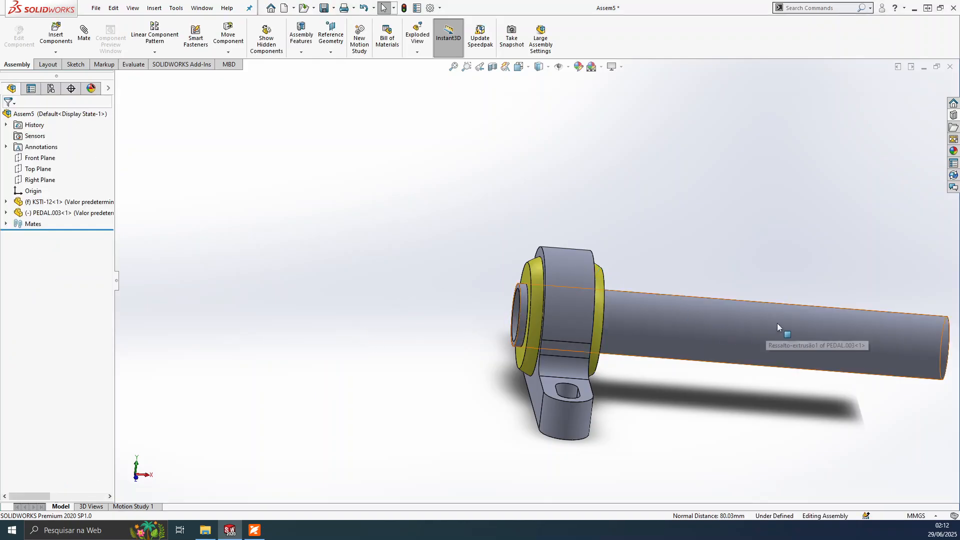
- Try to slide the mated PEDAL.003 tube along the bearing axis, and deselect it
click(777, 323)
drag(527, 311, 570, 308)
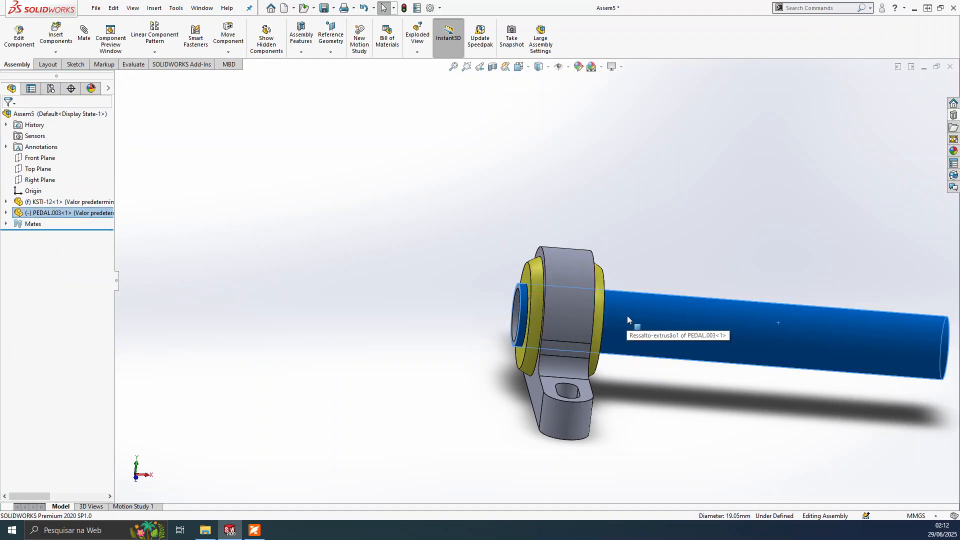
click(644, 316)
click(678, 376)
middle_drag(678, 376, 649, 285)
scroll(658, 362, up, 1)
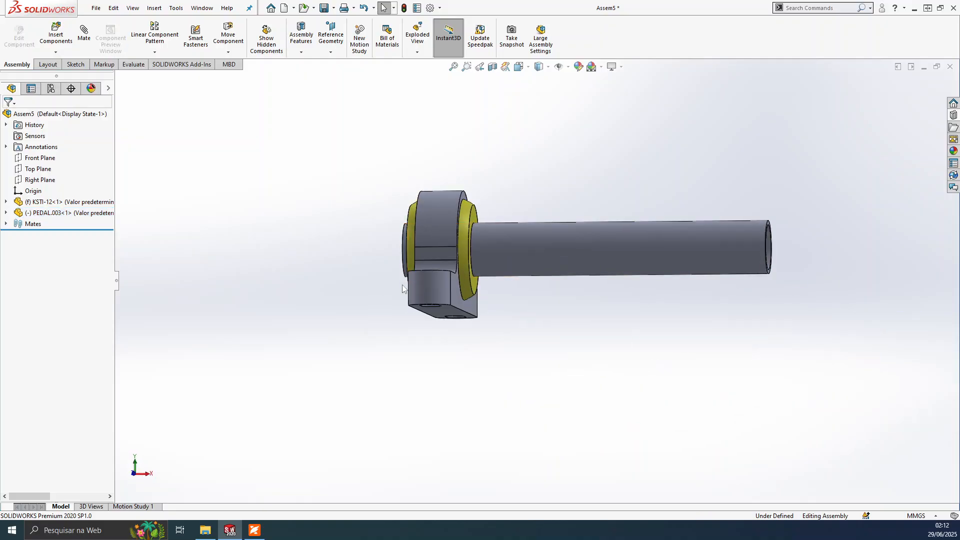
- Examine the free end of the PEDAL.003 tube and its ring-shaped end face
click(614, 249)
middle_drag(641, 332, 619, 251)
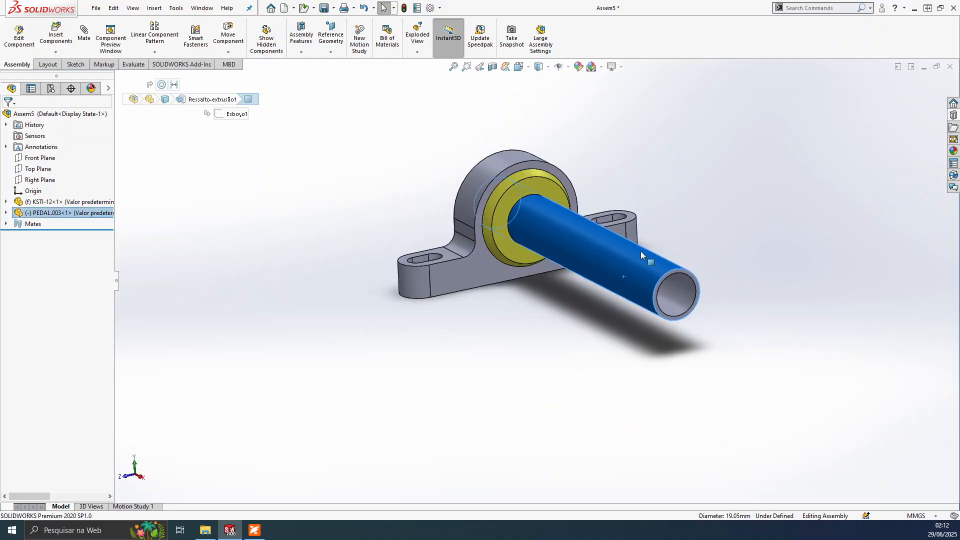
scroll(628, 290, down, 6)
scroll(632, 223, down, 4)
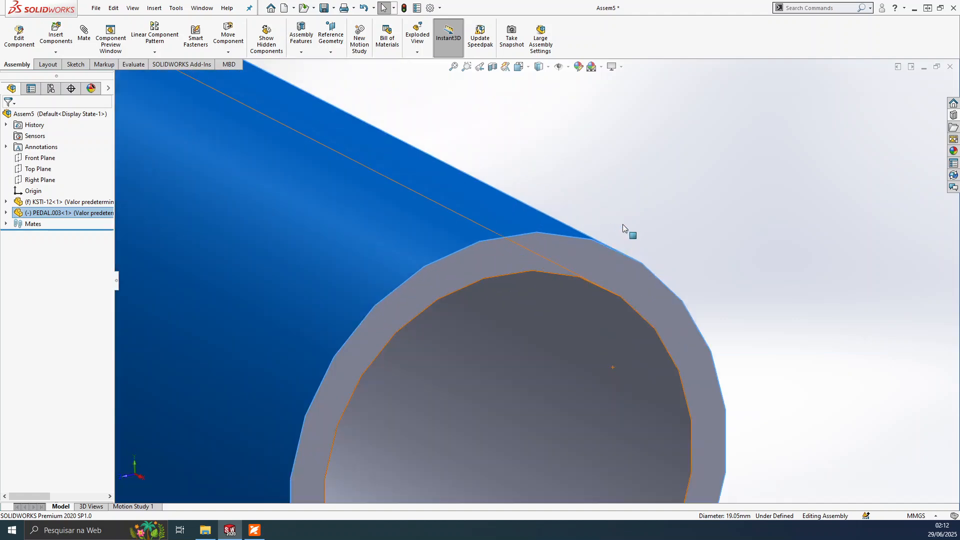
click(615, 233)
click(471, 262)
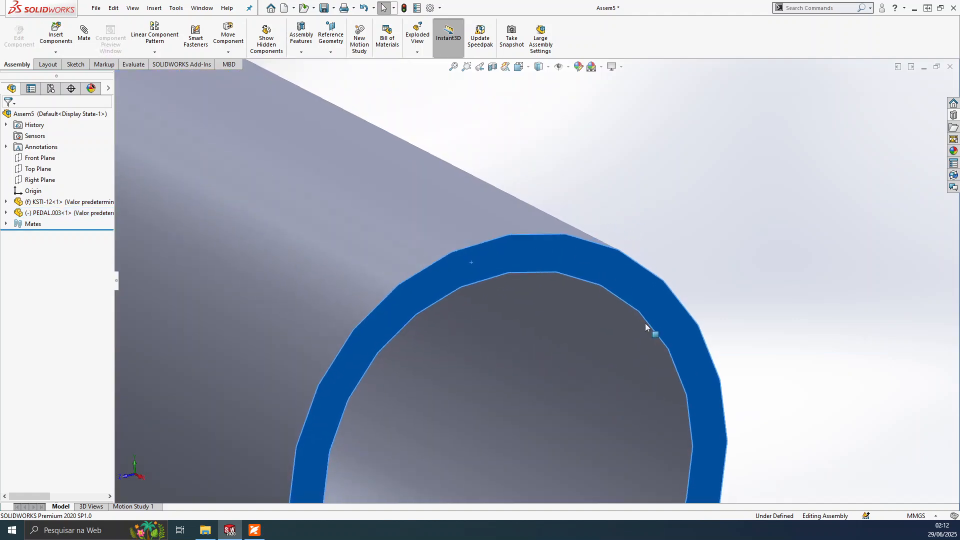
scroll(450, 343, up, 6)
scroll(414, 202, up, 3)
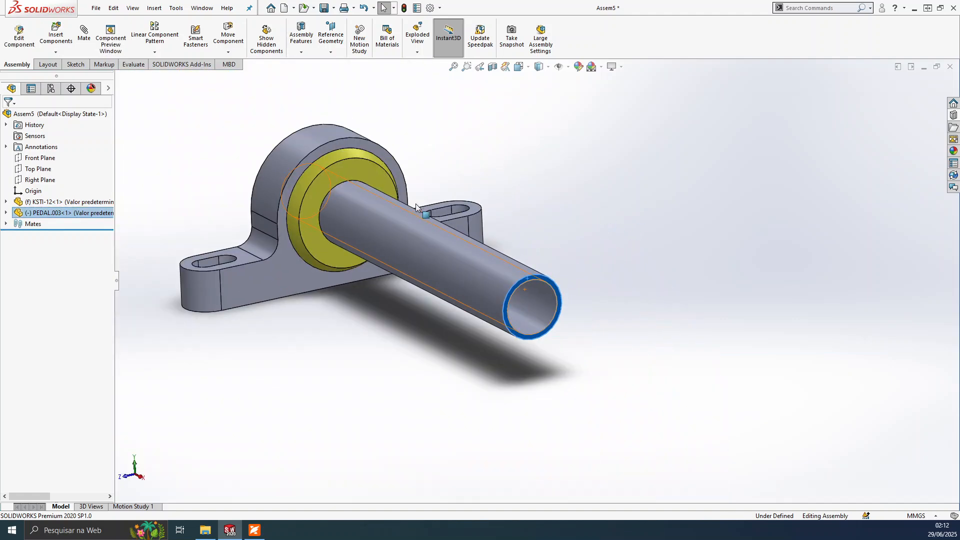
click(361, 347)
scroll(377, 332, up, 3)
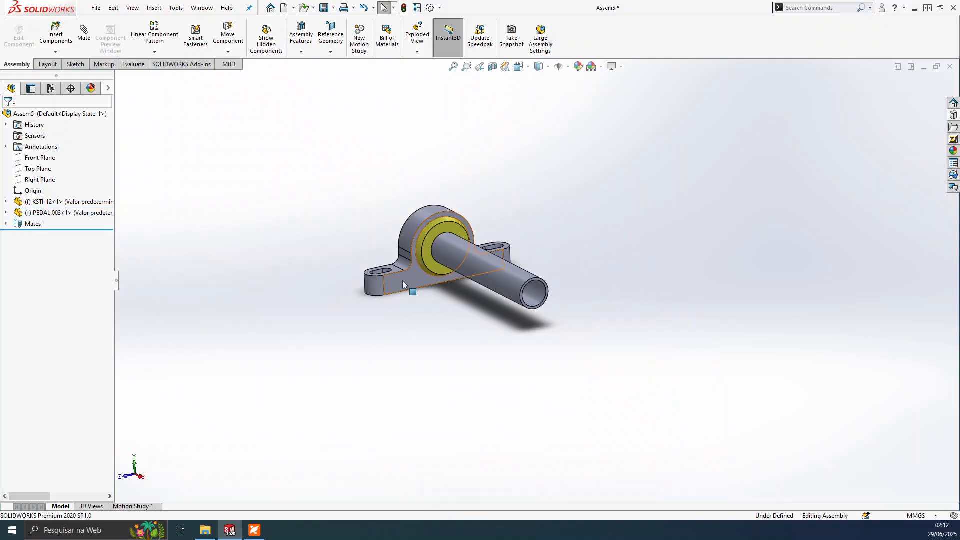
- Place a second copy of the KSTI-12 bearing beyond the tube's free end, and deselect it
middle_drag(473, 393, 504, 395)
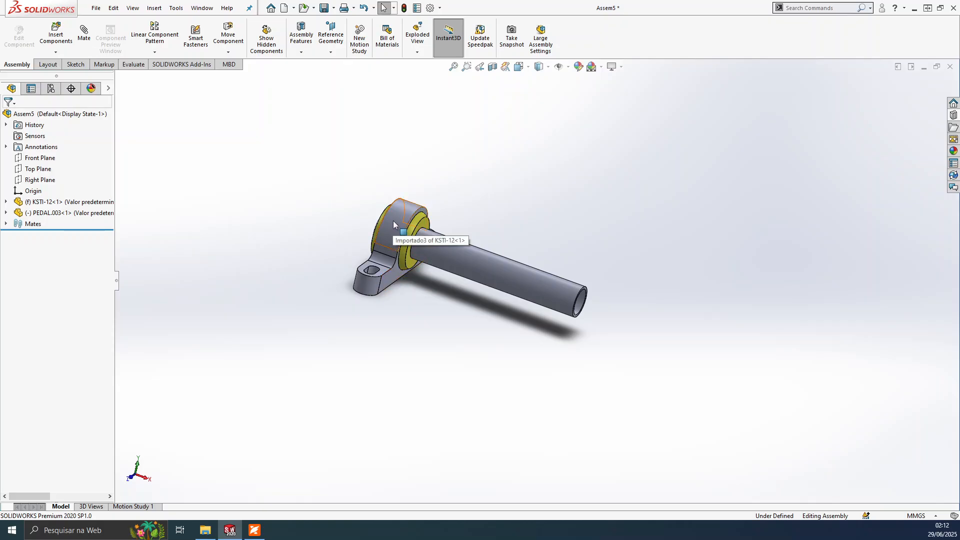
ctrl+drag(394, 221, 693, 276)
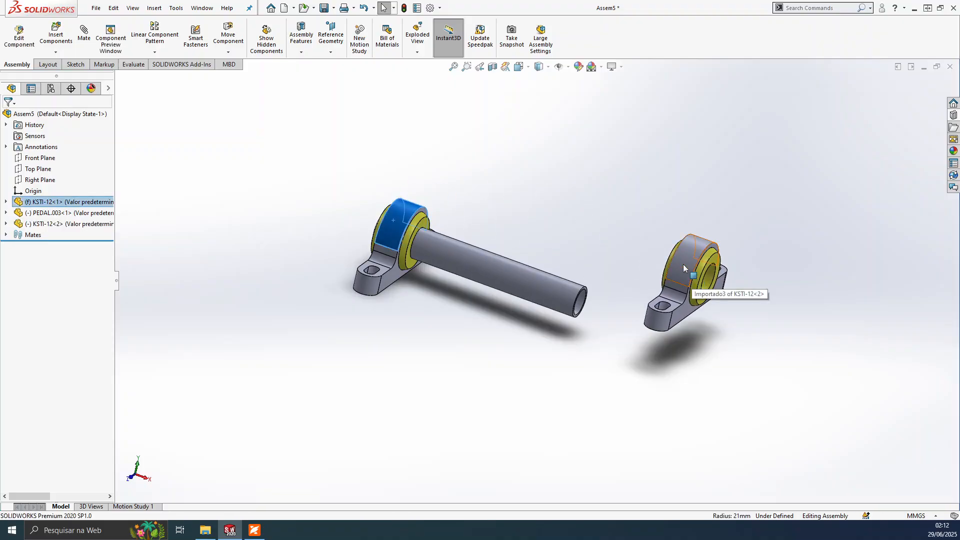
key(Escape)
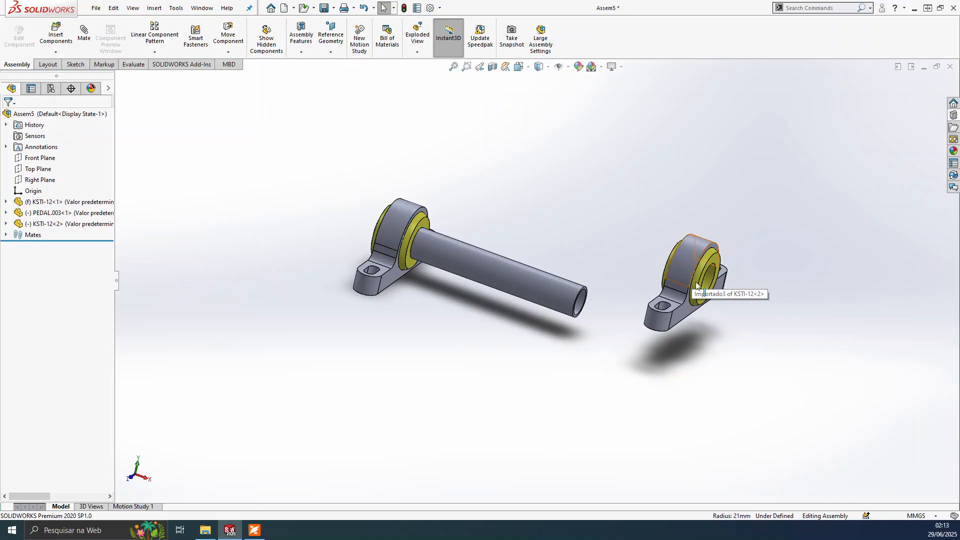
- Apply a concentric mate between the second bearing's bore and the outer cylindrical face of the PEDAL.003 tube
scroll(696, 325, down, 2)
middle_drag(650, 347, 599, 313)
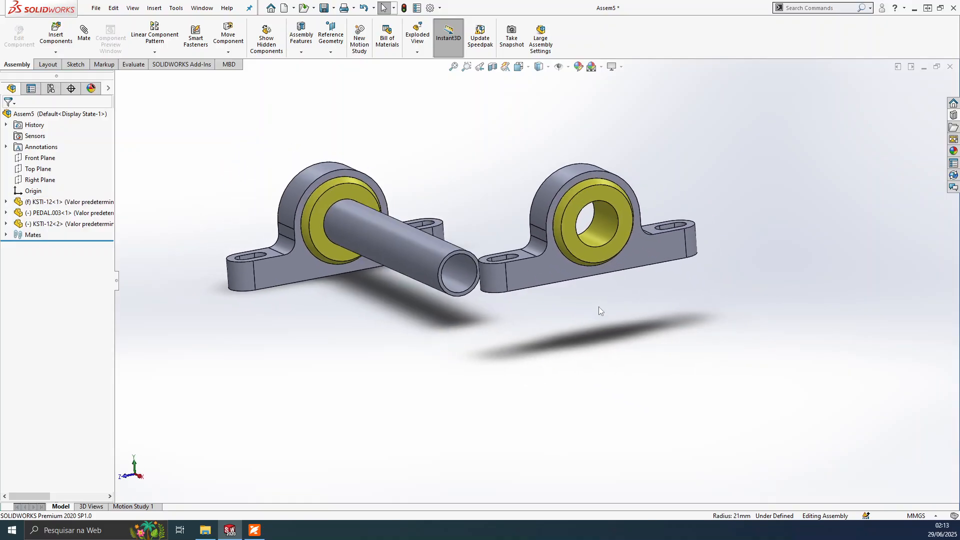
click(602, 253)
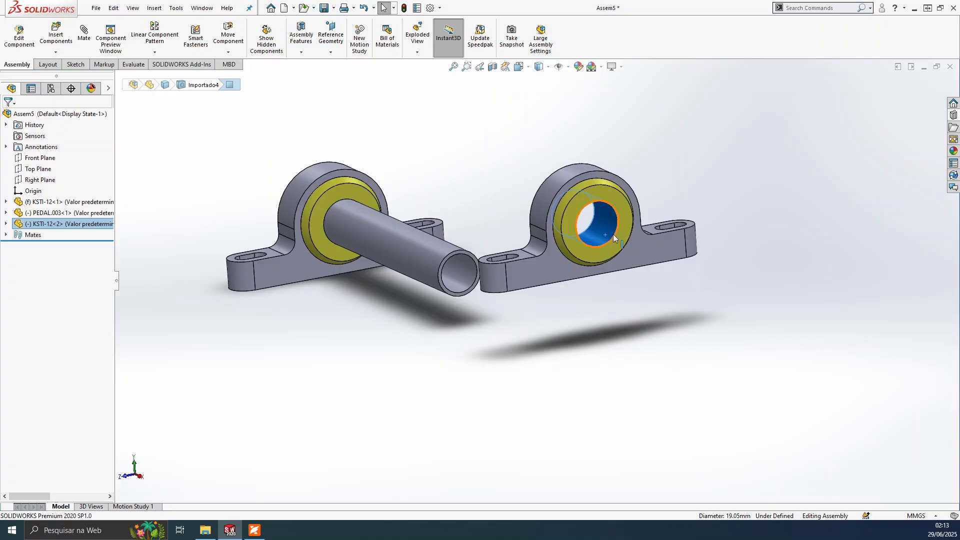
click(428, 254)
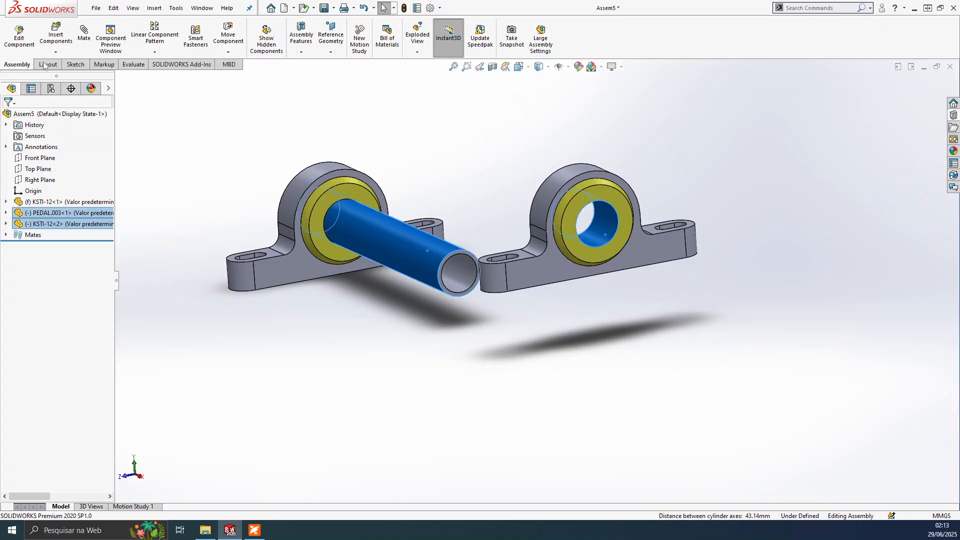
ctrl+click(603, 222)
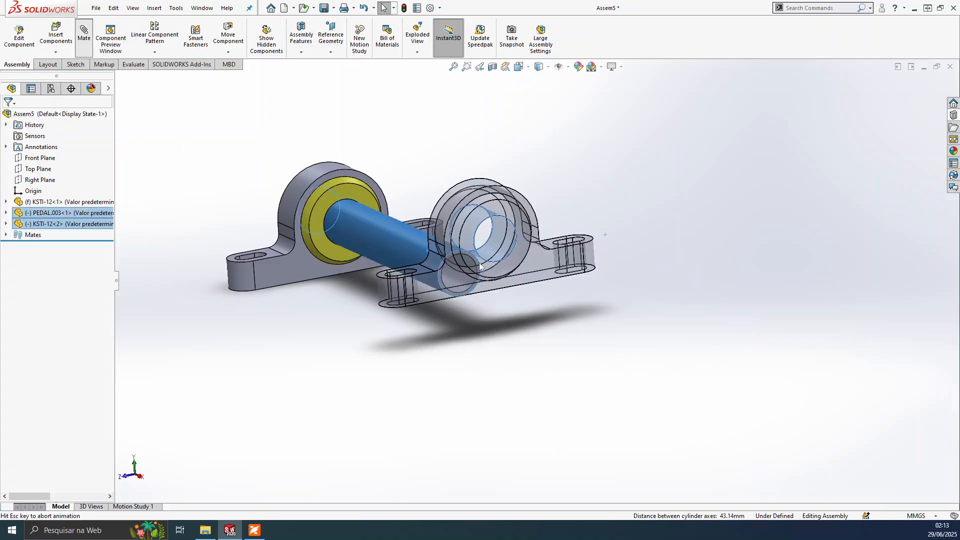
click(711, 306)
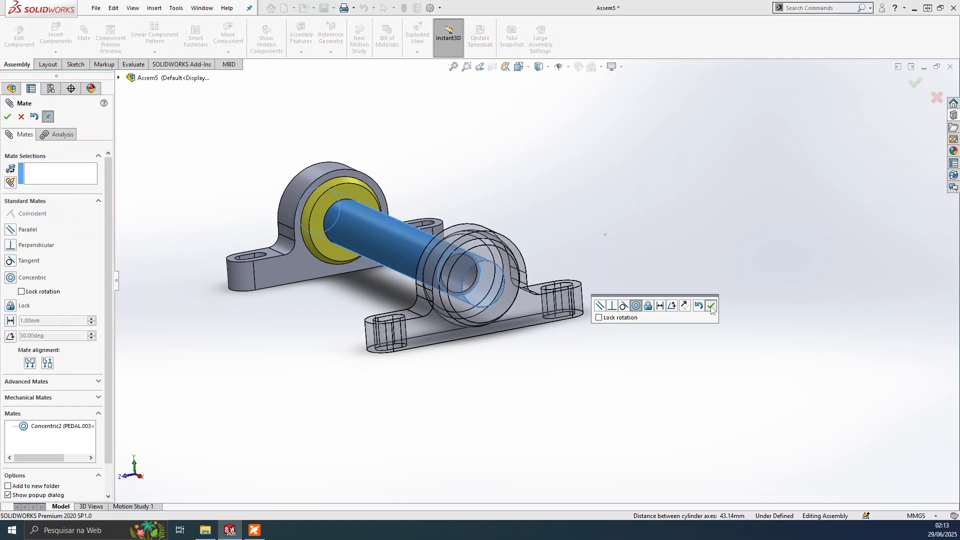
- Slide the second KSTI-12 bearing along the shared axis, well clear of the tube's free end
drag(477, 310, 437, 393)
scroll(439, 370, down, 3)
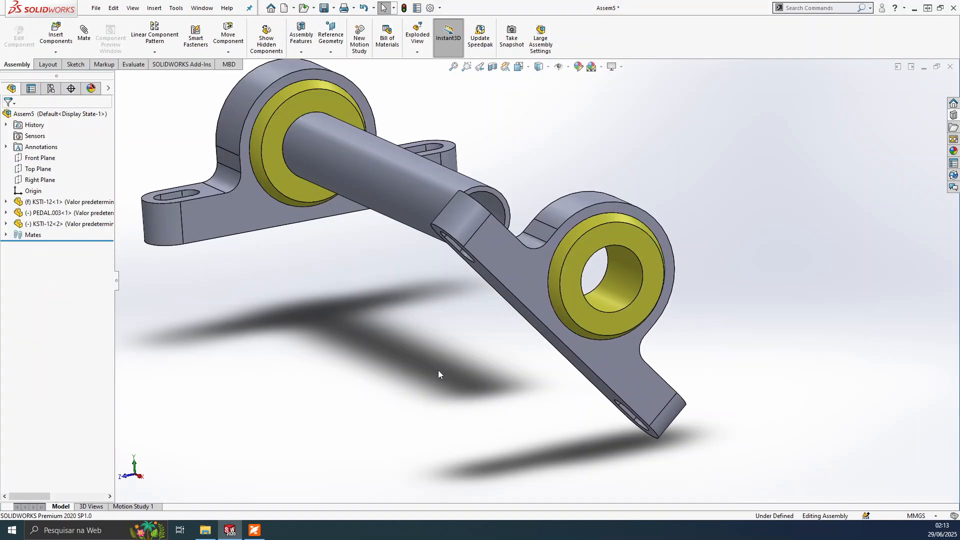
click(569, 267)
scroll(488, 313, up, 3)
middle_drag(434, 314, 511, 346)
click(489, 315)
scroll(600, 320, down, 3)
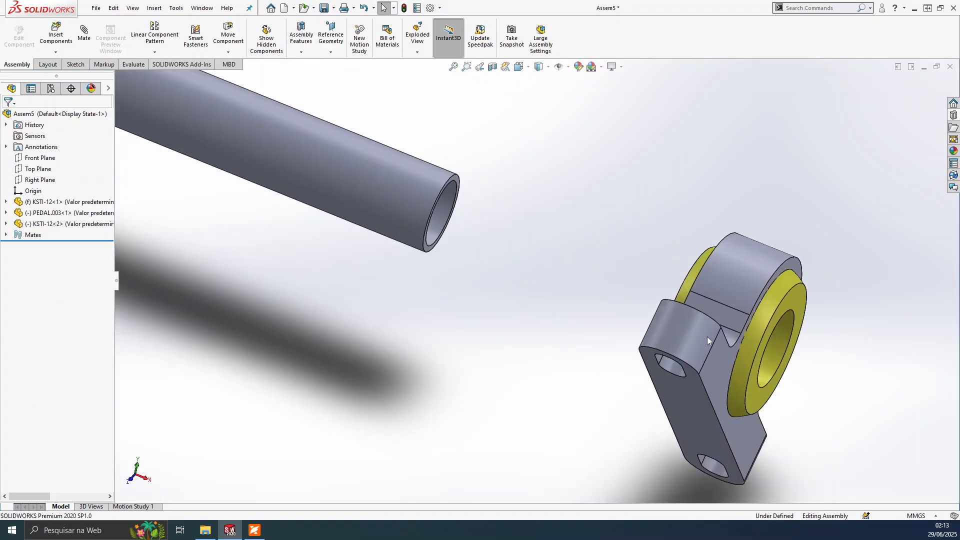
- Try a 24.50 mm distance mate between the tube's free end face and the second bearing's yellow ring face on the tube side
scroll(465, 210, down, 5)
click(518, 250)
scroll(550, 270, up, 5)
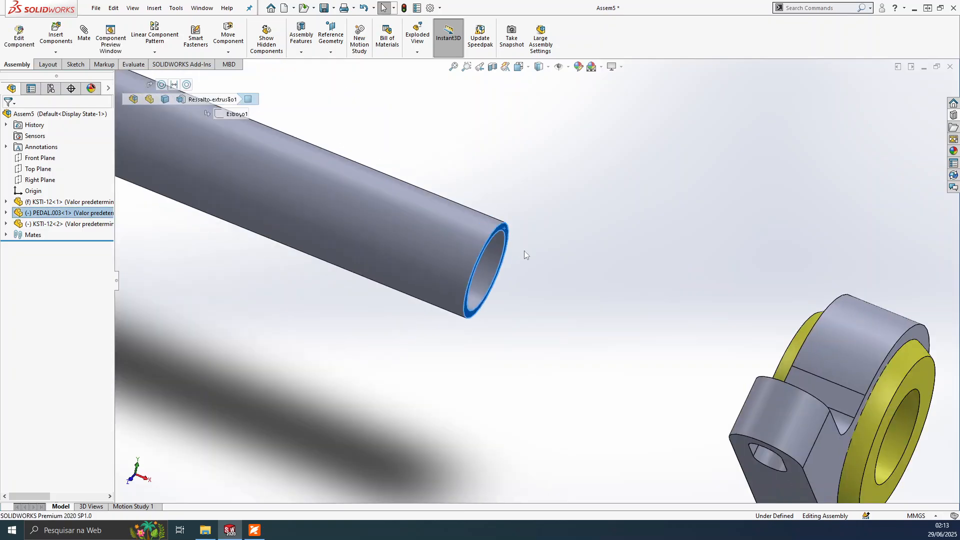
middle_drag(590, 292, 654, 298)
ctrl+click(655, 298)
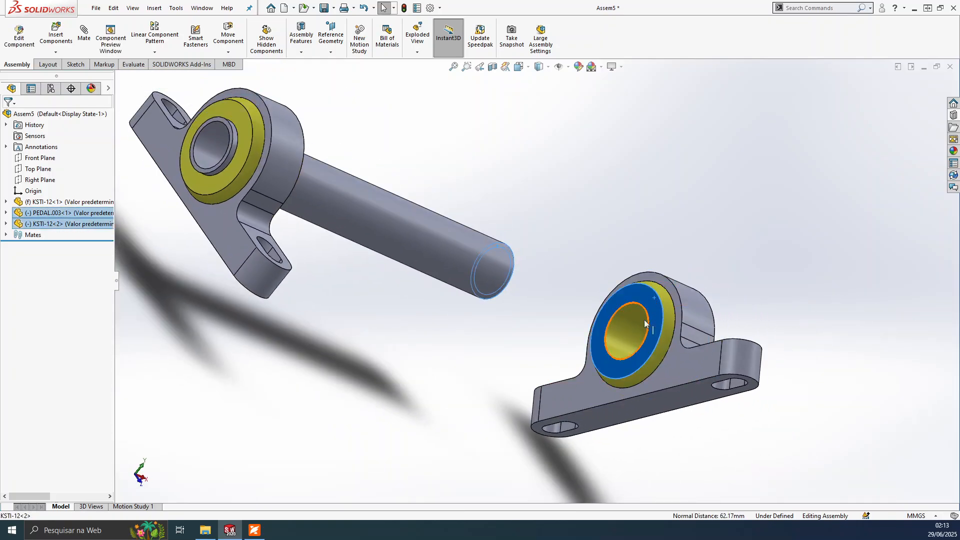
middle_drag(527, 278, 455, 264)
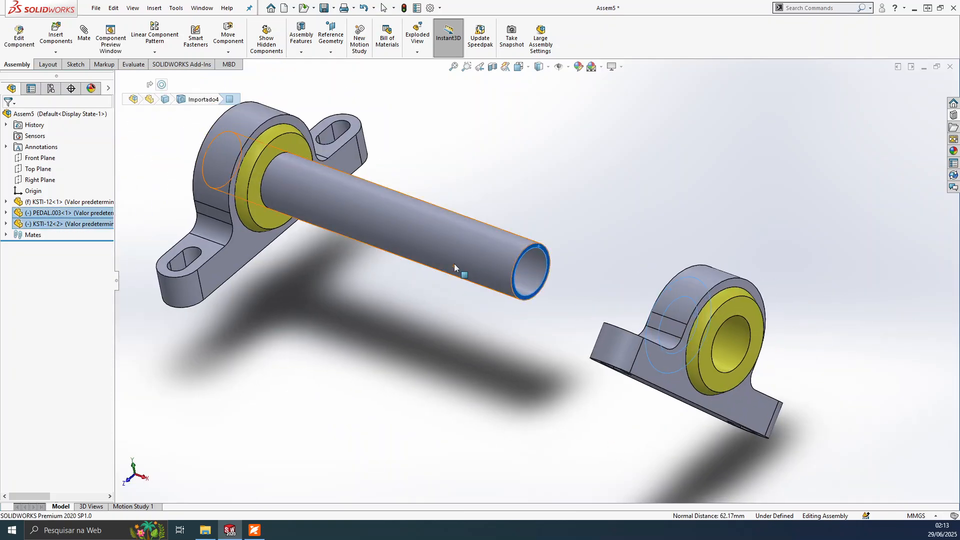
click(87, 42)
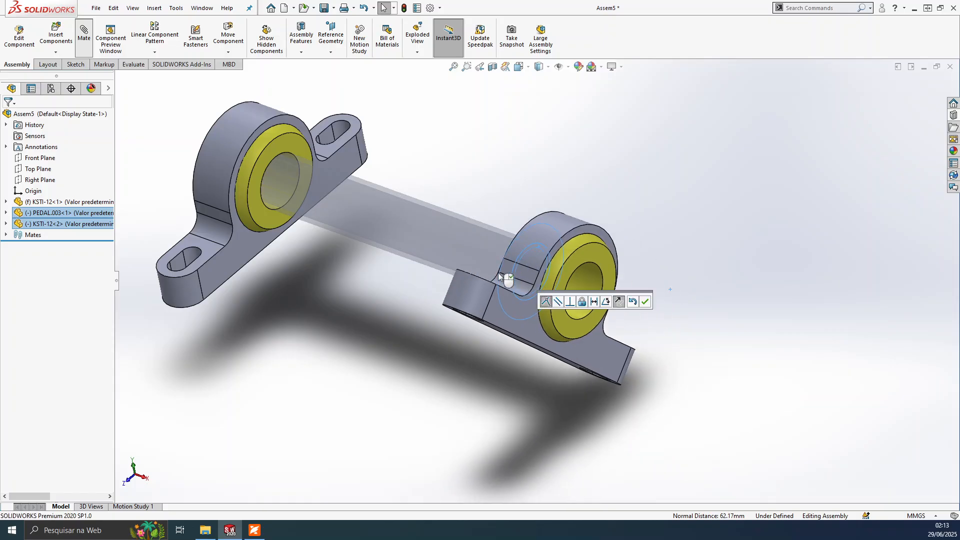
click(594, 302)
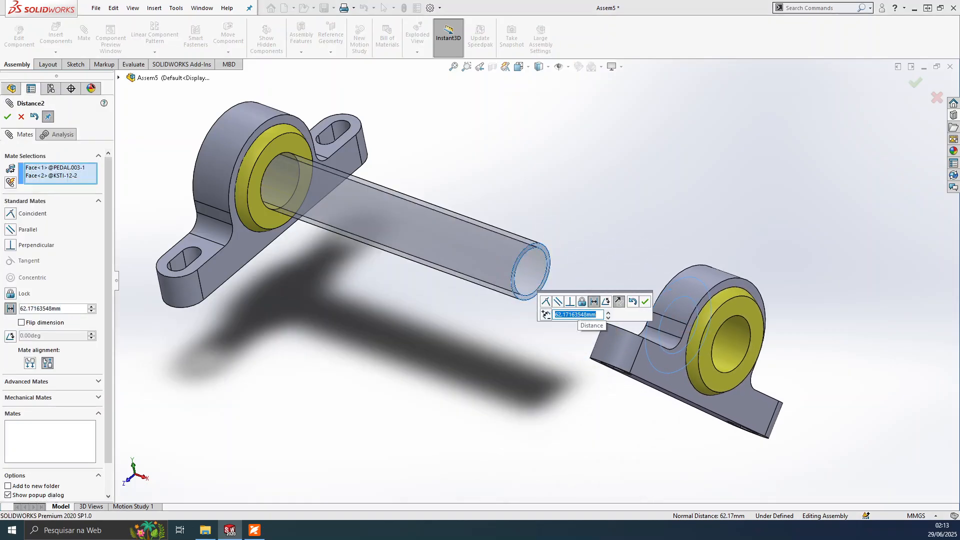
text(24,5)
key(Return)
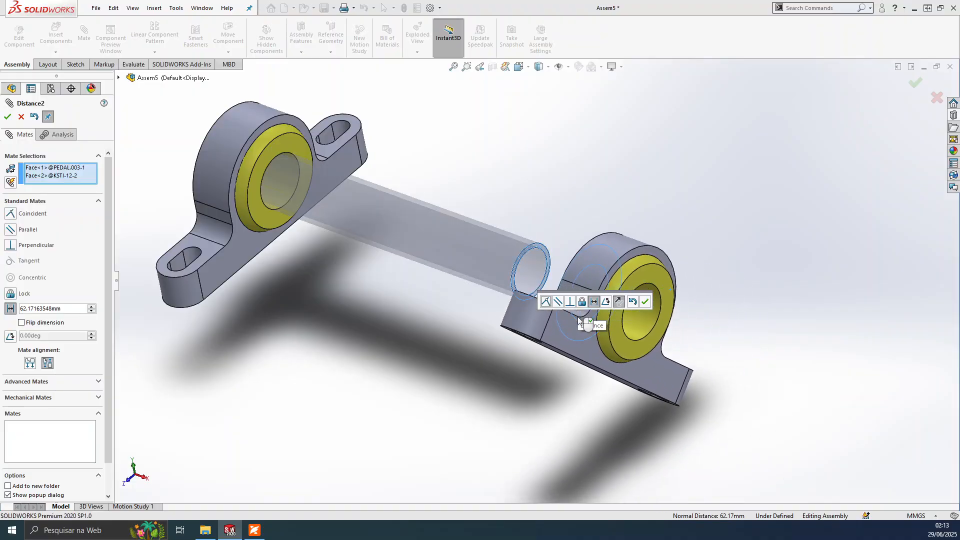
- Try reversing the mate alignment of the 24.50 mm distance mate, and cancel the mate
middle_drag(578, 250, 581, 339)
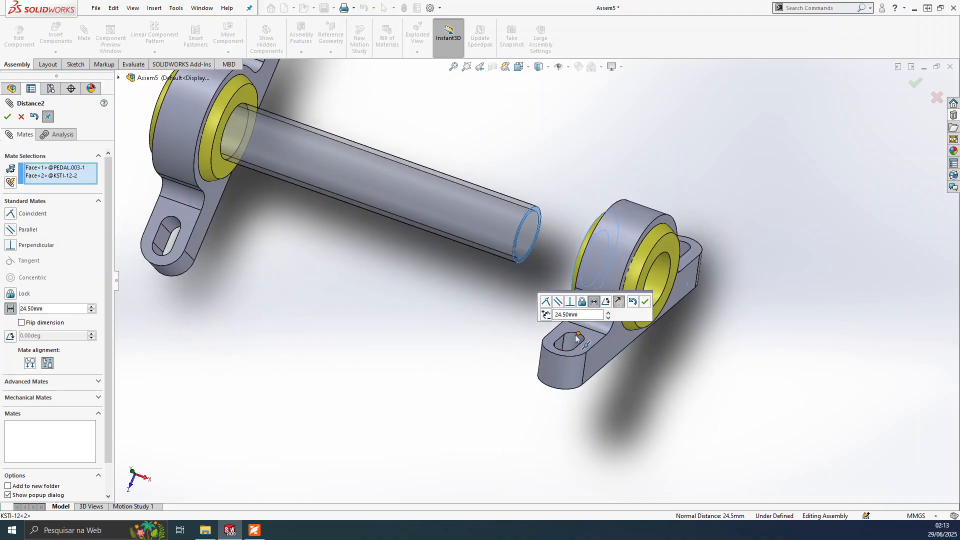
middle_drag(557, 254, 618, 304)
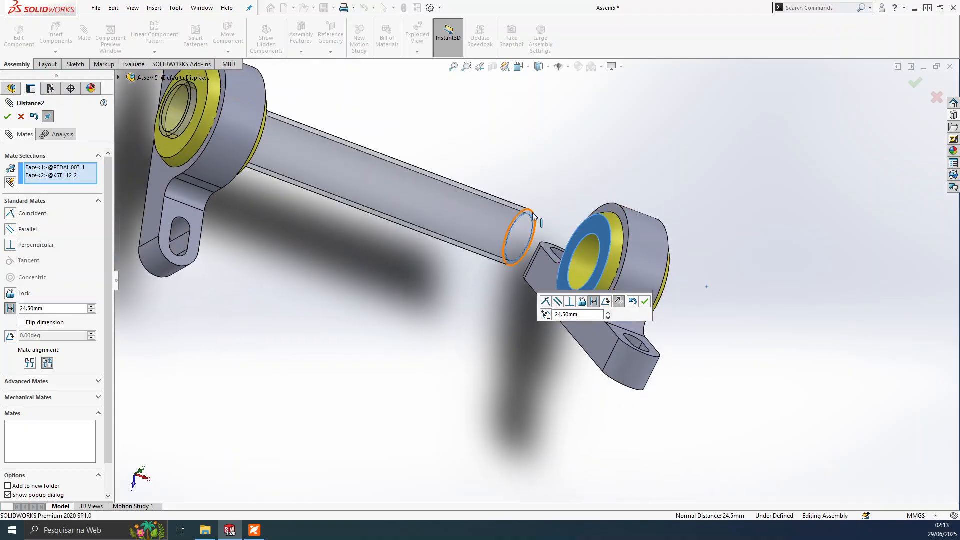
click(618, 302)
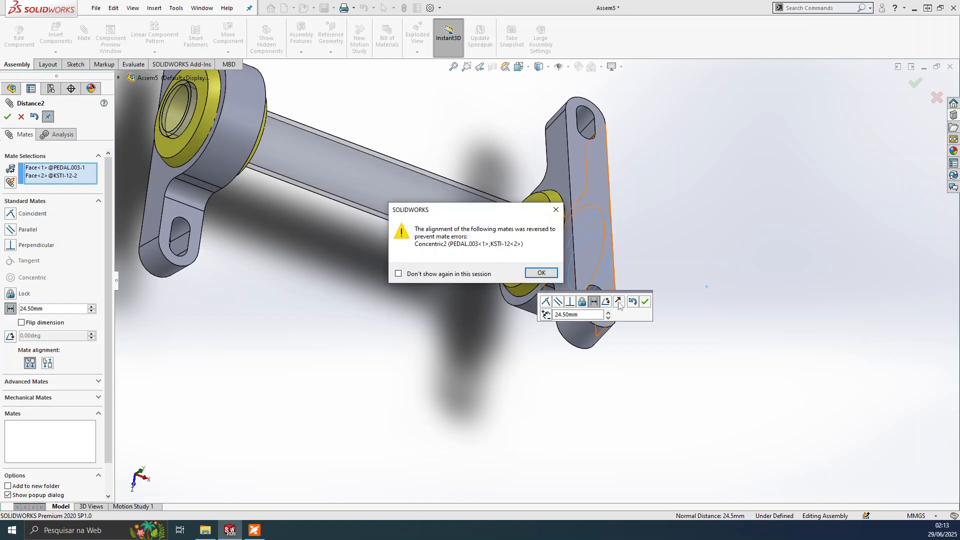
click(549, 272)
click(618, 302)
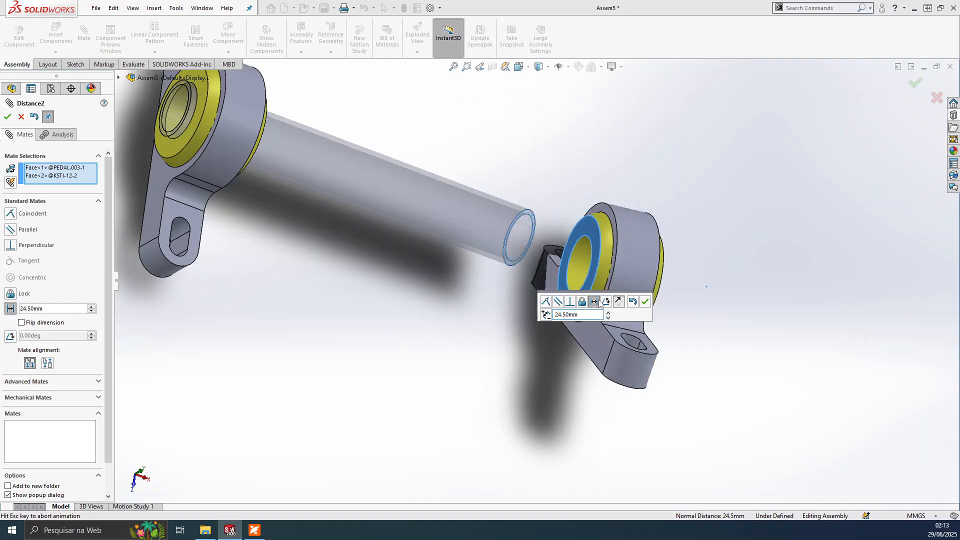
click(545, 272)
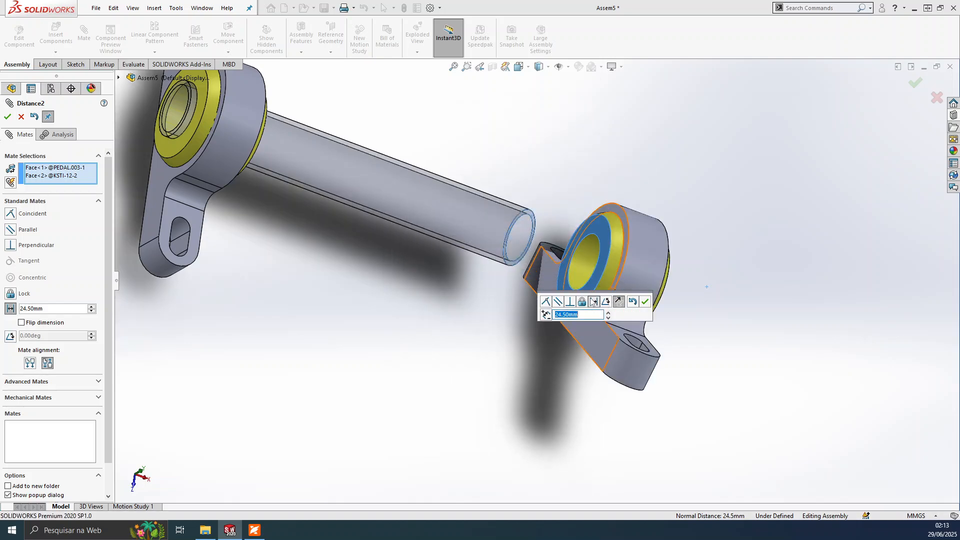
key(Return)
key(Escape)
key(Escape)
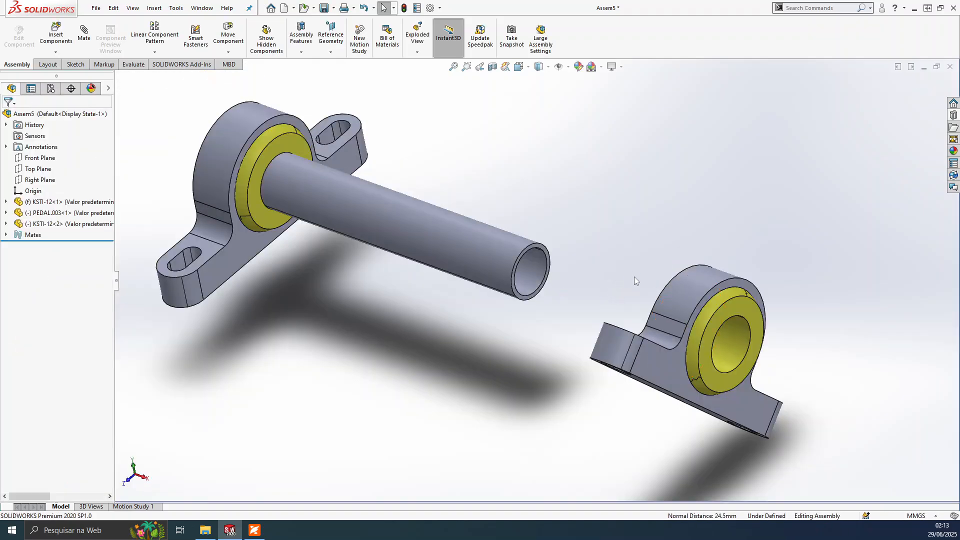
- Slide the second KSTI-12 bearing onto the tube so the tube's free end protrudes through it, and deselect it
scroll(634, 277, down, 1)
drag(673, 324, 652, 325)
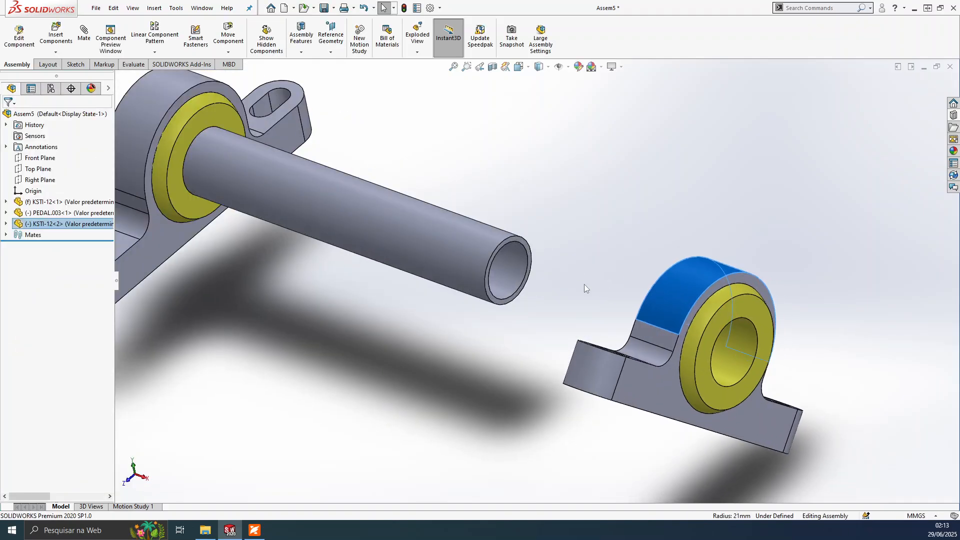
middle_drag(503, 241, 532, 247)
middle_drag(664, 307, 629, 303)
drag(629, 303, 386, 246)
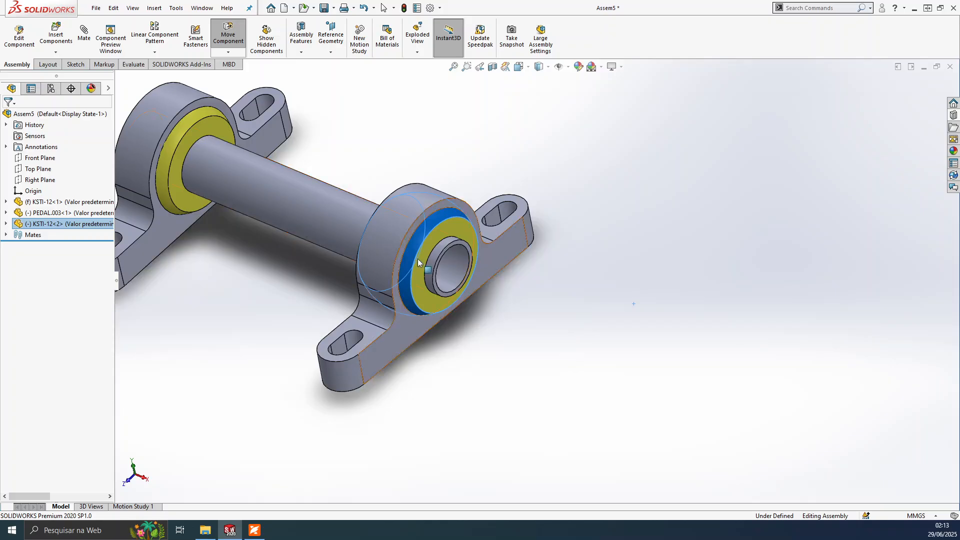
key(Escape)
- Select the tube's protruding end face and the second bearing's yellow ring face that points toward the first bearing
scroll(453, 257, down, 2)
click(483, 252)
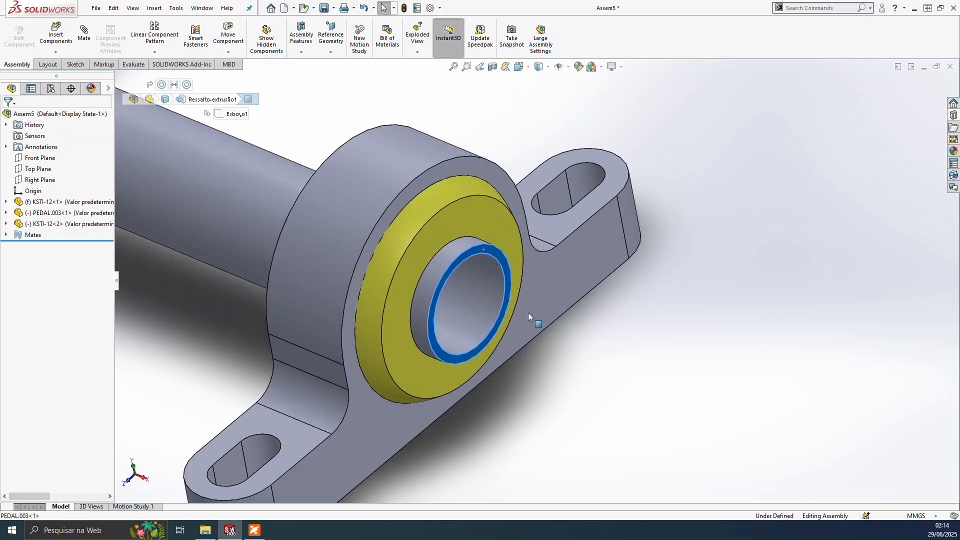
scroll(518, 299, up, 4)
middle_drag(550, 298, 589, 293)
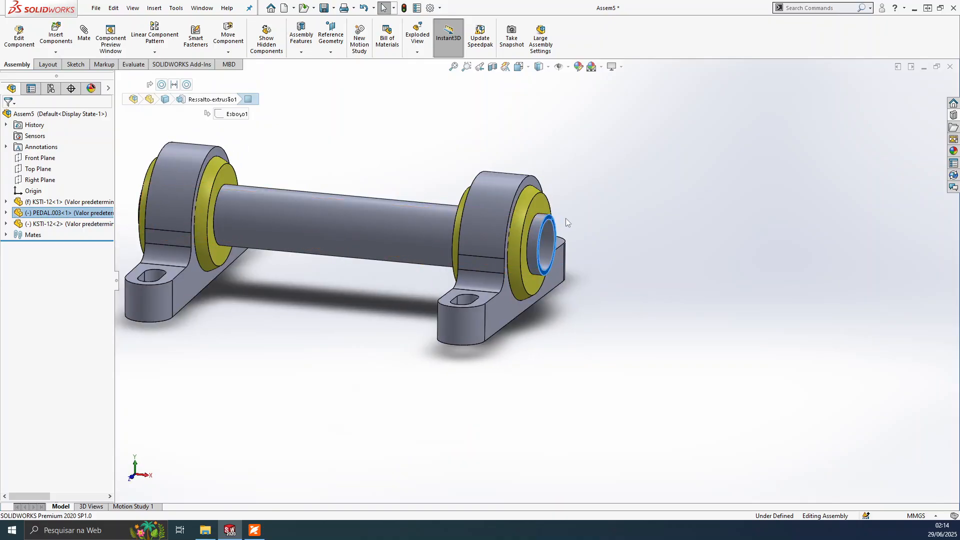
scroll(564, 218, down, 4)
scroll(531, 252, up, 3)
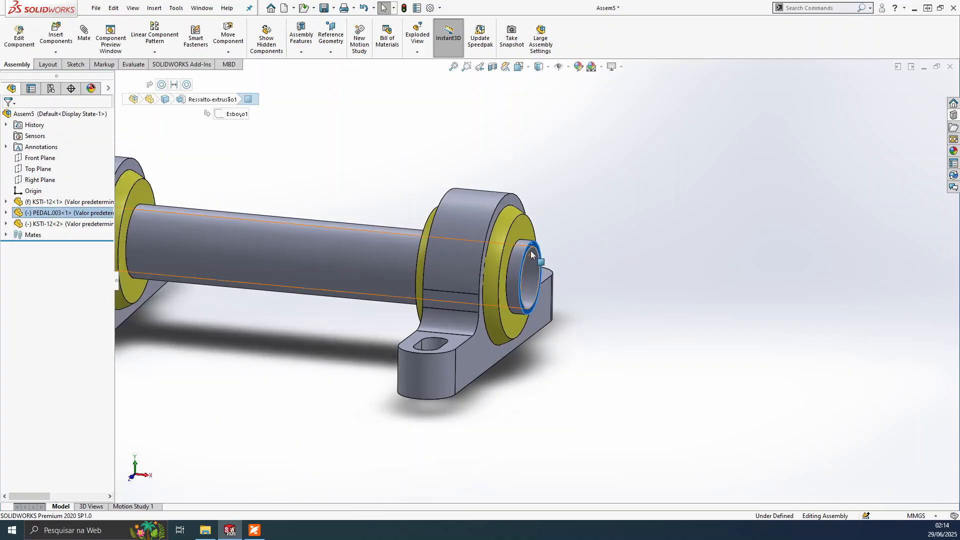
scroll(531, 254, up, 4)
middle_drag(531, 254, 458, 226)
click(454, 230)
- Apply a 24.50 mm distance mate between the selected tube end face and second bearing ring face, and close the mate command
click(84, 33)
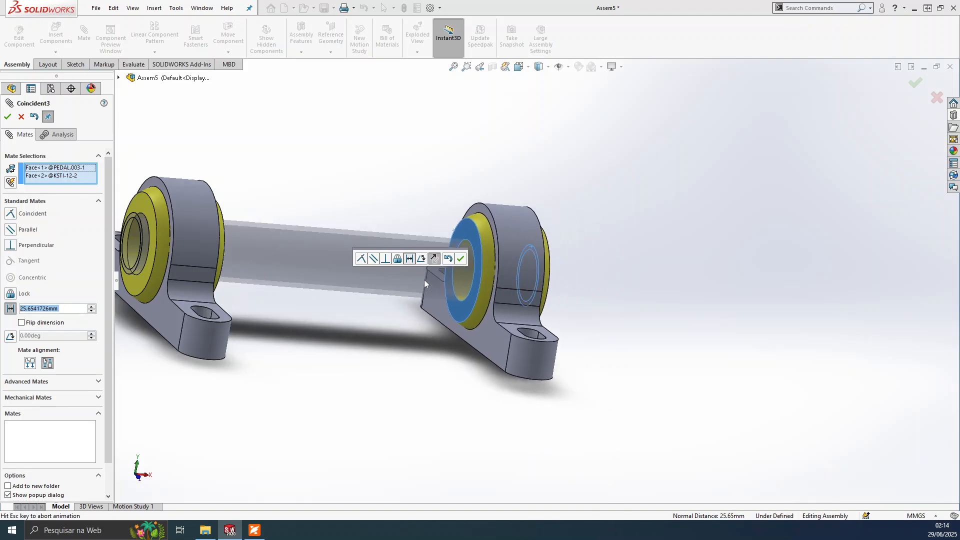
text(24,5)
key(Return)
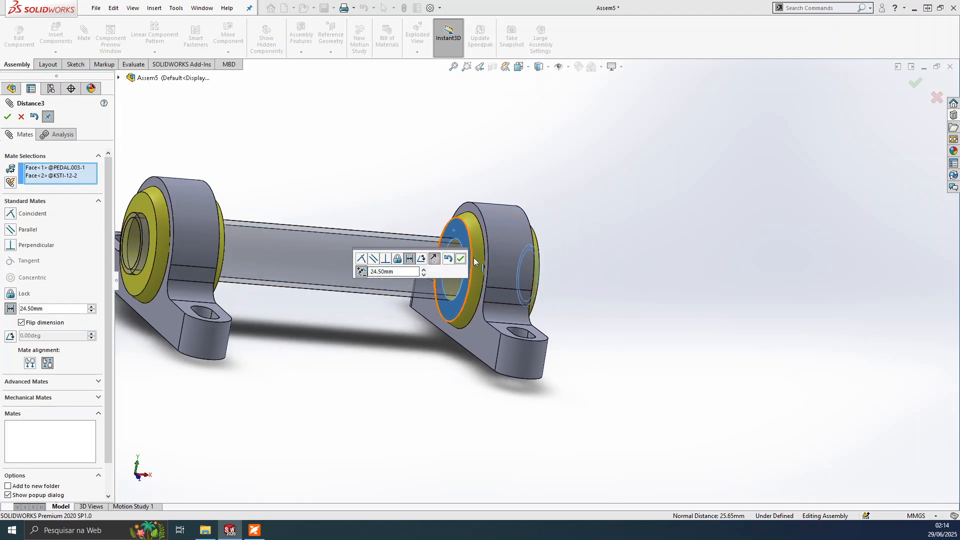
click(460, 259)
key(Escape)
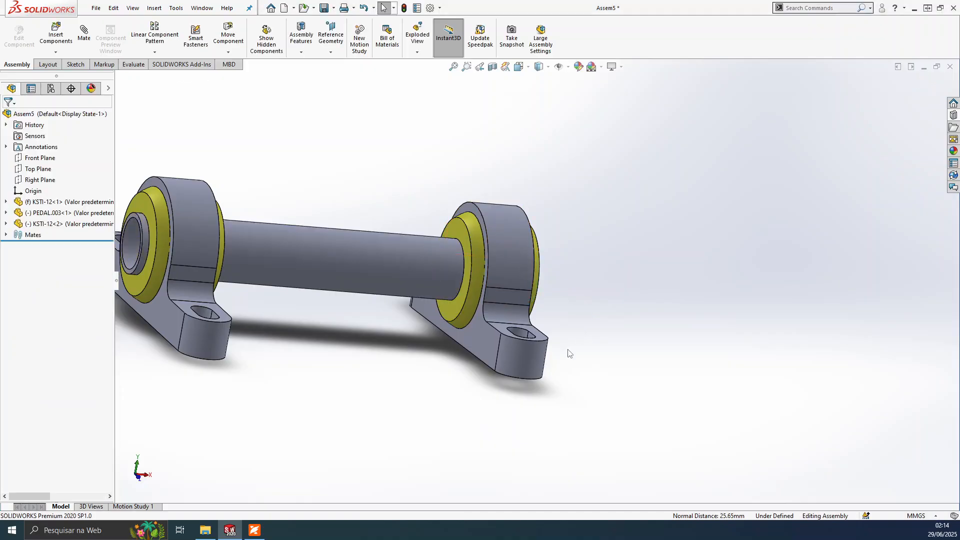
- Rotate the second KSTI-12 bearing about the tube so its base is tilted relative to the first bearing's base
middle_drag(437, 341, 392, 220)
drag(393, 223, 322, 375)
middle_drag(321, 375, 274, 362)
scroll(256, 385, down, 1)
click(325, 425)
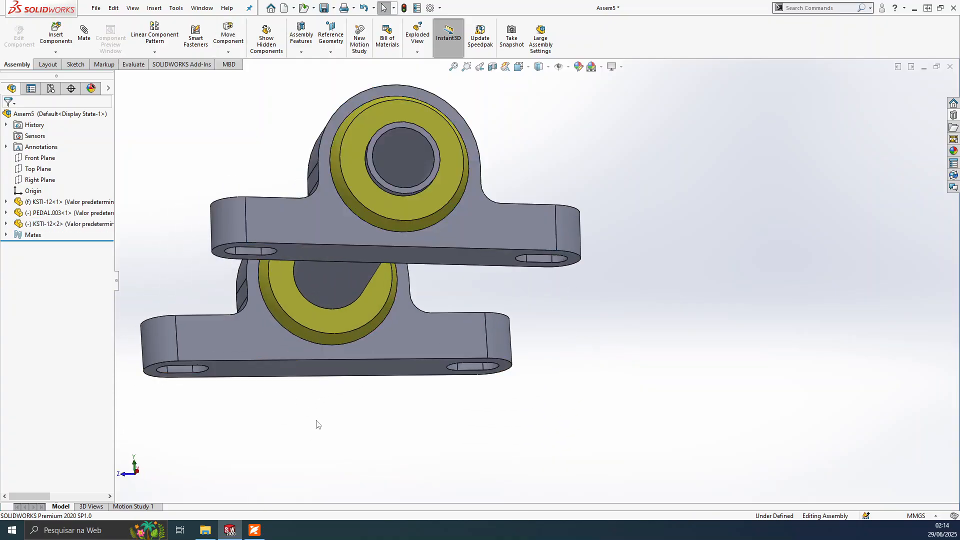
middle_drag(325, 426, 295, 281)
click(320, 191)
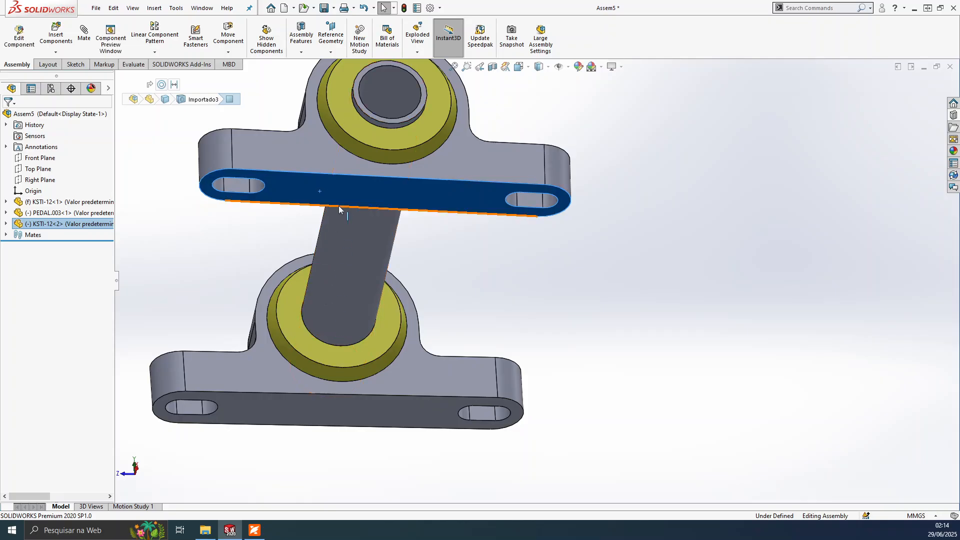
scroll(536, 270, up, 3)
click(554, 306)
middle_drag(555, 305, 445, 254)
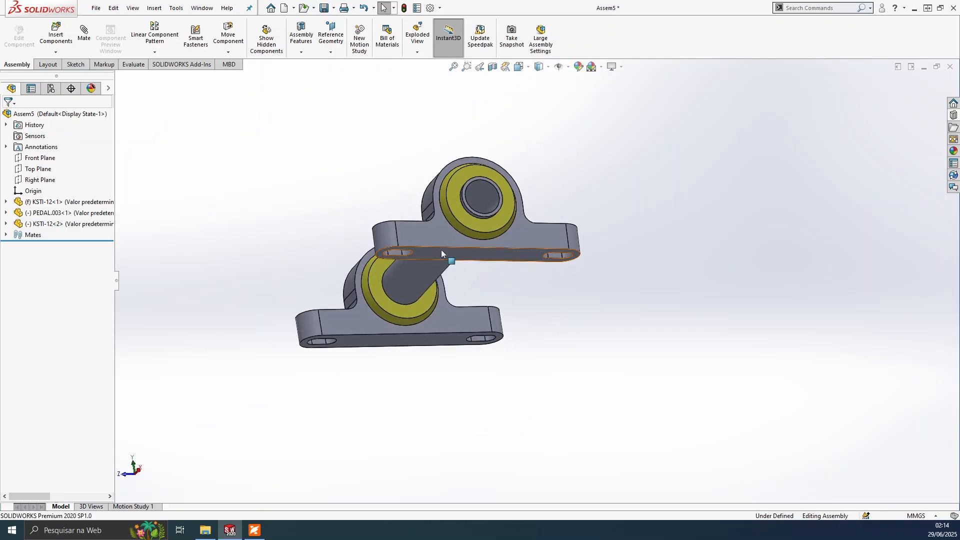
drag(400, 252, 383, 192)
- Apply a coincident mate between the base undersides of the two KSTI-12 bearings, and close the mate command
middle_drag(406, 388, 363, 321)
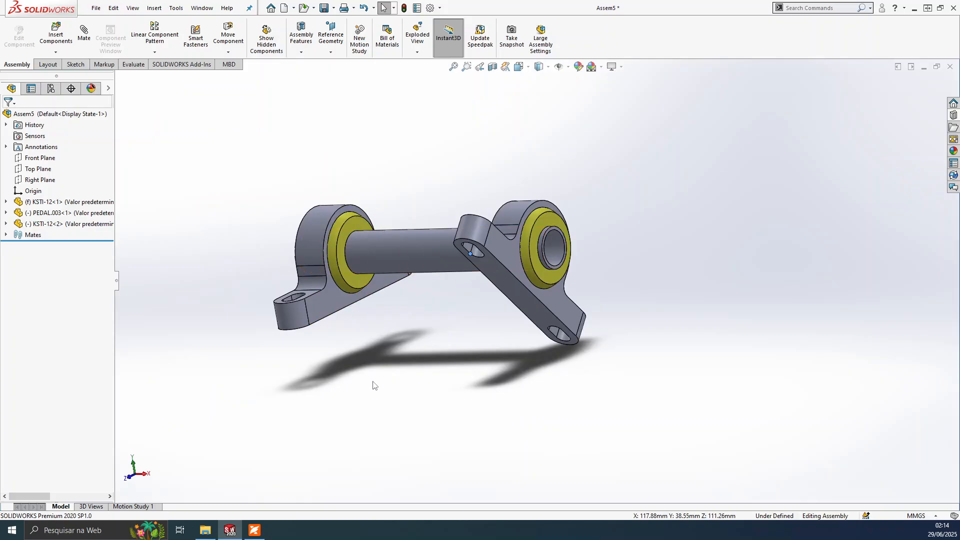
click(514, 291)
middle_drag(373, 353, 328, 326)
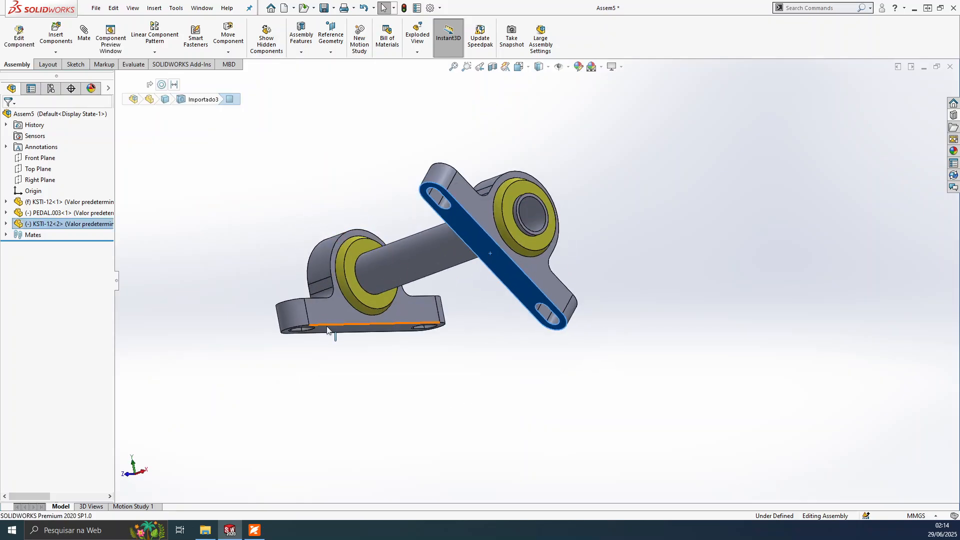
click(347, 349)
click(481, 239)
ctrl+click(368, 331)
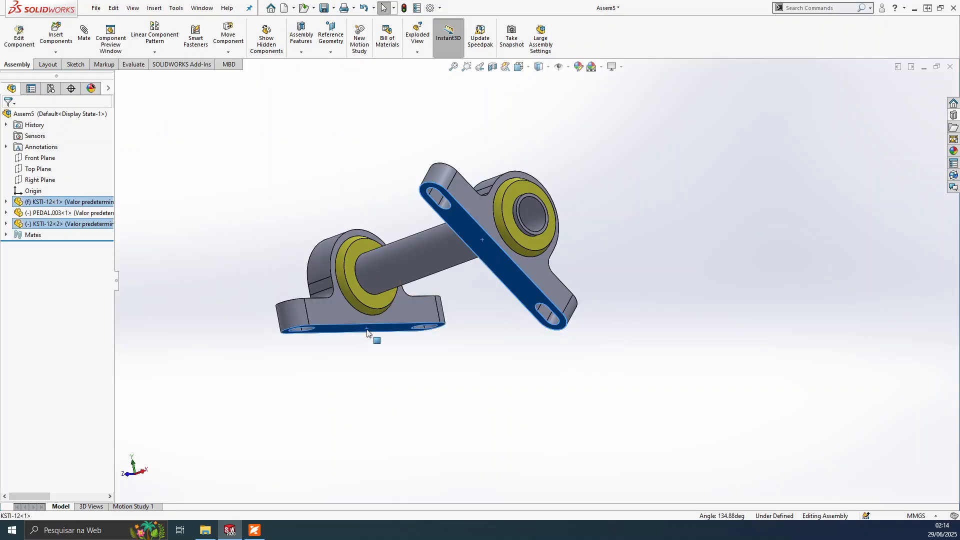
click(84, 32)
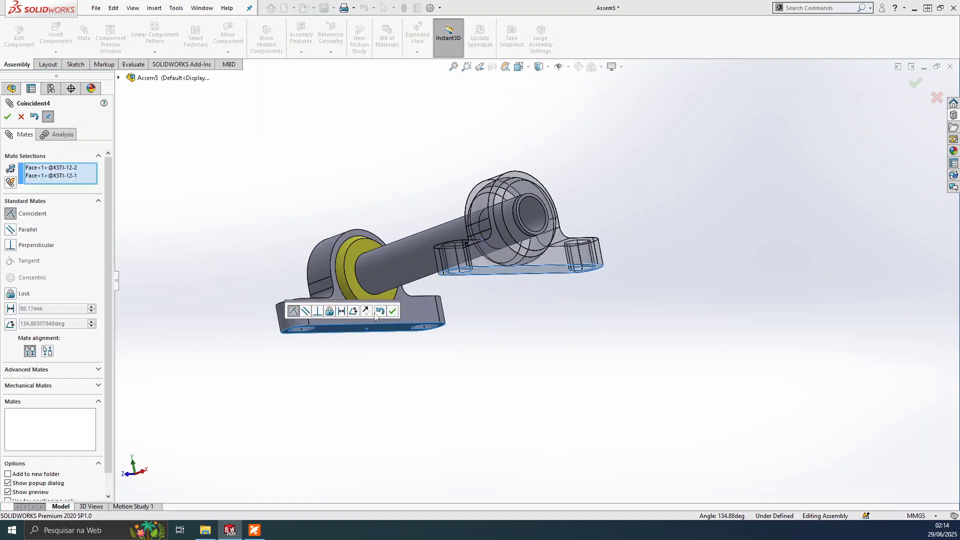
click(393, 311)
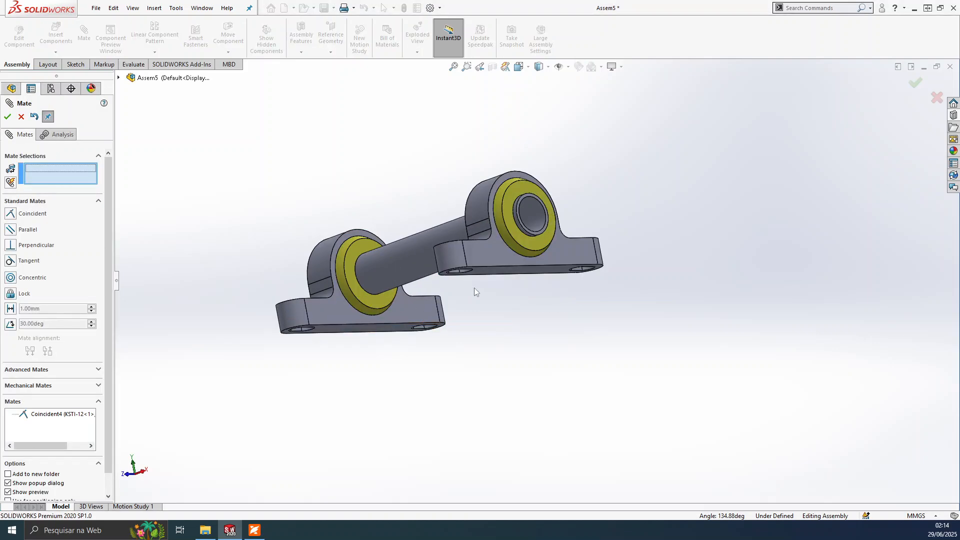
key(Escape)
- Review the bearing and tube assembly, and consult the dimensioned views and parts list of Montagem.pdf in Foxit PDF Reader for the next part
middle_drag(472, 314, 525, 357)
scroll(525, 357, up, 4)
scroll(502, 342, down, 5)
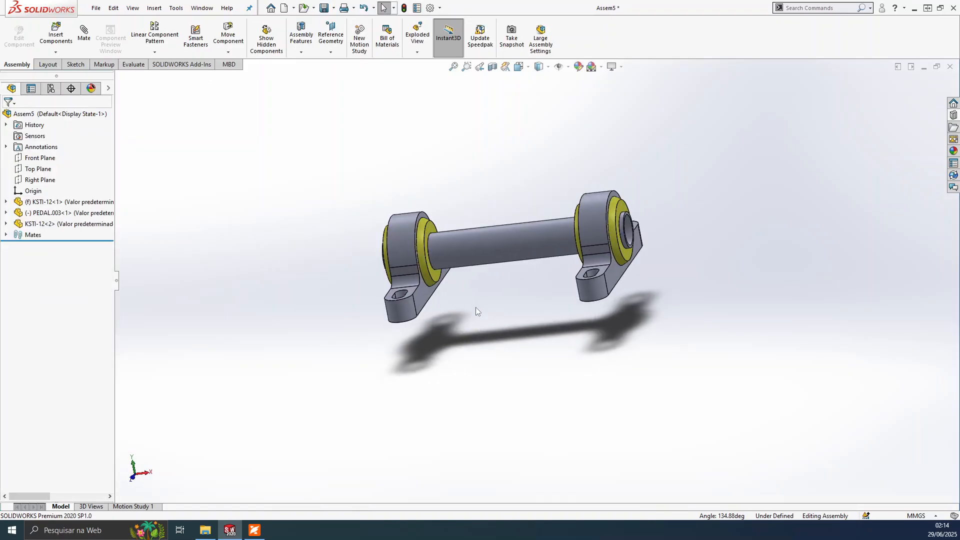
key(ctrl+7)
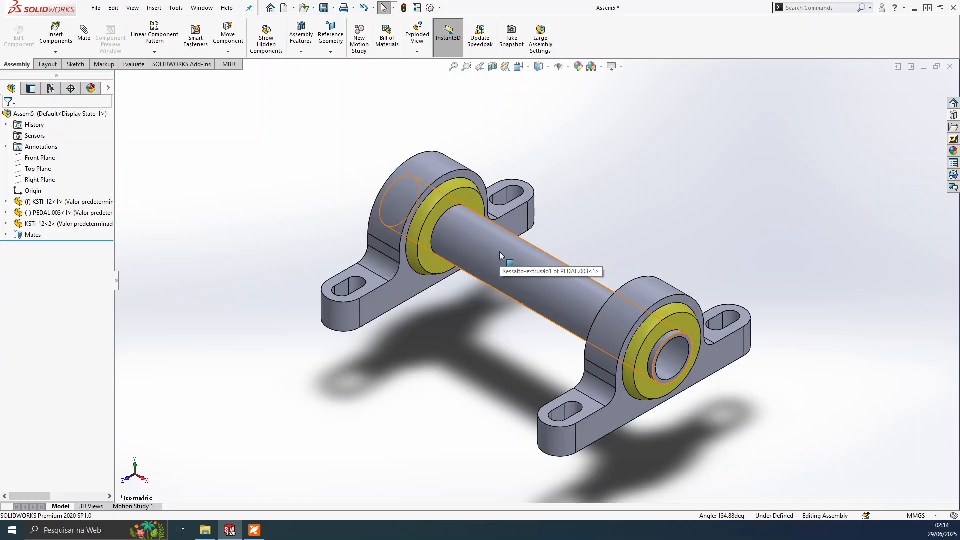
scroll(579, 152, up, 4)
click(255, 531)
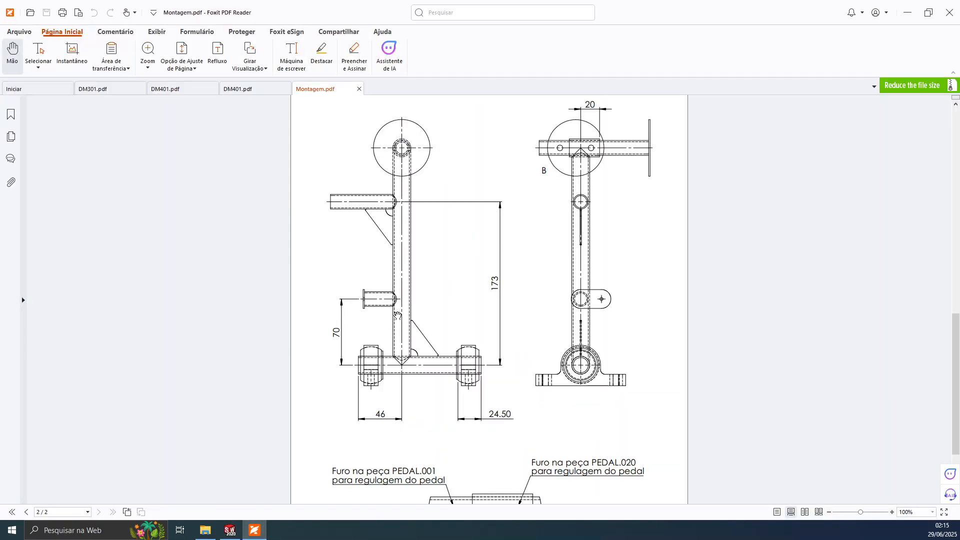
scroll(398, 316, down, 1)
scroll(443, 269, up, 5)
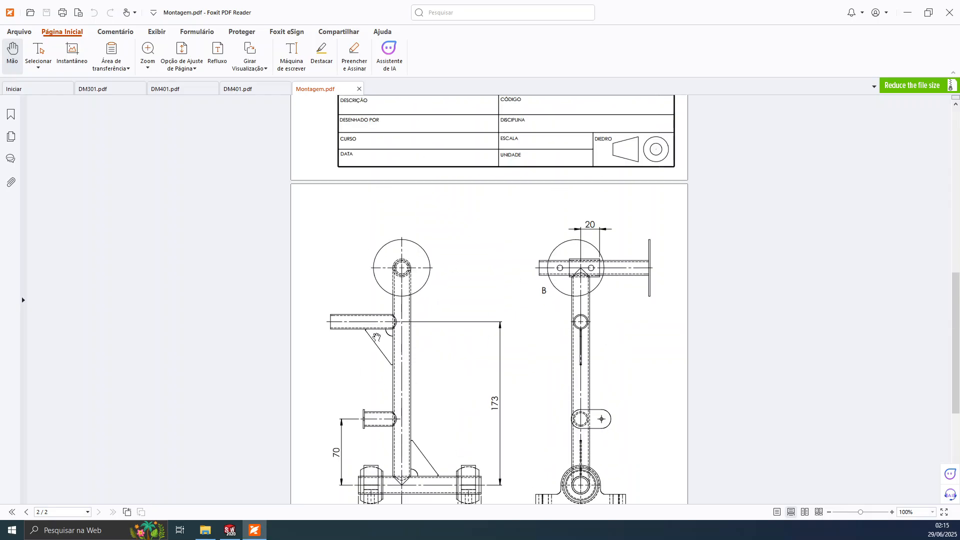
scroll(376, 338, up, 3)
scroll(382, 356, down, 4)
scroll(392, 364, up, 15)
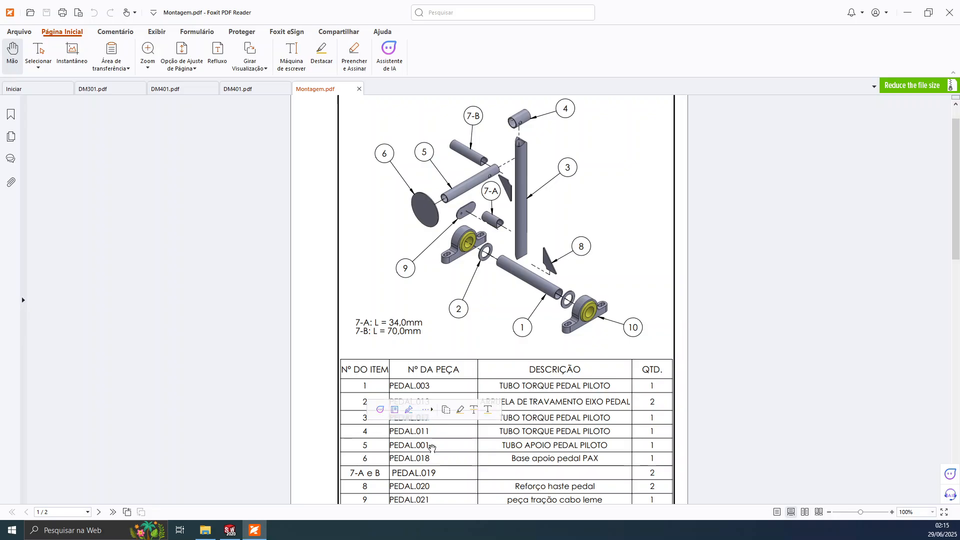
- Switch back to SolidWorks and insert the PEDAL.017 tube into the assembly, placing it beside the bearings
click(230, 530)
click(56, 40)
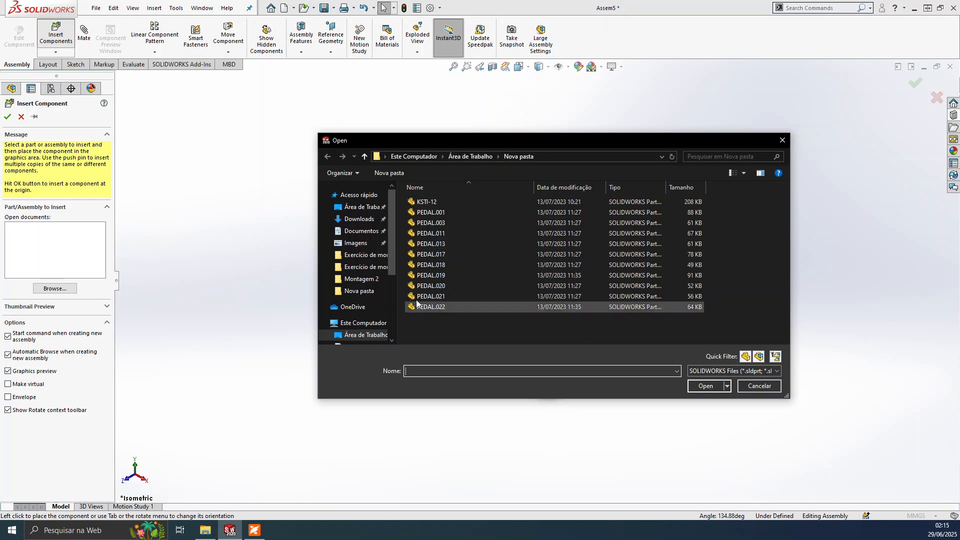
click(437, 255)
click(703, 386)
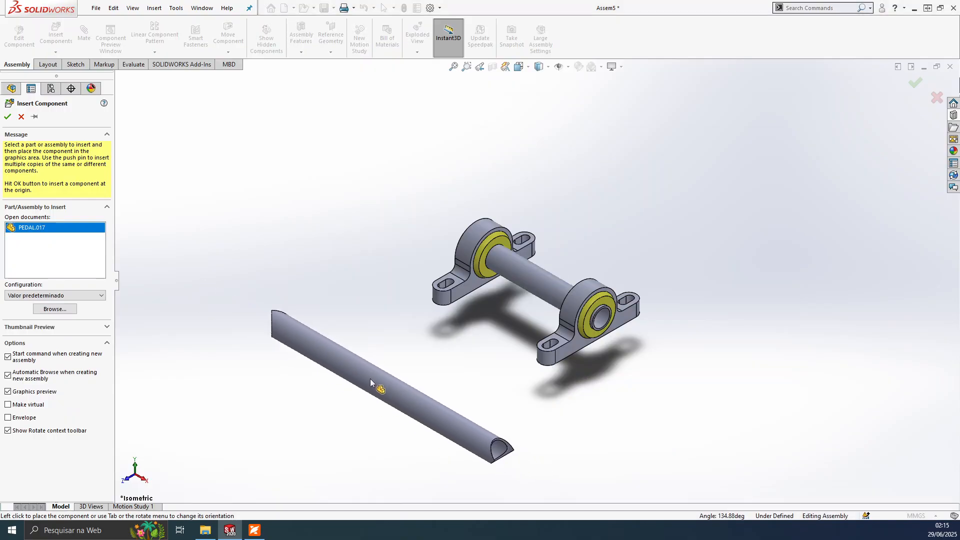
click(335, 343)
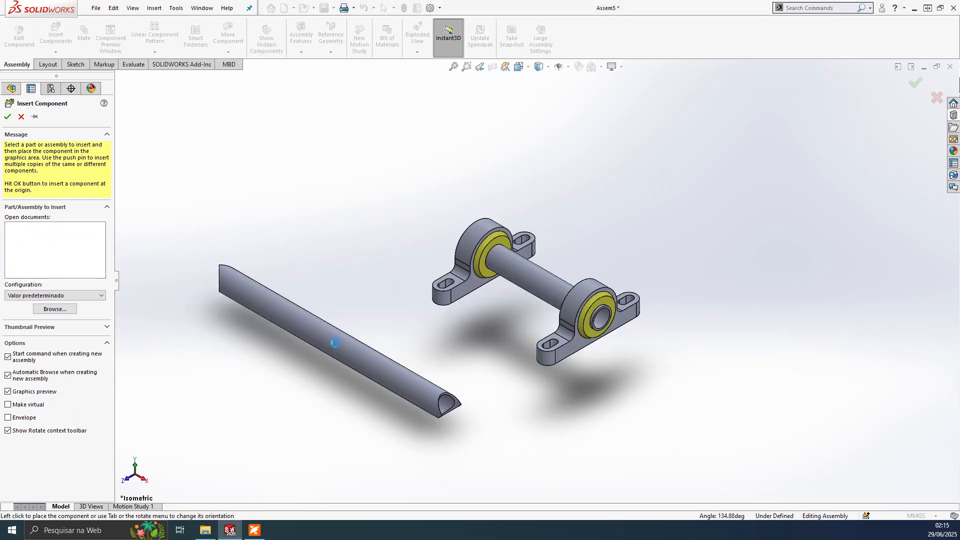
scroll(445, 400, down, 2)
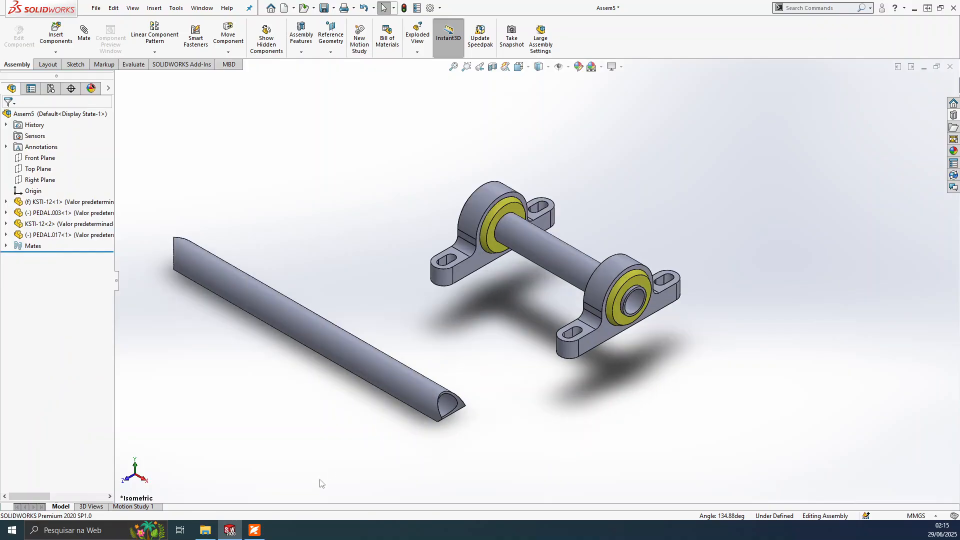
- Check in the exploded and dimensioned views of Montagem.pdf how the upright tube, item 3, joins the torque tube
click(251, 534)
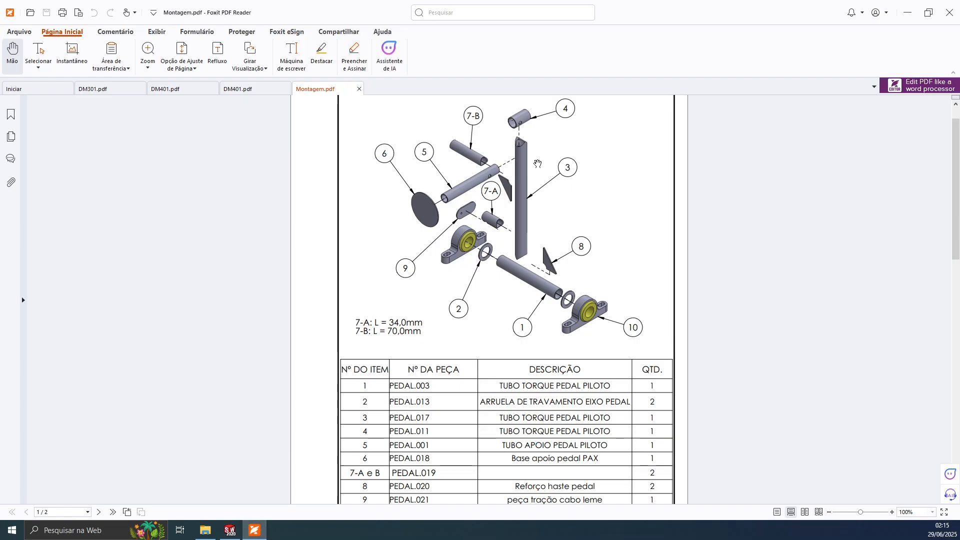
scroll(523, 265, down, 2)
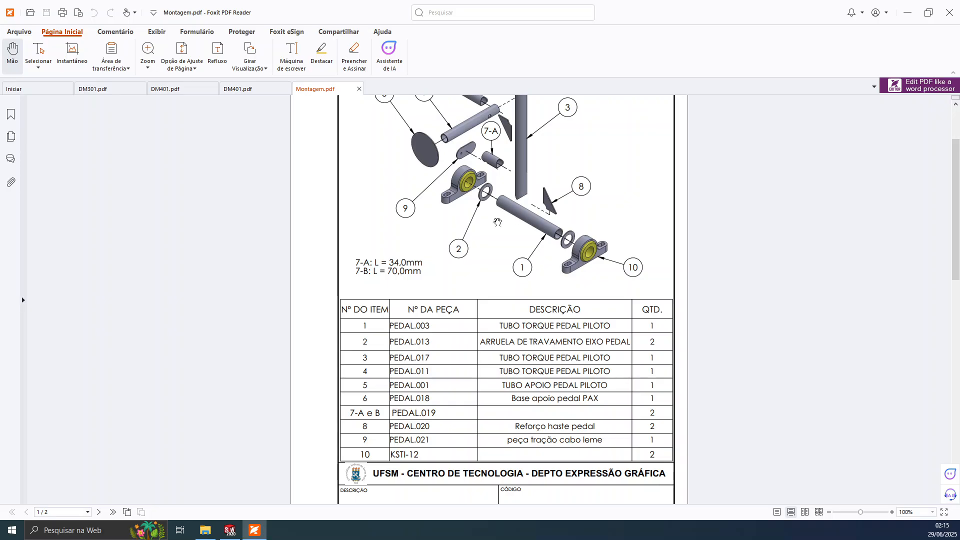
scroll(520, 227, down, 10)
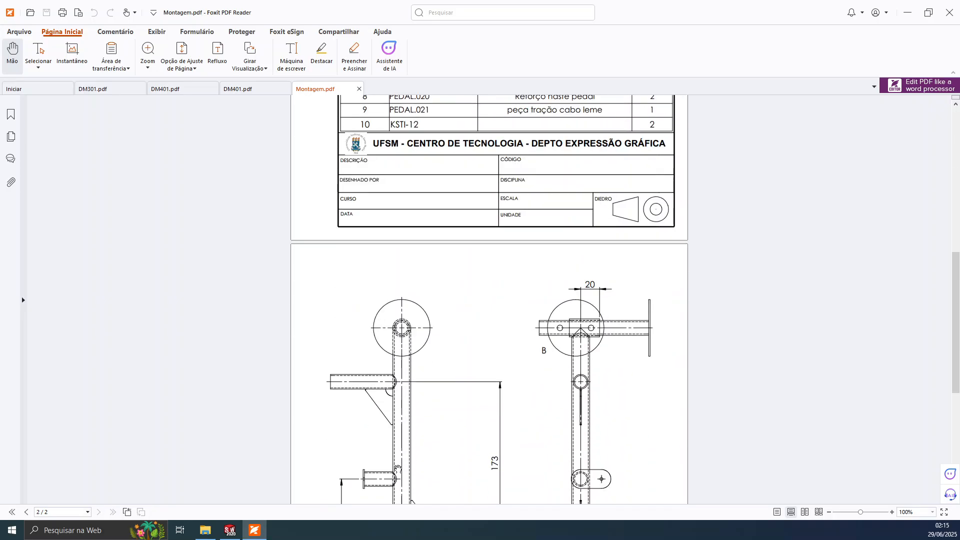
scroll(399, 470, down, 4)
scroll(414, 470, up, 3)
scroll(416, 472, down, 2)
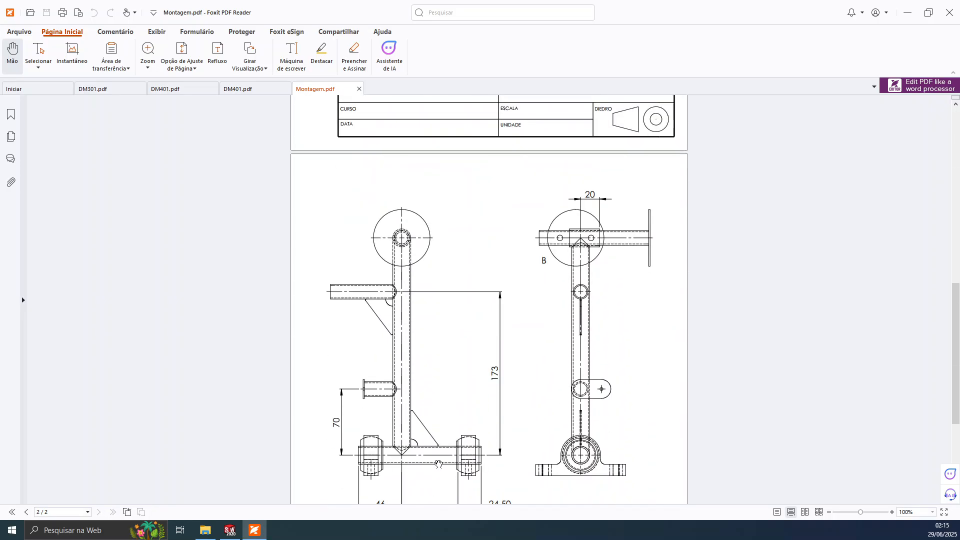
click(231, 530)
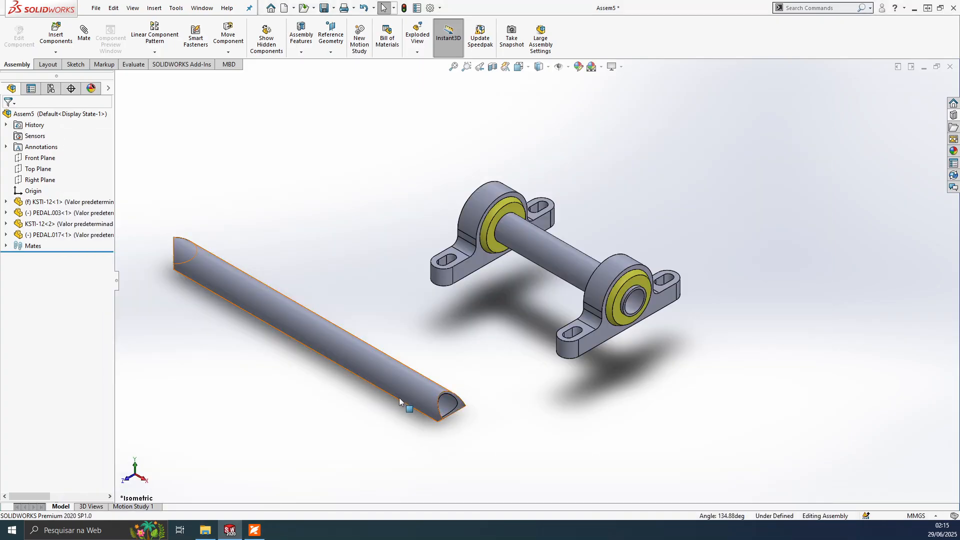
- Mate the notched end face of PEDAL.017 concentric with the PEDAL.003 tube's outer surface, and slide PEDAL.017 toward the first bearing
scroll(394, 397, down, 3)
click(484, 395)
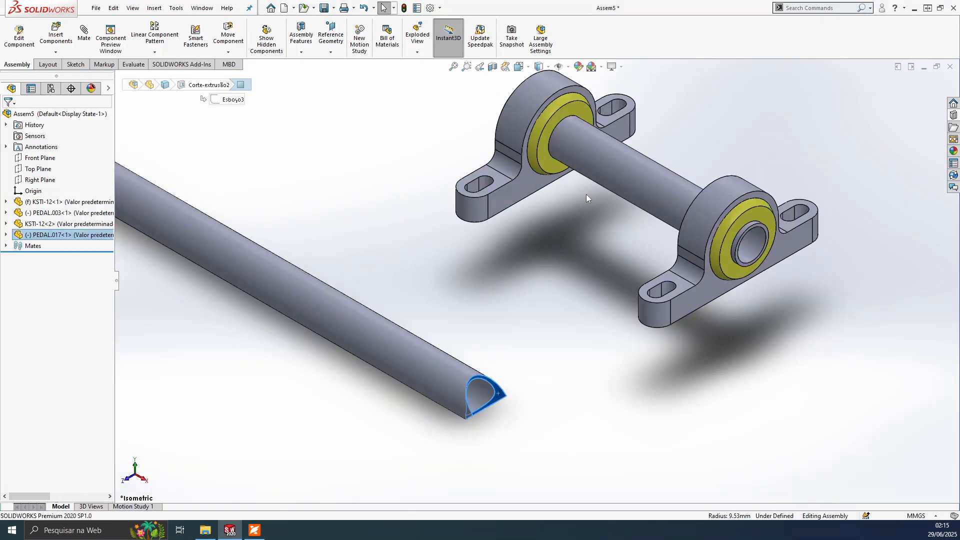
ctrl+click(624, 174)
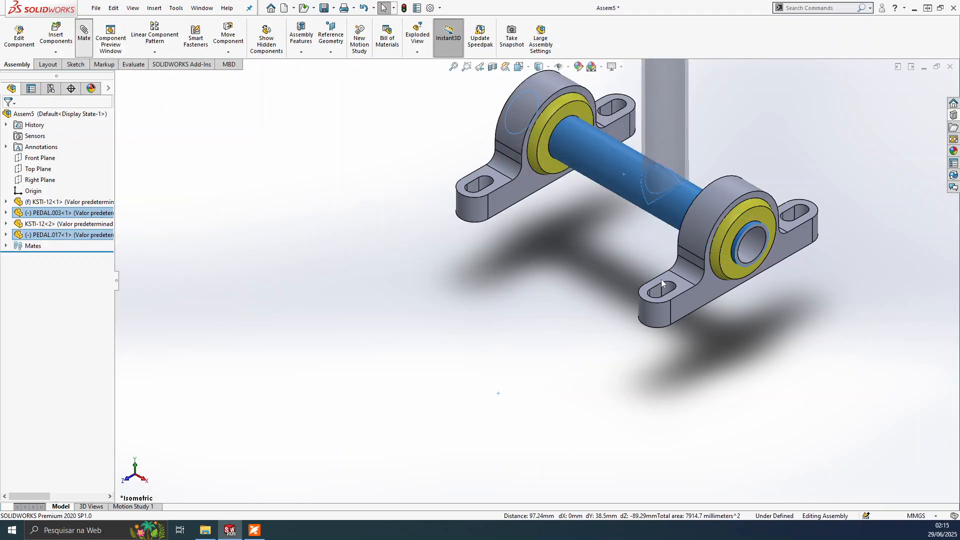
click(807, 301)
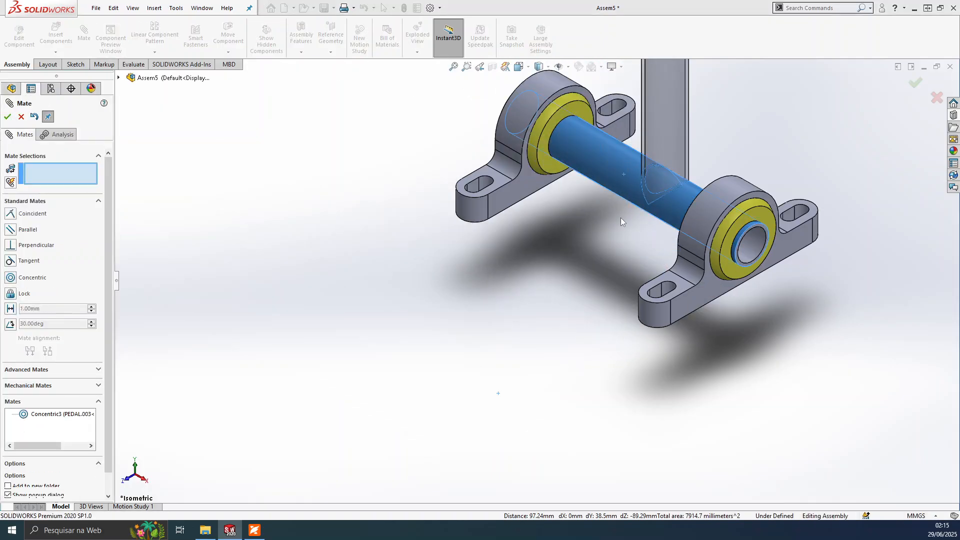
key(Escape)
middle_drag(583, 247, 547, 223)
drag(546, 223, 453, 248)
- Look up the upright tube's horizontal position along the torque tube in Montagem.pdf, and return to the SolidWorks assembly
click(254, 530)
scroll(398, 324, down, 3)
scroll(398, 324, up, 1)
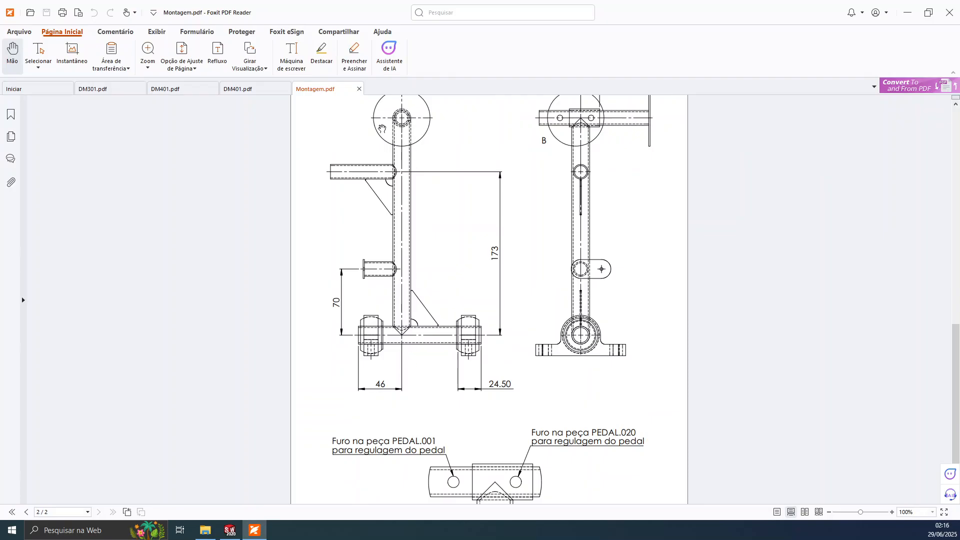
click(230, 530)
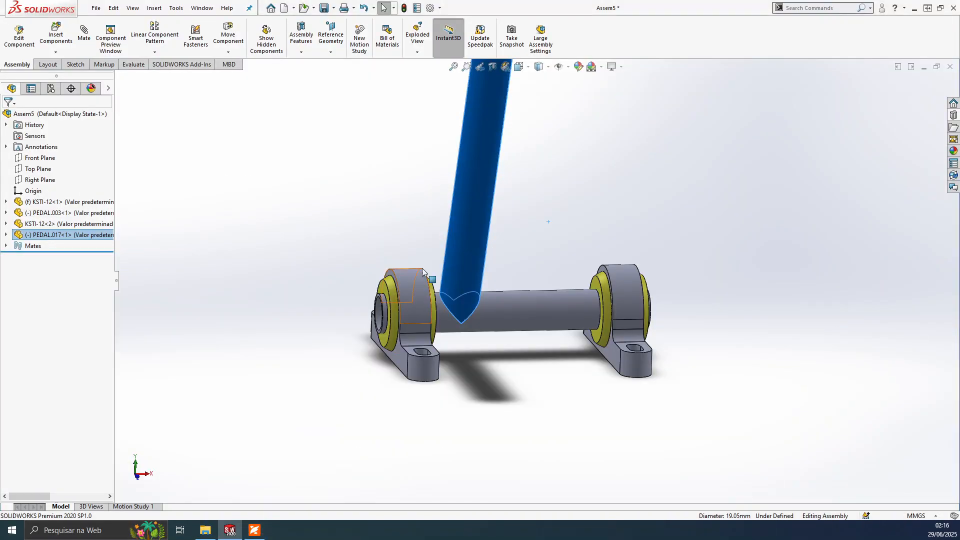
- Expand the PEDAL.017 component's feature list and select its Plano superior plane
click(412, 238)
middle_drag(381, 207, 547, 215)
click(583, 210)
middle_drag(653, 242, 622, 355)
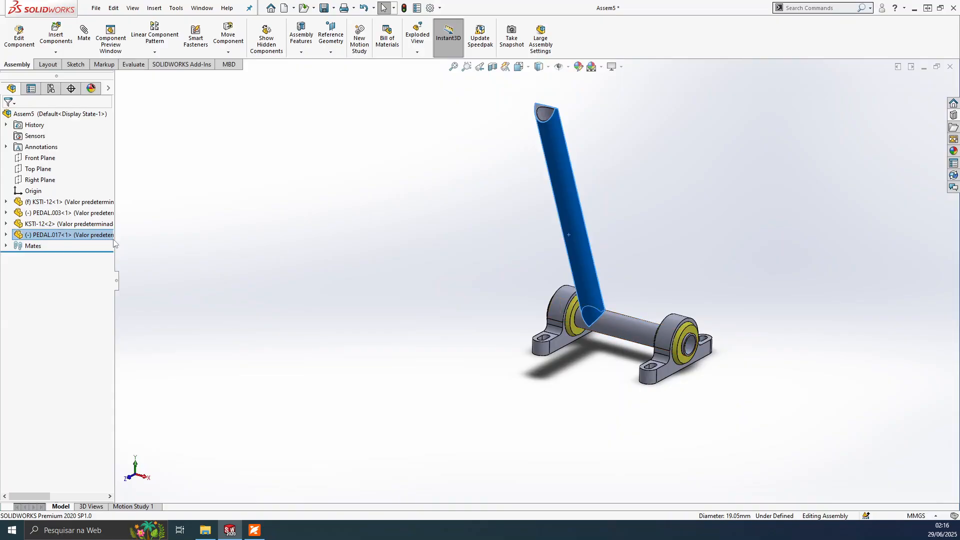
click(6, 235)
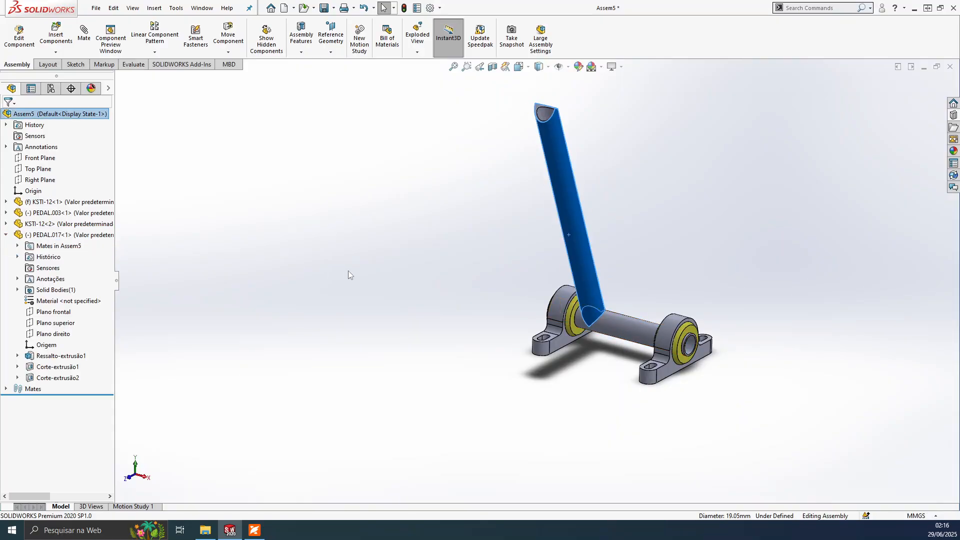
click(575, 202)
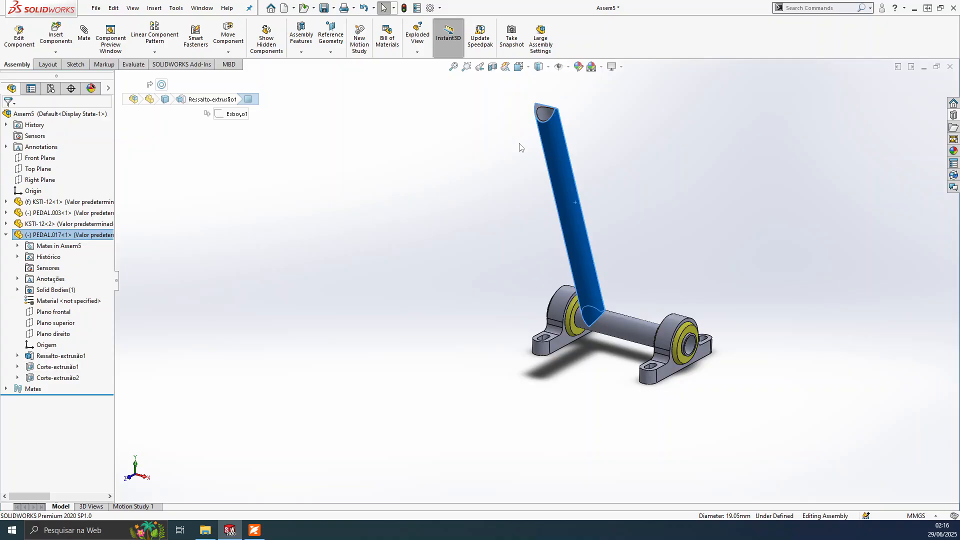
click(185, 316)
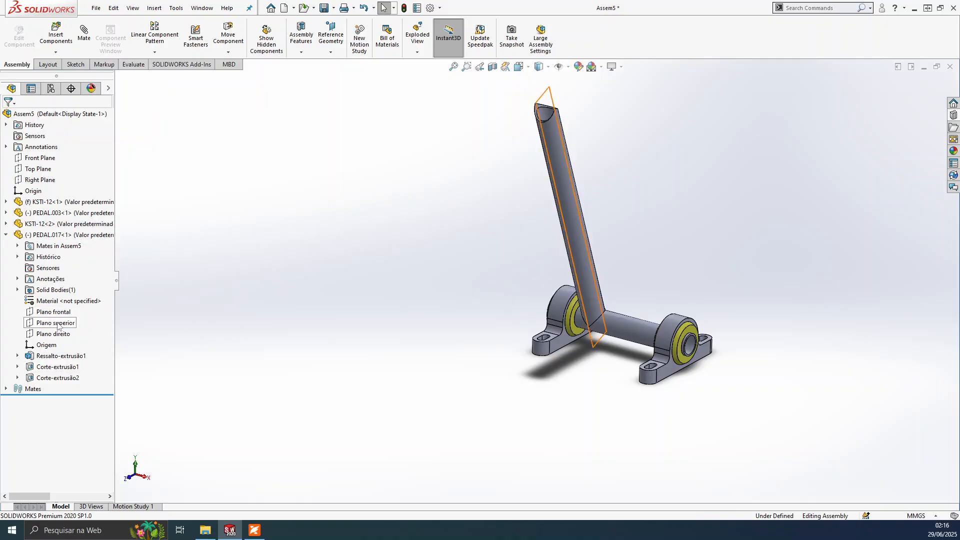
click(59, 328)
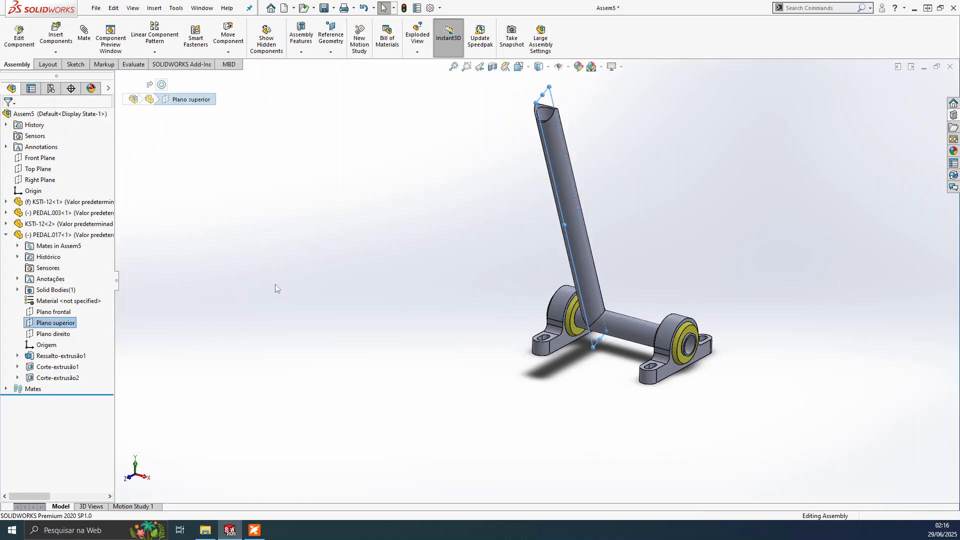
- Examine how the selected Plano superior plane runs along PEDAL.017 from its upper end to the torque tube joint
middle_drag(275, 286, 317, 234)
scroll(585, 118, down, 3)
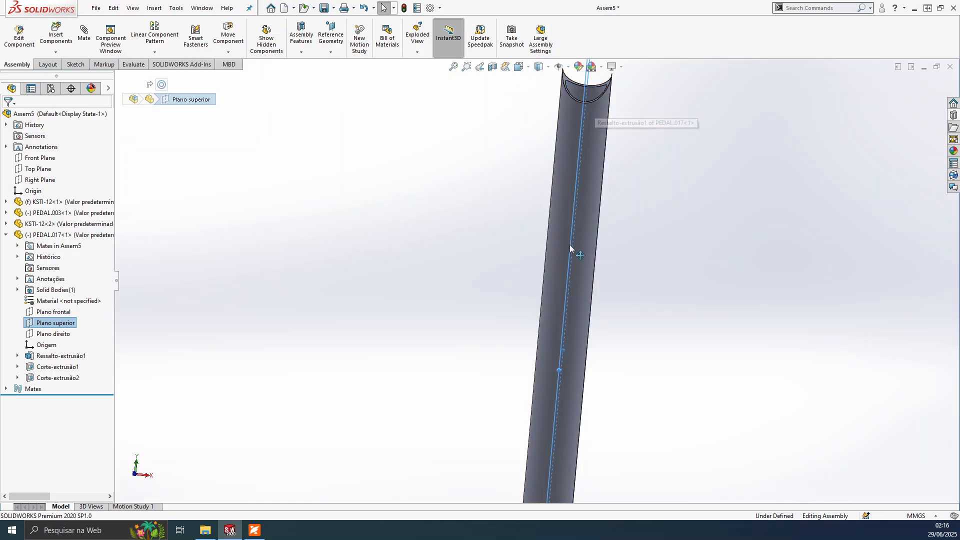
scroll(572, 286, up, 5)
scroll(500, 395, down, 4)
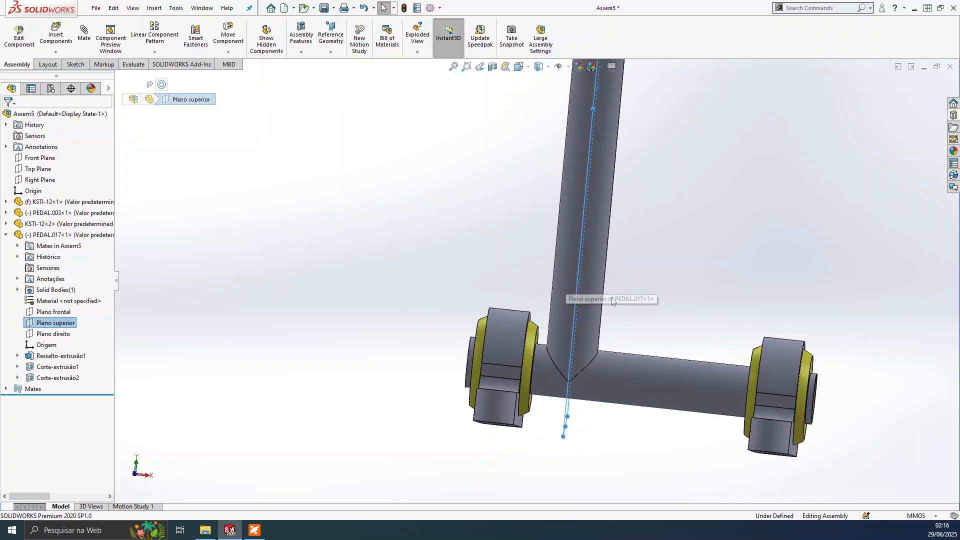
middle_drag(469, 289, 497, 292)
scroll(589, 142, up, 3)
scroll(566, 166, down, 5)
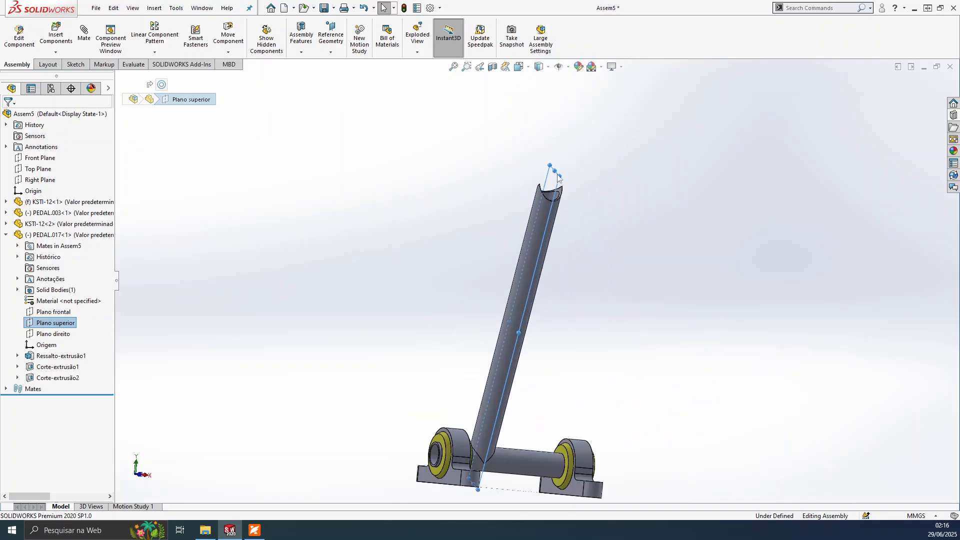
scroll(433, 469, up, 2)
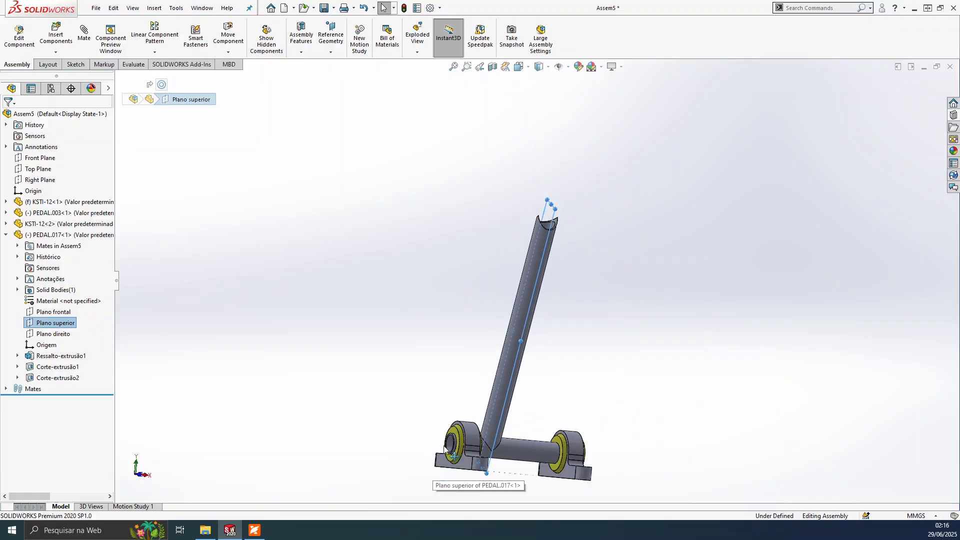
click(470, 290)
click(530, 278)
scroll(513, 343, down, 3)
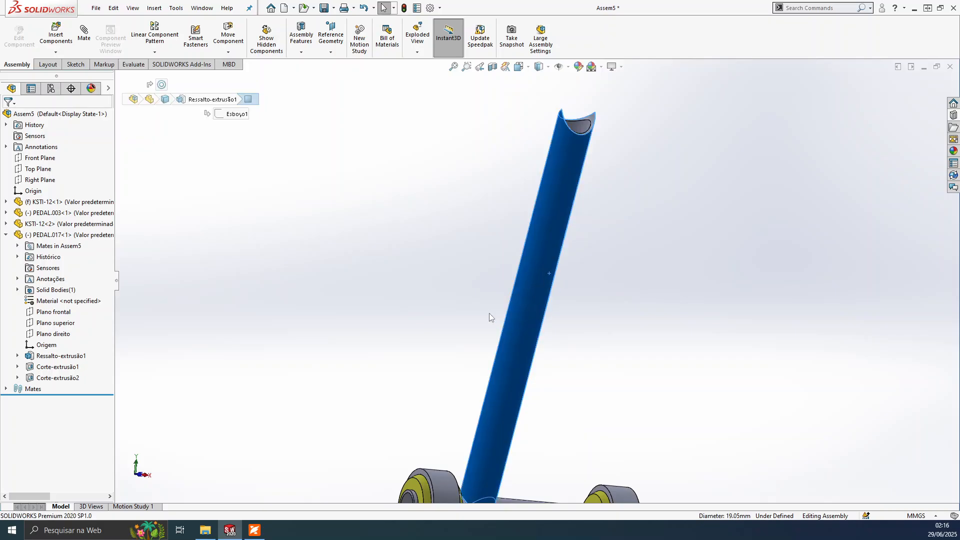
scroll(493, 350, down, 4)
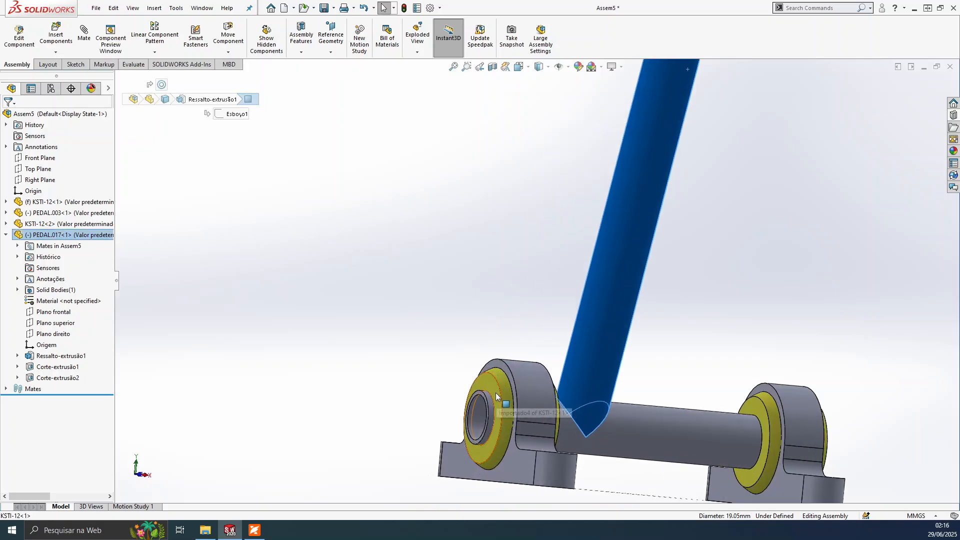
ctrl+click(496, 392)
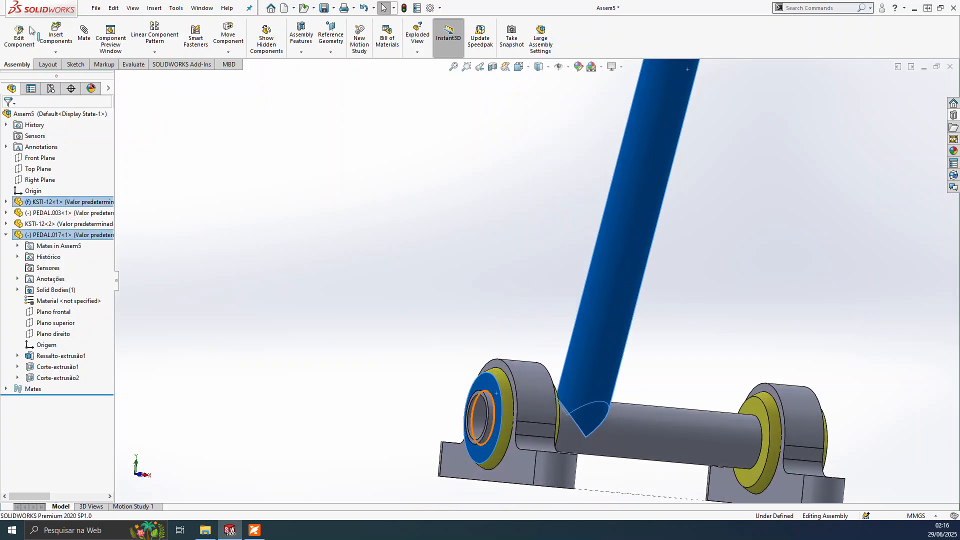
click(498, 328)
click(517, 346)
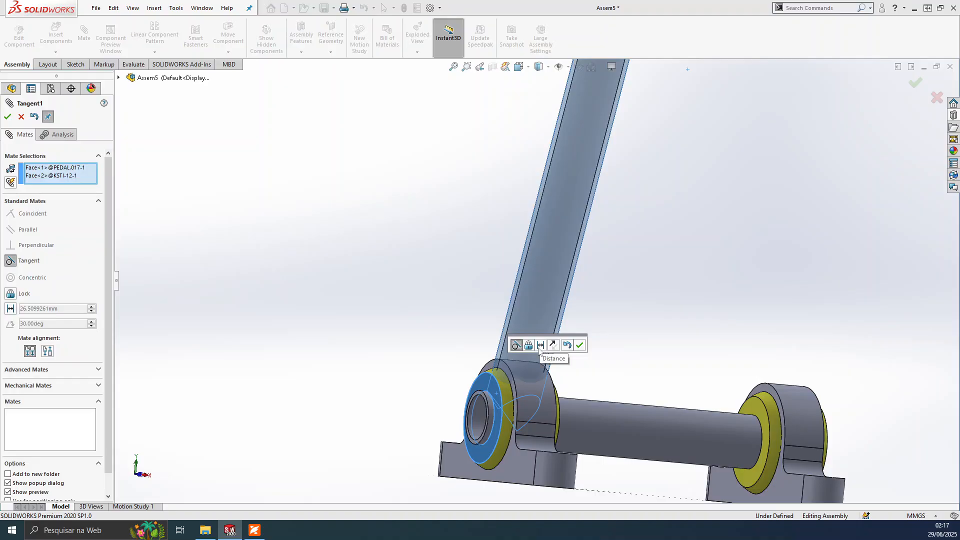
key(Escape)
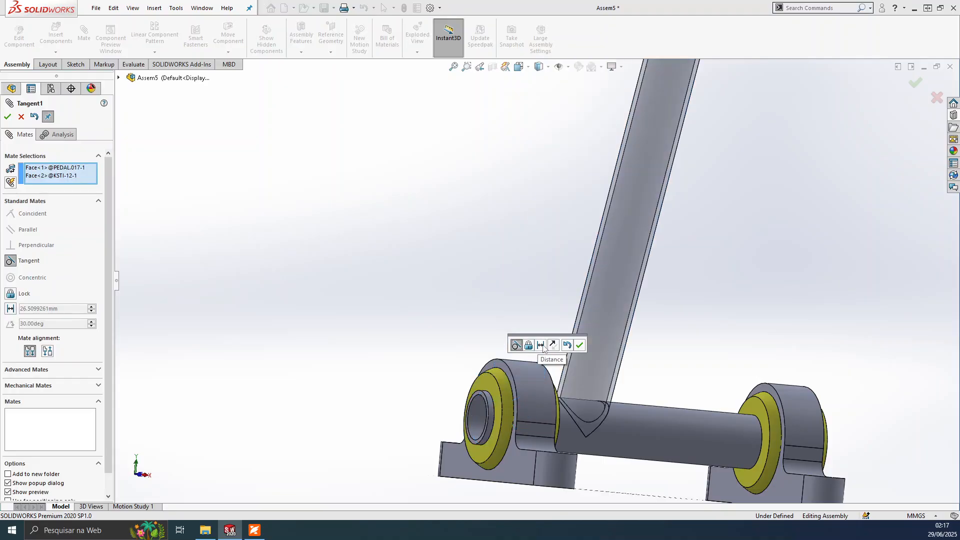
key(Escape)
- Select PEDAL.017's Plano superior plane and enlarge its displayed outline beyond the tube's upper end
scroll(472, 259, up, 5)
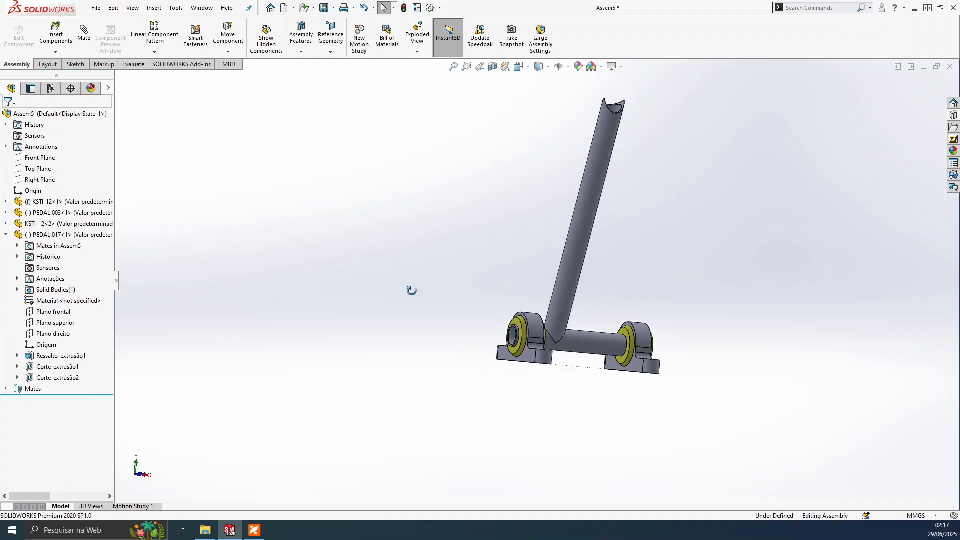
scroll(415, 292, up, 3)
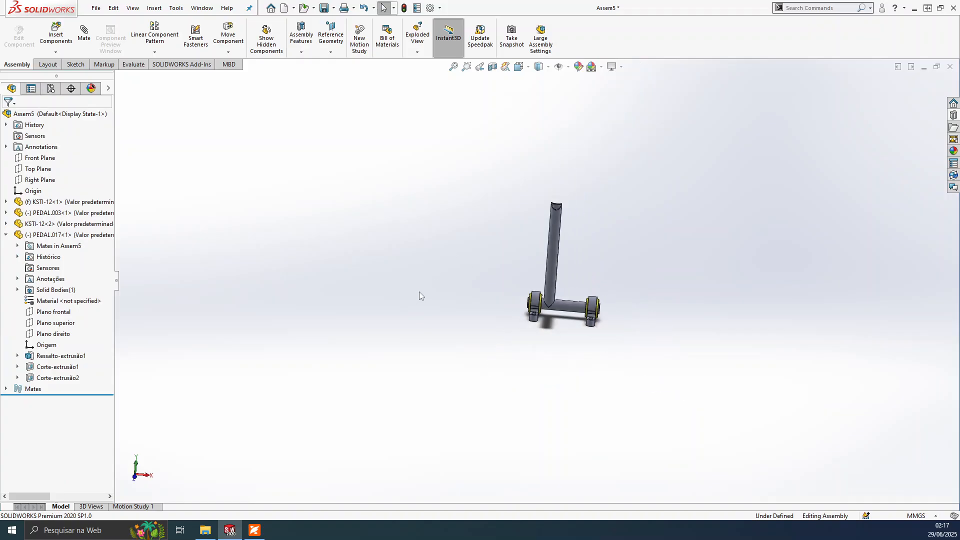
click(57, 323)
middle_drag(490, 270, 615, 172)
scroll(615, 168, down, 2)
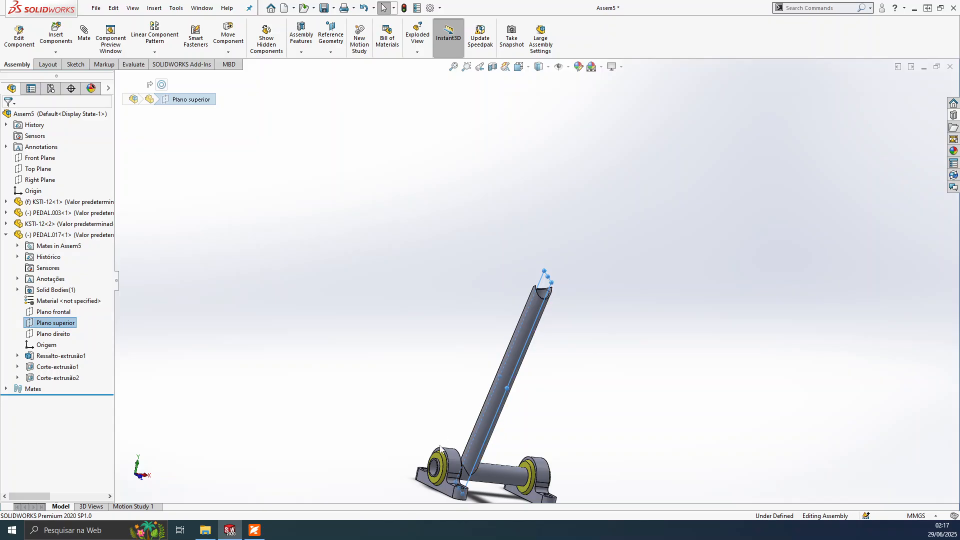
scroll(544, 275, down, 2)
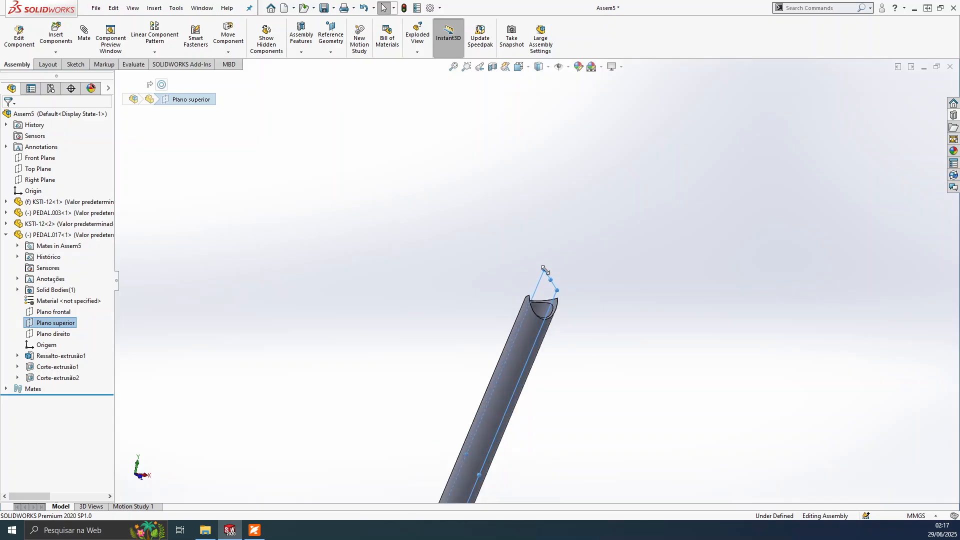
drag(544, 268, 530, 209)
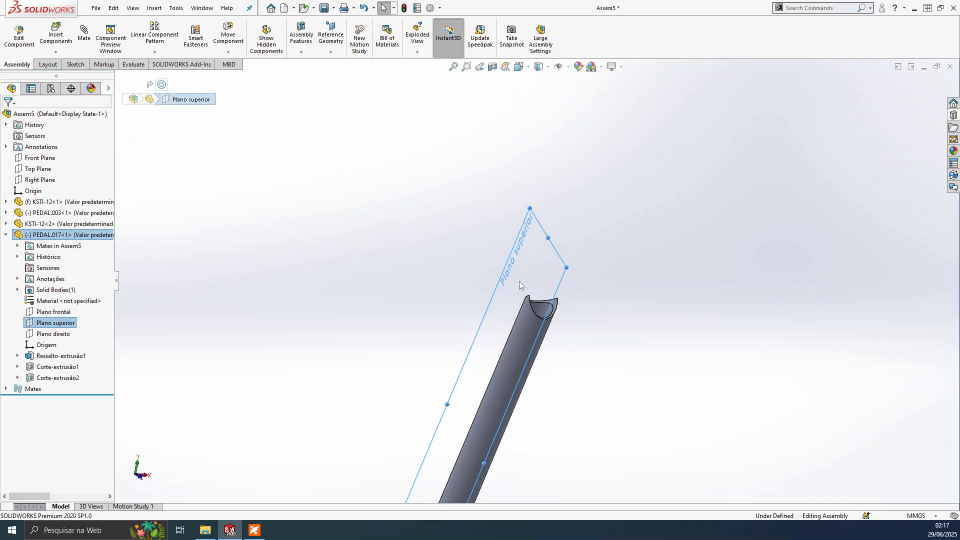
click(443, 269)
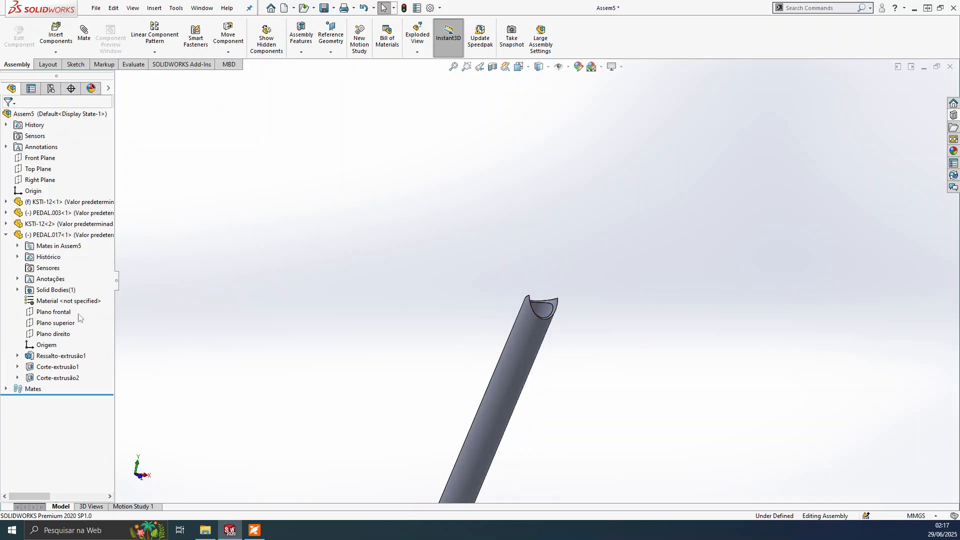
- Reselect PEDAL.017's Plano superior plane, check the upright tube's offset along the torque tube in Montagem.pdf, and return to the SolidWorks assembly
click(60, 324)
middle_drag(471, 306, 441, 288)
scroll(441, 289, up, 3)
scroll(440, 289, up, 2)
mouse_move(526, 345)
middle_down()
mouse_move(516, 333)
mouse_move(525, 336)
middle_up()
scroll(532, 340, down, 4)
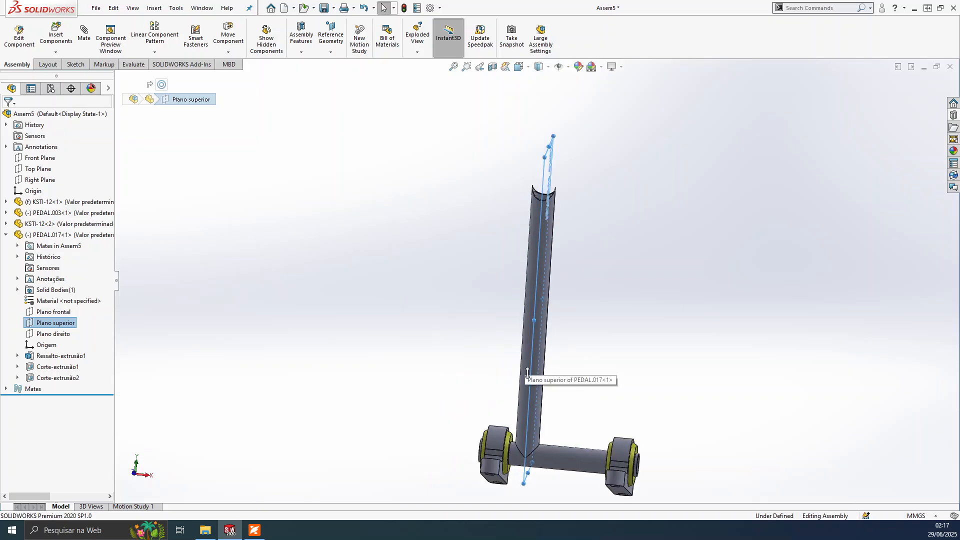
scroll(453, 478, down, 2)
key(alt+Tab)
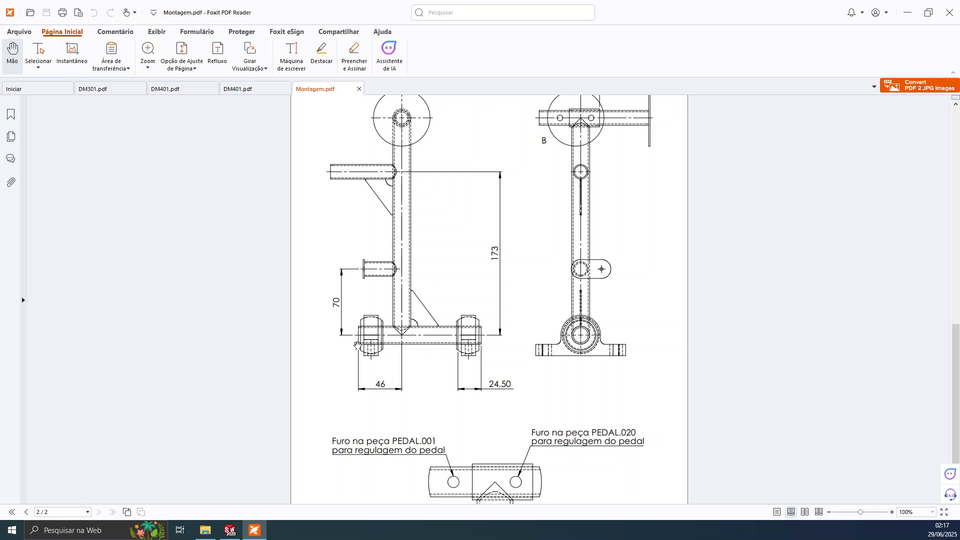
click(230, 530)
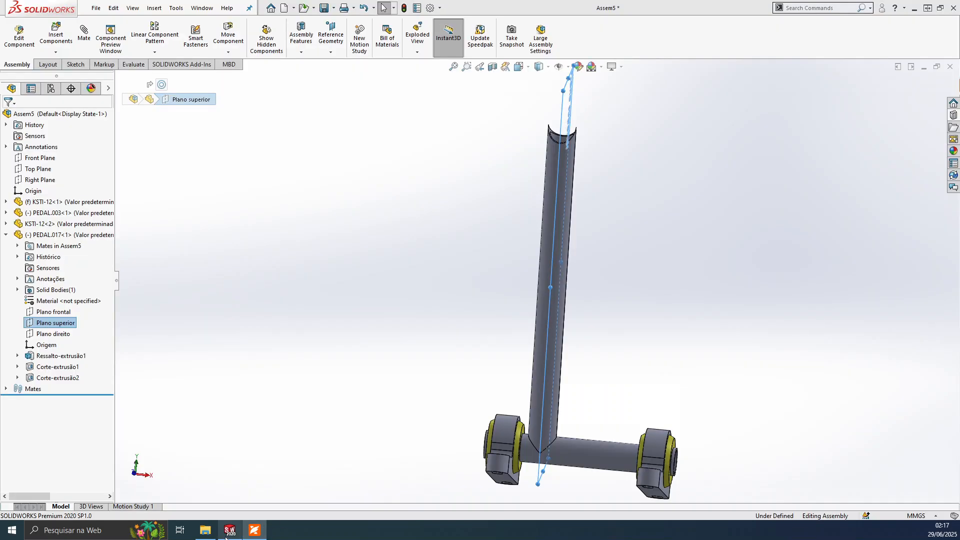
- Add a 46 mm distance mate between PEDAL.017's Plano superior plane and the PEDAL.003 tube's end face at the first bearing
scroll(437, 351, down, 3)
scroll(436, 348, down, 1)
scroll(566, 265, up, 1)
scroll(578, 253, up, 4)
scroll(499, 320, down, 6)
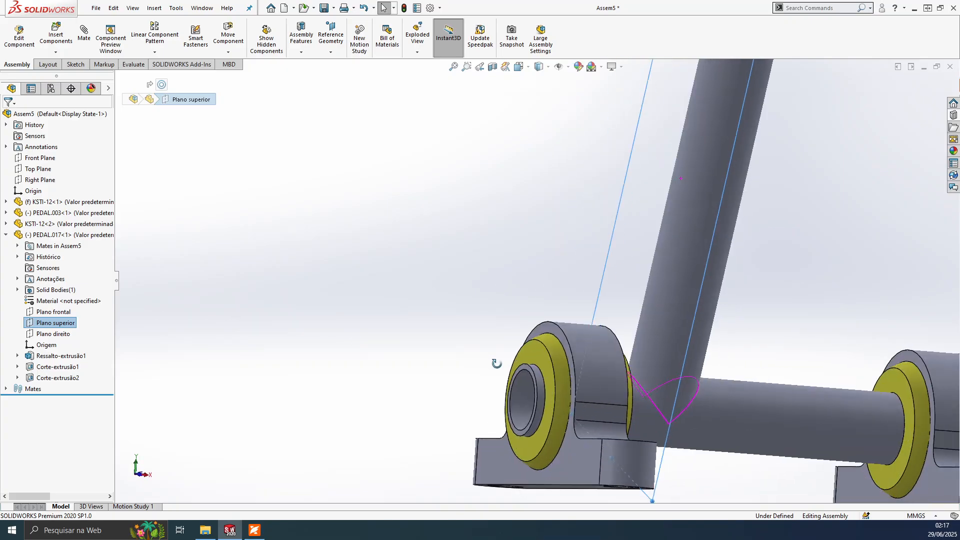
scroll(520, 370, down, 4)
ctrl+click(512, 337)
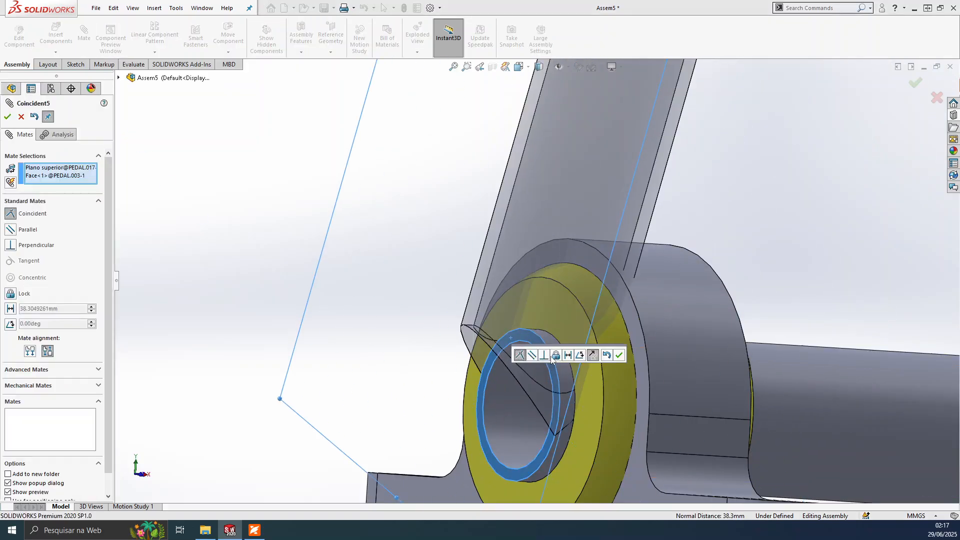
click(567, 356)
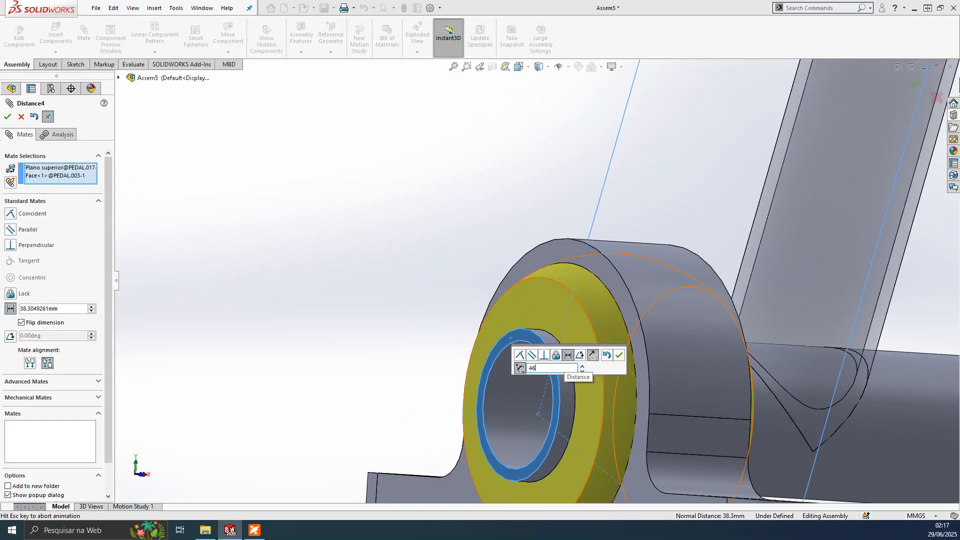
key(Return)
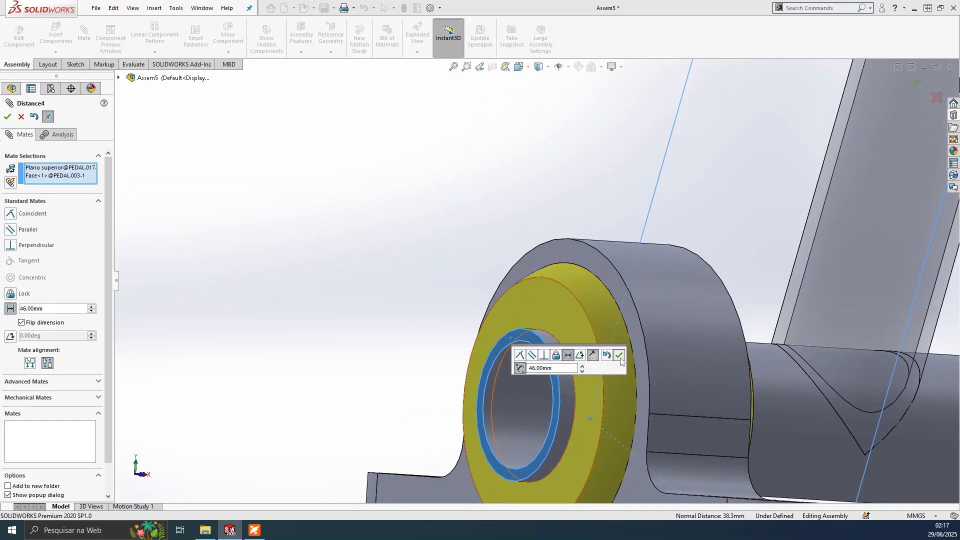
click(620, 355)
key(Escape)
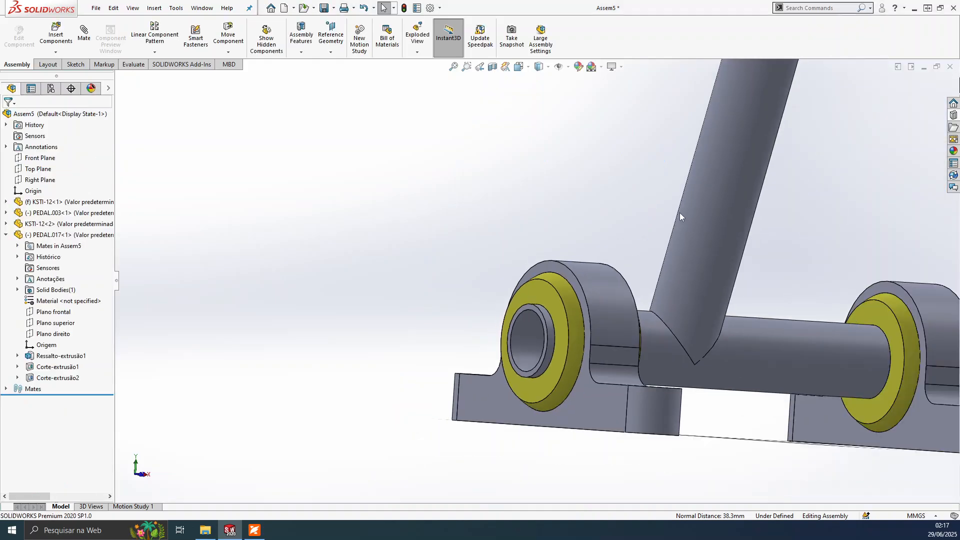
- Examine the joint between the upright PEDAL.017 tube and the PEDAL.003 torque tube, checking each tube's outer face
middle_drag(680, 212, 676, 286)
scroll(676, 286, up, 4)
drag(643, 203, 635, 239)
scroll(620, 254, down, 4)
key(Escape)
click(598, 265)
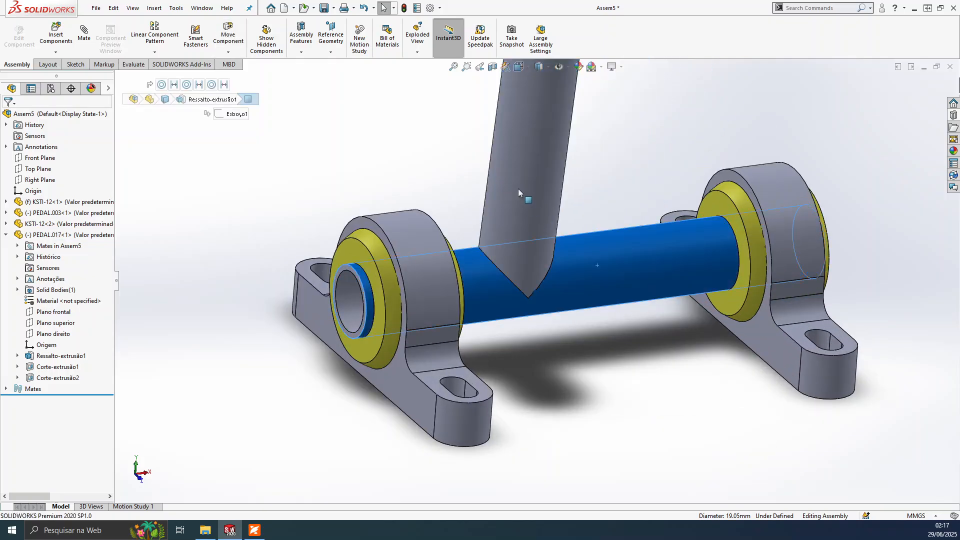
click(521, 194)
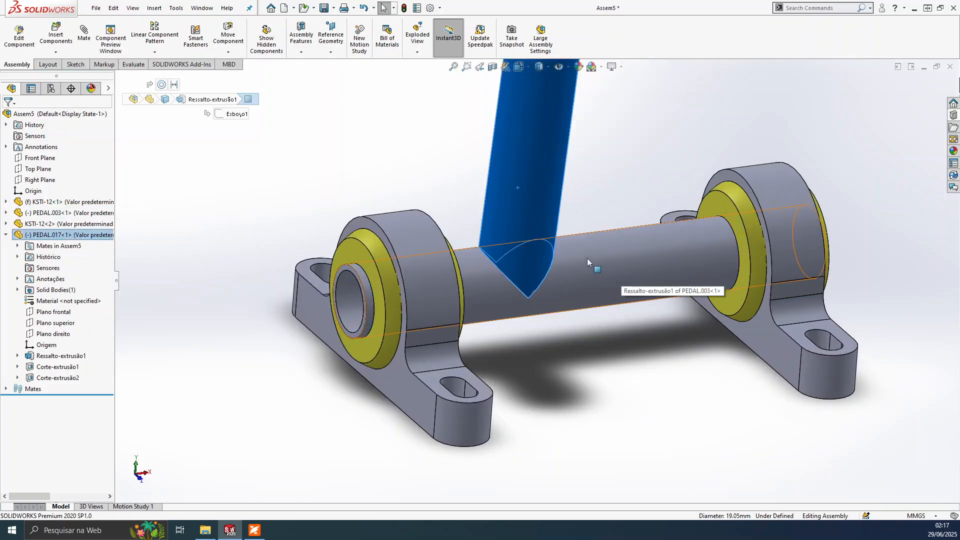
middle_drag(599, 254, 545, 282)
scroll(546, 282, up, 4)
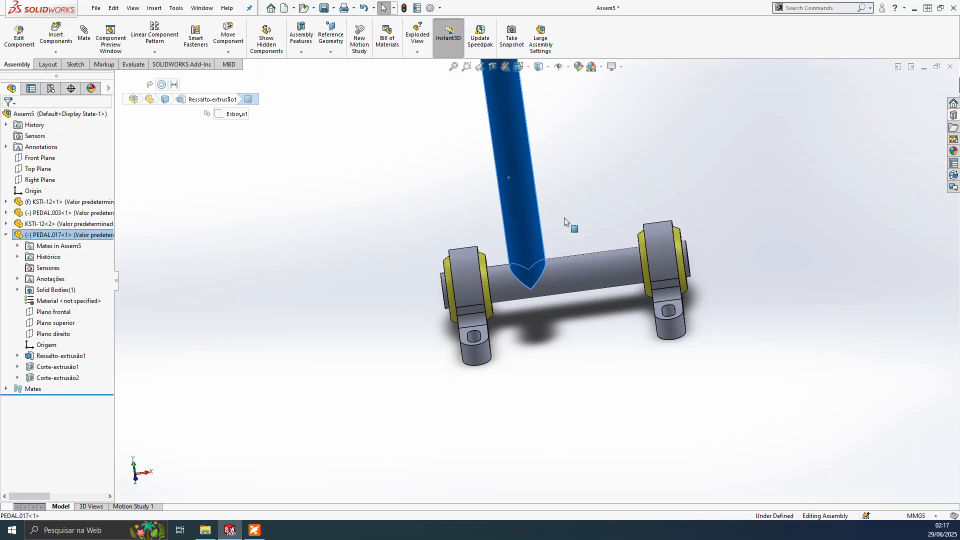
click(597, 272)
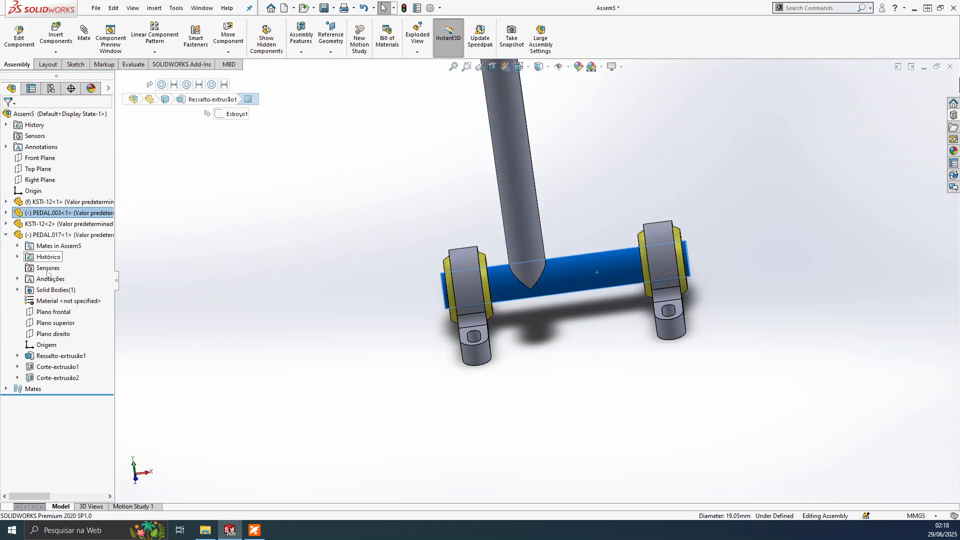
- Inspect the orientation of PEDAL.017's Plano frontal plane relative to the PEDAL.003 torque tube
click(55, 315)
middle_drag(240, 236, 309, 252)
scroll(309, 252, up, 2)
scroll(467, 314, down, 3)
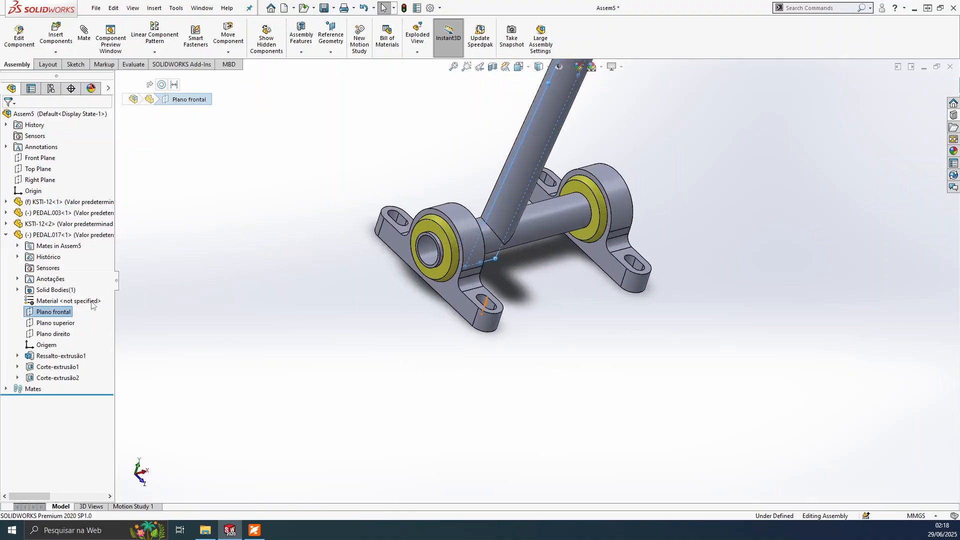
click(547, 221)
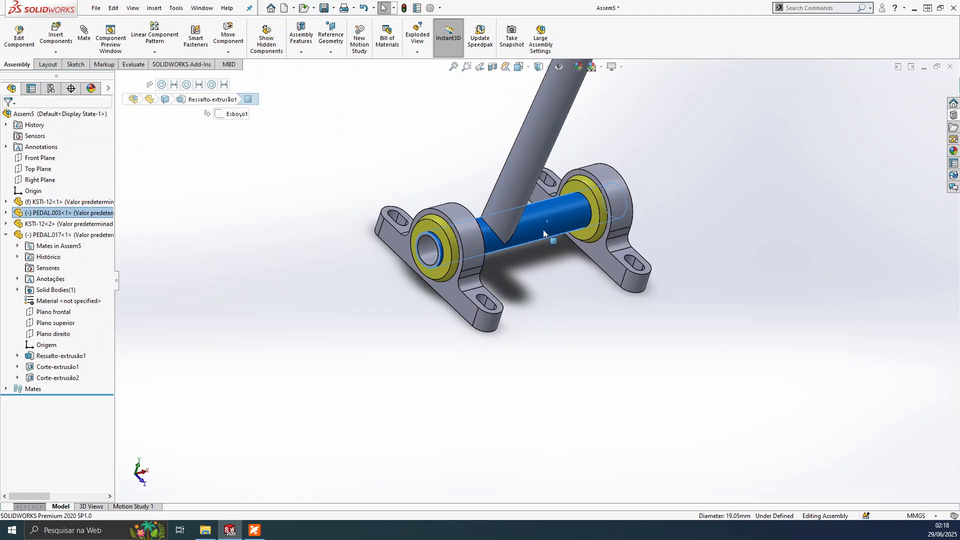
- Expand PEDAL.003's feature list and mate its Plano frontal plane coincident with PEDAL.017's Plano frontal plane
click(6, 213)
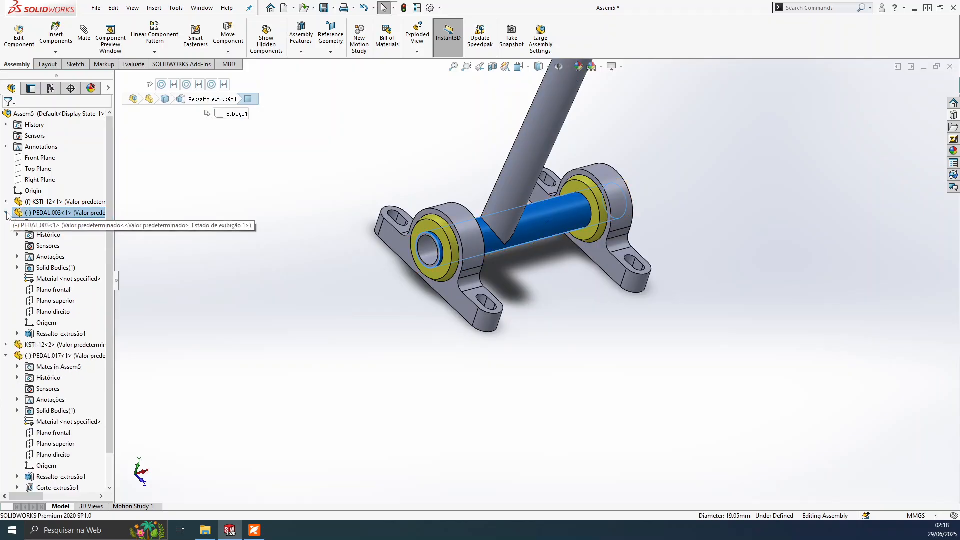
click(59, 291)
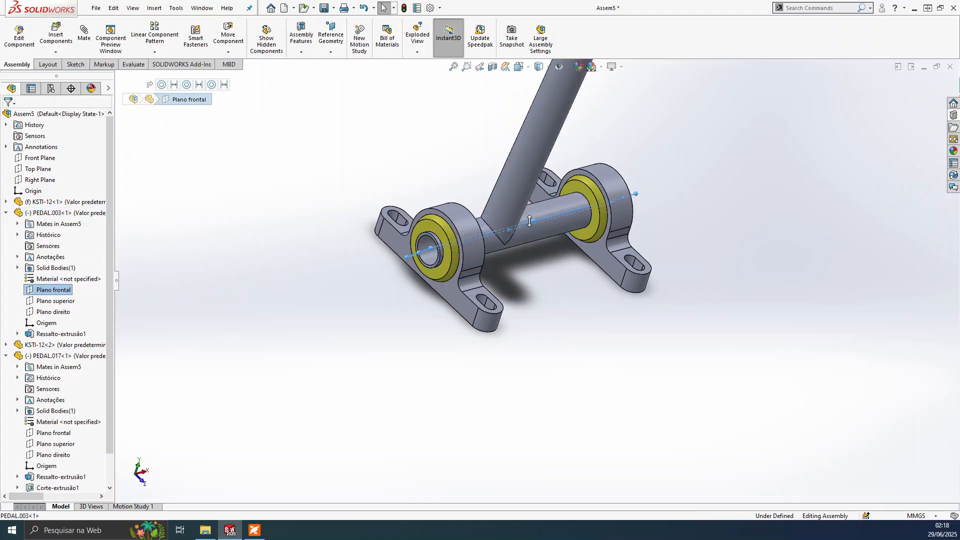
scroll(531, 208, down, 1)
scroll(51, 347, down, 1)
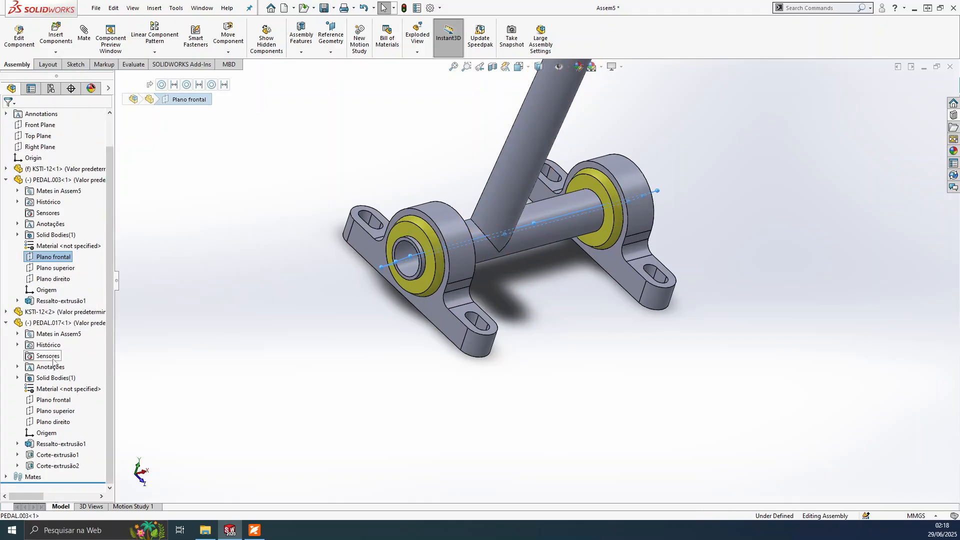
ctrl+click(57, 404)
scroll(560, 189, up, 4)
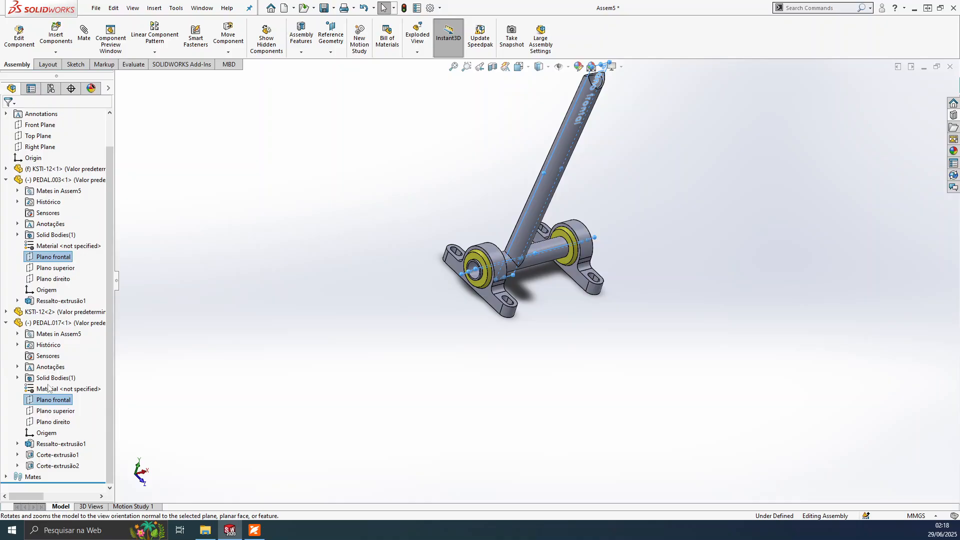
click(84, 34)
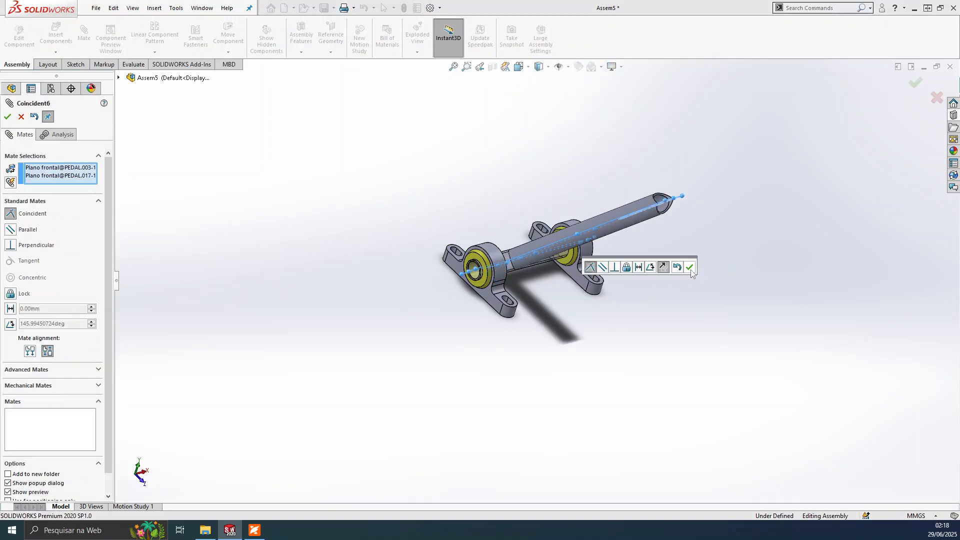
click(690, 267)
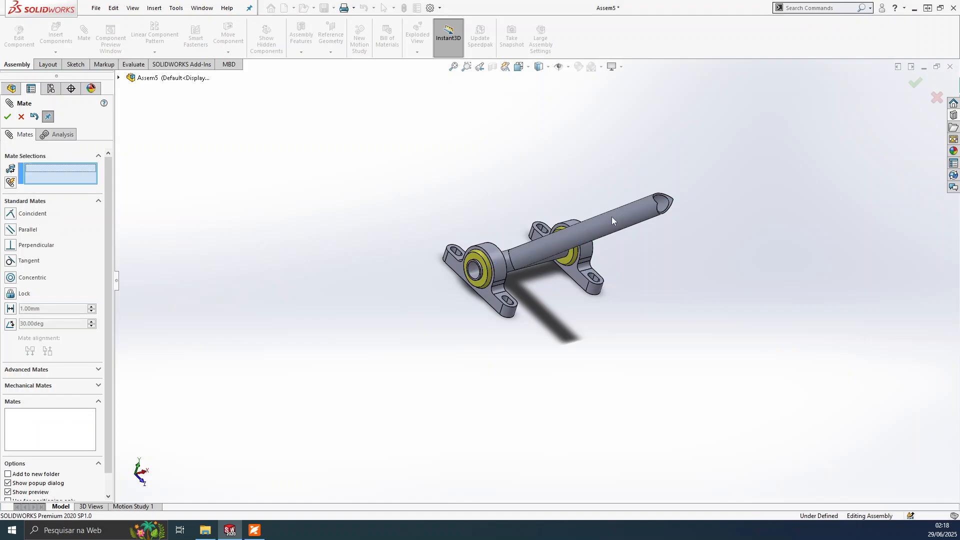
key(Escape)
- Swing PEDAL.017 upward to test its motion, and inspect the torque tube's end inside the first bearing
drag(477, 136, 591, 251)
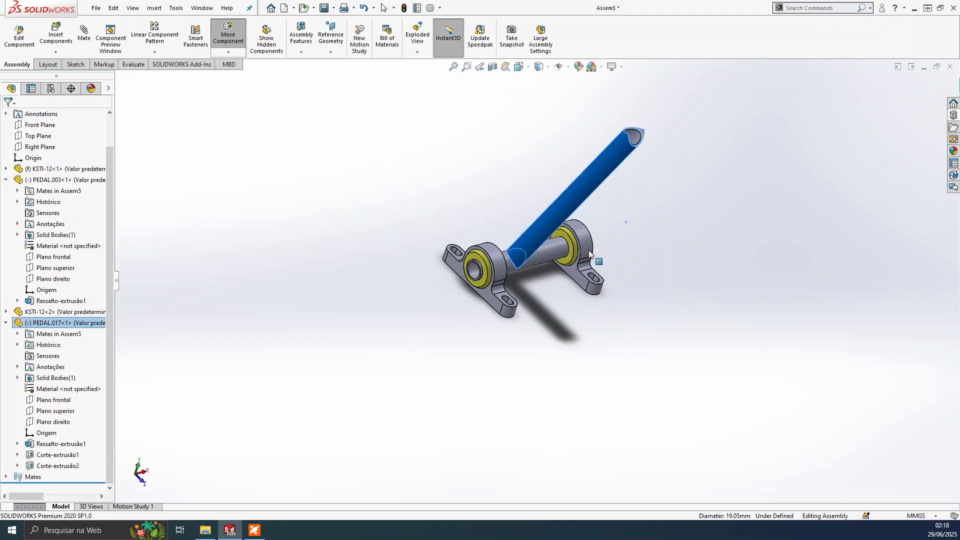
scroll(590, 250, down, 4)
scroll(470, 242, down, 6)
scroll(367, 342, up, 3)
scroll(331, 334, down, 5)
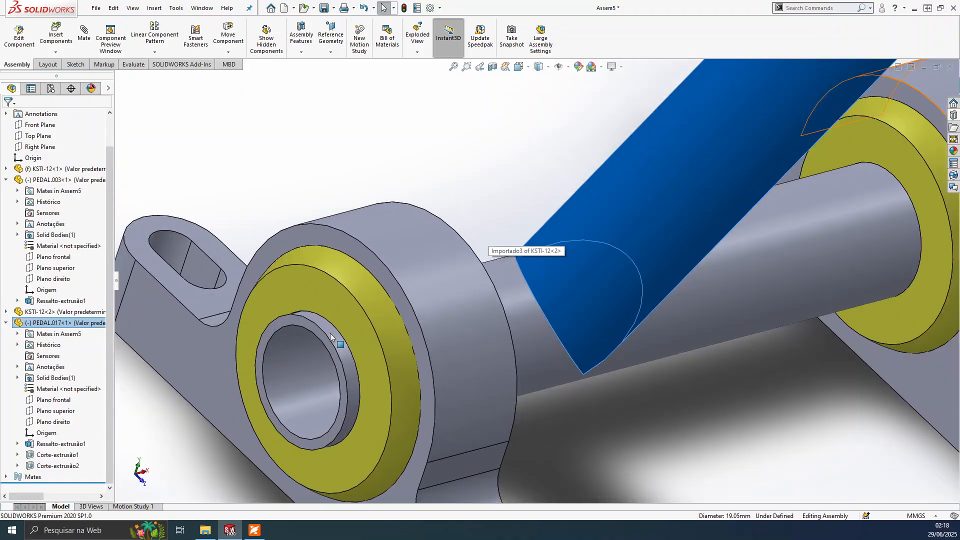
mouse_move(357, 316)
middle_down()
mouse_move(366, 301)
mouse_move(400, 293)
mouse_move(350, 314)
middle_up()
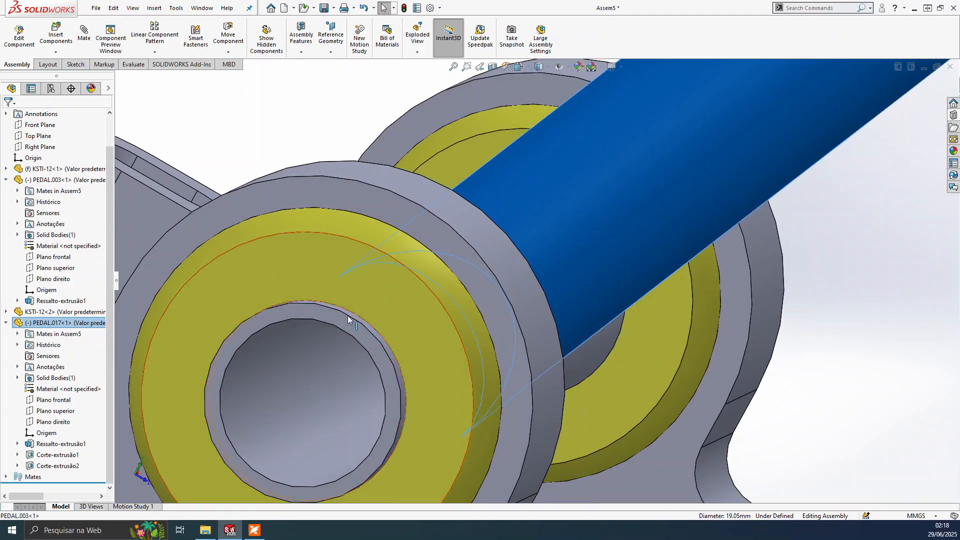
- Swing PEDAL.017 about the PEDAL.003 torque tube to test its motion, and inspect the joint and whole assembly
scroll(352, 320, down, 2)
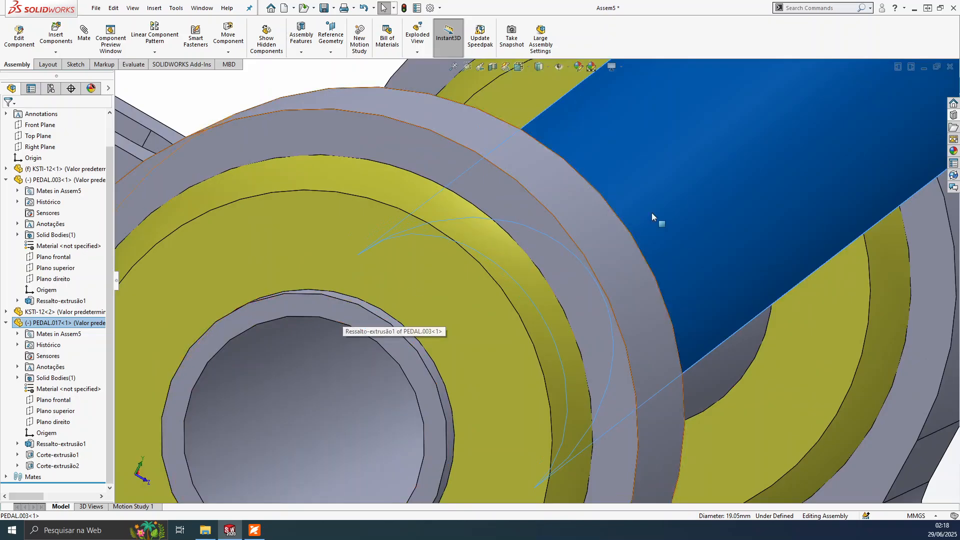
drag(775, 190, 374, 140)
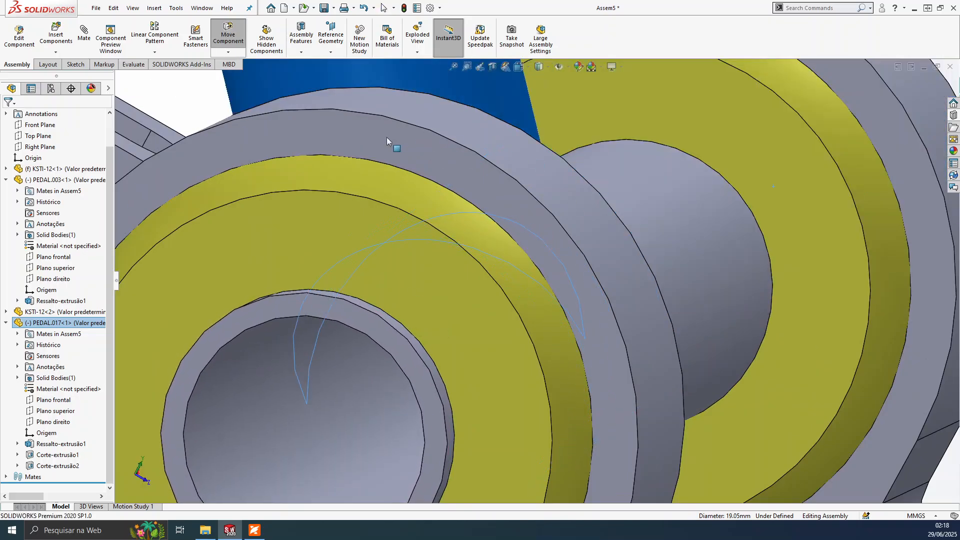
scroll(548, 164, up, 8)
middle_drag(601, 116, 520, 166)
scroll(521, 171, down, 3)
scroll(519, 178, up, 8)
click(560, 212)
middle_drag(559, 209, 516, 270)
drag(516, 270, 635, 407)
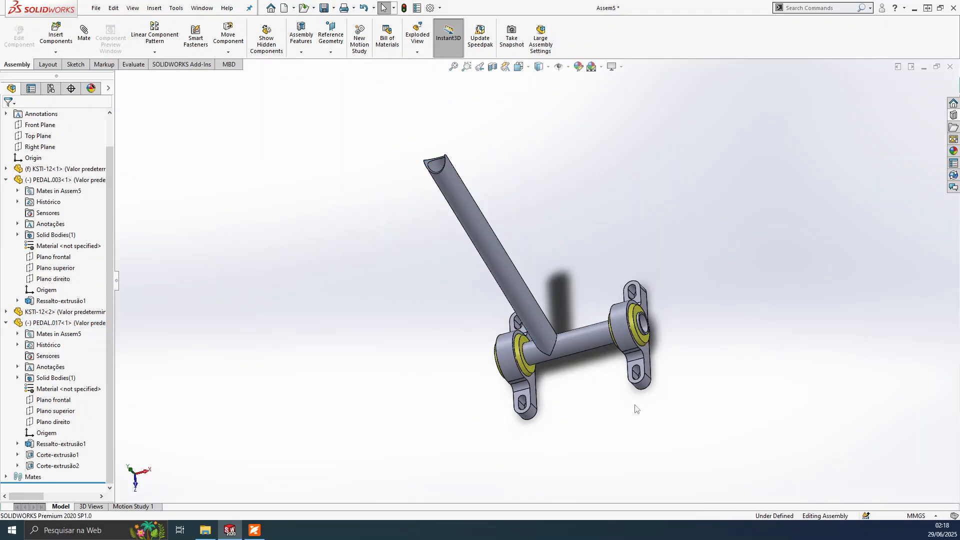
- Check the exploded view and parts list in Montagem.pdf, and insert PEDAL.020 into the SolidWorks assembly beside the PEDAL.017 tube
click(258, 530)
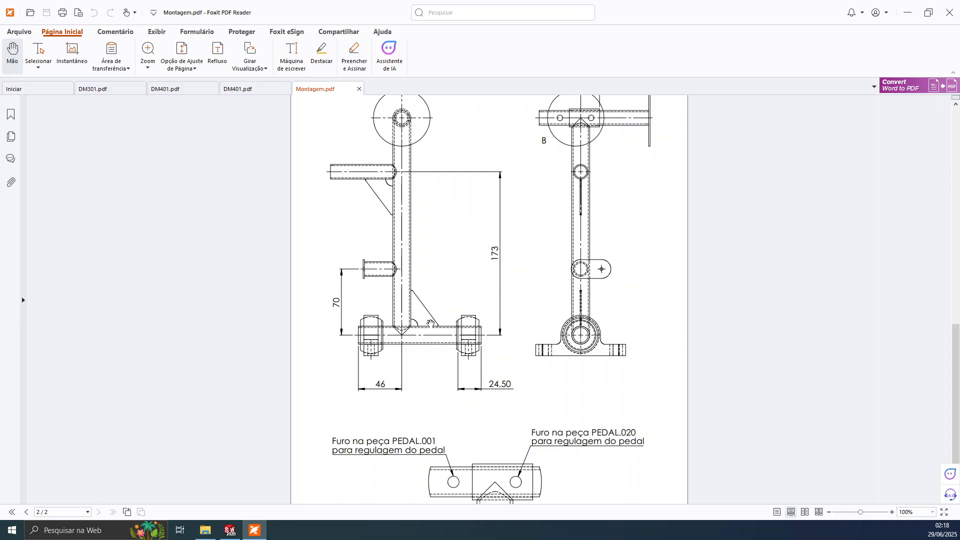
scroll(440, 320, up, 9)
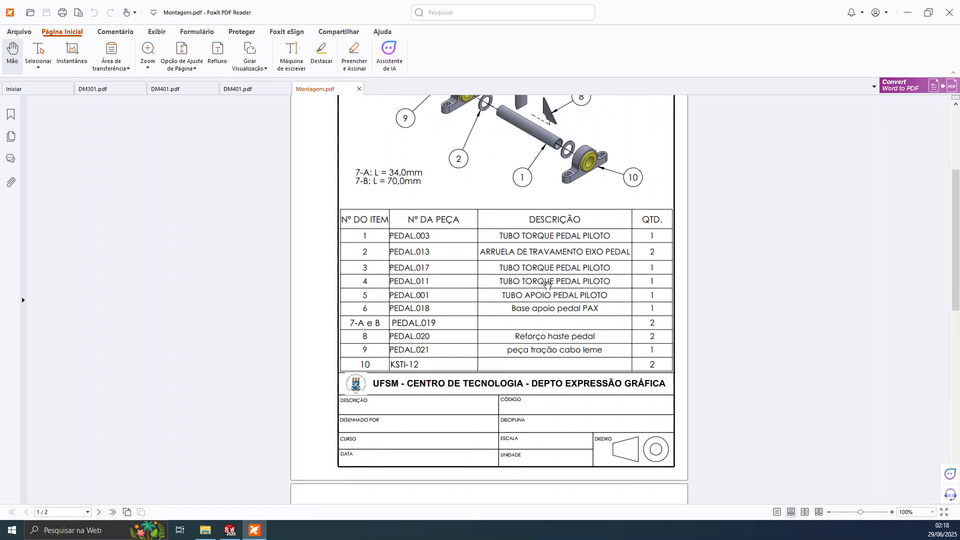
scroll(490, 238, up, 3)
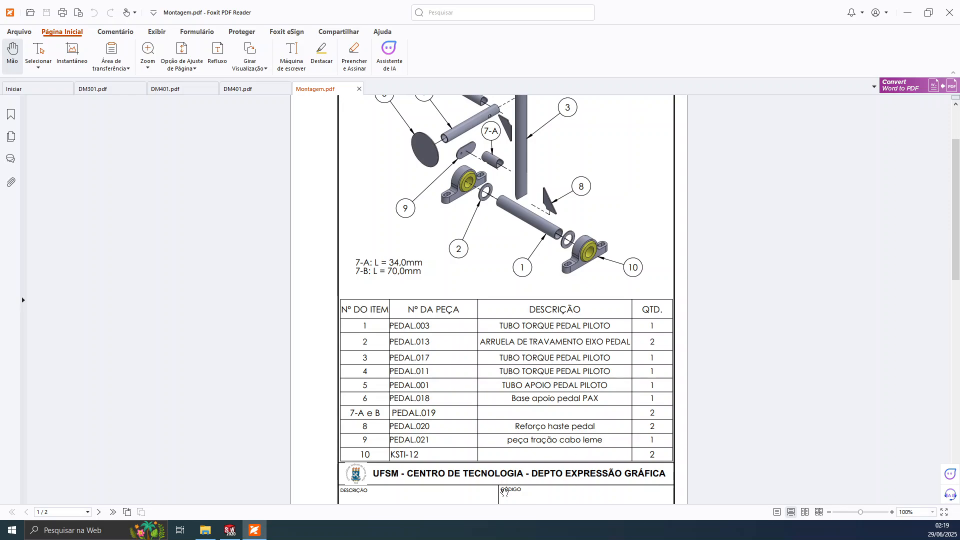
scroll(582, 341, up, 1)
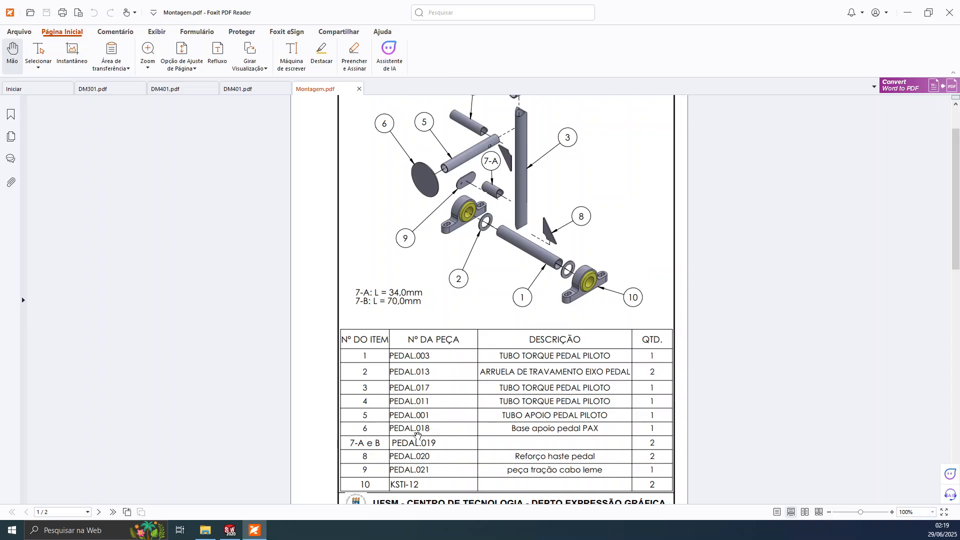
click(229, 530)
click(45, 26)
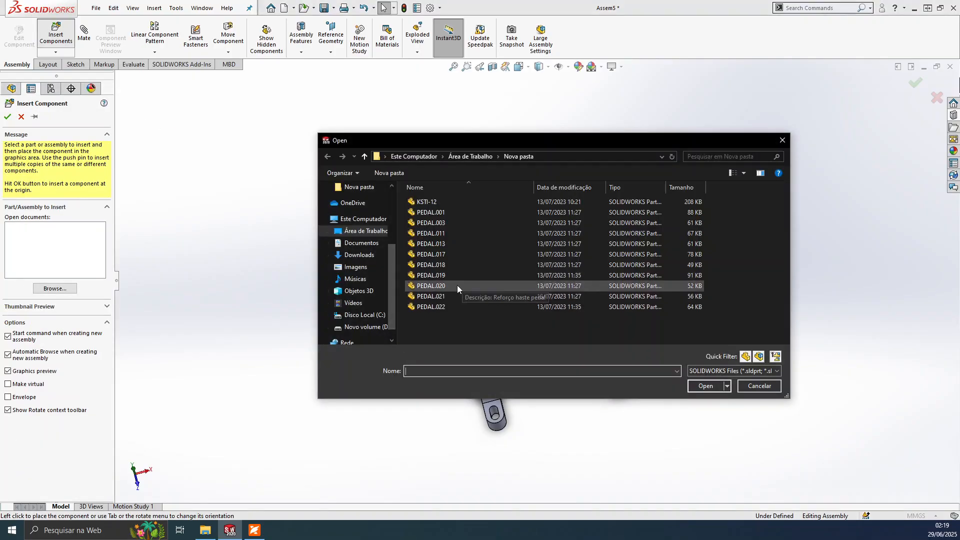
click(457, 286)
click(701, 389)
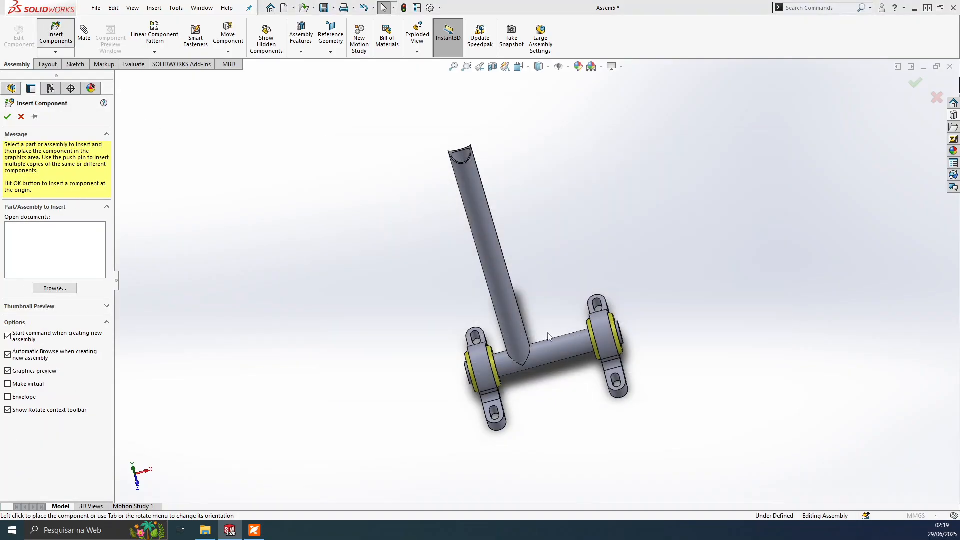
click(563, 239)
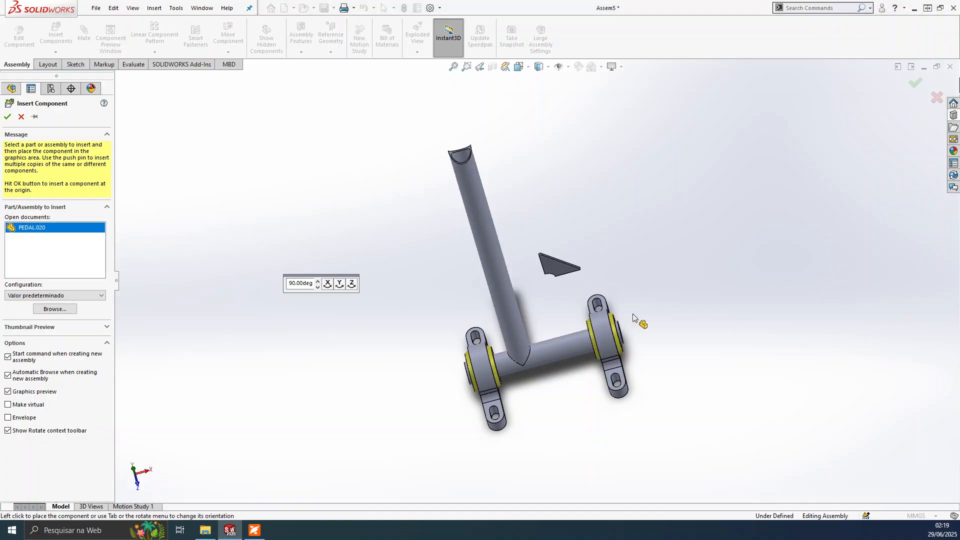
- Inspect the orientation of the PEDAL.020 reinforcement plate relative to the joint between PEDAL.017 and the torque tube
middle_drag(558, 293, 436, 292)
scroll(530, 308, down, 4)
scroll(566, 309, up, 3)
middle_drag(566, 309, 608, 299)
scroll(609, 299, down, 3)
scroll(585, 363, up, 2)
scroll(485, 371, down, 4)
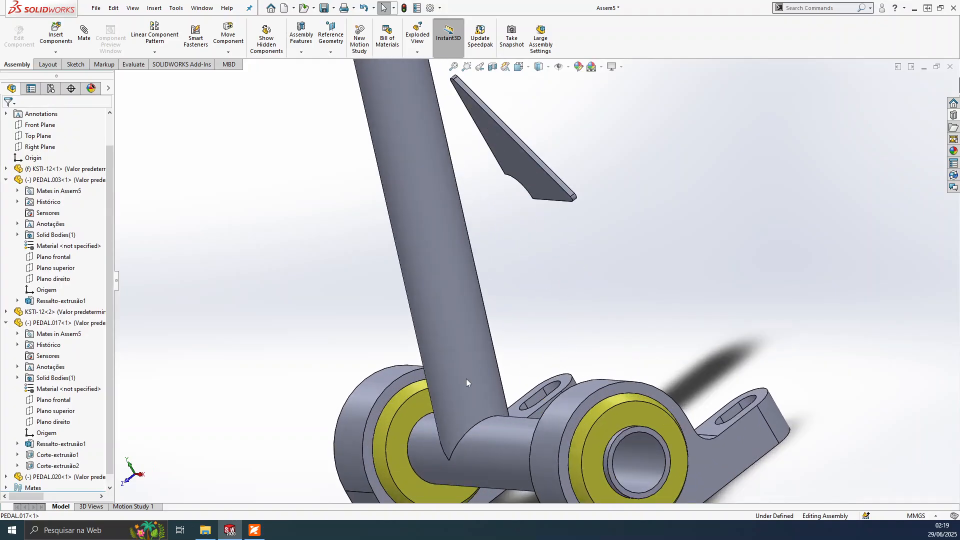
- Examine the front and side views in Montagem.pdf for how the lower reinforcement plate sits between the two tubes, and return to SolidWorks
click(245, 534)
scroll(535, 365, down, 10)
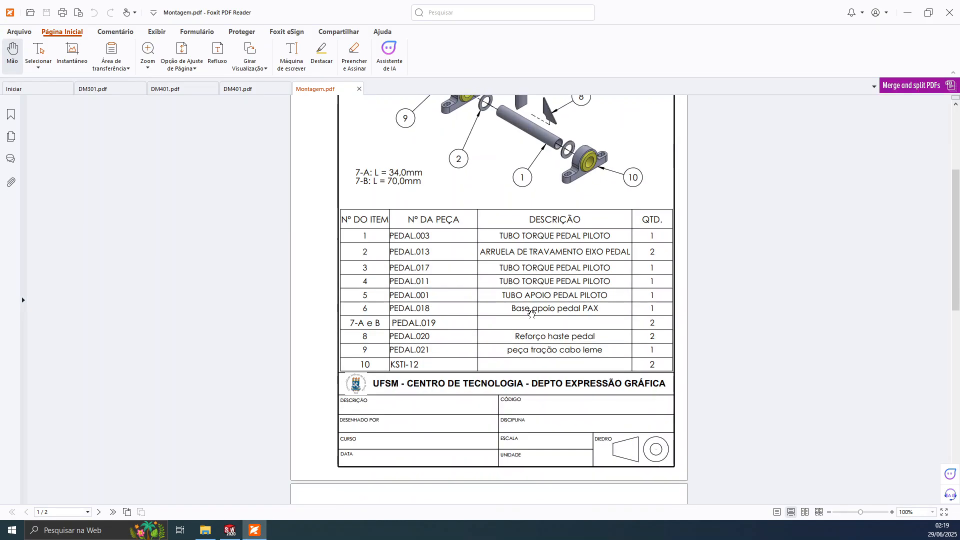
scroll(535, 365, down, 3)
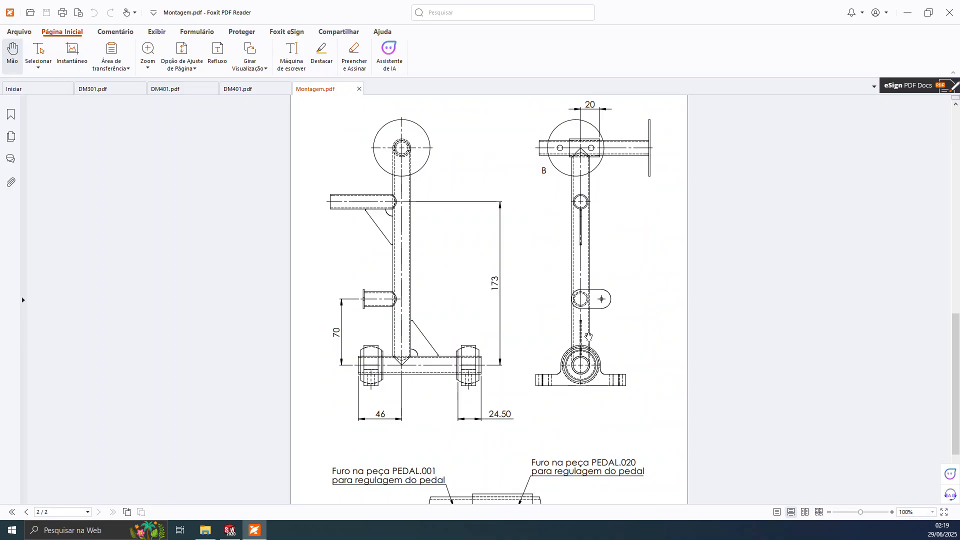
scroll(581, 336, down, 6)
ctrl+scroll(573, 229, up, 6)
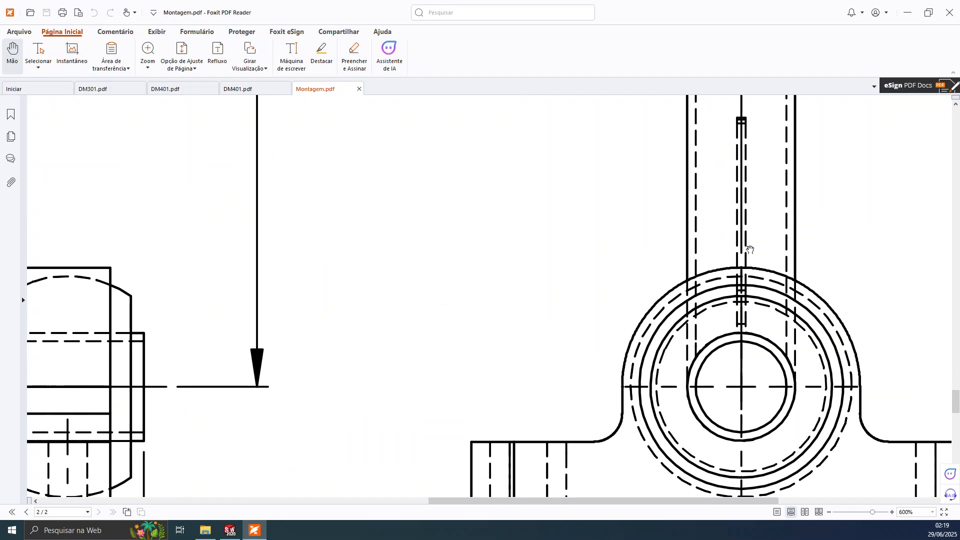
scroll(730, 176, up, 3)
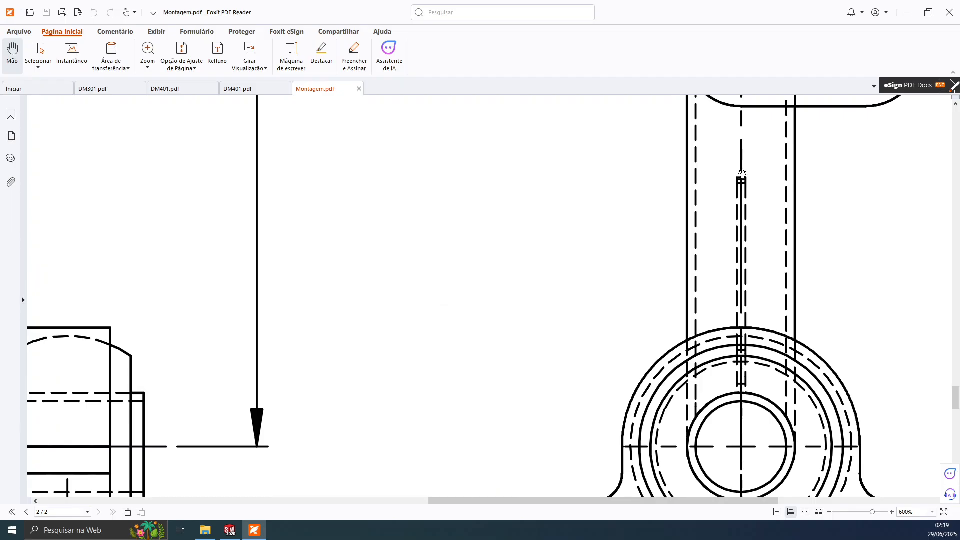
scroll(736, 200, up, 6)
ctrl+scroll(754, 273, down, 5)
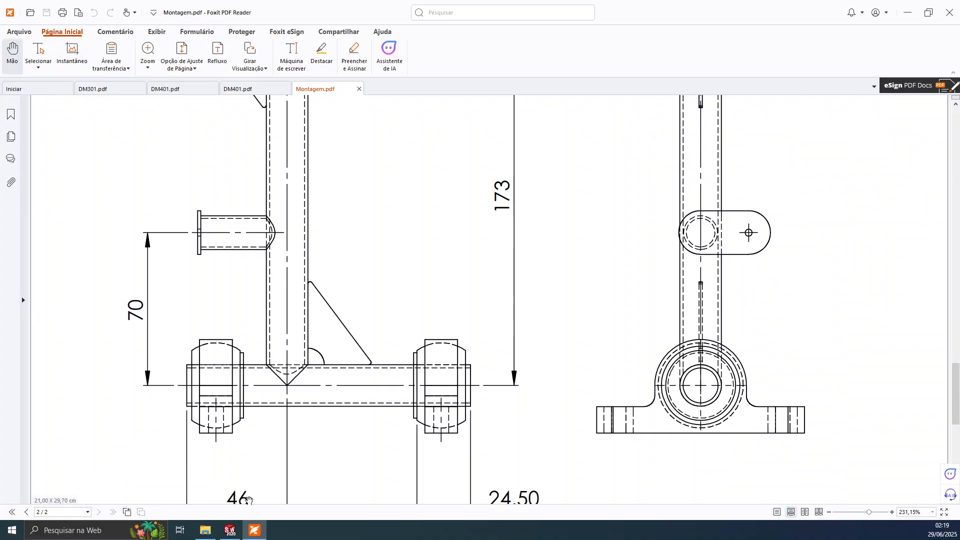
click(257, 534)
- Collapse the expanded component feature lists in the assembly tree
scroll(550, 204, up, 3)
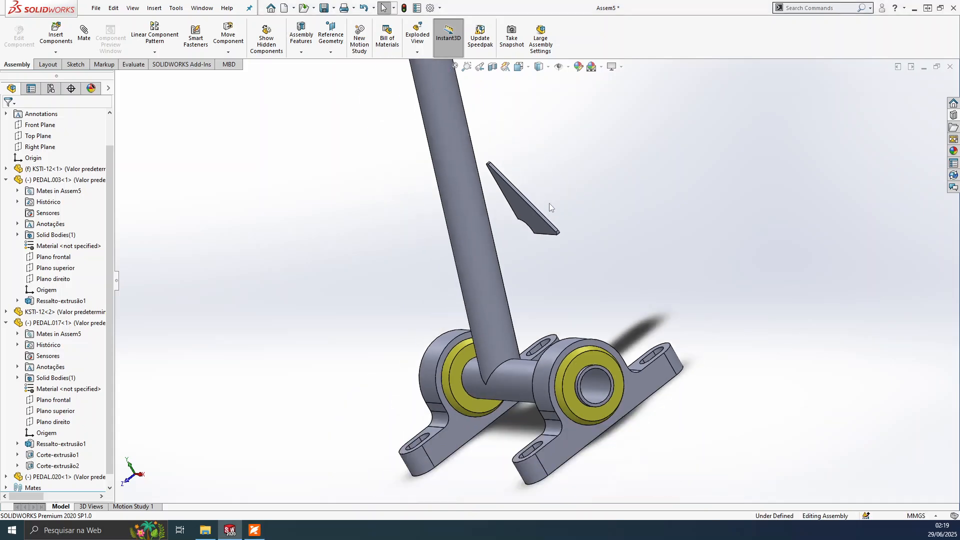
scroll(549, 203, down, 2)
click(517, 242)
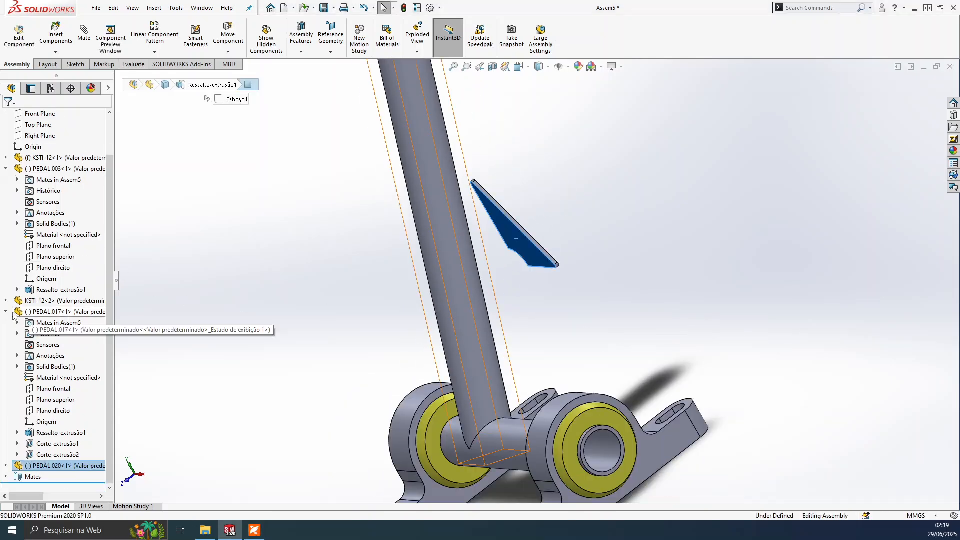
click(6, 213)
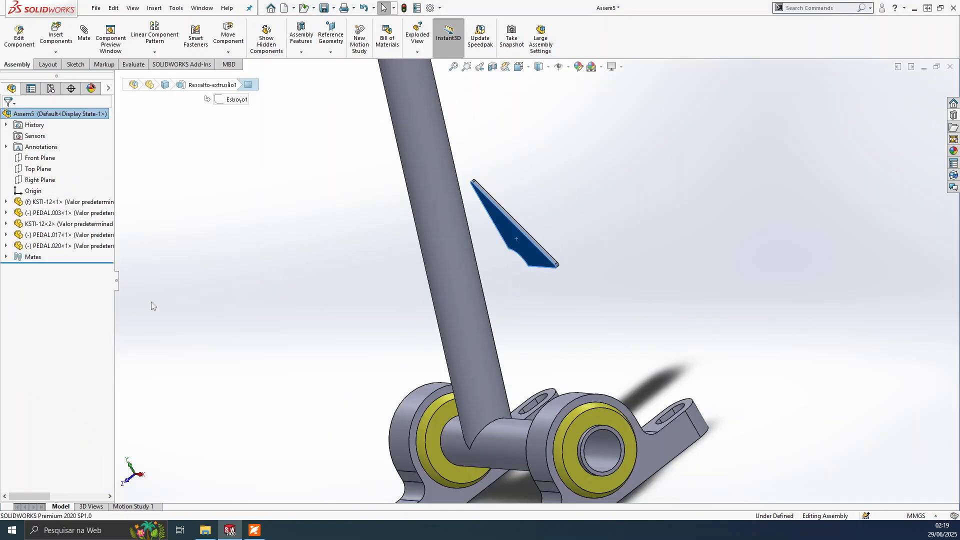
click(150, 302)
- Expand PEDAL.020's feature list, select its Plano frontal plane and check where the plane lies in the plate's thickness
click(514, 241)
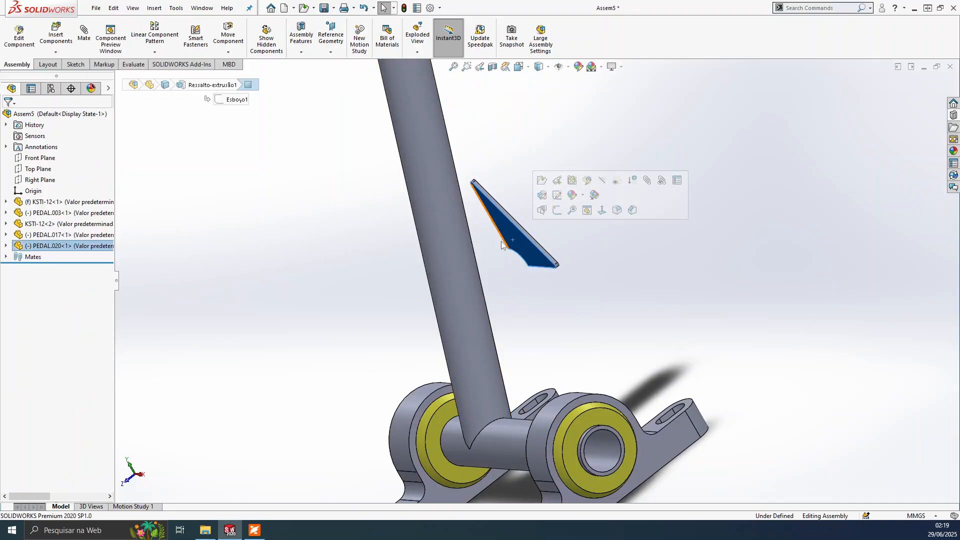
click(6, 245)
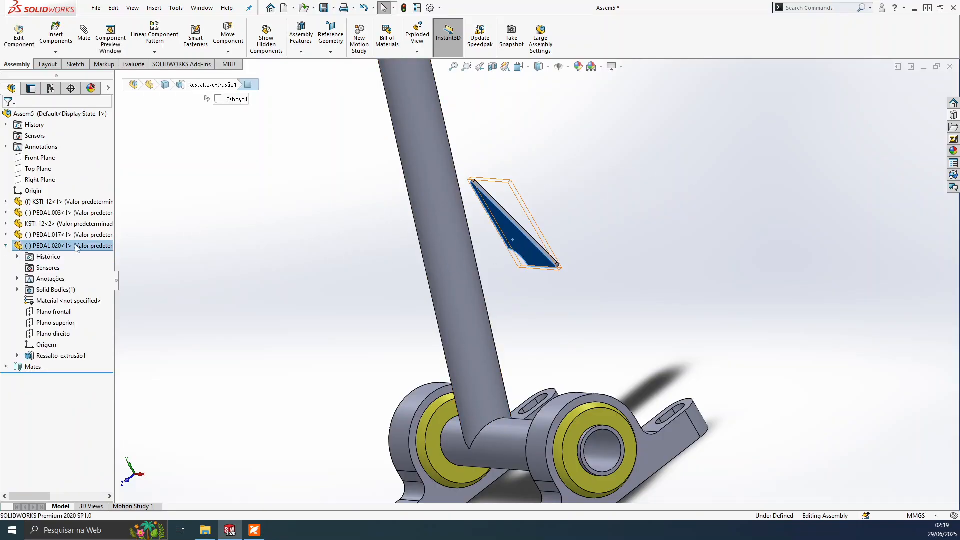
click(54, 312)
middle_drag(615, 191, 580, 224)
scroll(371, 230, down, 10)
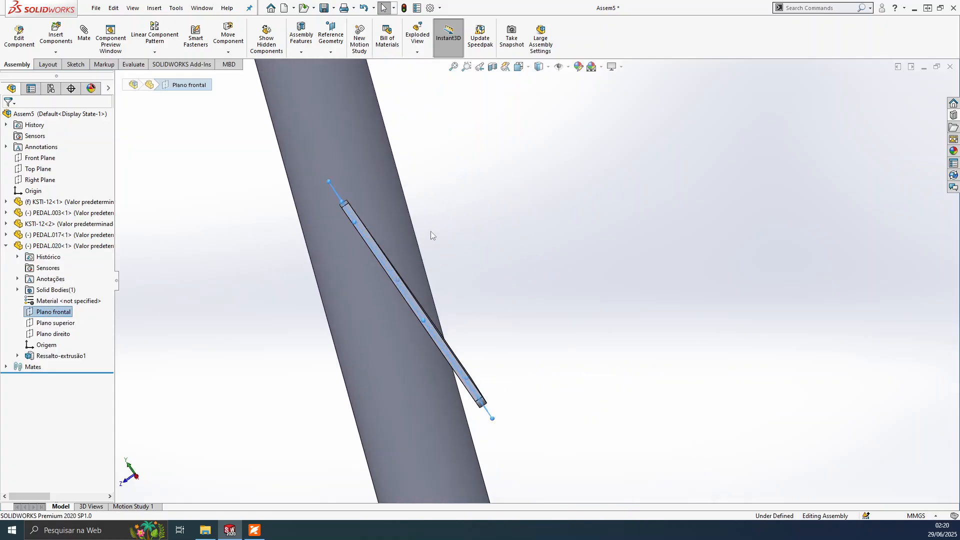
scroll(390, 242, up, 12)
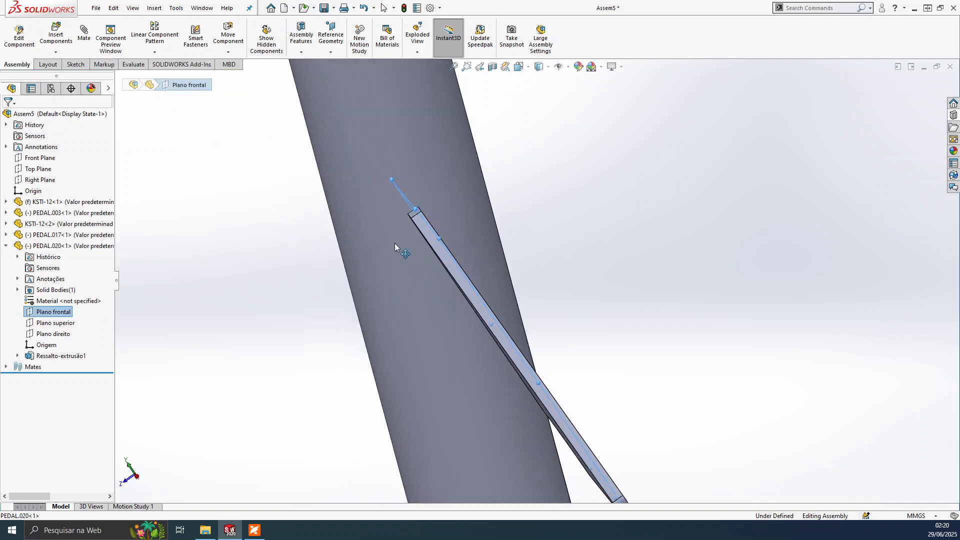
mouse_move(565, 351)
middle_down()
mouse_move(594, 355)
mouse_move(539, 362)
middle_up()
- Expand PEDAL.017's feature list and mate its Plano frontal plane coincident with PEDAL.020's Plano frontal plane
scroll(536, 359, down, 8)
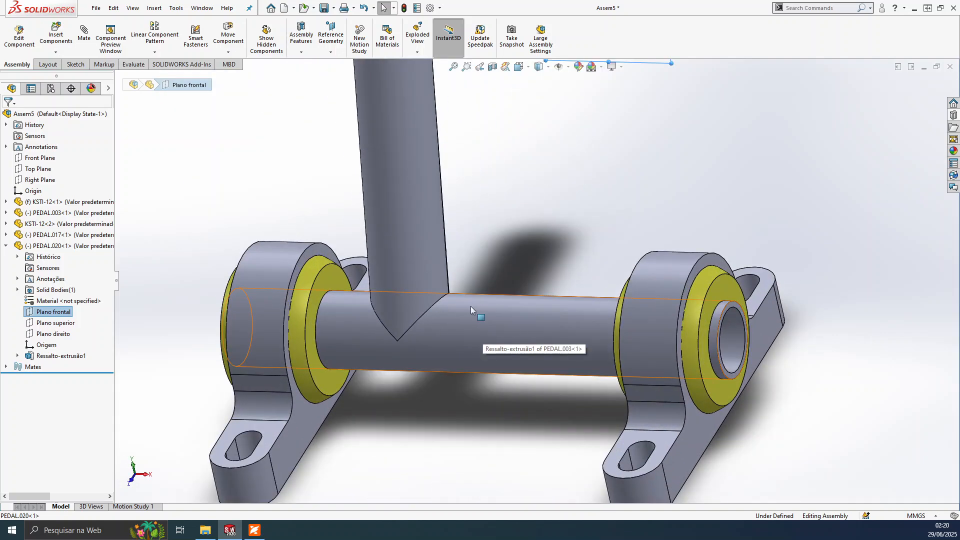
scroll(392, 216, up, 3)
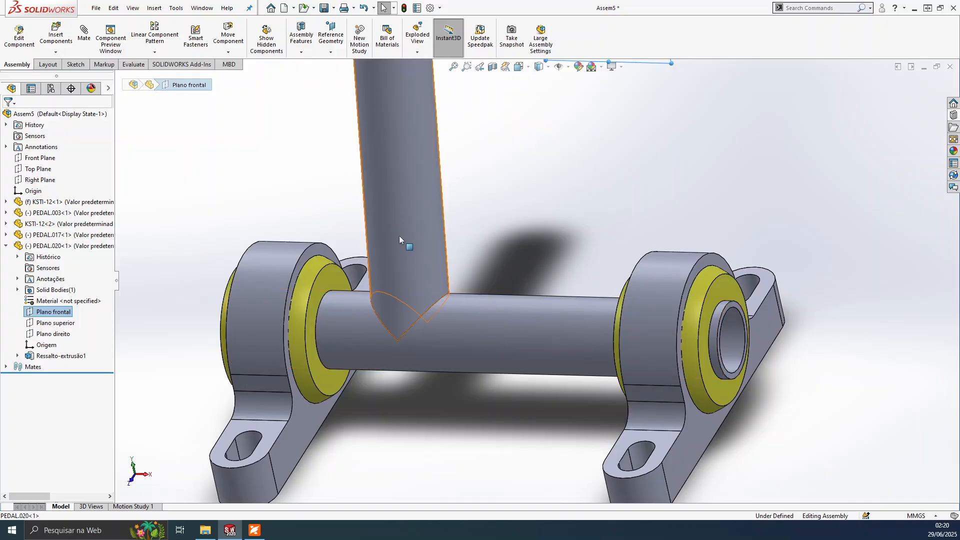
scroll(410, 235, up, 4)
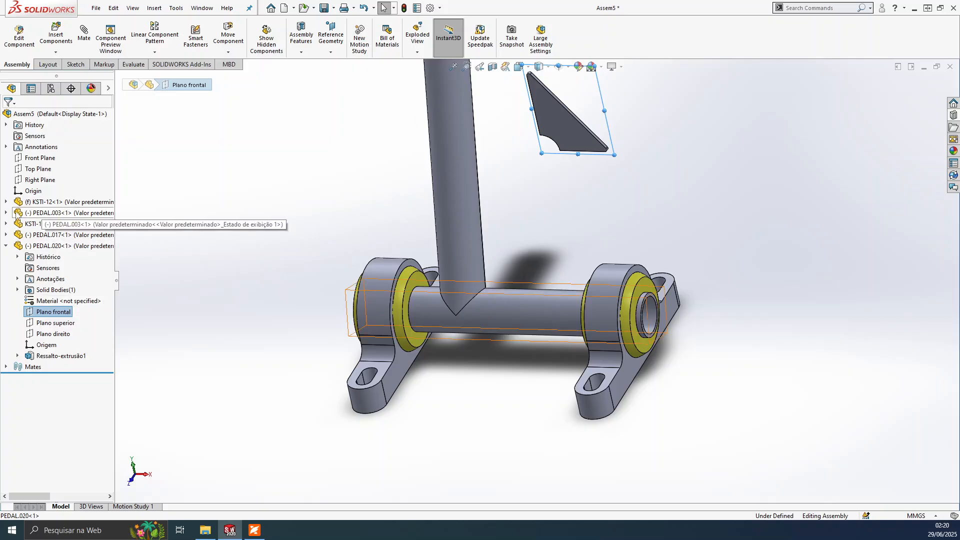
click(6, 234)
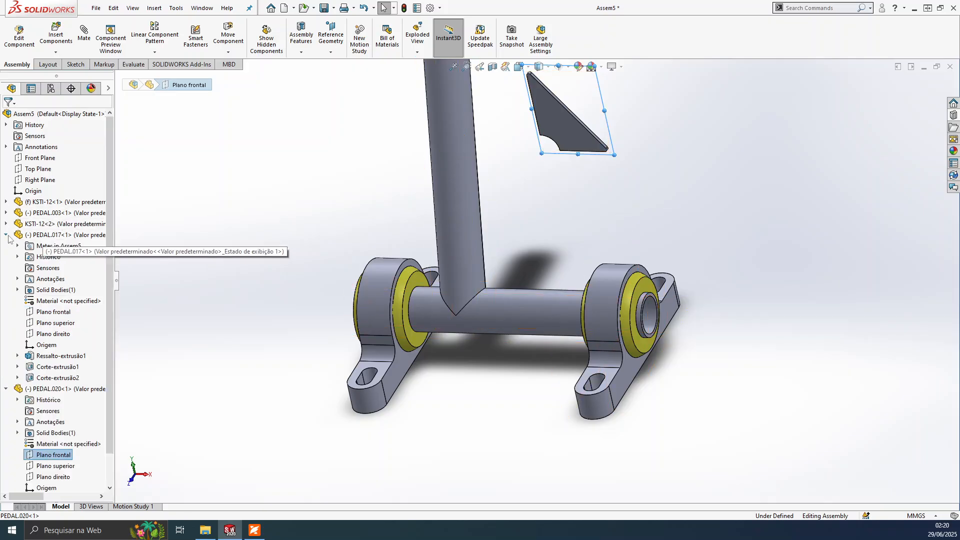
ctrl+click(51, 315)
middle_drag(426, 270, 376, 301)
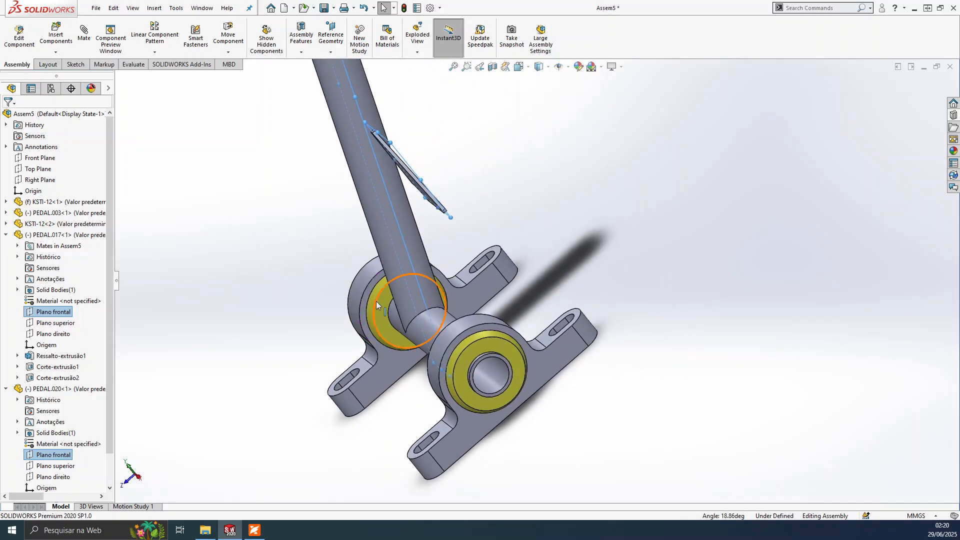
click(84, 34)
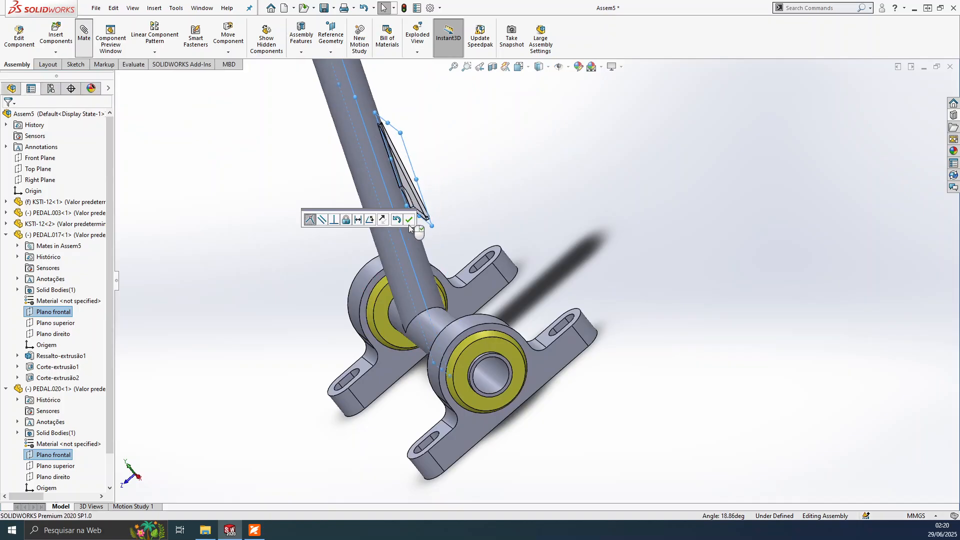
click(411, 221)
key(Escape)
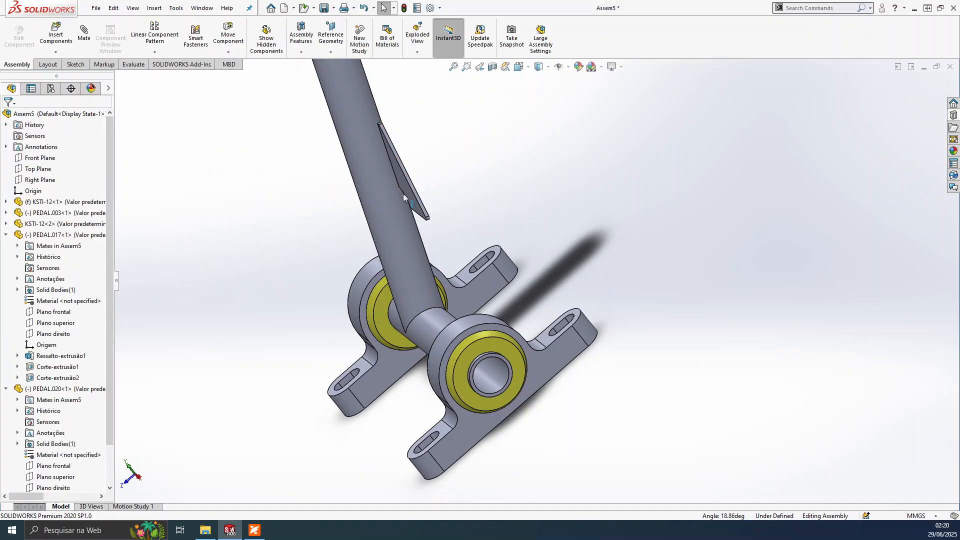
- Move the PEDAL.020 plate into the corner between the PEDAL.017 tube and the PEDAL.003 torque tube
drag(407, 195, 399, 251)
middle_drag(399, 251, 455, 206)
drag(486, 199, 376, 329)
scroll(396, 288, down, 3)
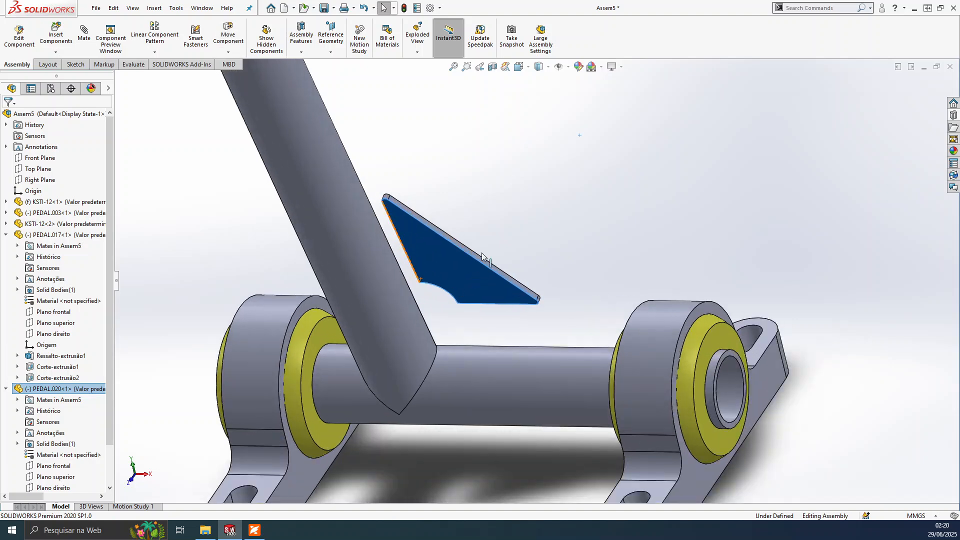
key(Escape)
- Mate the narrow straight side face of PEDAL.020 tangent to the outer cylindrical face of the PEDAL.017 tube
middle_drag(494, 263, 460, 200)
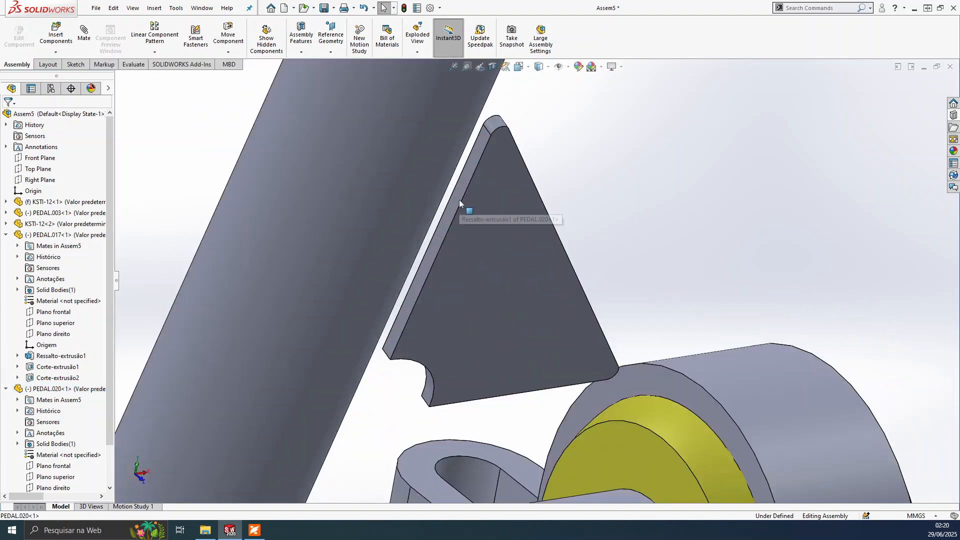
click(459, 201)
scroll(459, 207, up, 3)
middle_drag(598, 233, 527, 201)
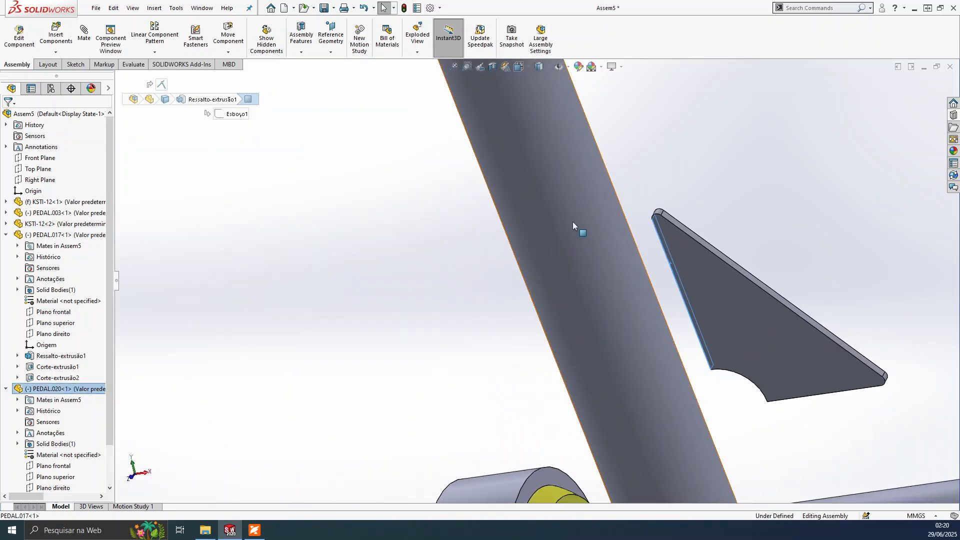
ctrl+click(573, 221)
click(88, 35)
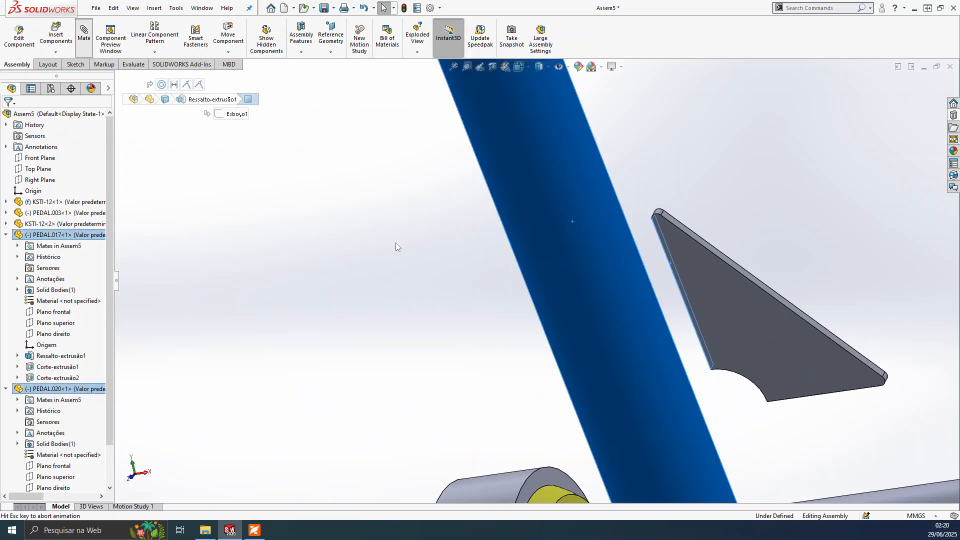
click(727, 304)
scroll(677, 313, down, 2)
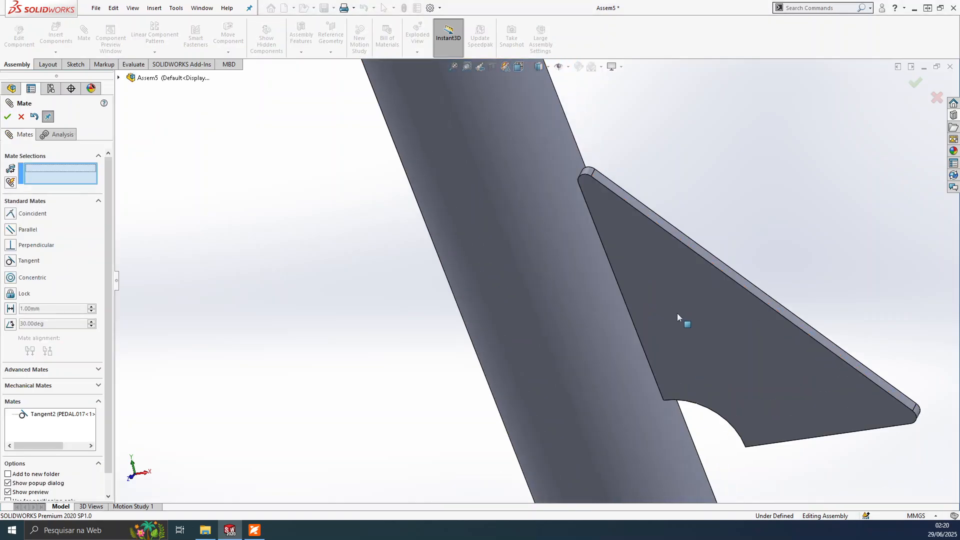
- Mate the lower narrow straight face of the PEDAL.020 plate tangent to the outer cylindrical face of the PEDAL.003 torque tube
key(Escape)
scroll(711, 370, up, 3)
middle_drag(714, 370, 683, 301)
scroll(666, 335, down, 4)
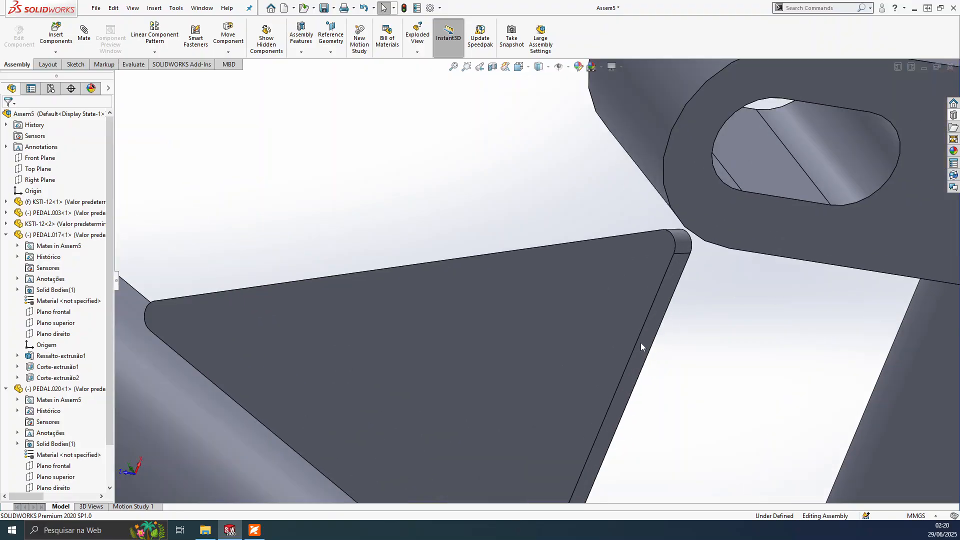
click(640, 345)
scroll(640, 342, up, 5)
middle_drag(578, 264, 559, 255)
click(505, 212)
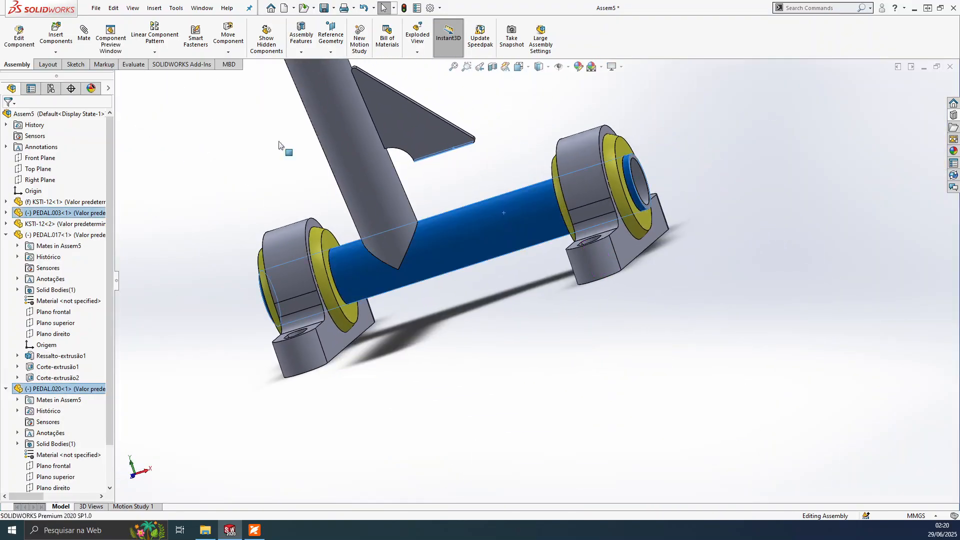
click(84, 38)
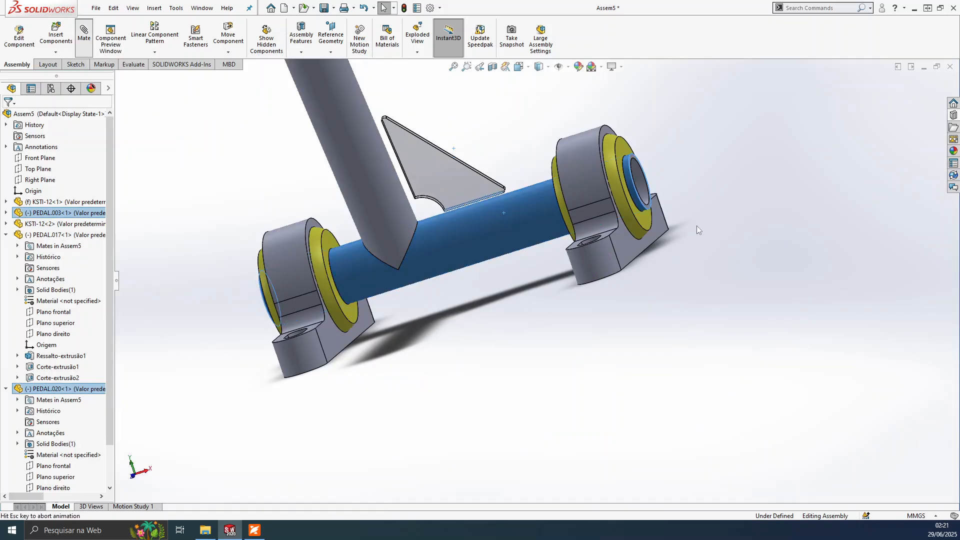
click(865, 196)
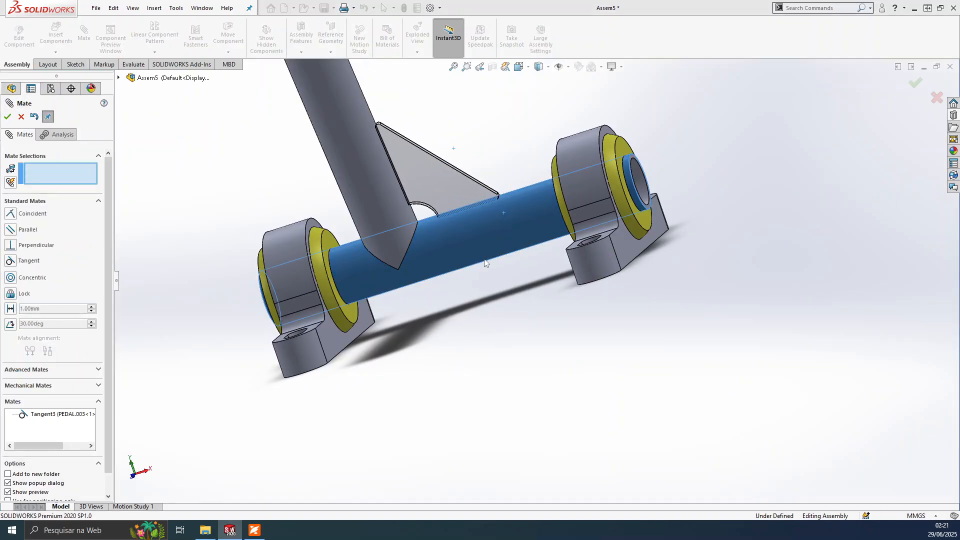
key(Escape)
- Switch to Montagem.pdf in Foxit PDF Reader and compare the reinforcement plate's position with the dimensioned views on page 2
scroll(416, 199, up, 5)
drag(474, 230, 459, 218)
key(Escape)
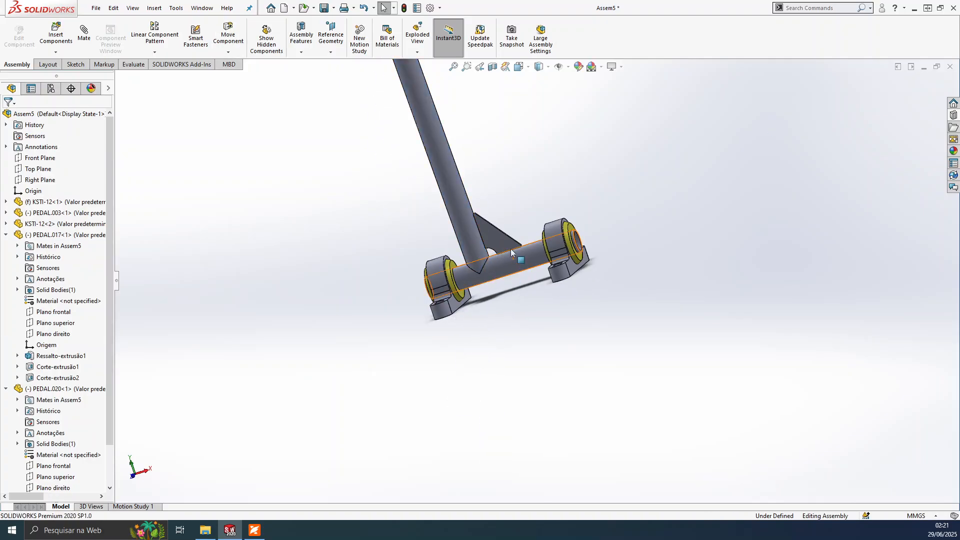
middle_drag(486, 162, 527, 250)
scroll(547, 330, down, 5)
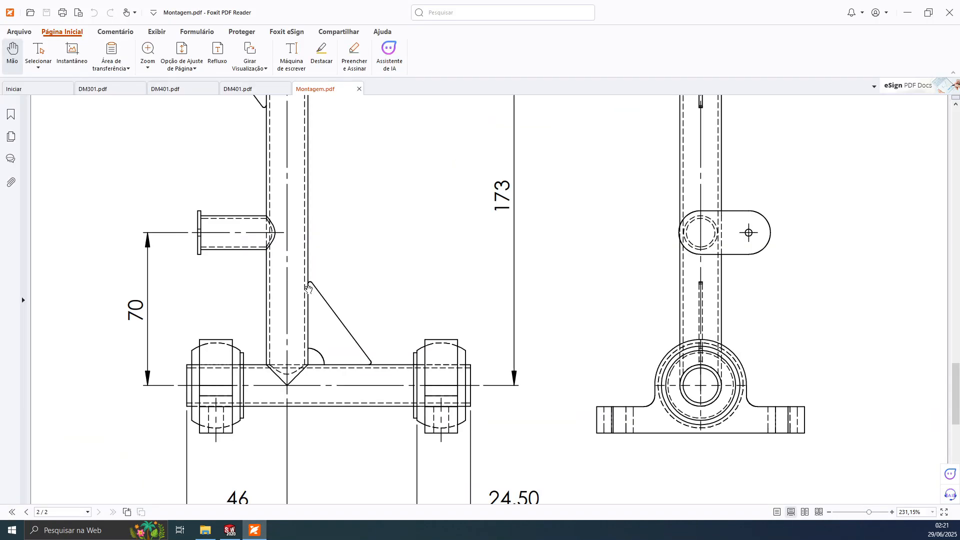
scroll(330, 274, up, 2)
ctrl+scroll(335, 274, up, 2)
ctrl+scroll(337, 273, down, 5)
scroll(337, 269, up, 1)
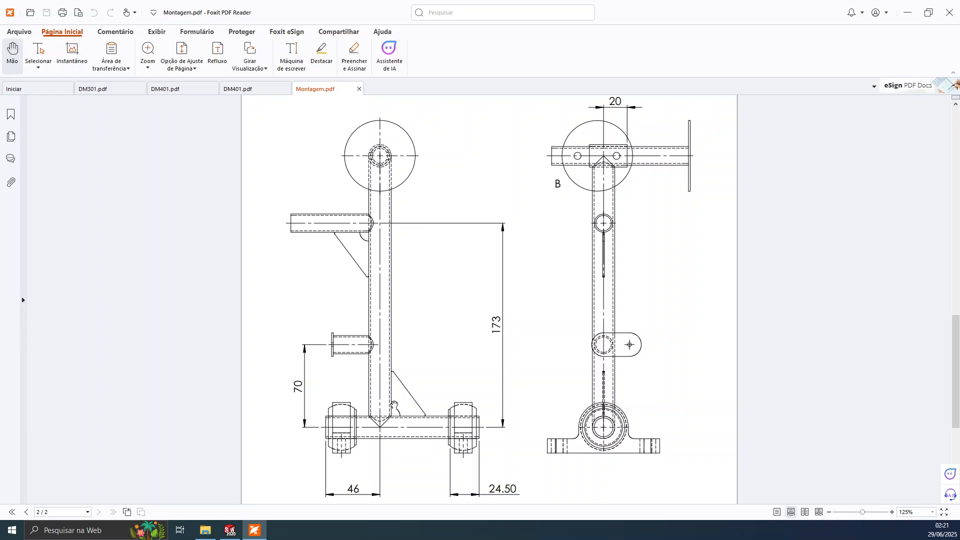
- Examine the exploded view and parts list on page 1 of Montagem.pdf for item 7-A's part number and length
scroll(353, 350, up, 15)
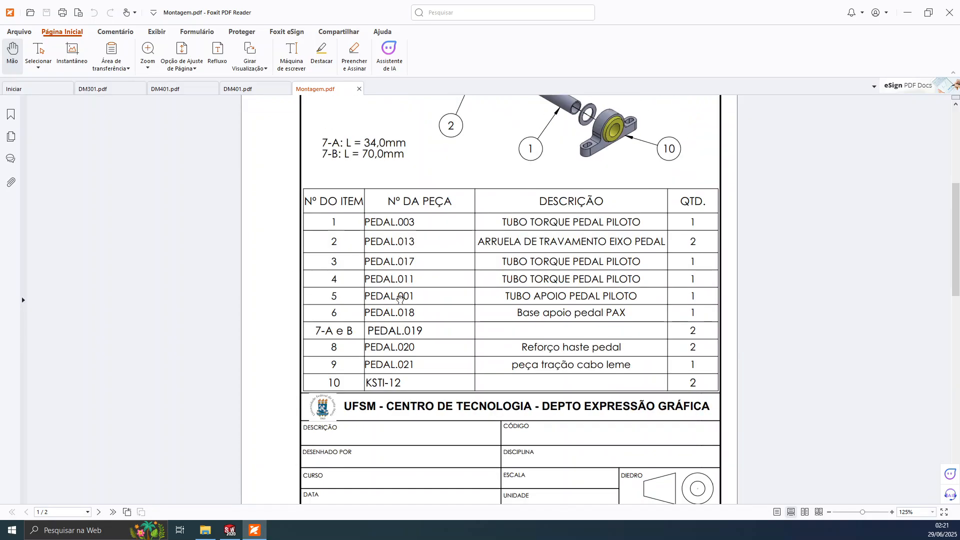
scroll(400, 299, up, 4)
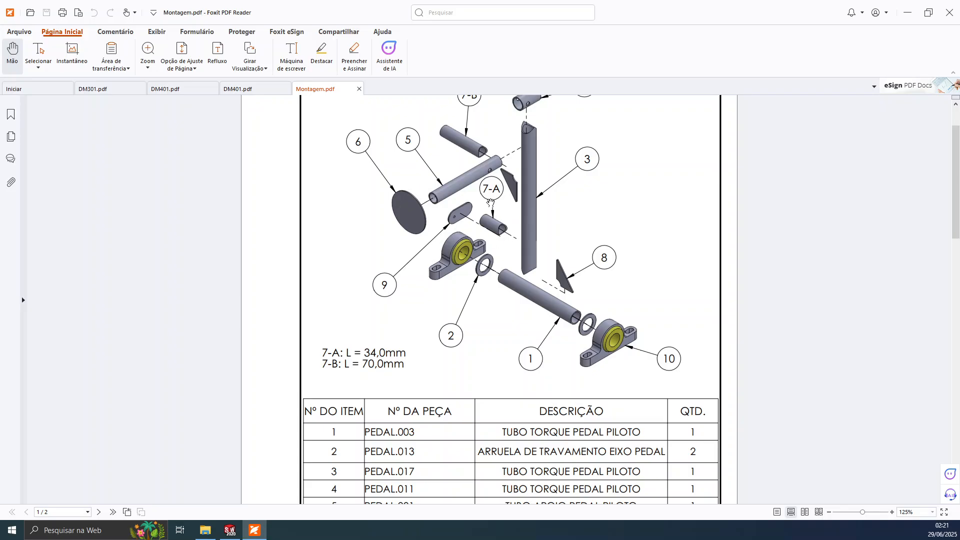
scroll(450, 380, down, 3)
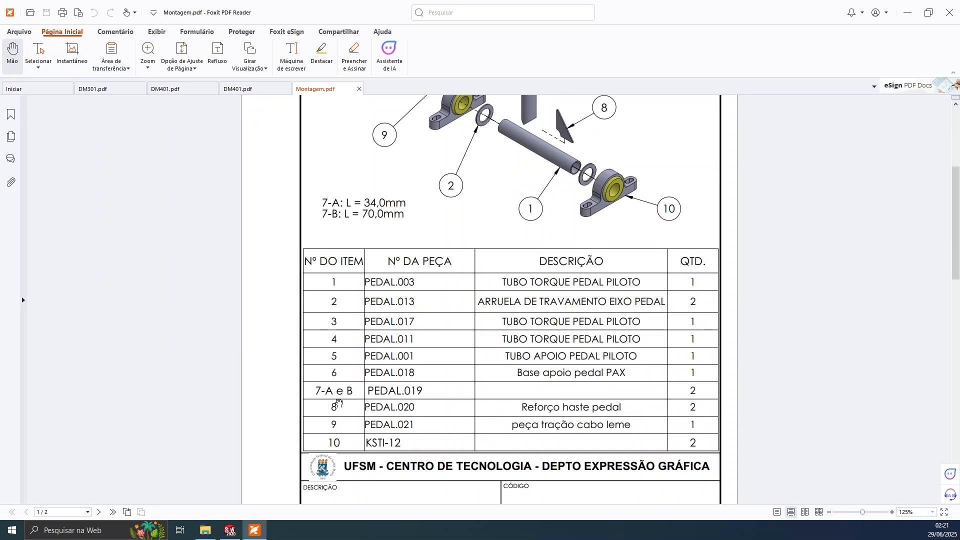
scroll(343, 405, up, 2)
scroll(449, 222, up, 2)
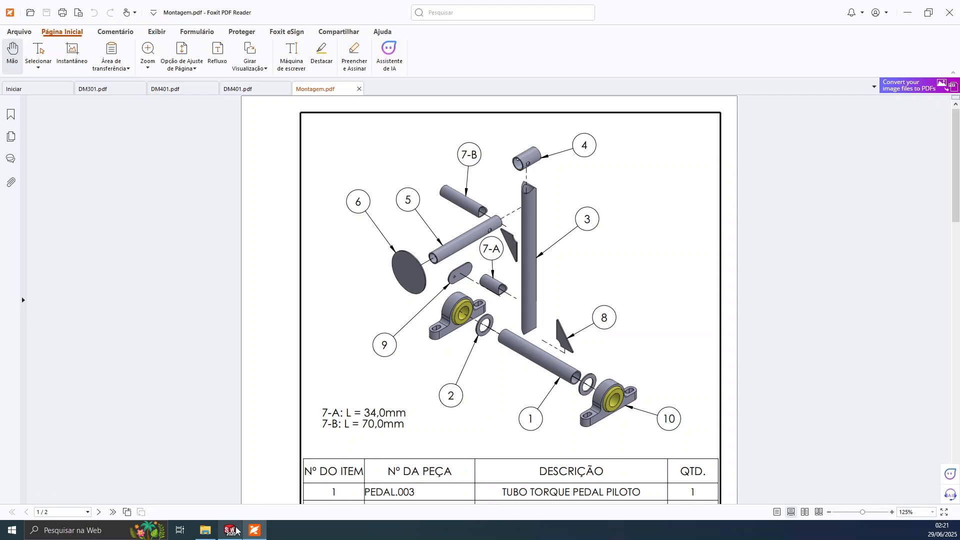
scroll(372, 418, down, 4)
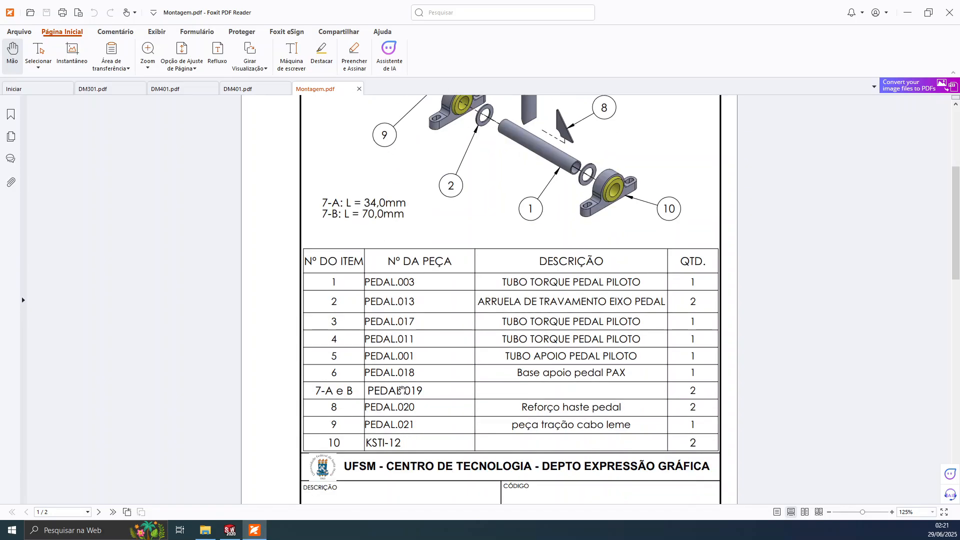
- Switch back to SolidWorks and insert PEDAL.019 with configuration 34, placing it in front of the PEDAL.003 torque tube
key(alt+Tab)
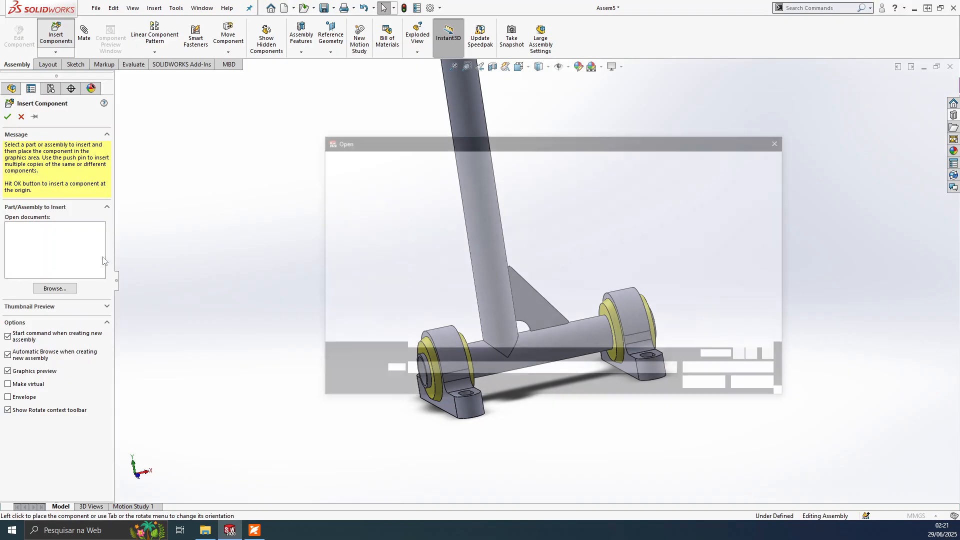
click(449, 274)
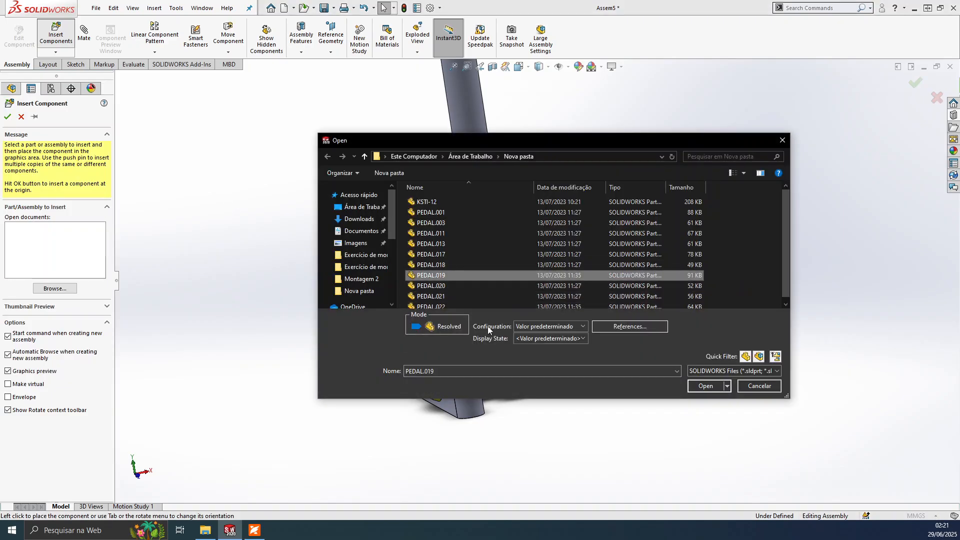
click(521, 327)
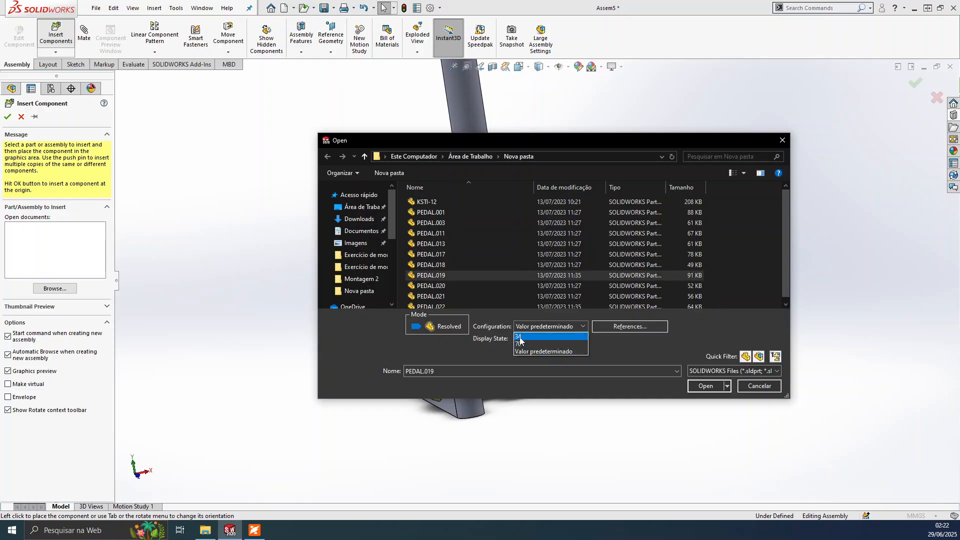
click(520, 337)
click(705, 385)
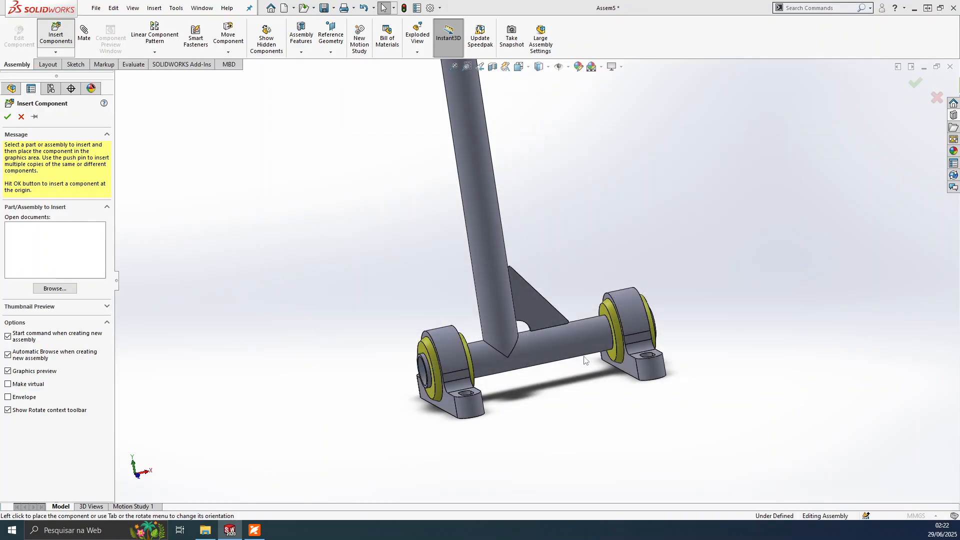
click(583, 398)
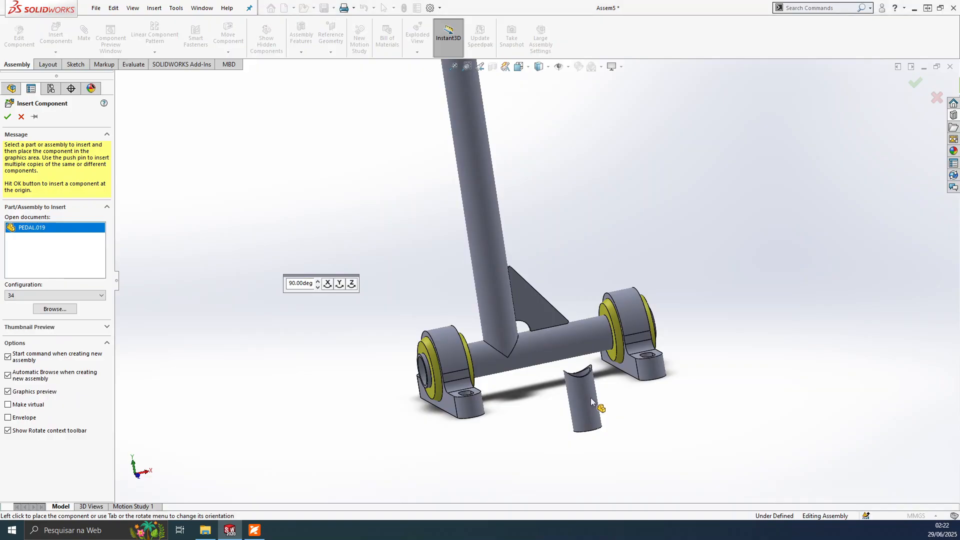
scroll(461, 272, down, 2)
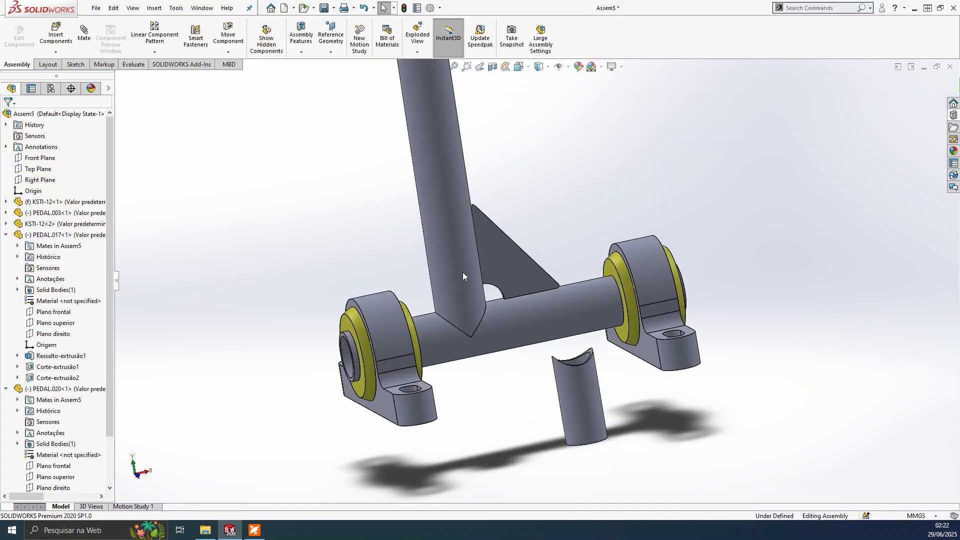
- Mate the curved cut end face of PEDAL.019 concentric with the outer cylindrical face of the PEDAL.017 tube
click(461, 273)
key(Escape)
scroll(583, 359, down, 3)
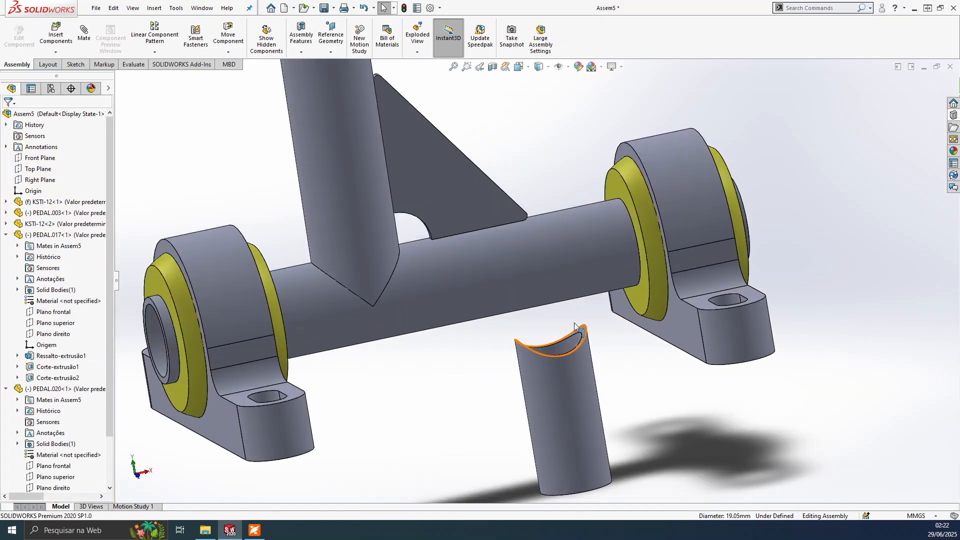
click(584, 329)
scroll(515, 278, up, 5)
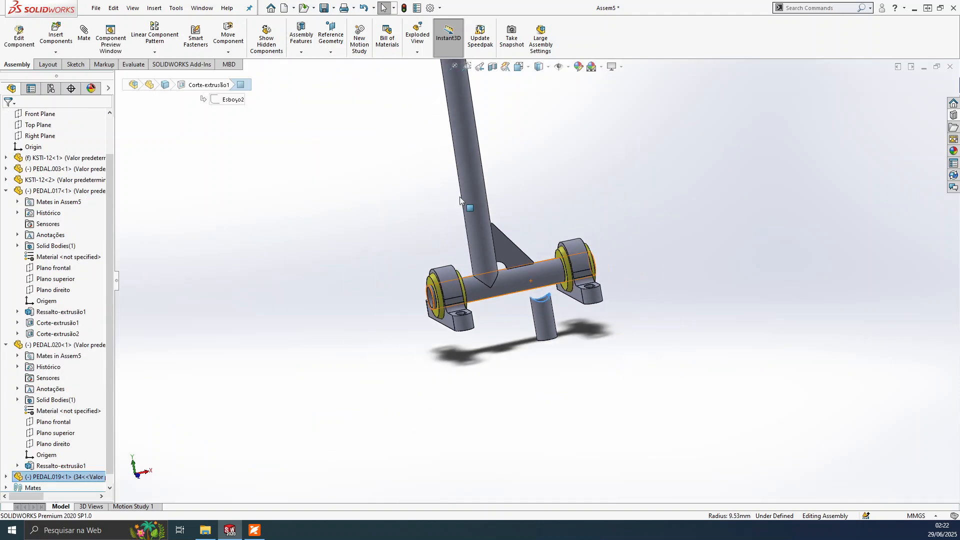
ctrl+click(473, 172)
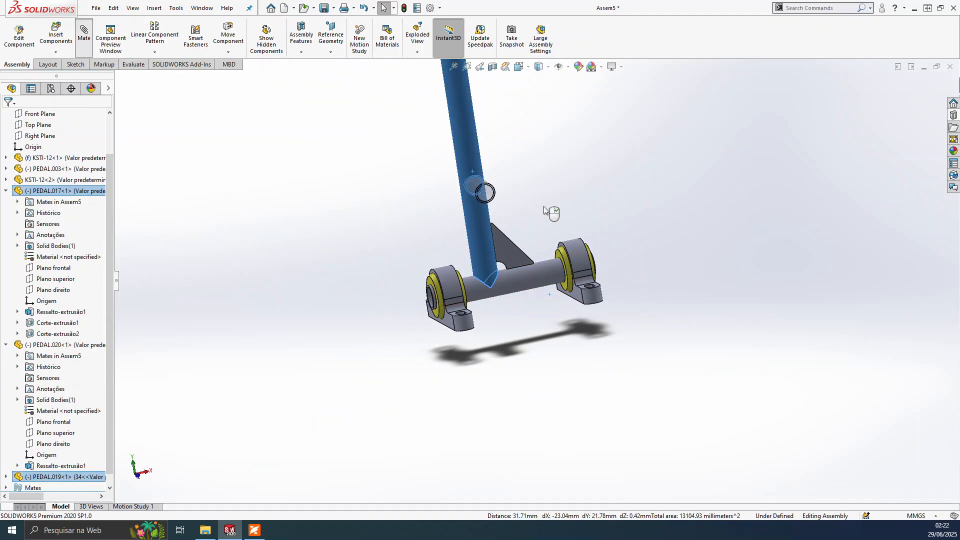
click(668, 187)
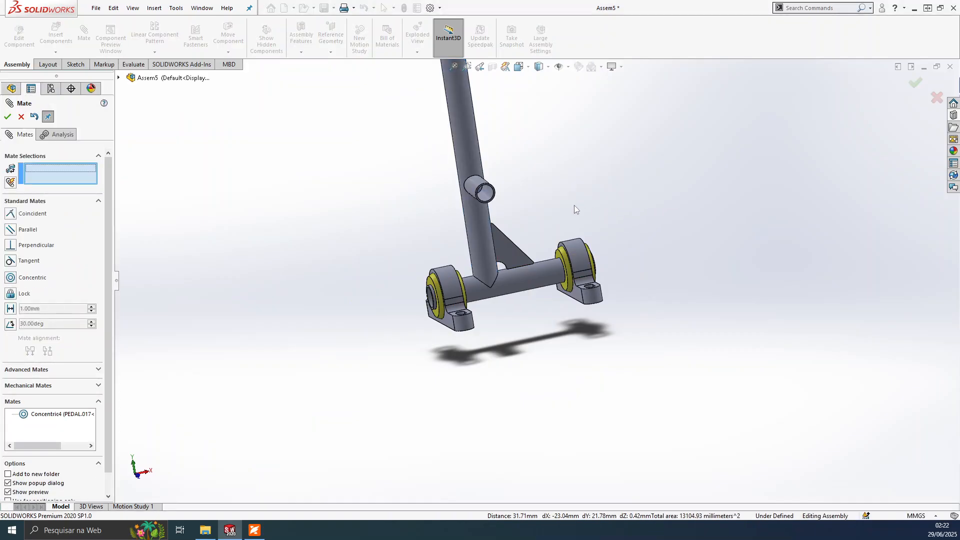
key(Escape)
- Swing the PEDAL.019 tube around PEDAL.017 to the side opposite the PEDAL.020 plate
drag(493, 191, 542, 190)
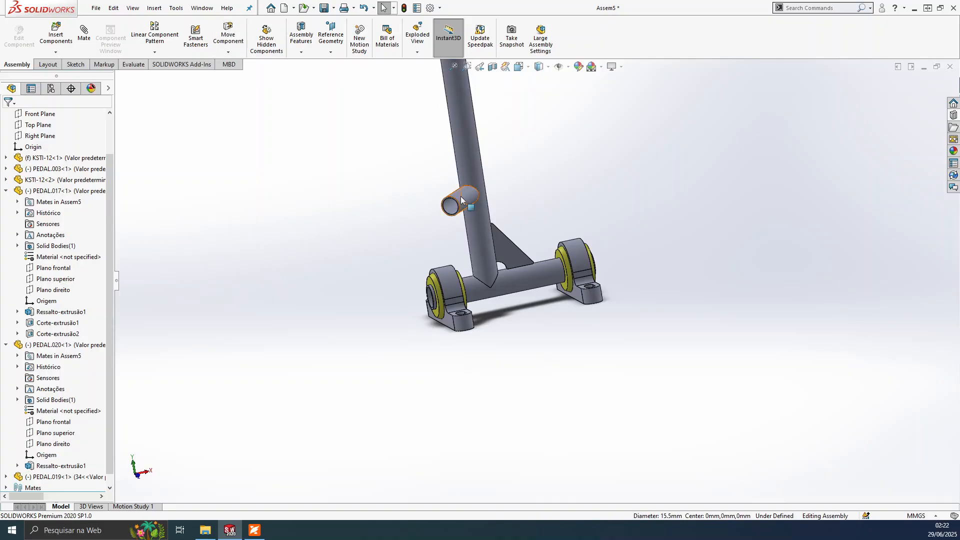
drag(461, 202, 397, 199)
scroll(473, 206, down, 3)
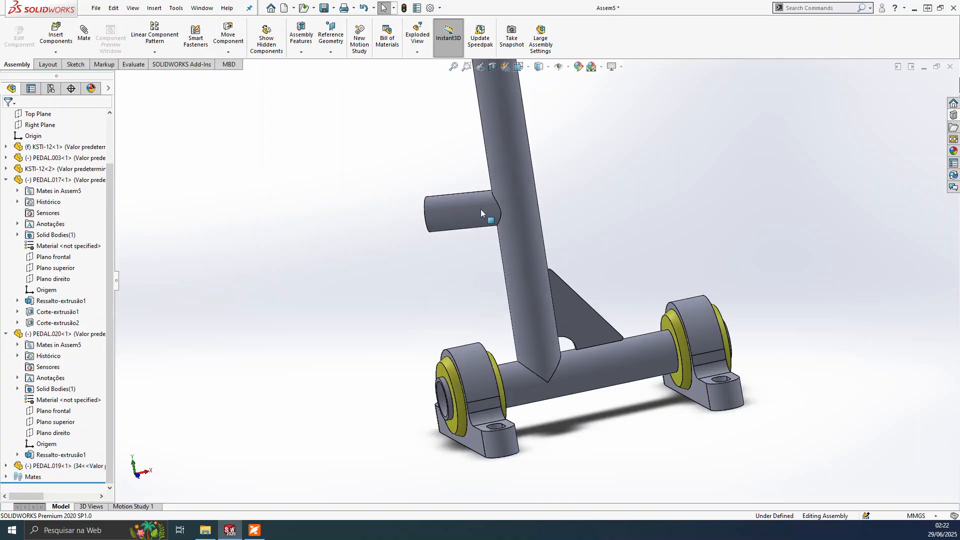
scroll(496, 246, down, 3)
scroll(545, 280, up, 4)
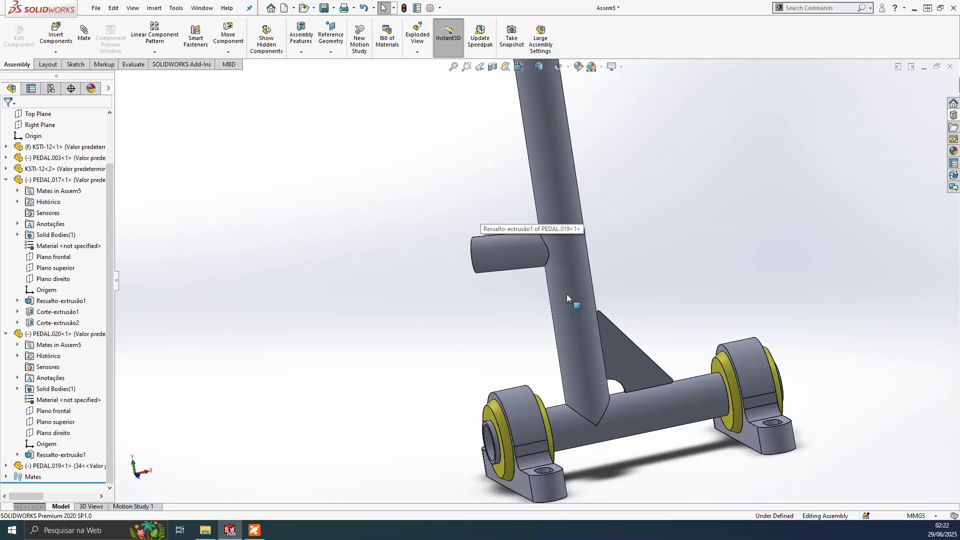
scroll(581, 326, down, 2)
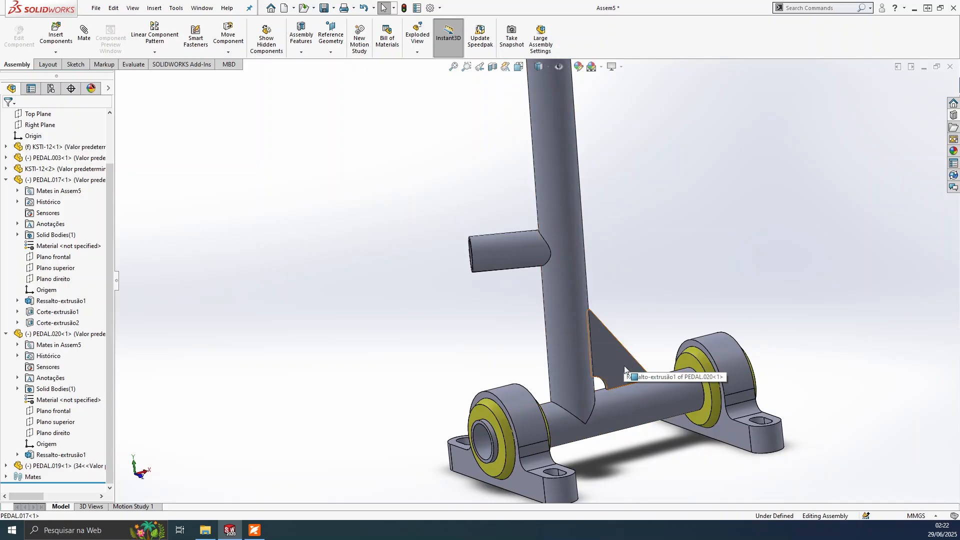
scroll(623, 369, up, 2)
scroll(623, 370, down, 1)
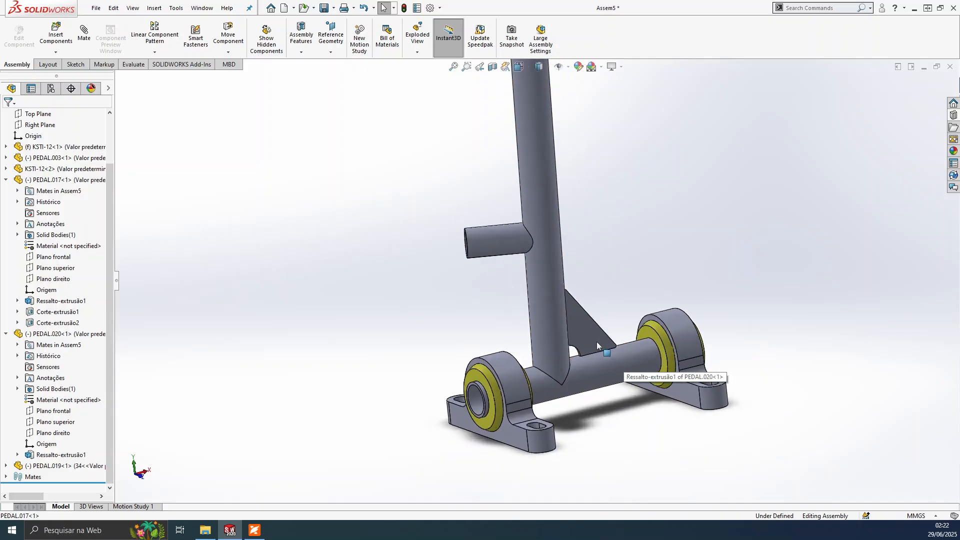
- Expand PEDAL.019's feature list and mate its Plano direito plane coincident with PEDAL.020's Plano frontal plane
click(499, 235)
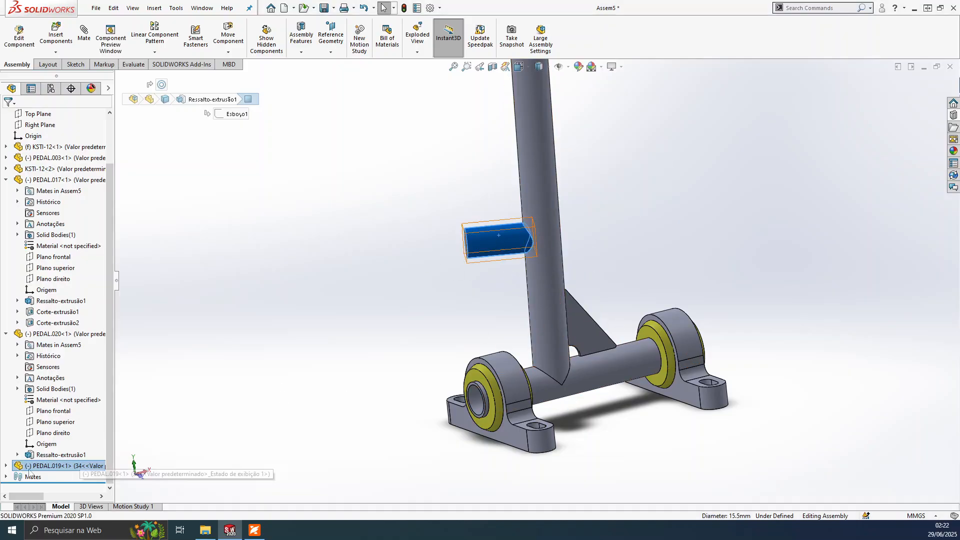
click(6, 466)
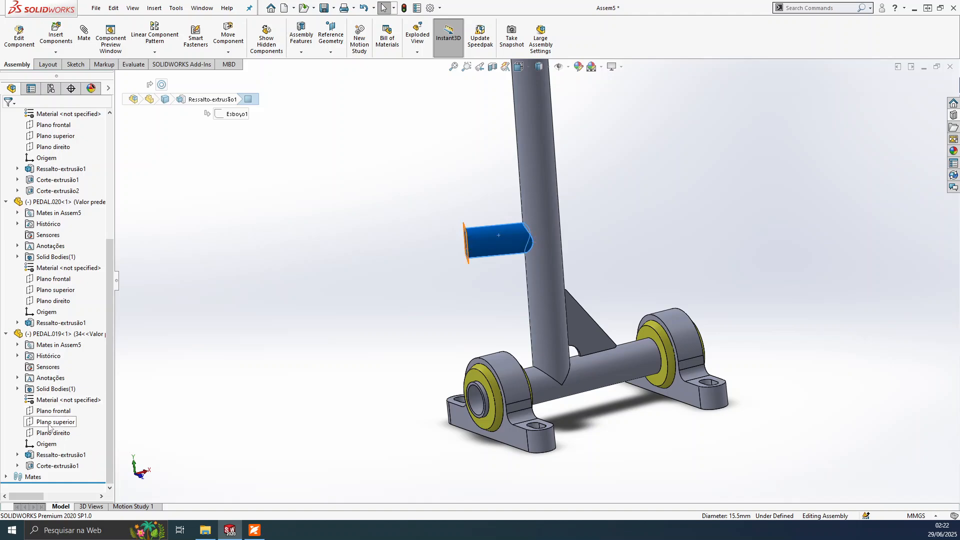
click(53, 433)
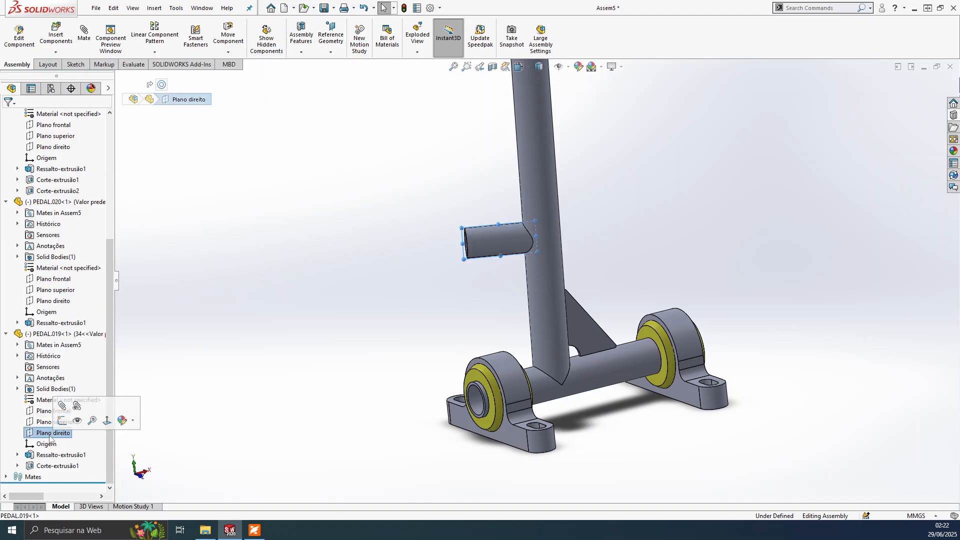
middle_drag(261, 336, 354, 370)
scroll(468, 239, down, 4)
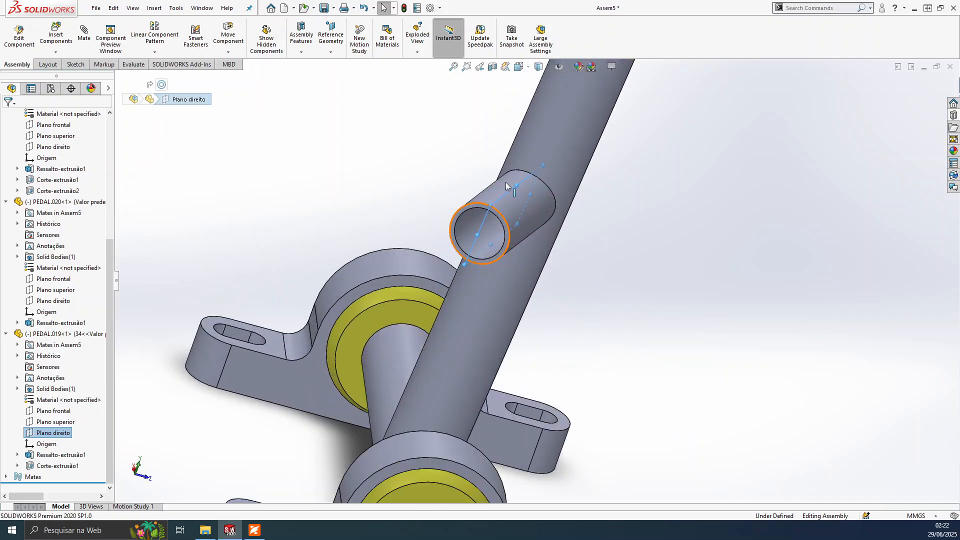
scroll(470, 300, up, 3)
middle_drag(479, 300, 541, 279)
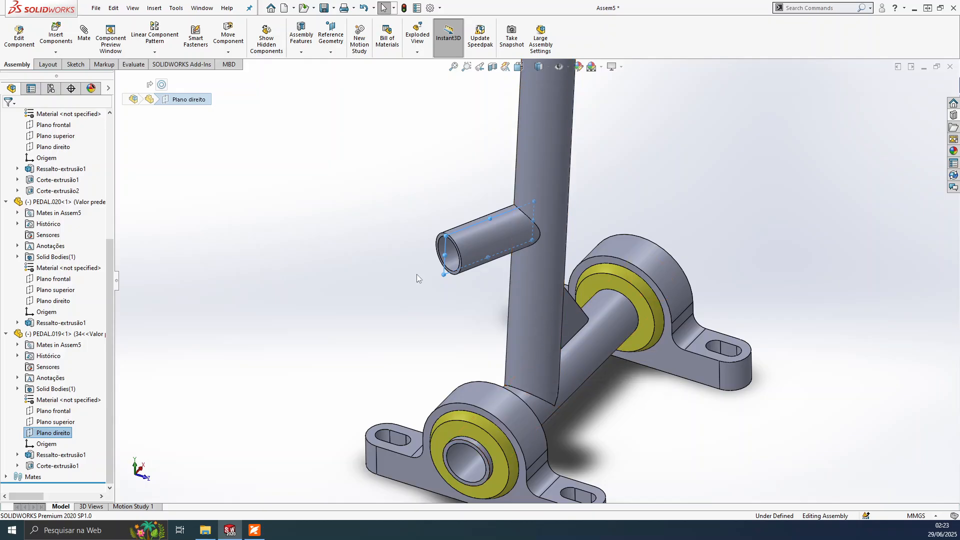
ctrl+click(54, 279)
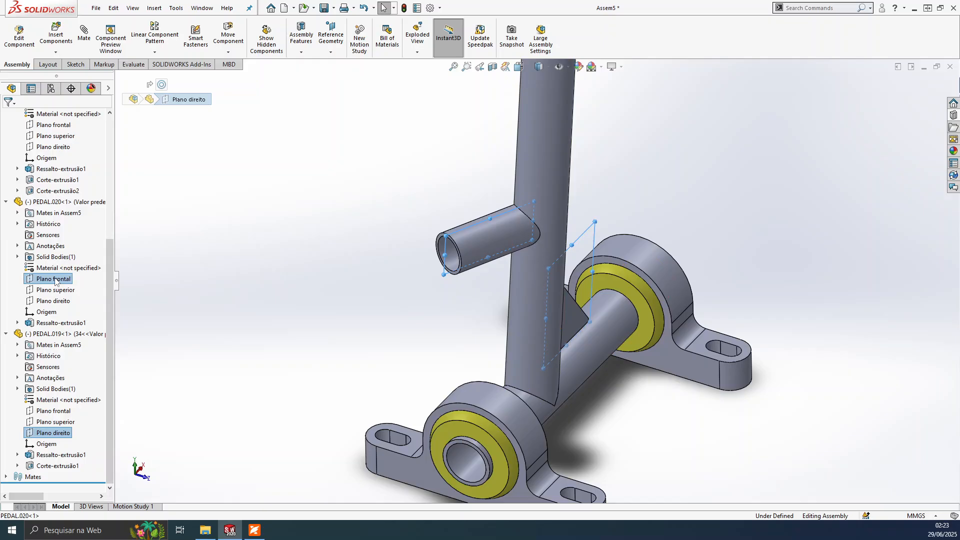
click(86, 38)
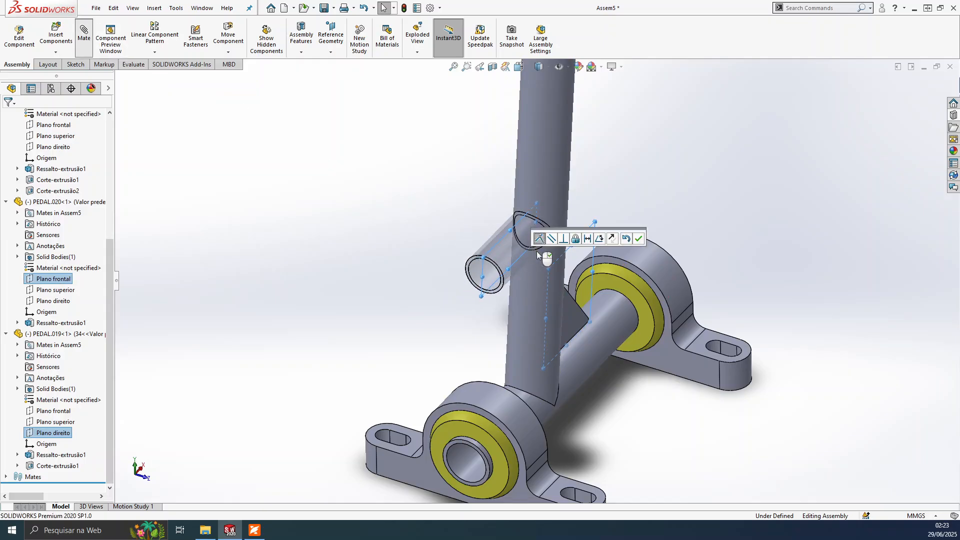
click(639, 239)
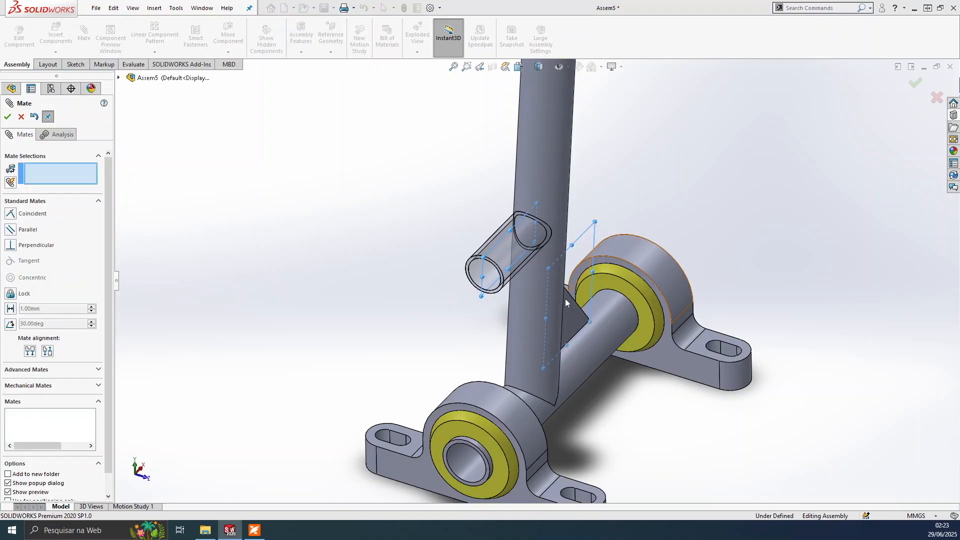
- Finish mating and slide the PEDAL.019 tube upward along the PEDAL.017 tube, away from the PEDAL.003 torque tube
key(Escape)
drag(514, 254, 493, 150)
scroll(545, 215, up, 1)
drag(522, 204, 536, 176)
middle_drag(523, 280, 410, 217)
- Switch to Montagem.pdf and look up PEDAL.019's height above the torque tube axis in the page 2 views
click(255, 530)
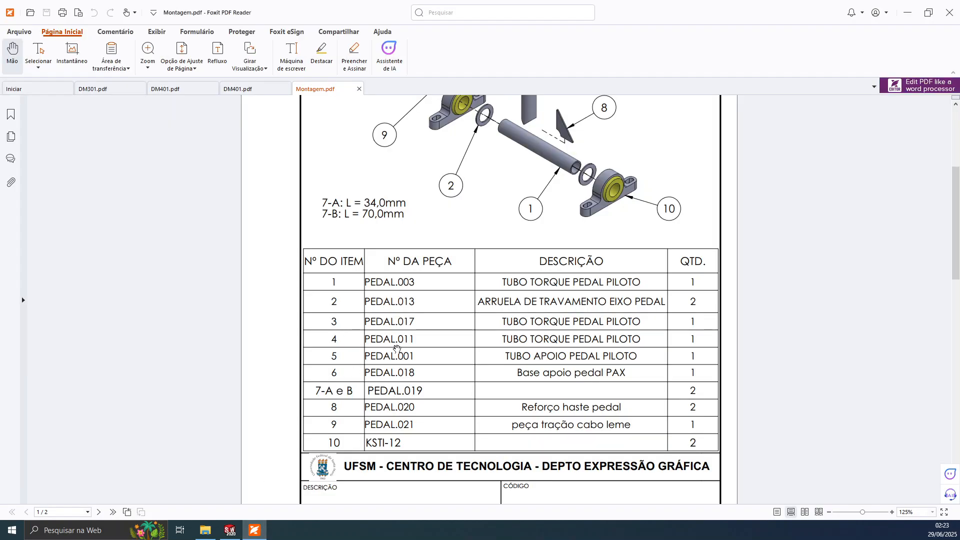
scroll(397, 349, up, 4)
scroll(478, 335, down, 8)
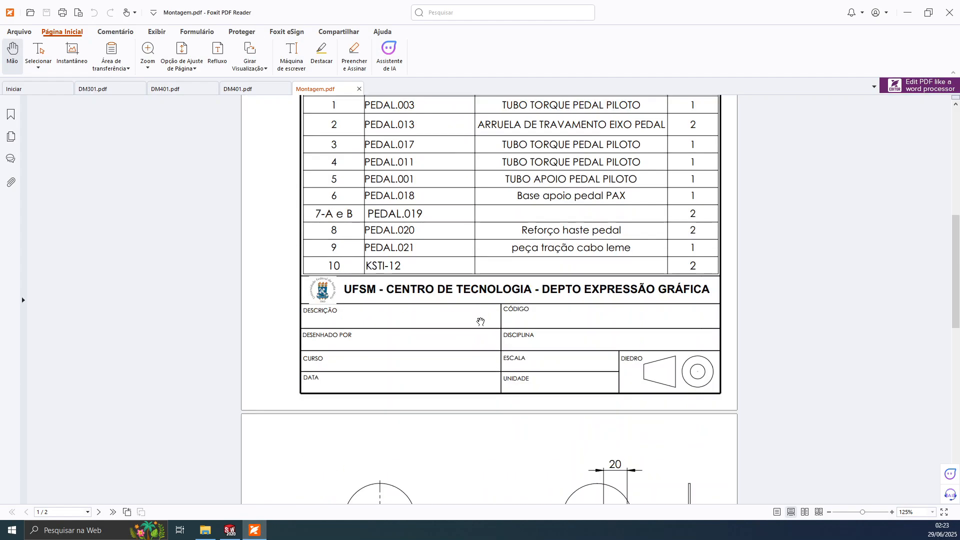
scroll(480, 332, down, 6)
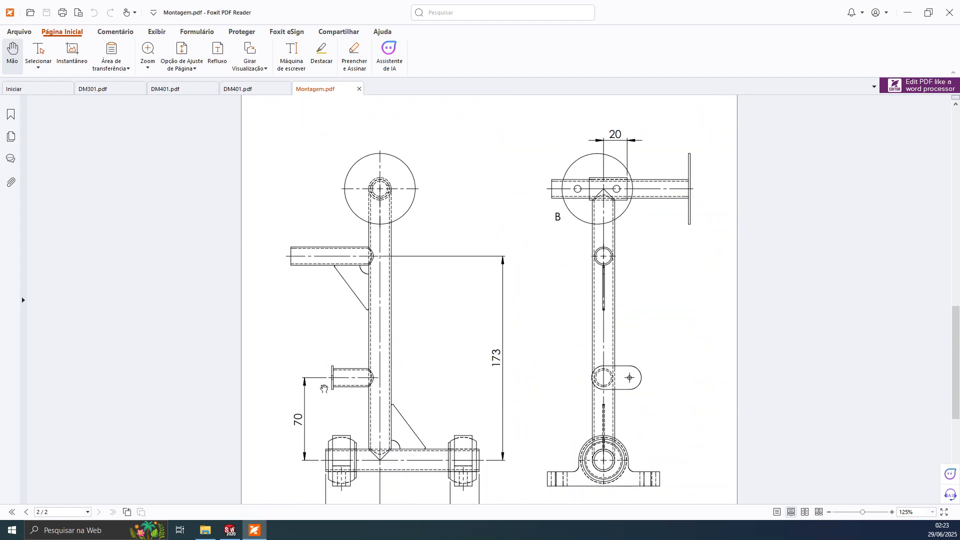
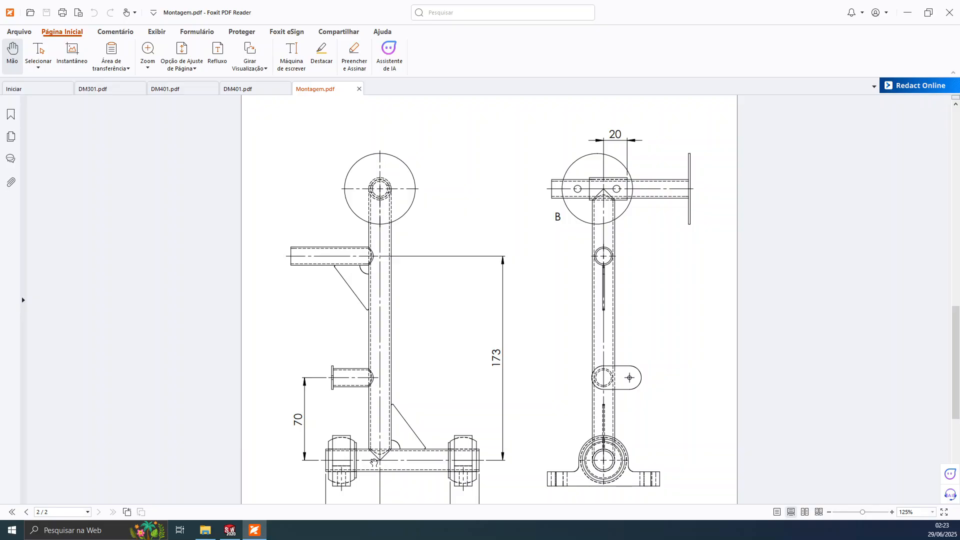
- Switch back to SolidWorks, collapse PEDAL.017's feature list and expand the PEDAL.003 torque tube's feature list
click(230, 531)
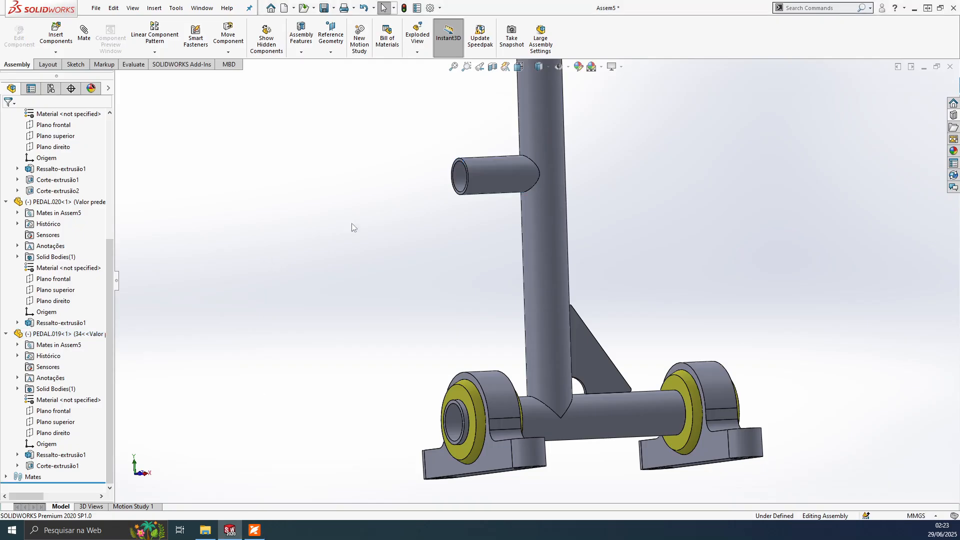
click(43, 411)
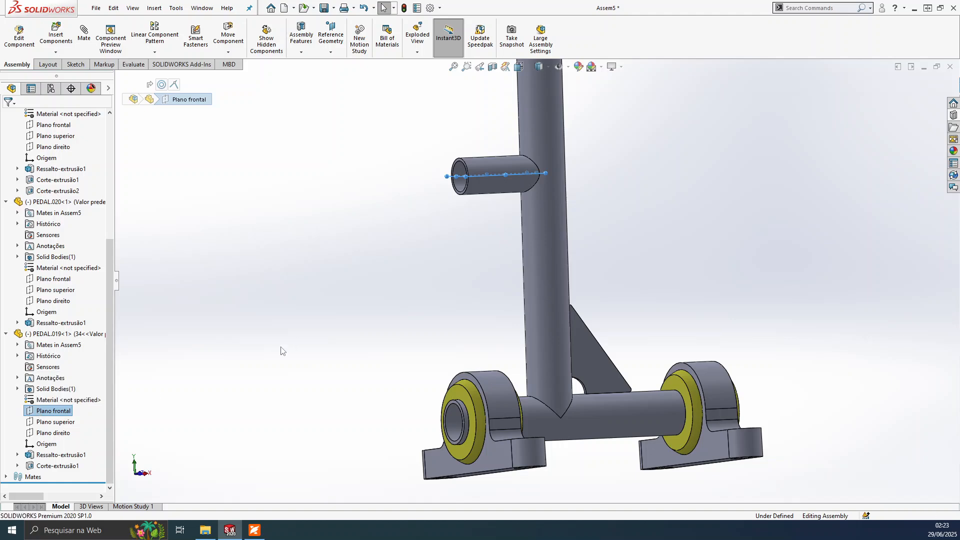
middle_drag(291, 345, 265, 407)
scroll(586, 391, down, 2)
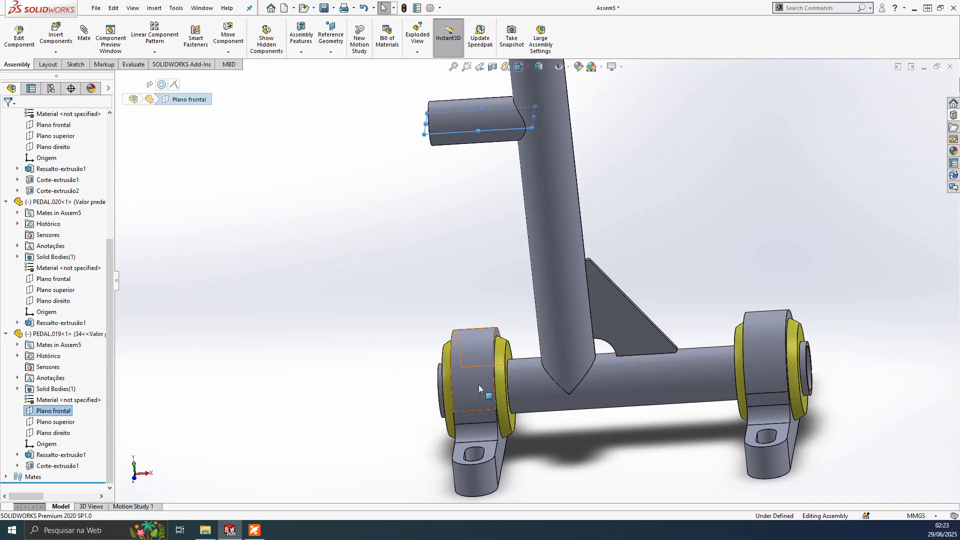
click(542, 394)
scroll(541, 400, up, 1)
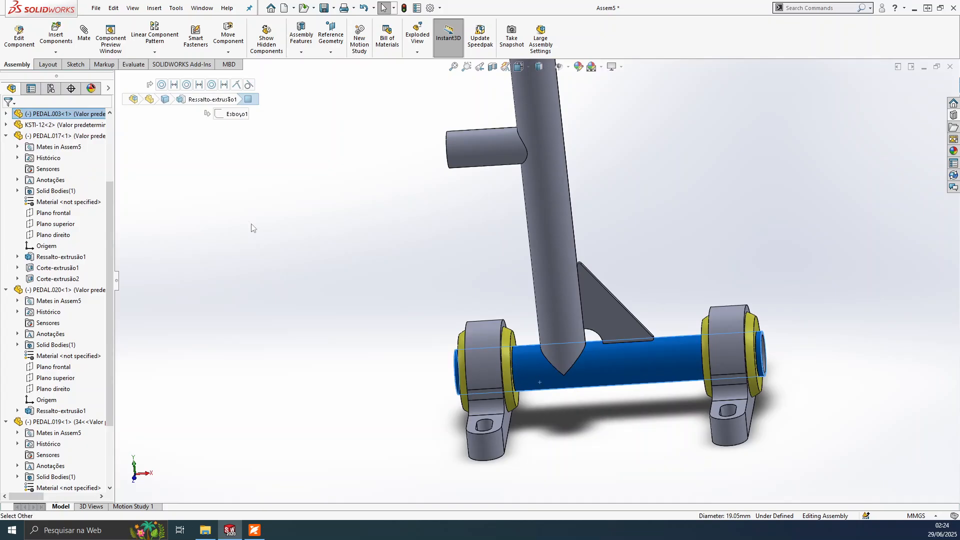
click(6, 136)
scroll(20, 200, up, 2)
click(205, 245)
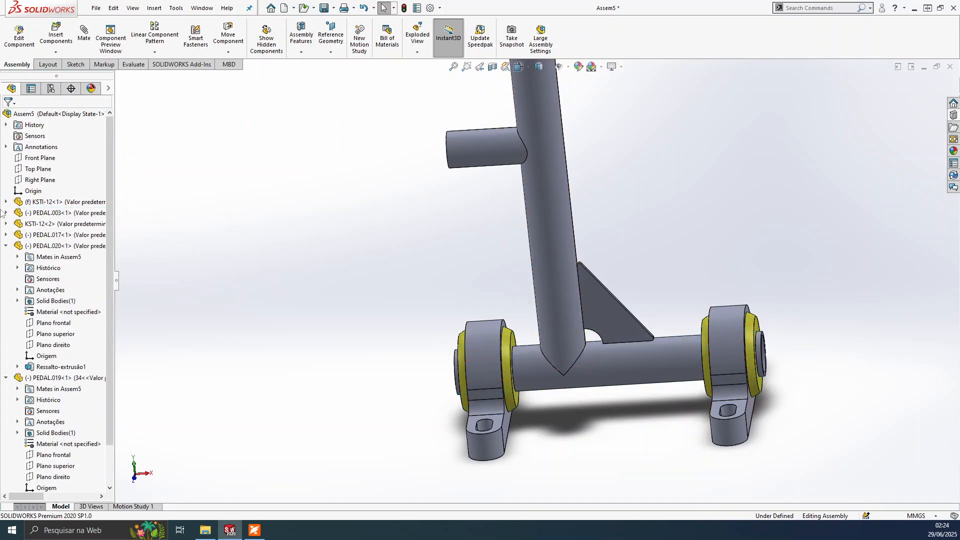
click(6, 213)
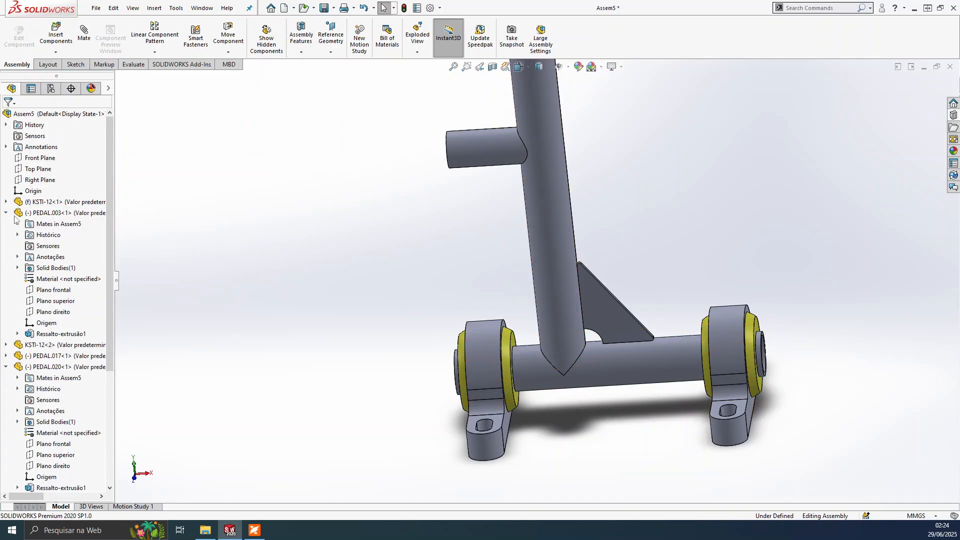
- Add a 70 mm distance mate between PEDAL.003's Plano superior plane and PEDAL.019's Plano frontal plane
click(47, 302)
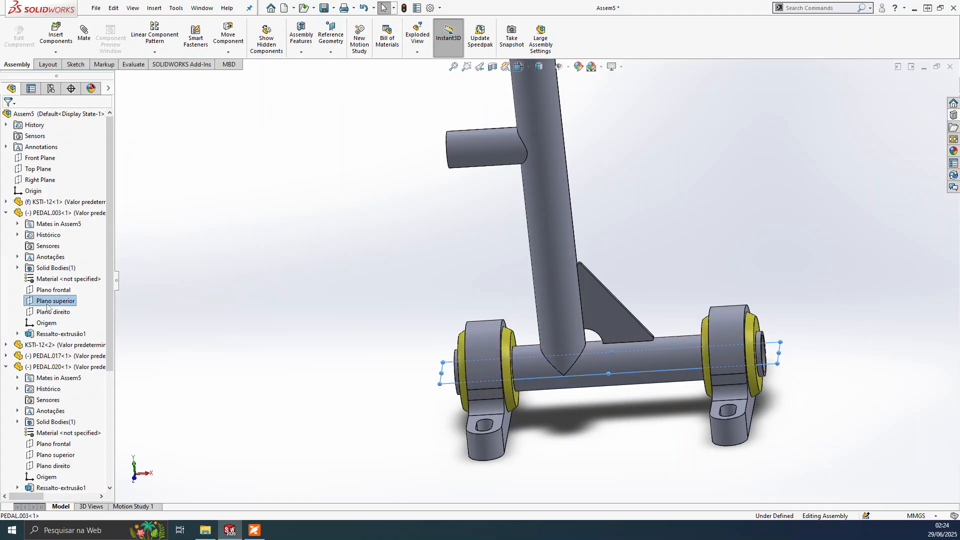
scroll(50, 284, down, 3)
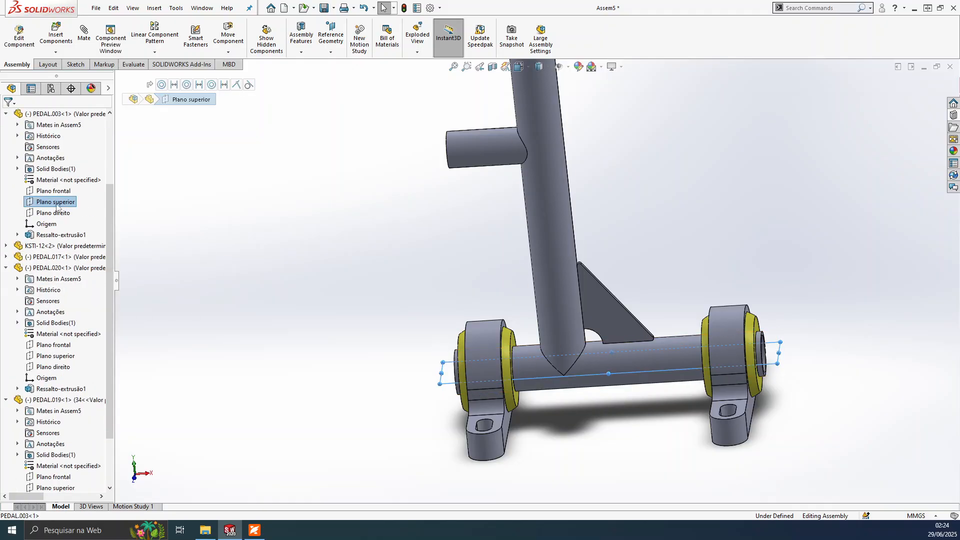
scroll(107, 251, down, 2)
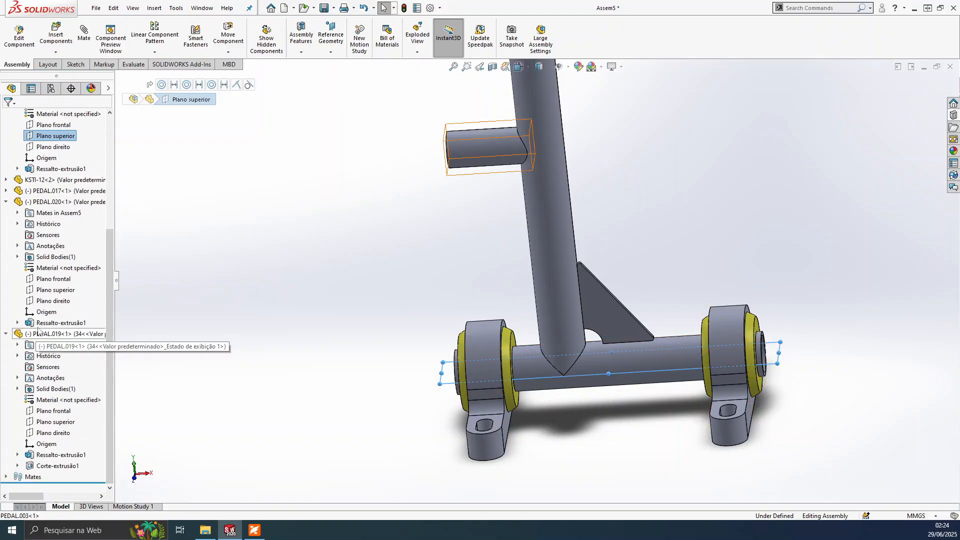
ctrl+click(52, 413)
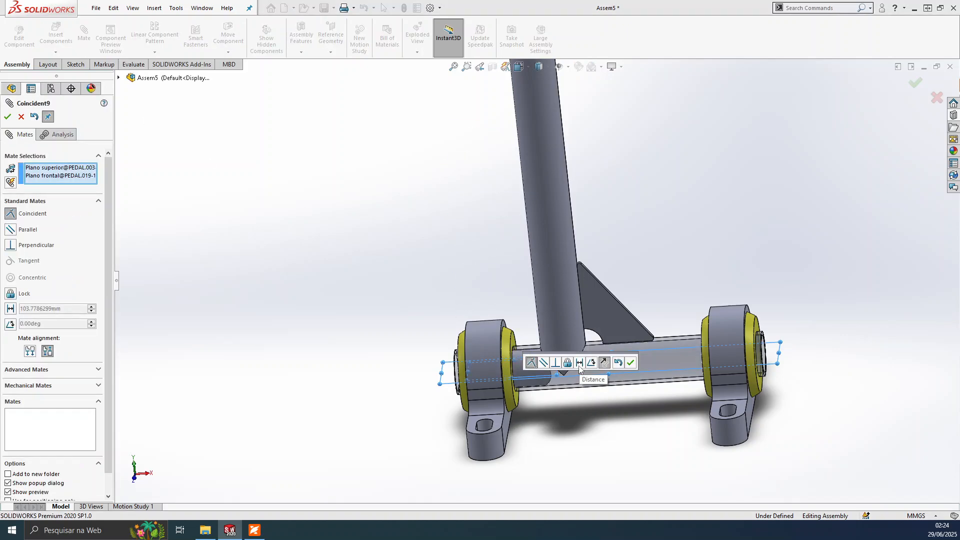
click(580, 363)
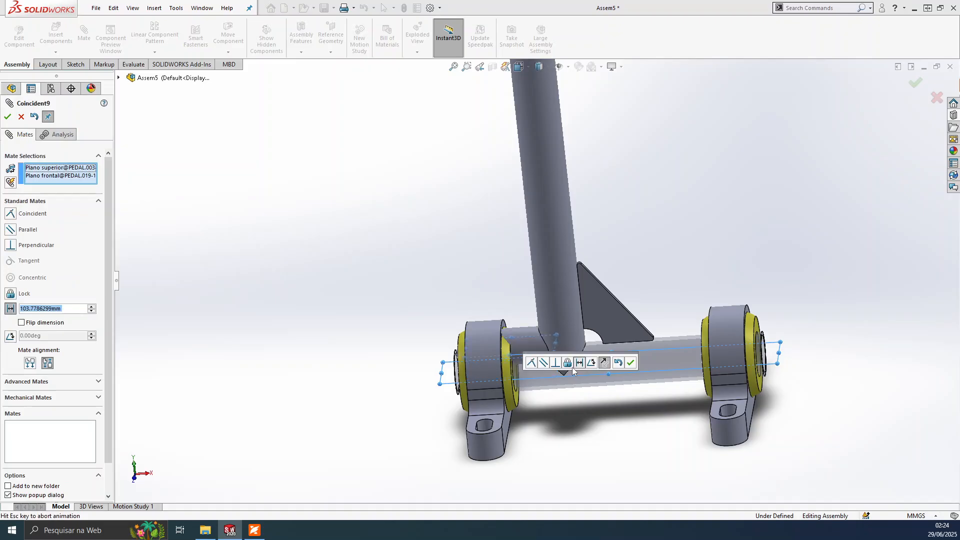
click(35, 307)
text(70)
key(Return)
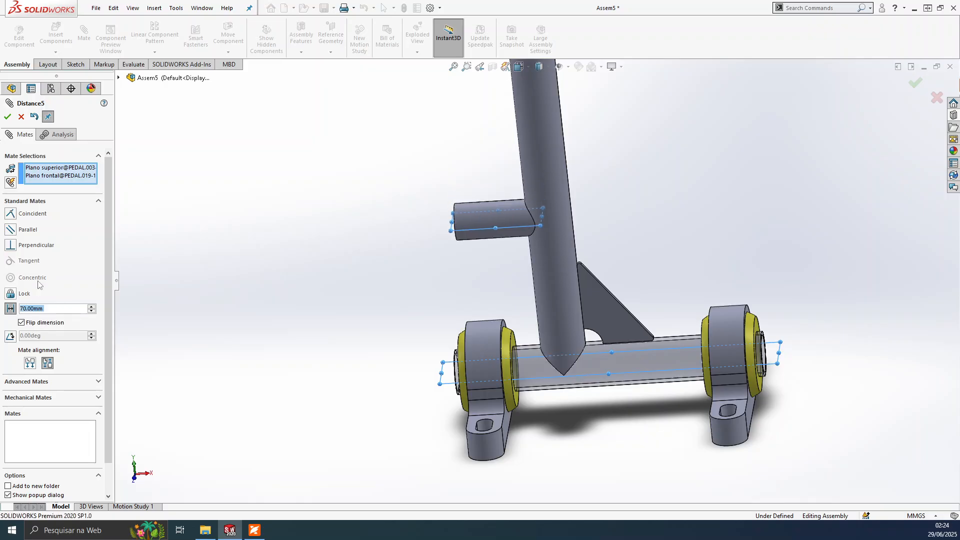
click(7, 116)
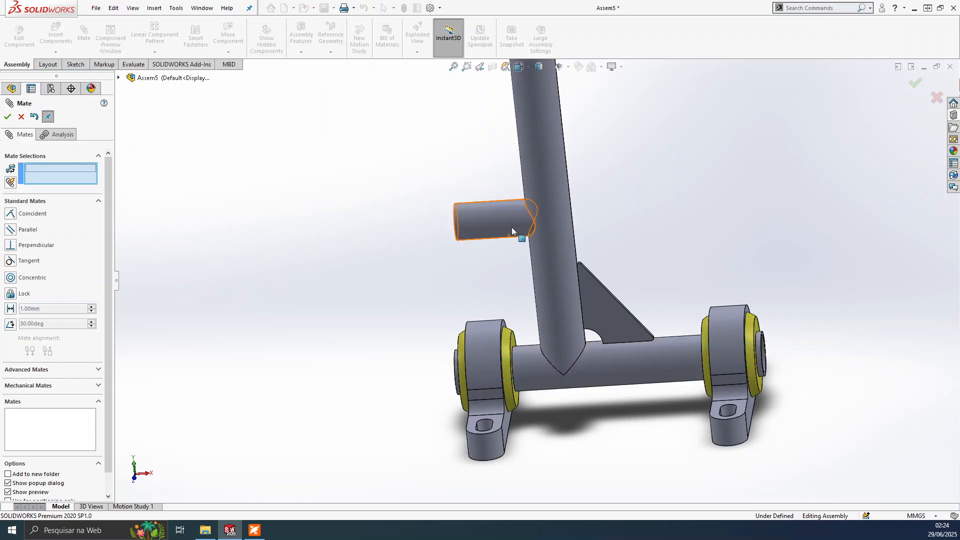
- Finish mating and swing the pedal by its PEDAL.019 tube about the PEDAL.003 torque tube to check the motion
key(Escape)
drag(493, 226, 446, 257)
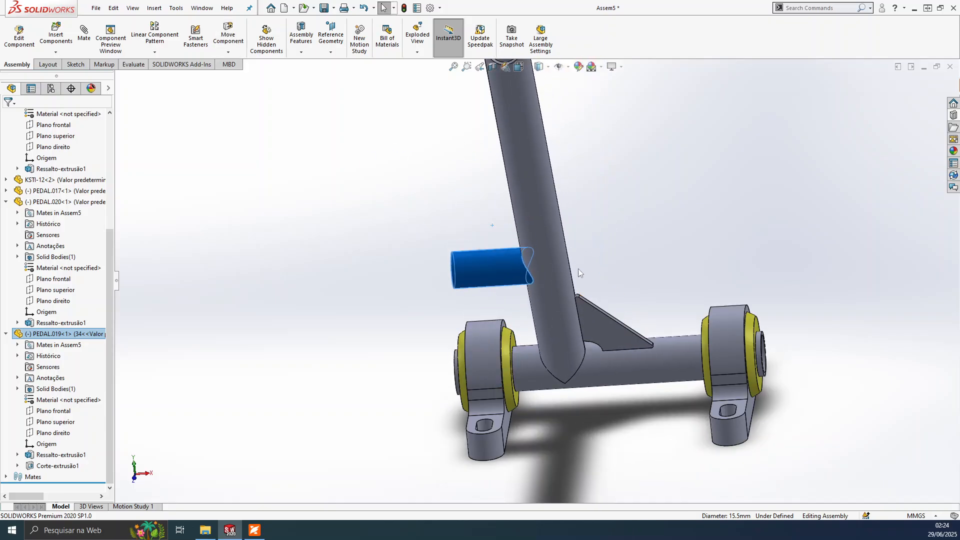
scroll(585, 271, down, 3)
scroll(529, 305, up, 4)
middle_drag(517, 308, 613, 276)
scroll(614, 277, down, 3)
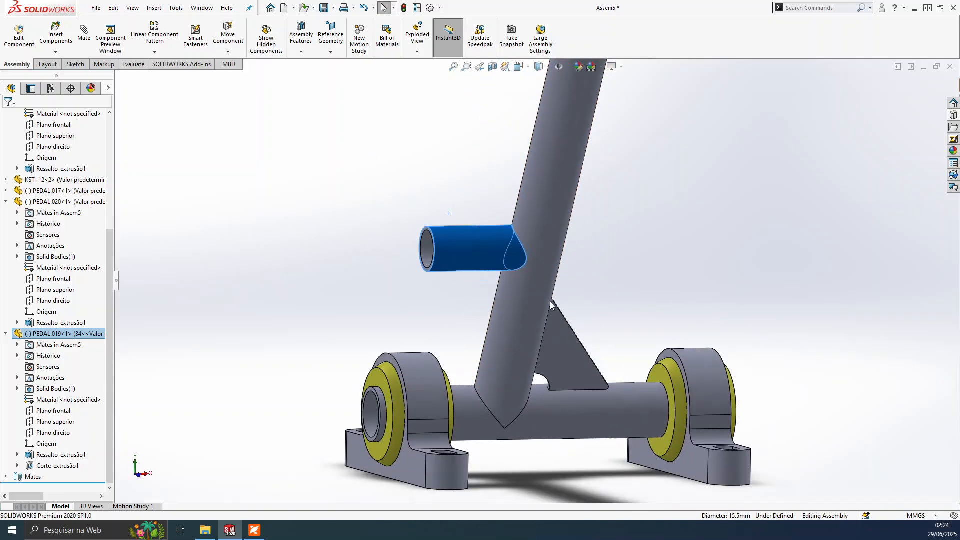
scroll(536, 305, up, 4)
scroll(534, 304, down, 3)
click(358, 218)
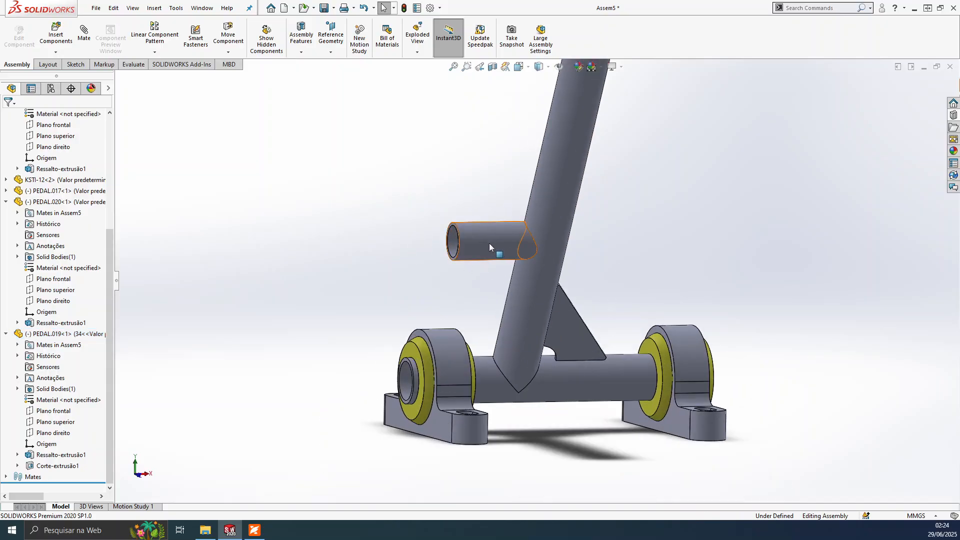
scroll(475, 249, down, 1)
- Switch to Montagem.pdf in Foxit PDF Reader and look up the part number of item 9, the plate on the short lower tube
click(254, 530)
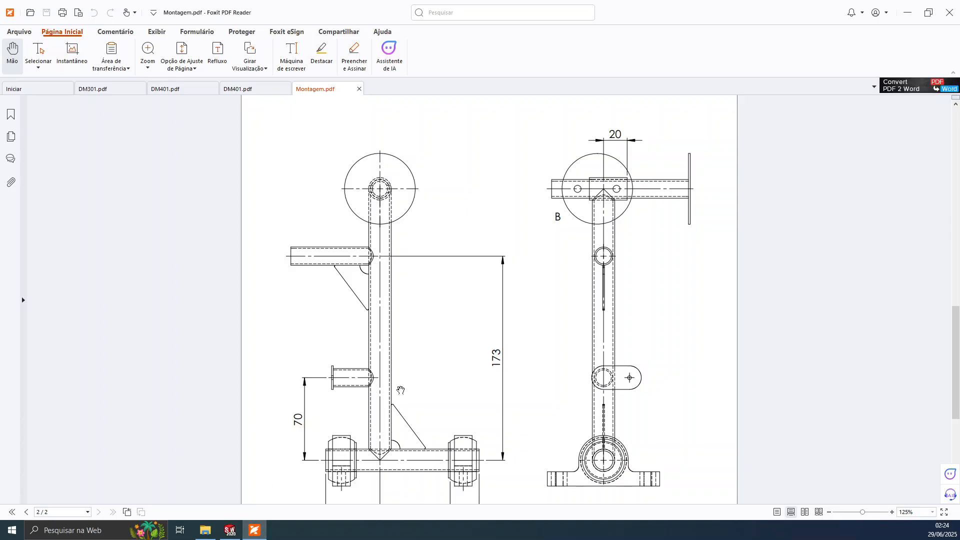
scroll(332, 352, down, 1)
scroll(332, 352, up, 5)
scroll(558, 355, down, 4)
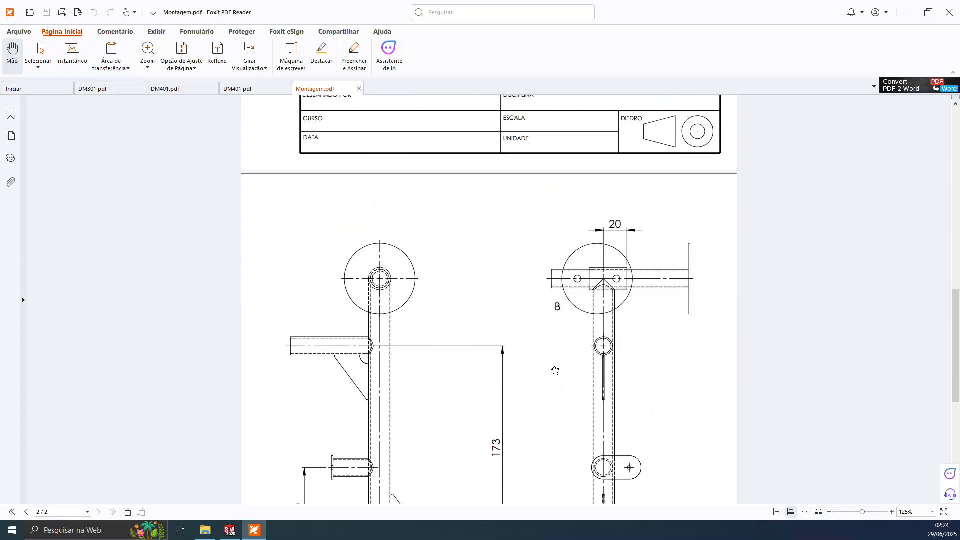
scroll(335, 396, down, 1)
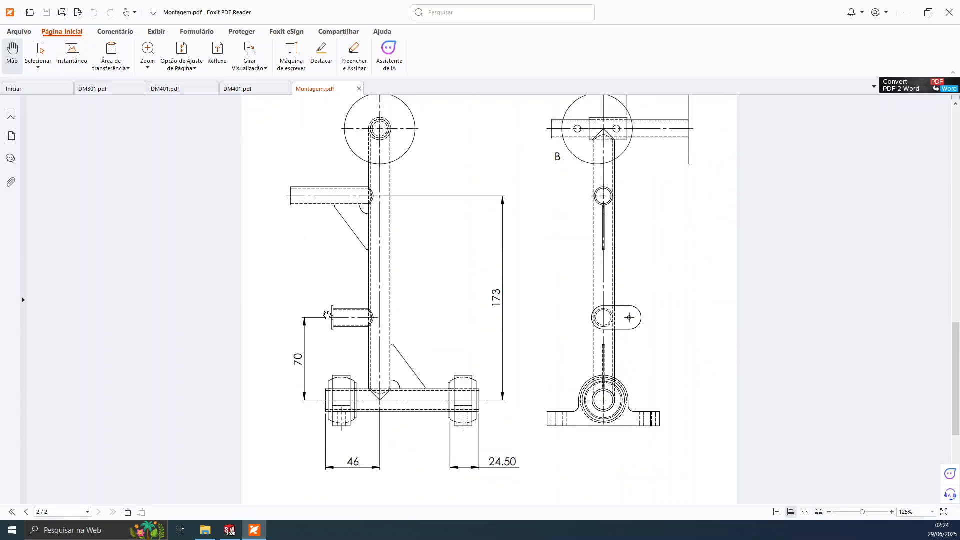
scroll(625, 322, up, 7)
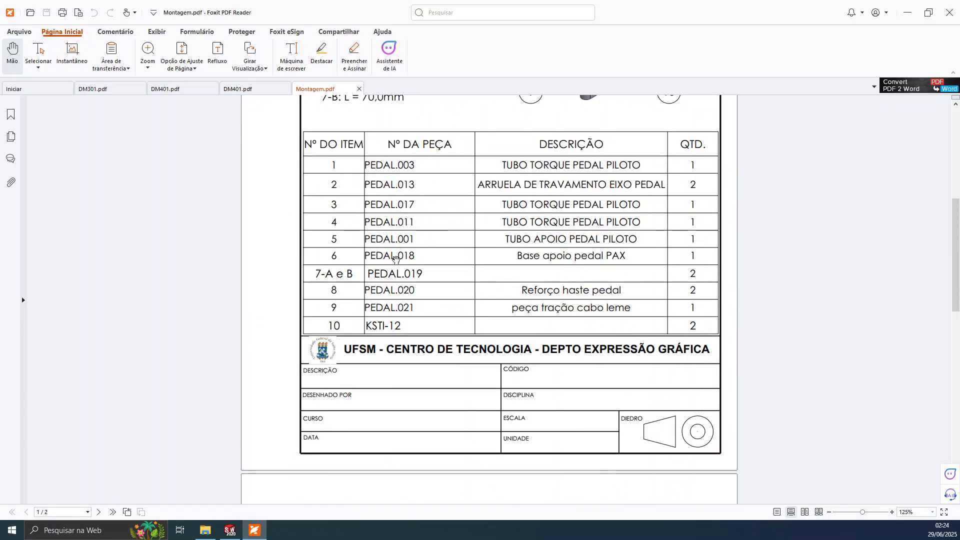
scroll(425, 323, down, 4)
scroll(444, 317, up, 7)
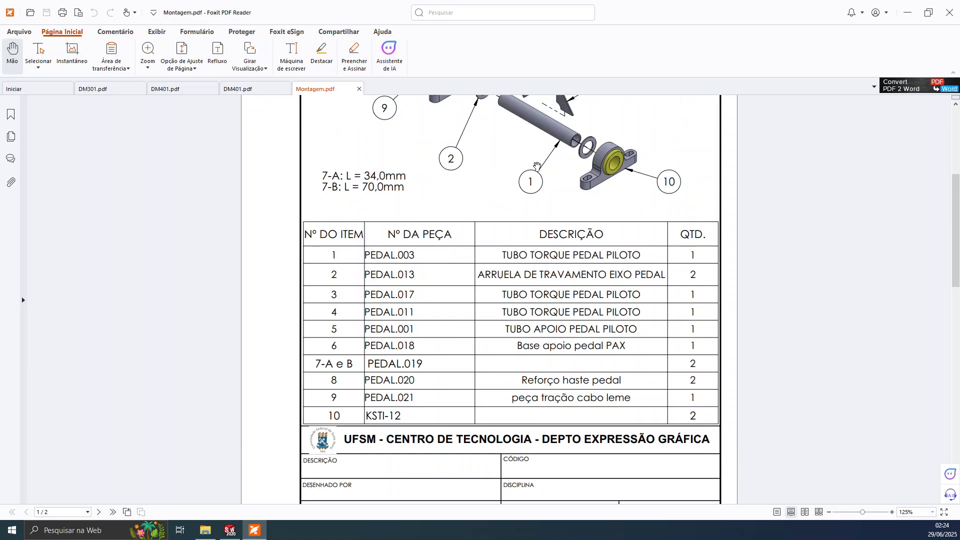
scroll(453, 193, up, 2)
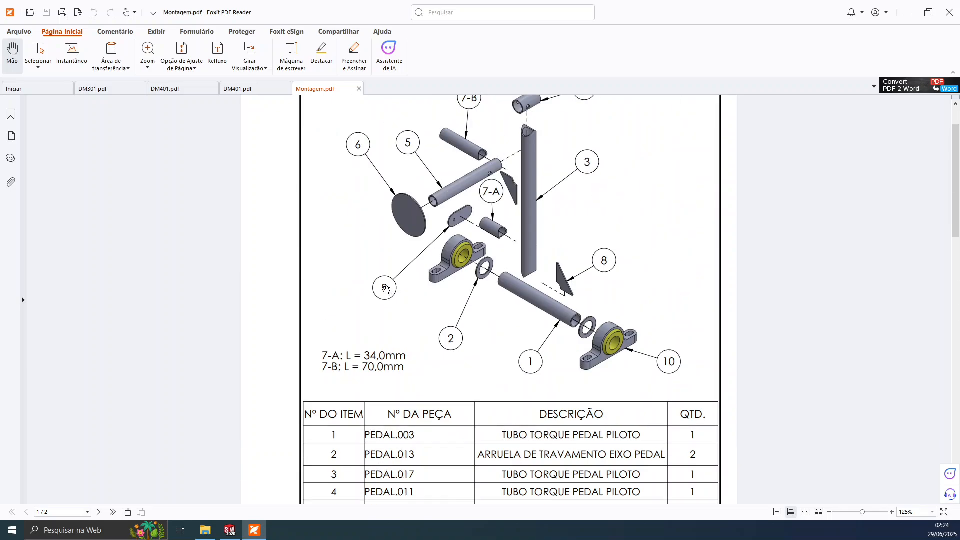
scroll(391, 298, down, 4)
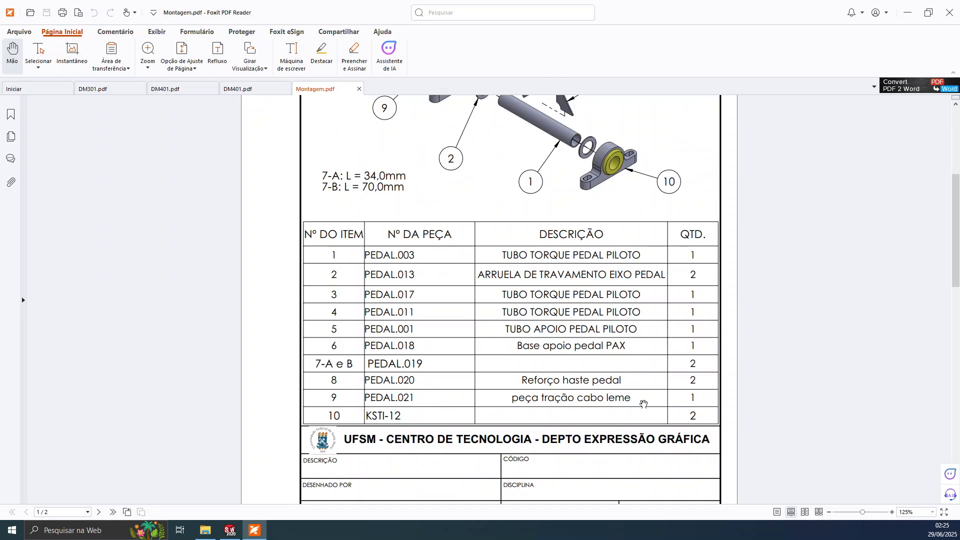
- Switch to SOLIDWORKS and insert the part PEDAL.021 into the assembly, placing it beside the short side tube
click(231, 531)
click(69, 43)
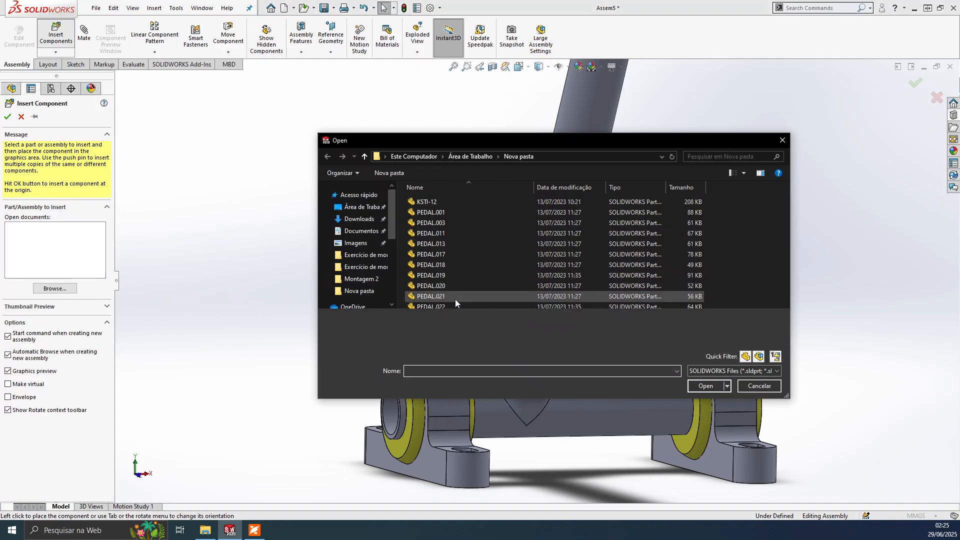
click(447, 295)
click(705, 386)
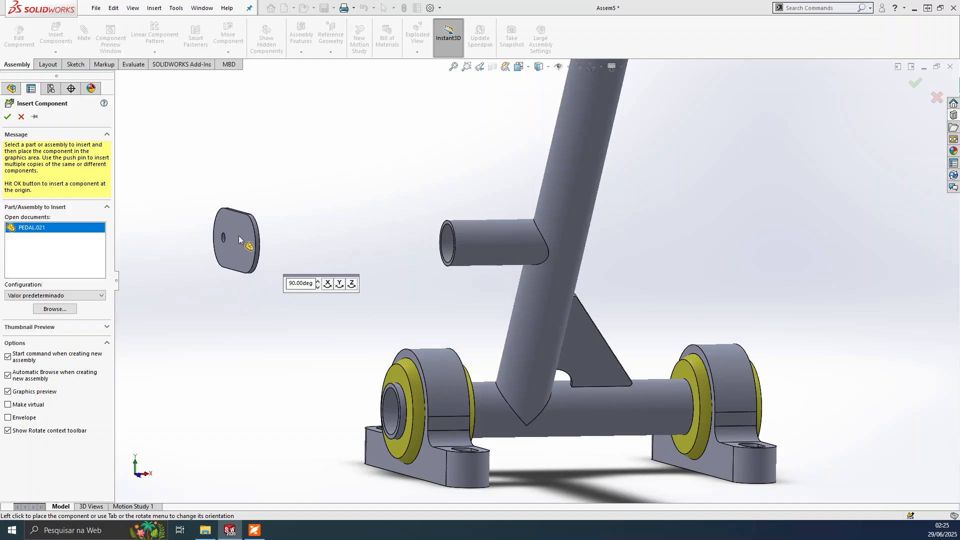
click(239, 234)
click(345, 235)
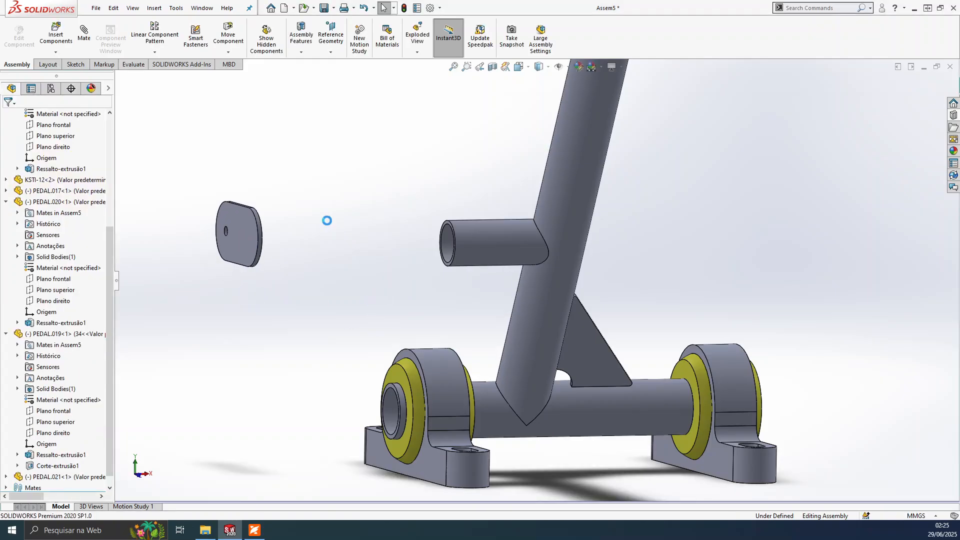
- Rotate the inserted PEDAL.021 plate freely to change its orientation relative to the short side tube
middle_drag(325, 240, 417, 259)
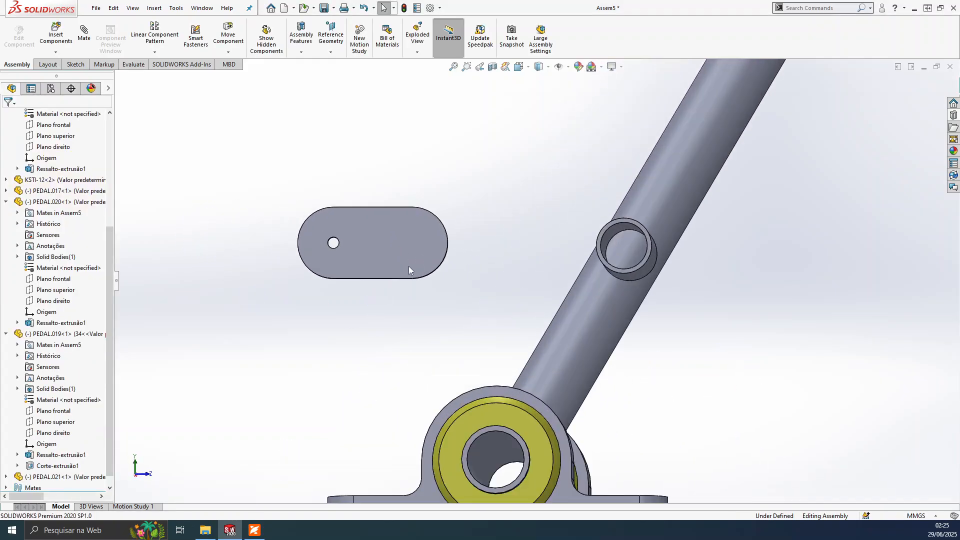
scroll(450, 253, up, 2)
middle_drag(476, 247, 409, 278)
right_drag(409, 278, 470, 188)
- Switch to Montagem.pdf in Foxit PDF Reader and examine how the item 9 plate and its hole are oriented on tube 7-A
click(253, 531)
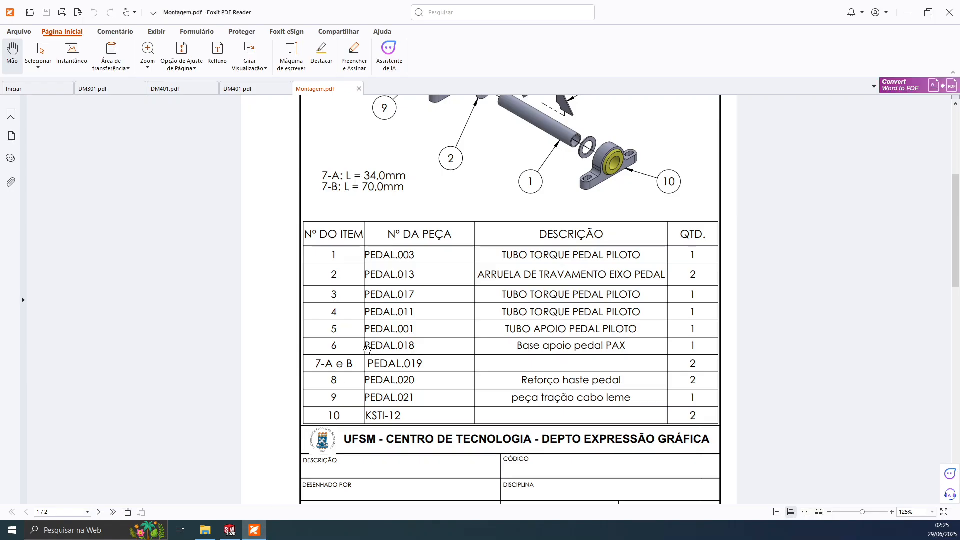
scroll(546, 261, up, 3)
scroll(463, 157, up, 3)
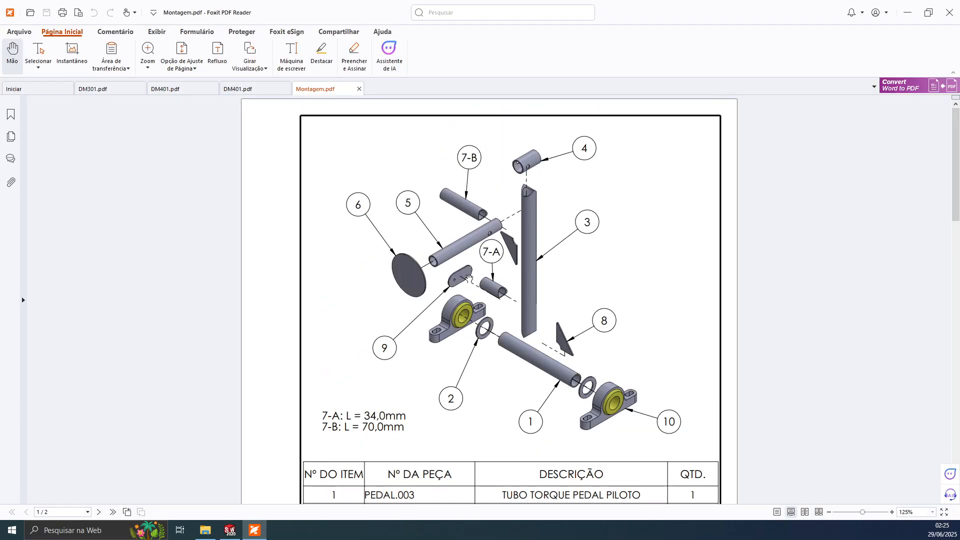
scroll(469, 278, down, 15)
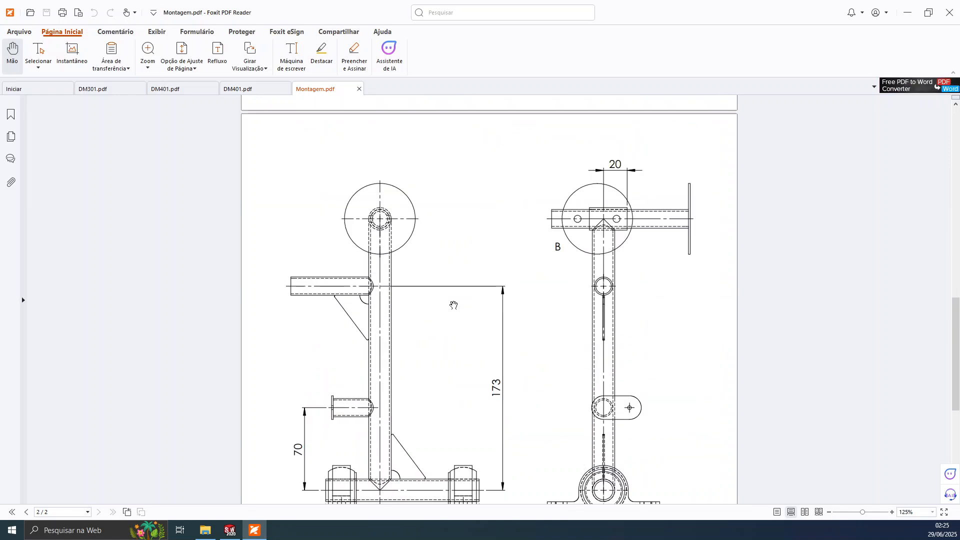
scroll(558, 362, down, 3)
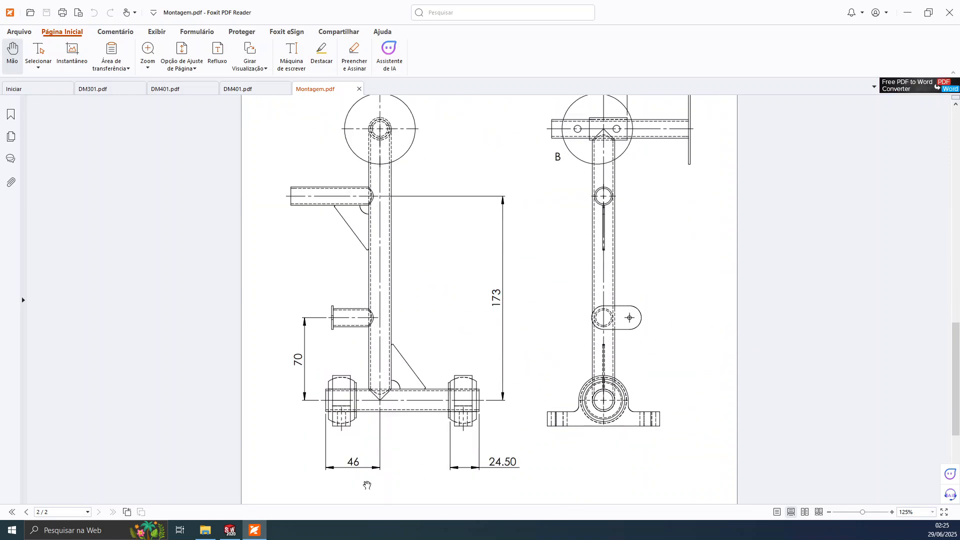
scroll(430, 315, up, 4)
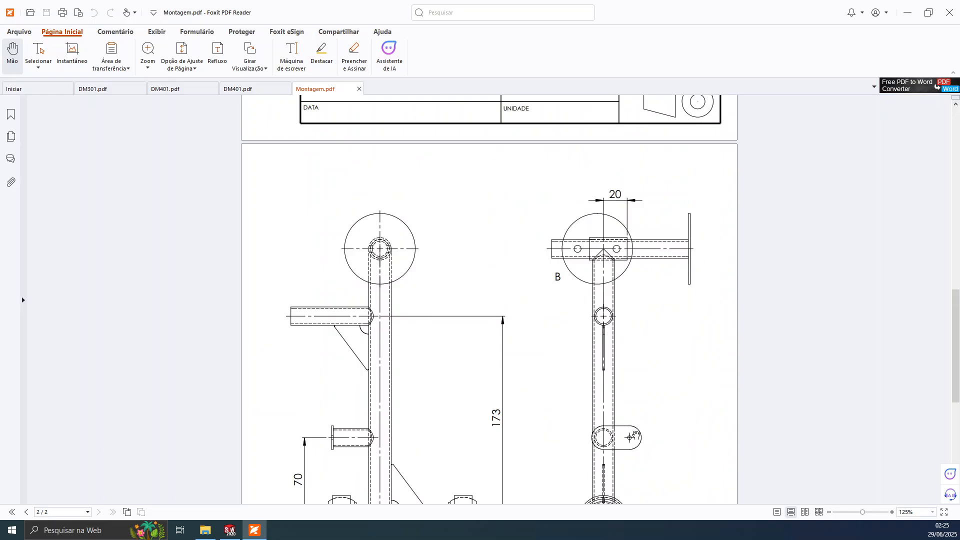
scroll(589, 416, down, 3)
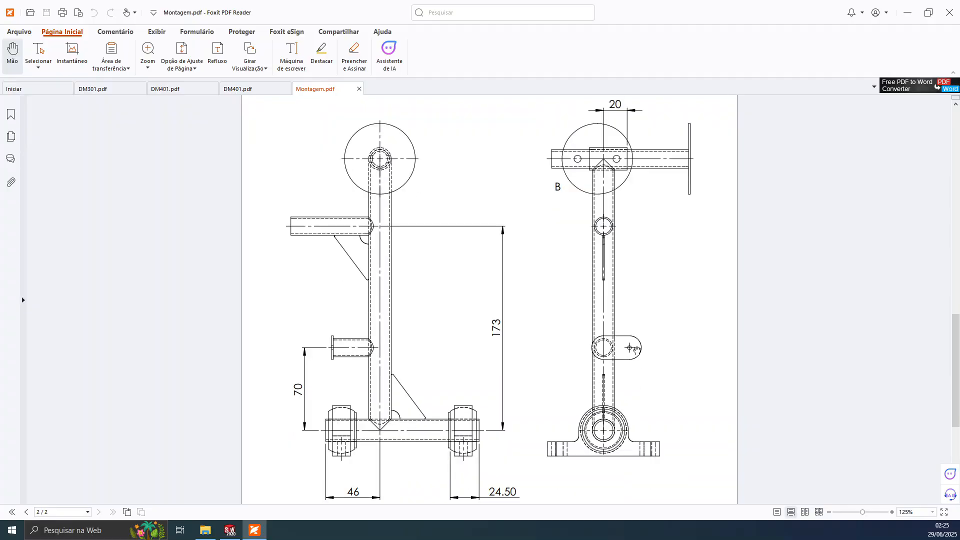
- Switch to SOLIDWORKS and rotate the PEDAL.021 plate until its long side lies roughly horizontal beside the short tube
click(230, 530)
middle_drag(316, 356, 340, 346)
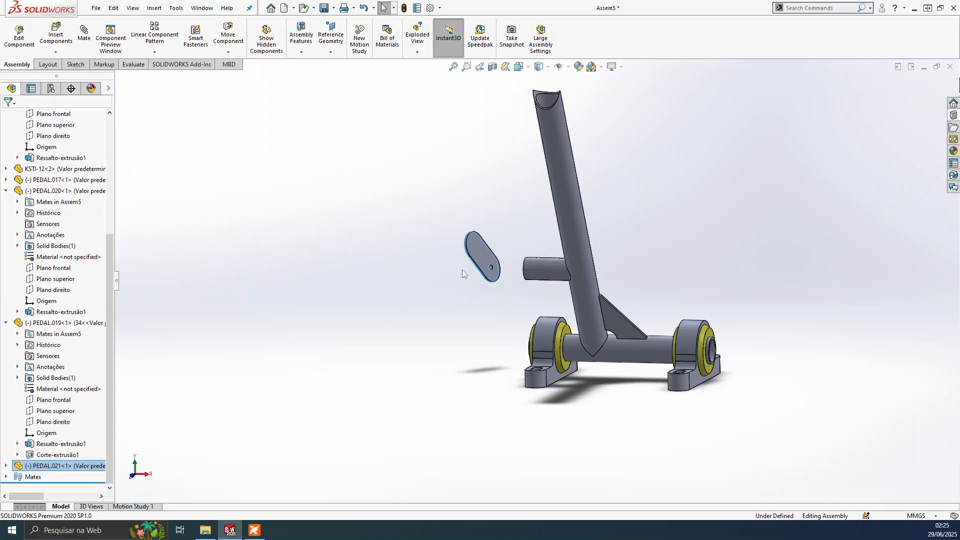
right_drag(479, 261, 496, 226)
right_drag(517, 24, 356, 330)
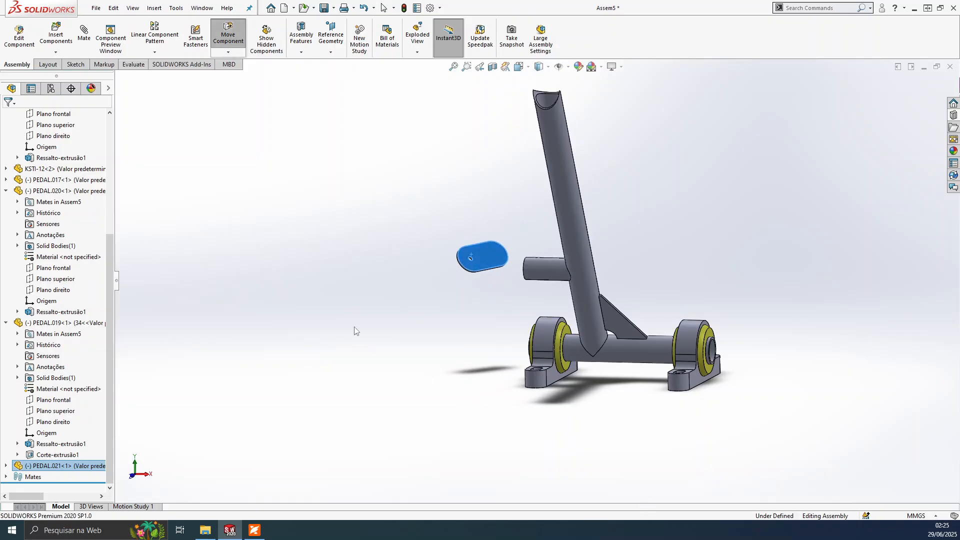
- Add a coincident mate between the flat face of the PEDAL.021 plate and the open end face of the short PEDAL.019 tube
click(491, 263)
middle_drag(453, 299, 541, 304)
scroll(533, 258, down, 6)
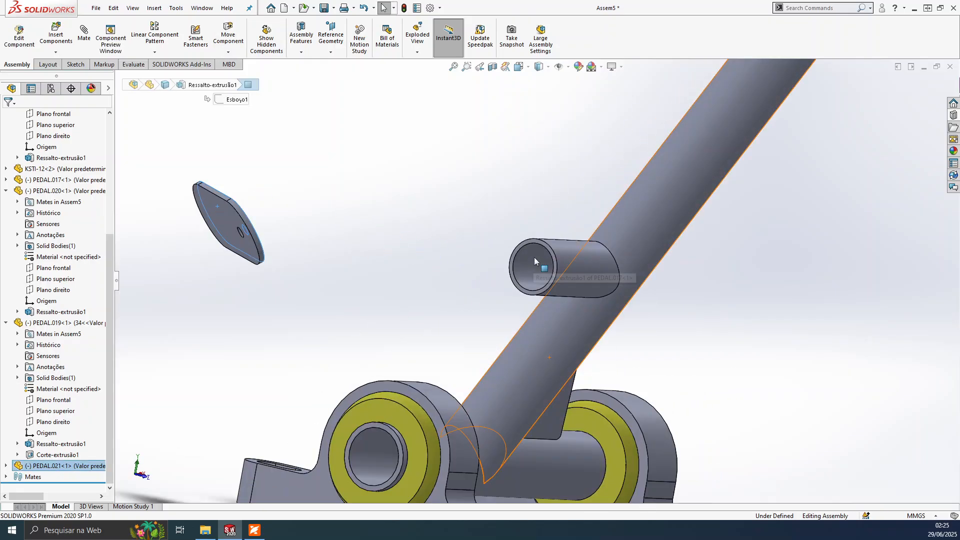
click(513, 248)
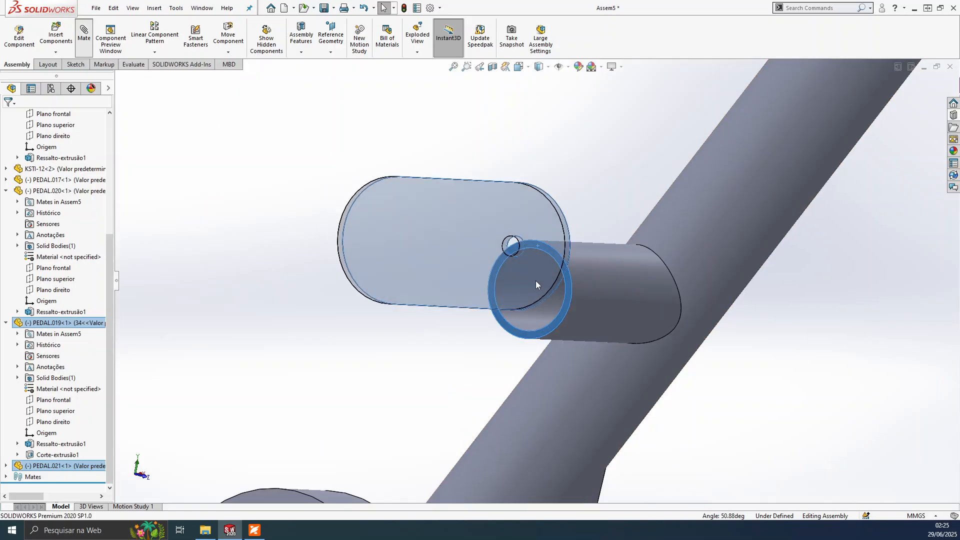
click(648, 269)
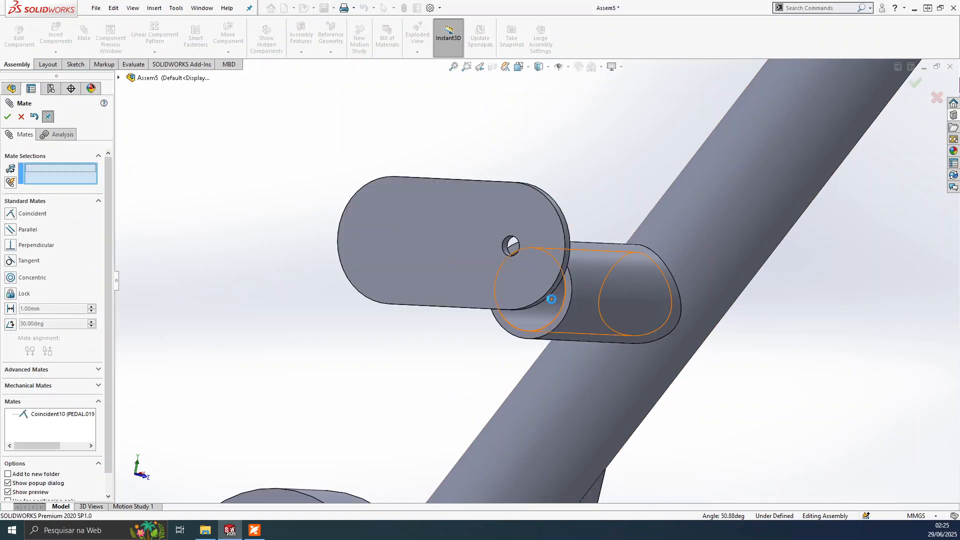
key(Escape)
- Add a concentric mate between the plate's rounded end away from the hole and the outer cylindrical face of the PEDAL.019 tube
middle_drag(481, 253, 368, 239)
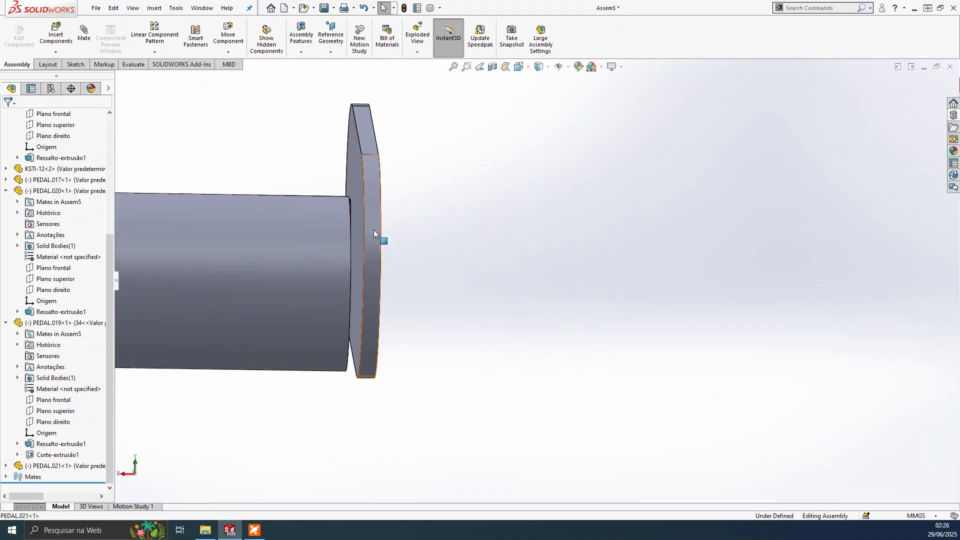
click(373, 229)
middle_drag(400, 295, 369, 237)
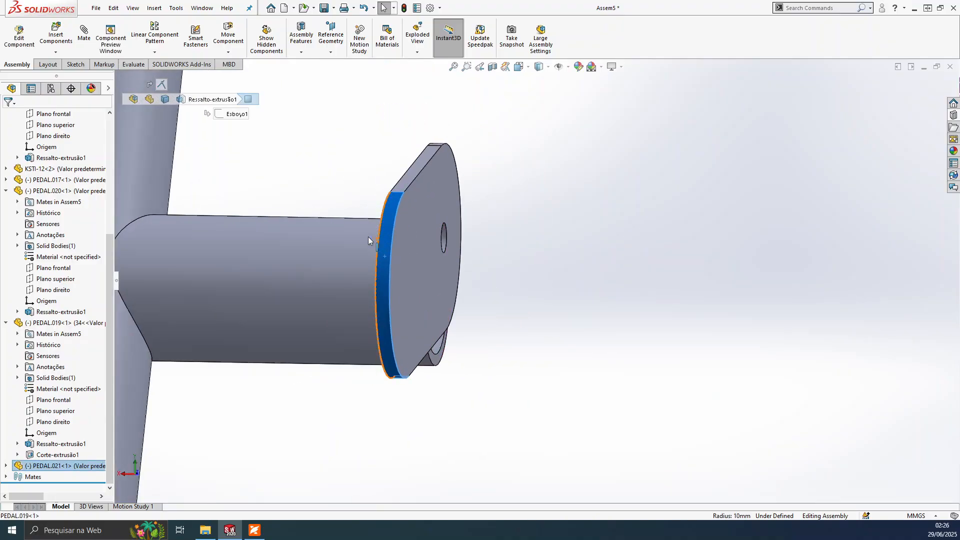
click(522, 221)
click(389, 217)
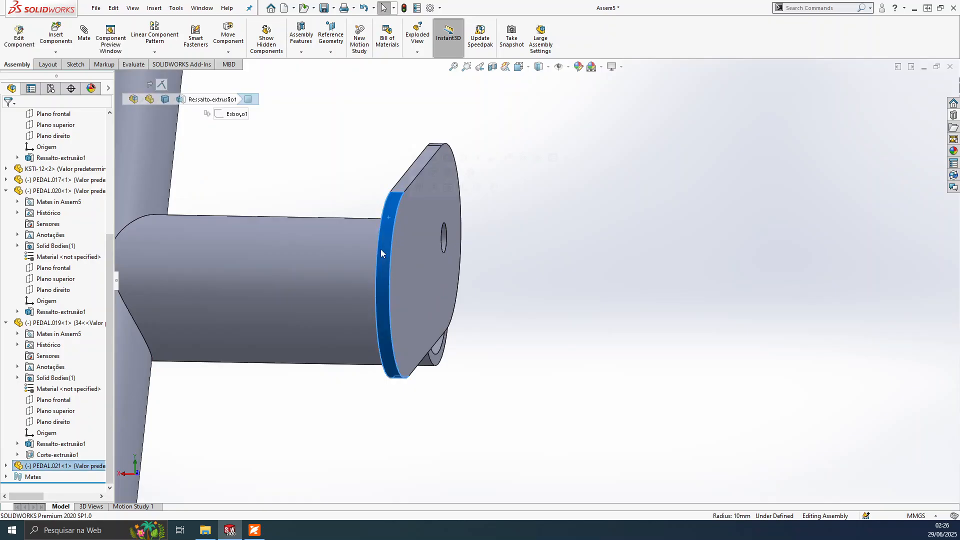
middle_drag(411, 357, 628, 306)
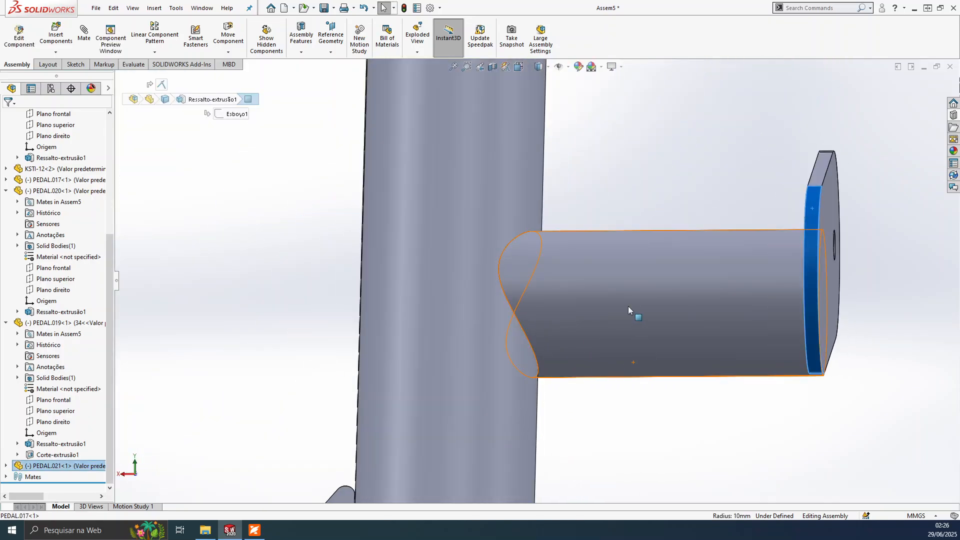
click(629, 305)
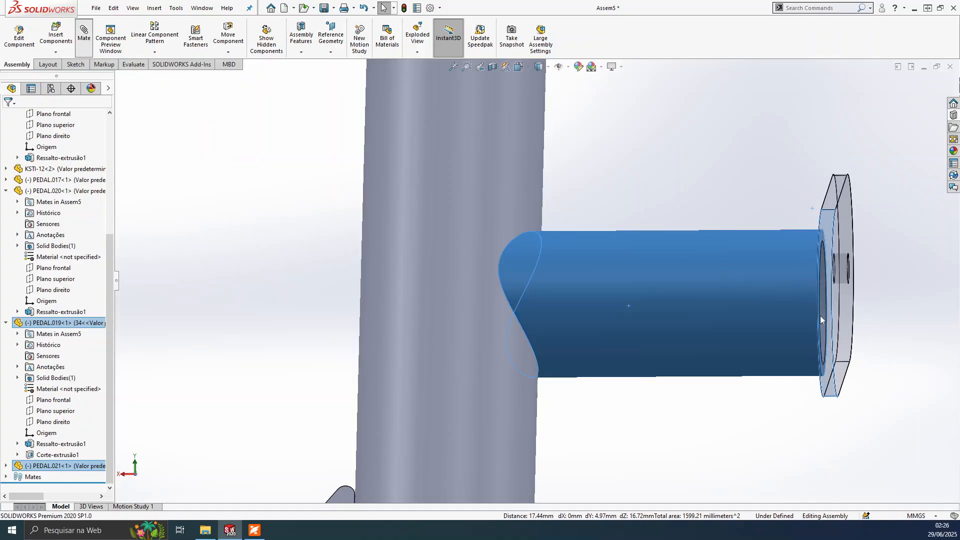
mouse_move(798, 371)
middle_down()
mouse_move(807, 335)
mouse_move(789, 358)
middle_up()
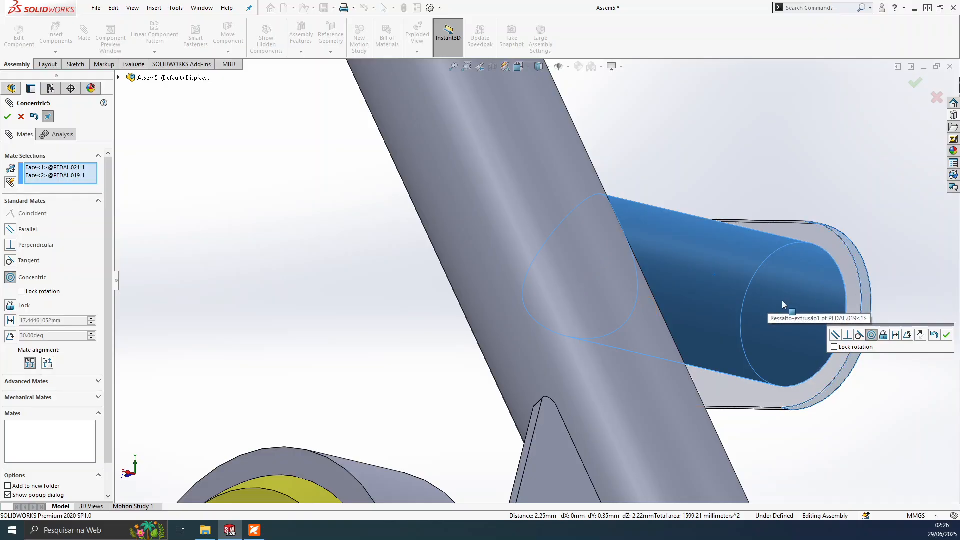
click(947, 336)
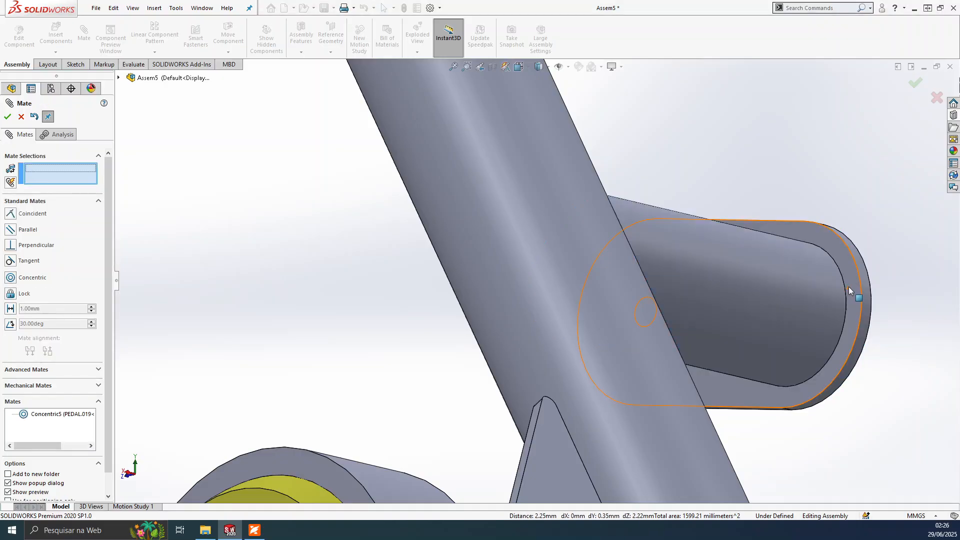
key(Escape)
- Show the assembly in isometric view and swing the long PEDAL.017 tube up to a nearly upright position
scroll(788, 160, up, 10)
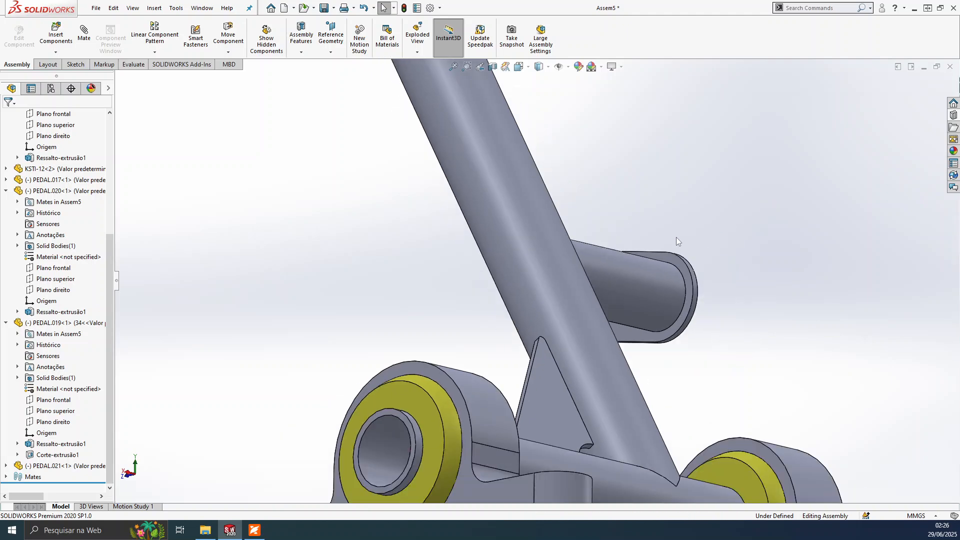
middle_drag(644, 256, 642, 230)
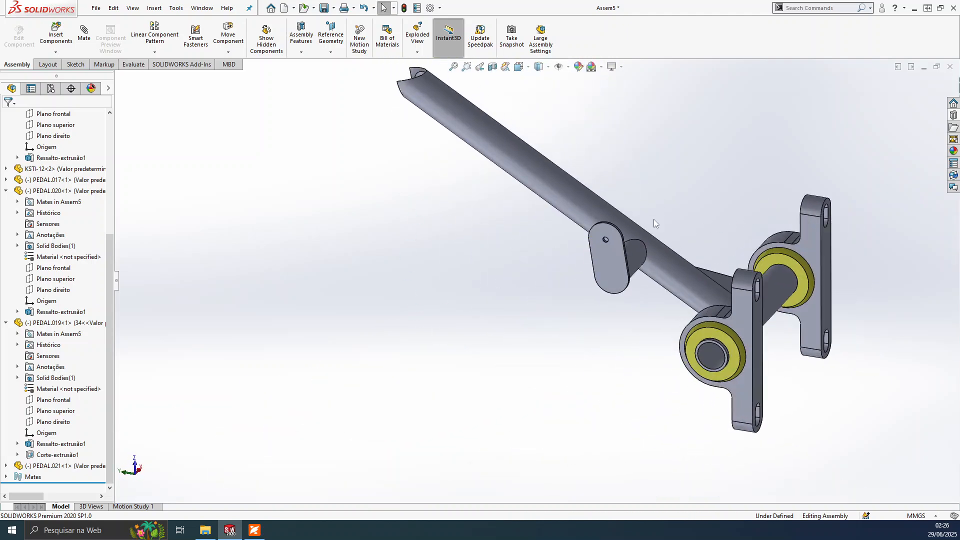
scroll(623, 230, down, 5)
key(ctrl+7)
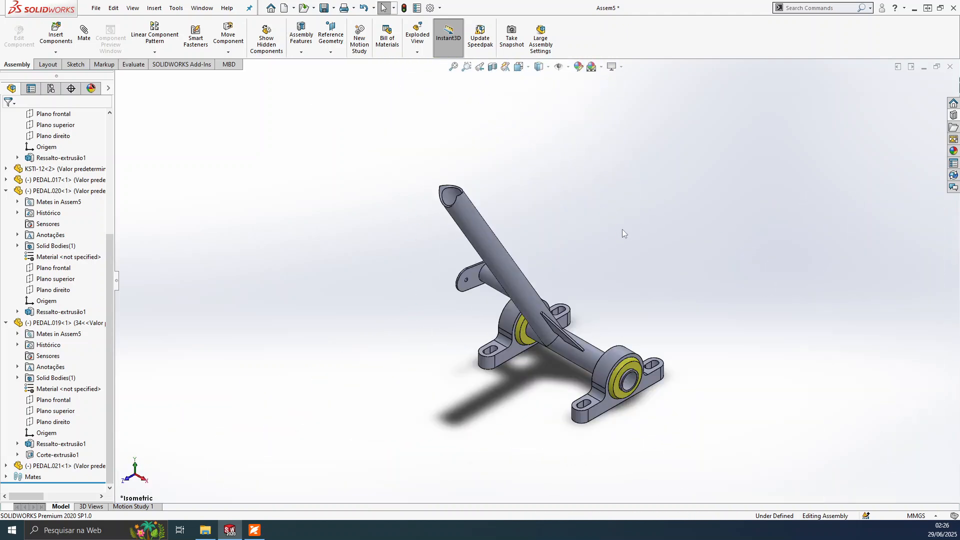
drag(516, 277, 626, 233)
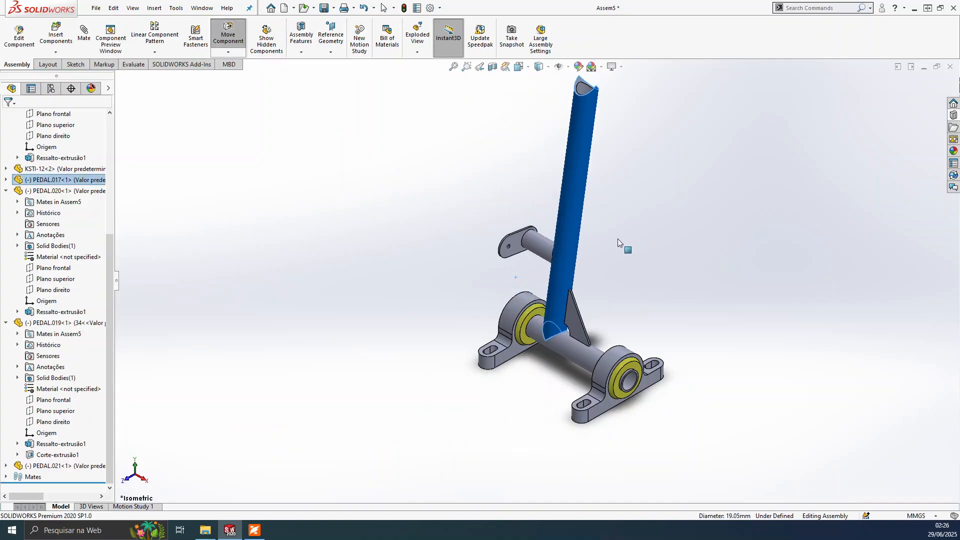
- Swing the PEDAL.021 plate about the short PEDAL.019 tube to a slanted position
scroll(524, 270, down, 6)
drag(435, 238, 512, 184)
scroll(530, 341, down, 3)
scroll(506, 373, up, 4)
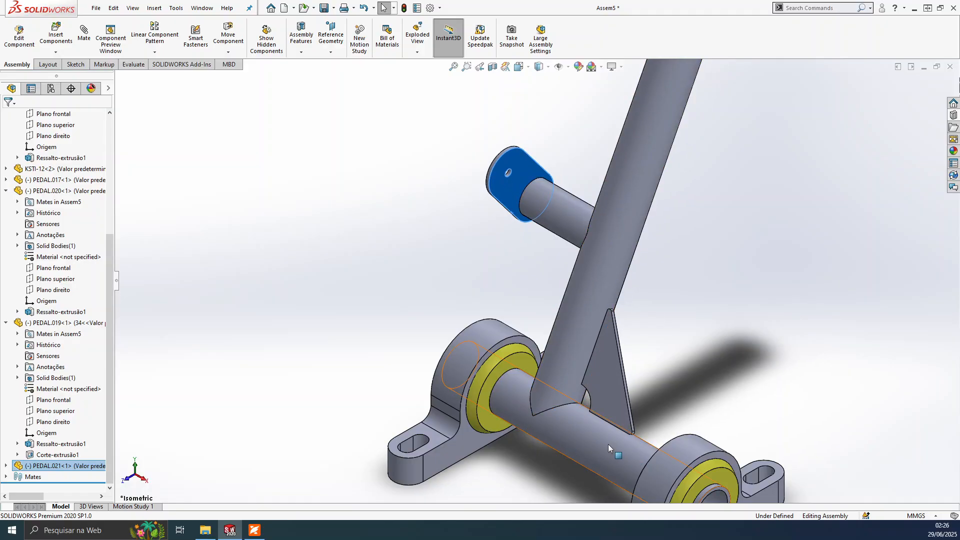
- Add a parallel mate between Plano superior of the PEDAL.003 base tube and Plano superior of the PEDAL.021 plate
click(584, 437)
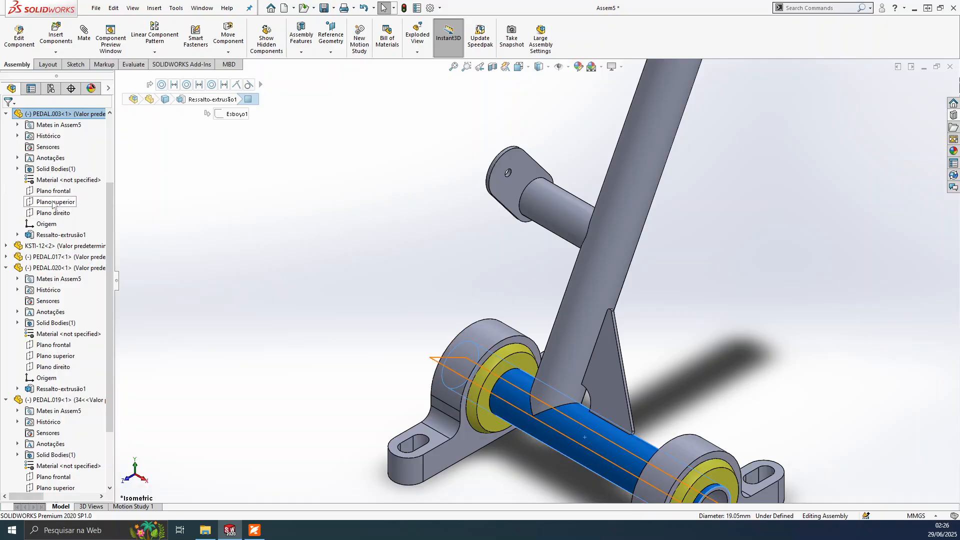
click(53, 205)
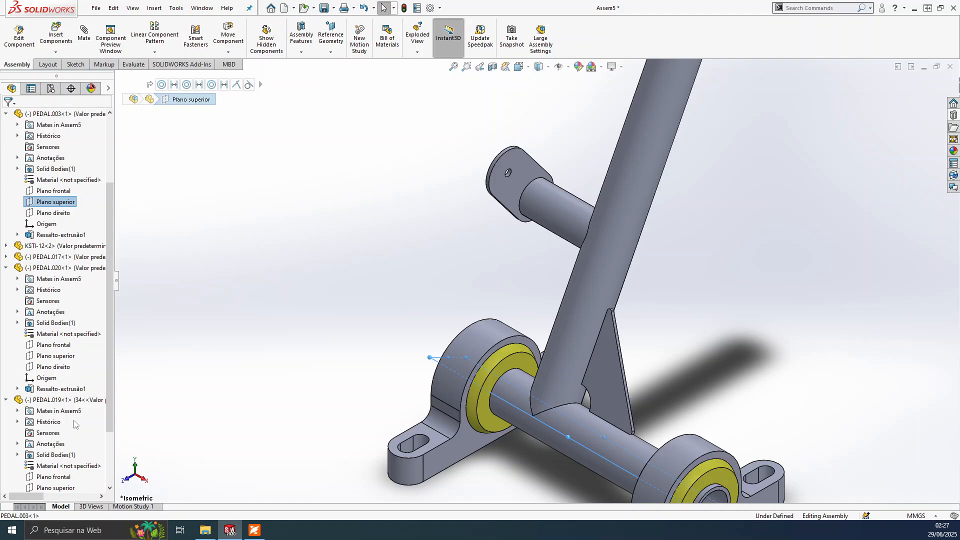
scroll(75, 424, down, 3)
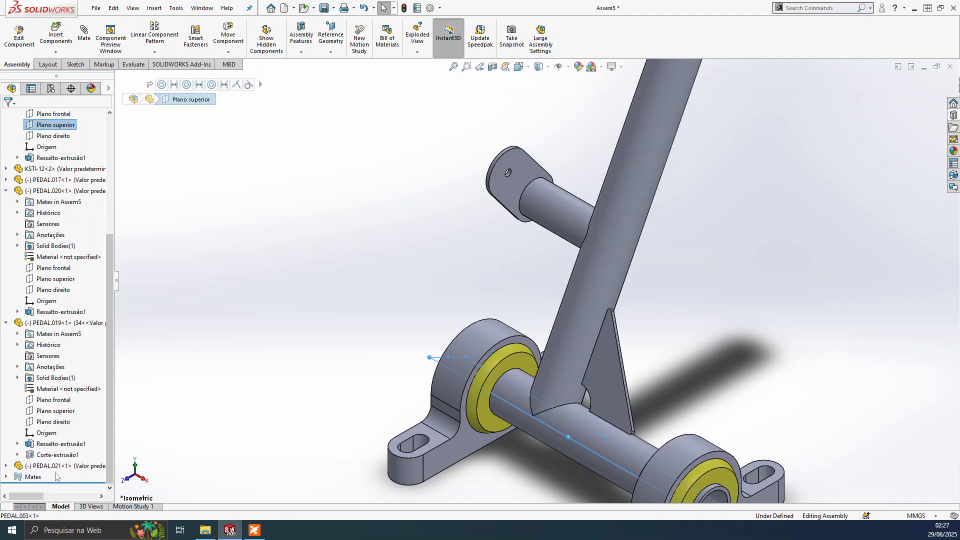
click(6, 466)
scroll(33, 462, down, 1)
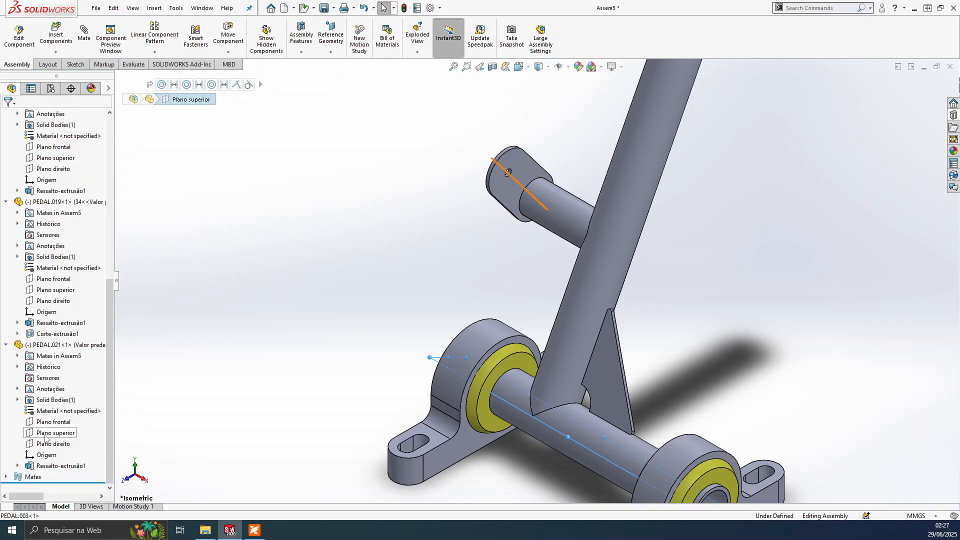
click(45, 438)
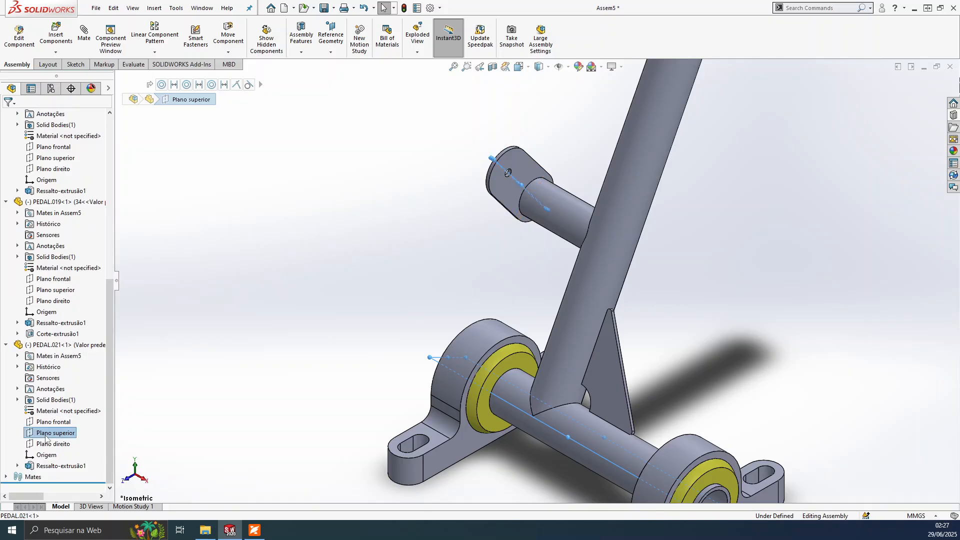
click(86, 33)
click(523, 185)
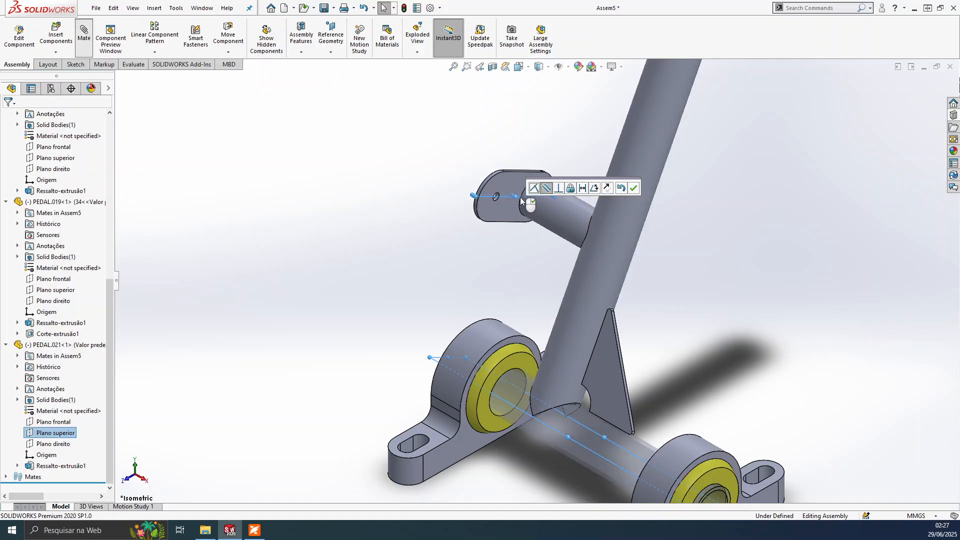
click(635, 189)
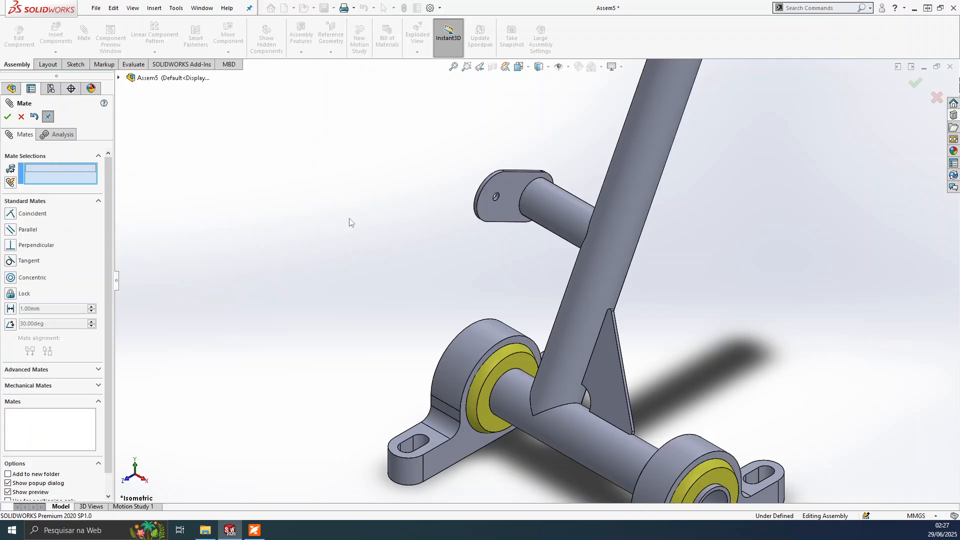
key(Escape)
- Test the movement of the mated parts and check Montagem.pdf for the next tube to add
scroll(418, 245, up, 3)
middle_drag(418, 244, 532, 226)
drag(507, 230, 443, 257)
scroll(347, 273, down, 2)
scroll(376, 279, up, 2)
click(254, 531)
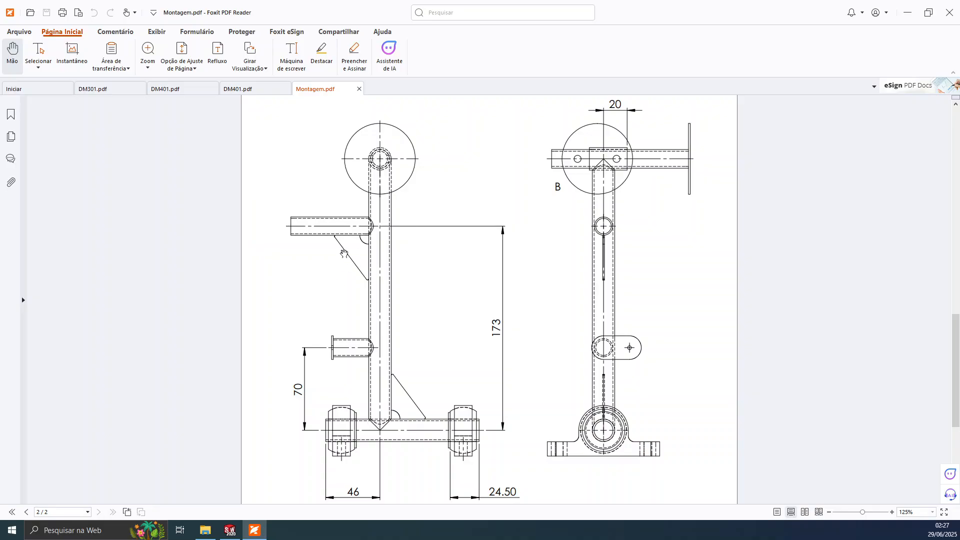
click(254, 532)
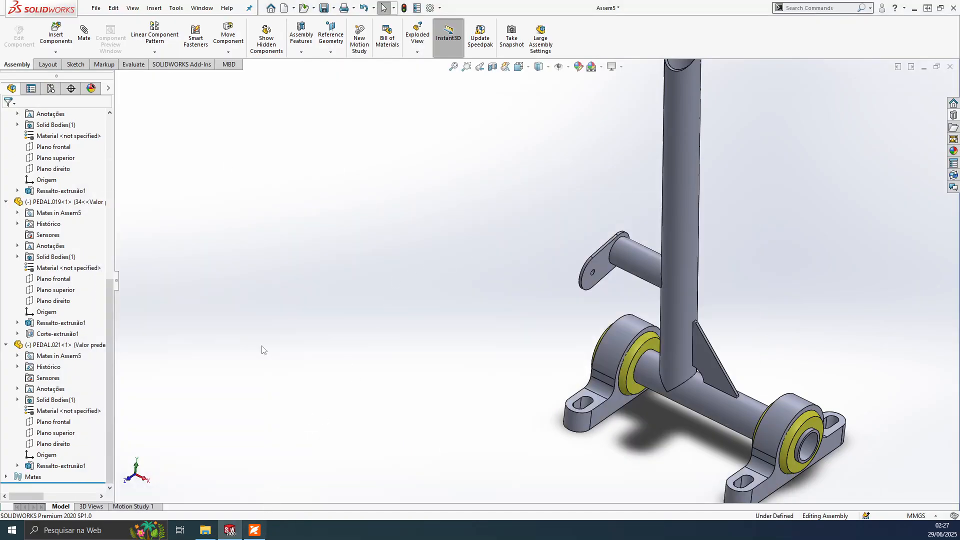
- Insert PEDAL.019 in its 70 configuration and place it in the empty space beside the upright tube
click(55, 35)
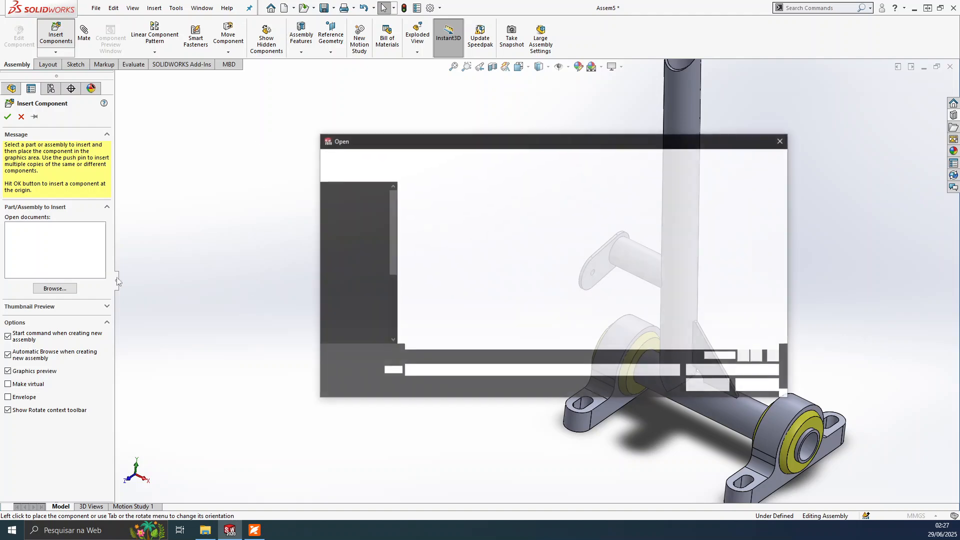
click(459, 275)
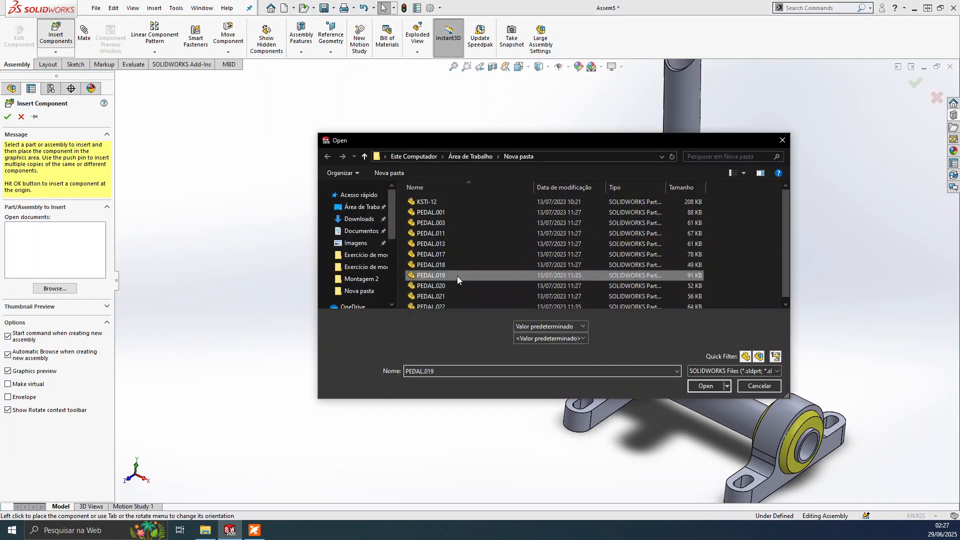
click(552, 326)
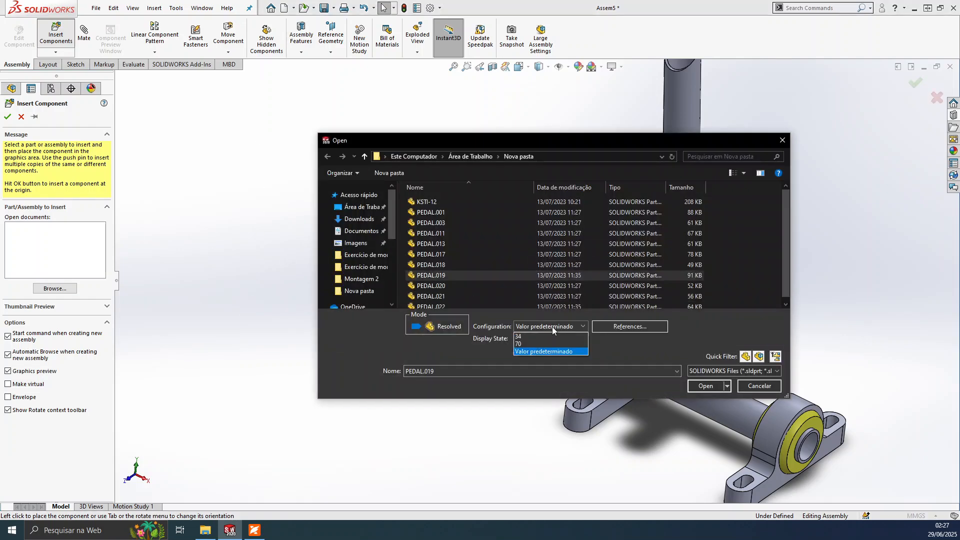
click(527, 344)
click(705, 386)
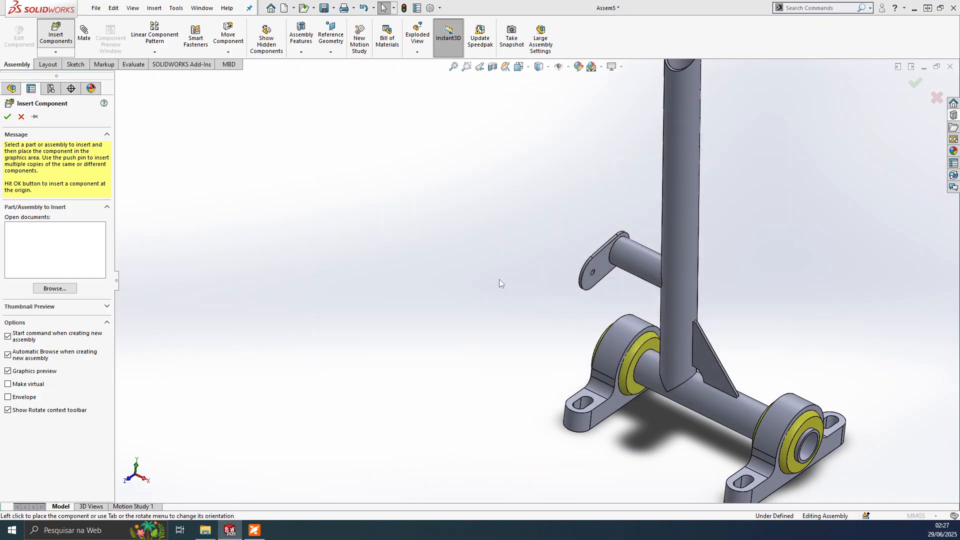
click(462, 258)
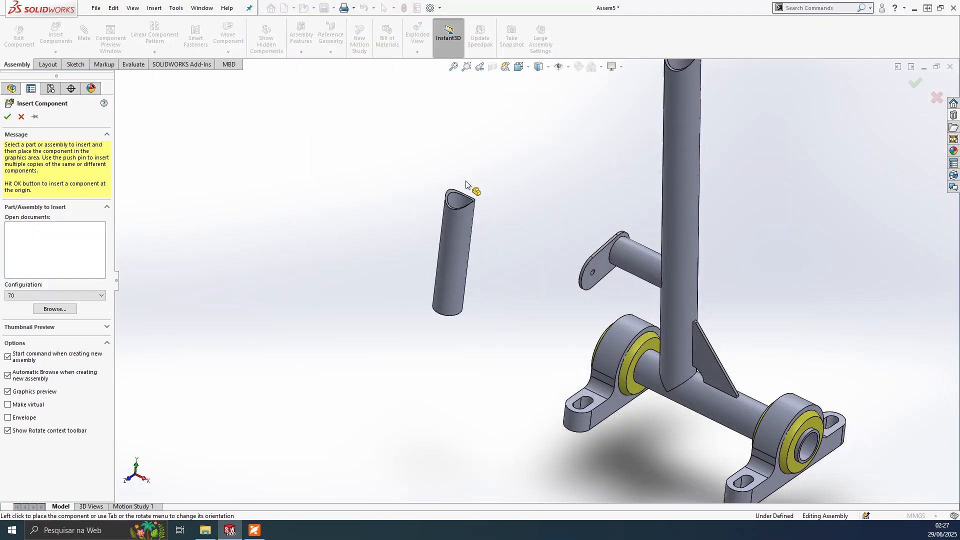
- Add a concentric mate between the notched end face of the new PEDAL.019 tube and the outer face of the long PEDAL.017 tube
scroll(462, 208, down, 3)
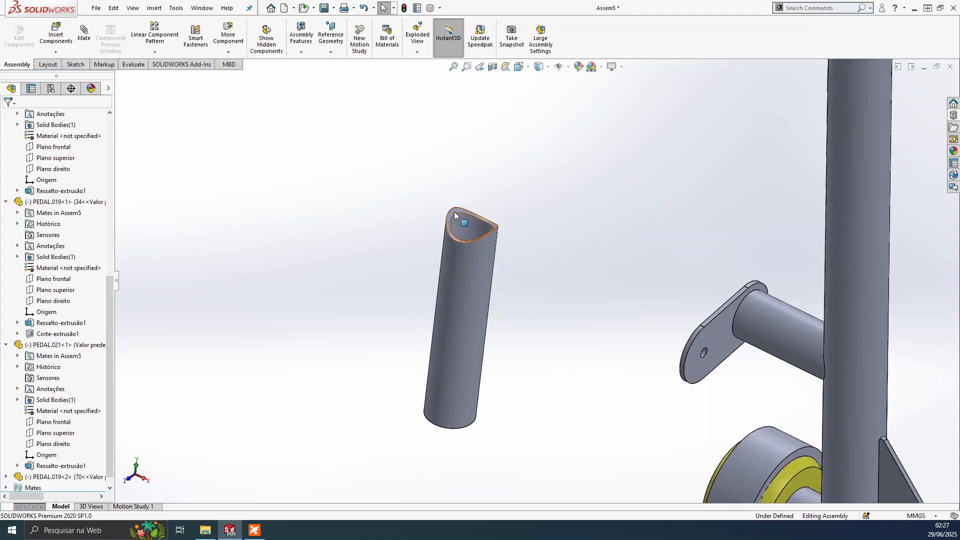
click(454, 215)
scroll(547, 197, up, 2)
middle_drag(562, 196, 725, 236)
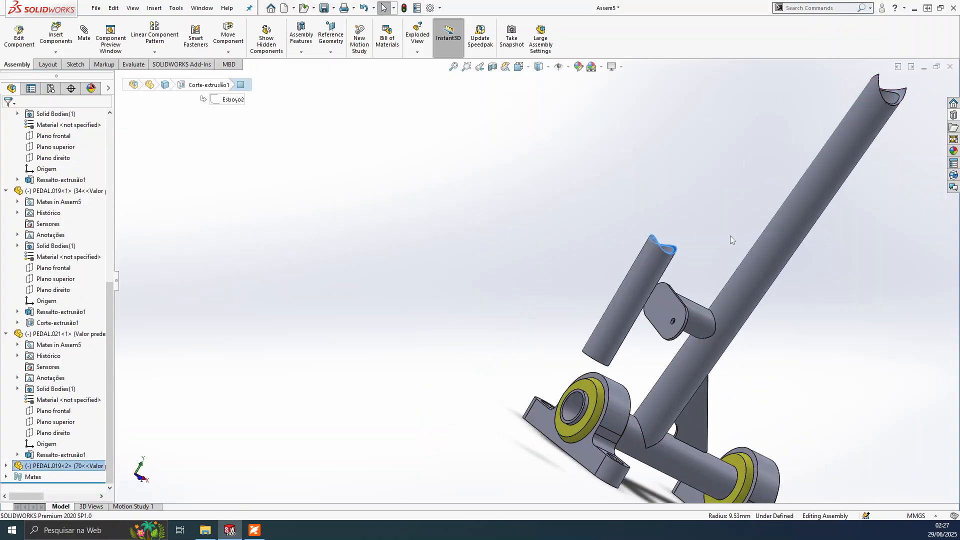
ctrl+click(778, 233)
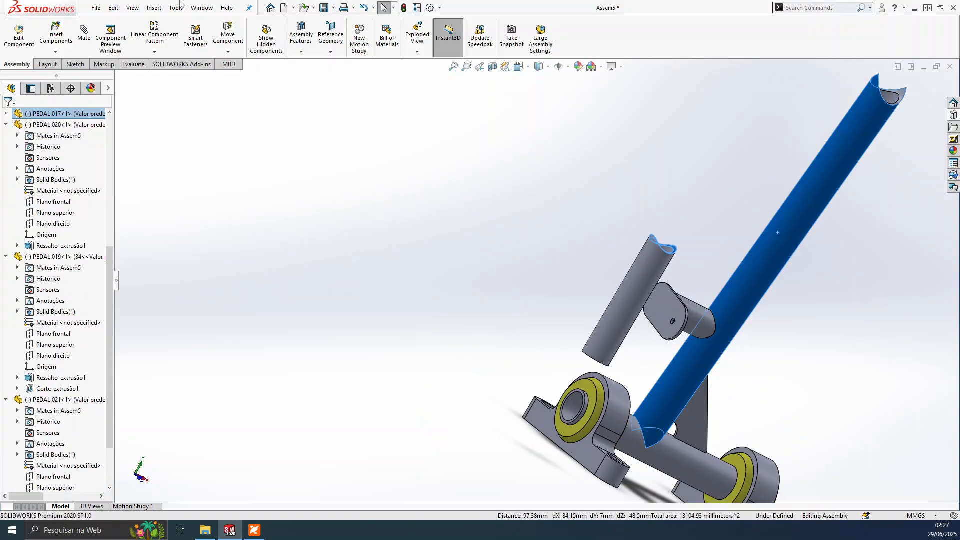
ctrl+click(671, 304)
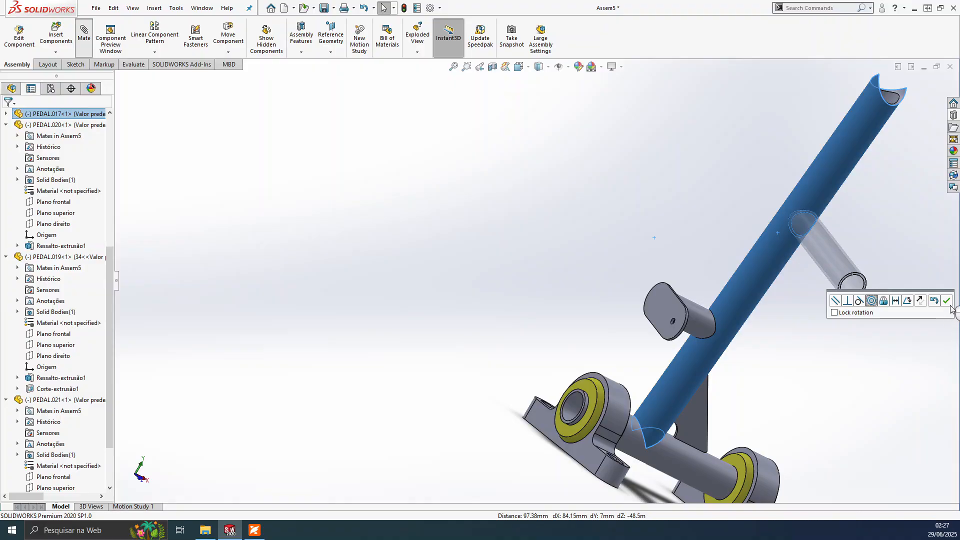
click(947, 302)
key(Escape)
- Move the new PEDAL.019 tube to the short tube's side of the long tube, above it, checking the placement in Montagem.pdf
middle_drag(671, 208, 565, 195)
drag(683, 239, 653, 179)
middle_drag(725, 255, 794, 256)
drag(840, 204, 738, 184)
key(Escape)
click(256, 530)
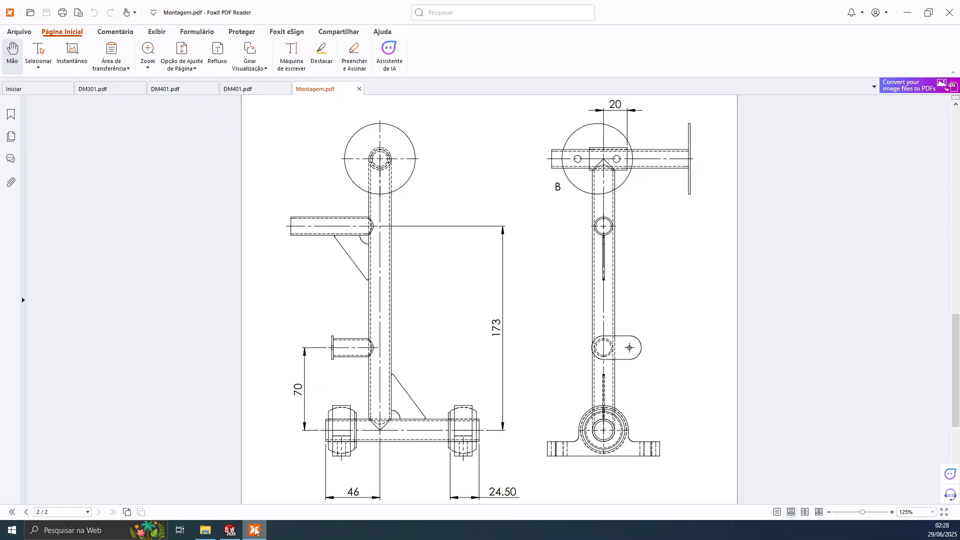
click(255, 530)
- Mate Plano direito of the short PEDAL.019 tube with Plano direito of the new longer PEDAL.019 tube
scroll(833, 148, down, 2)
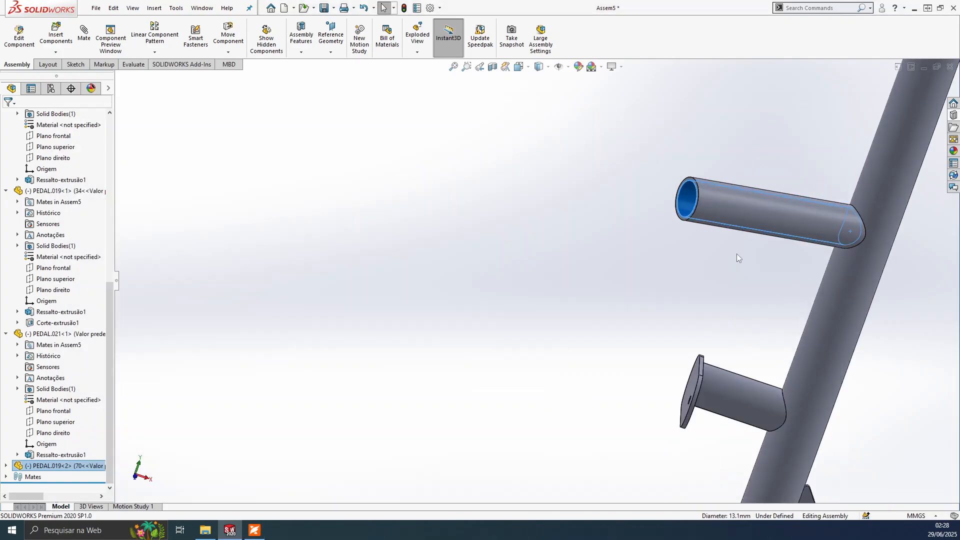
click(5, 466)
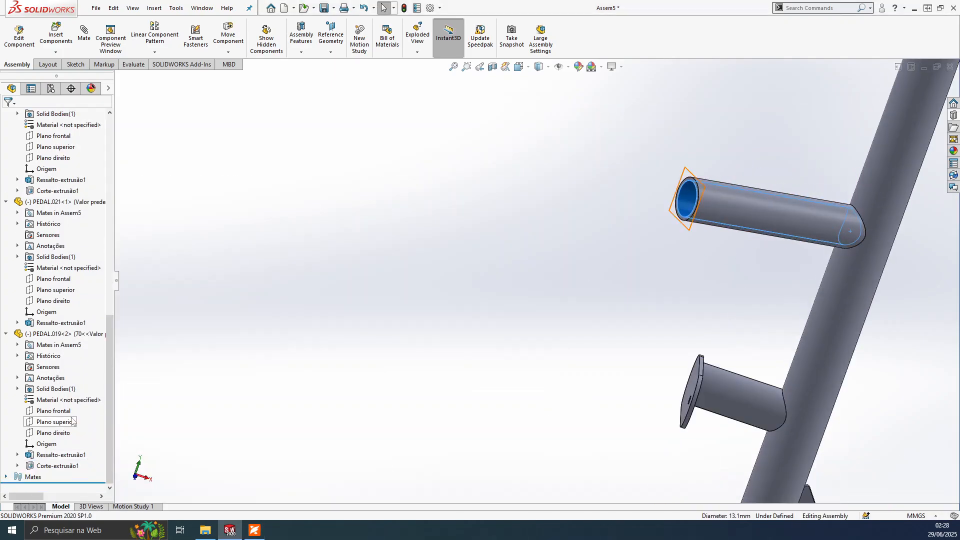
click(36, 434)
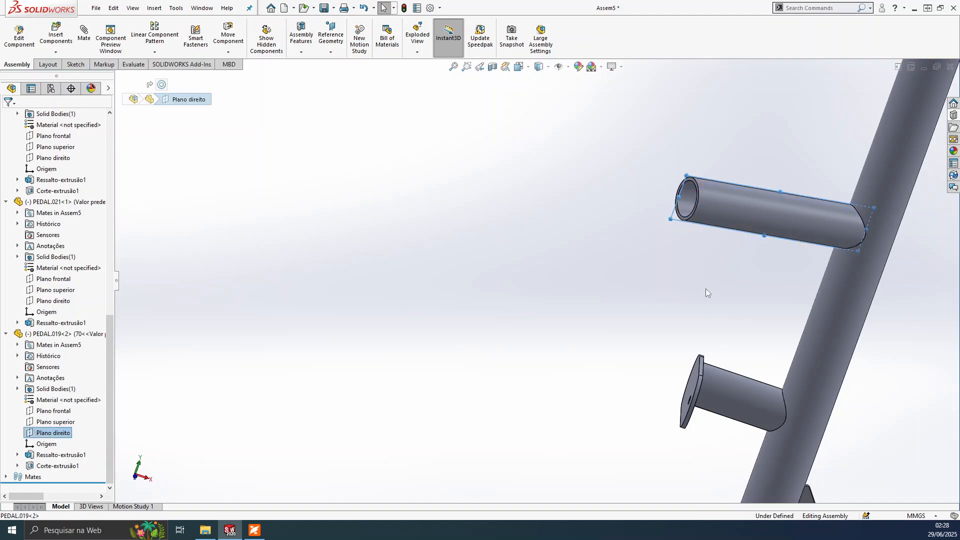
middle_drag(676, 206, 723, 175)
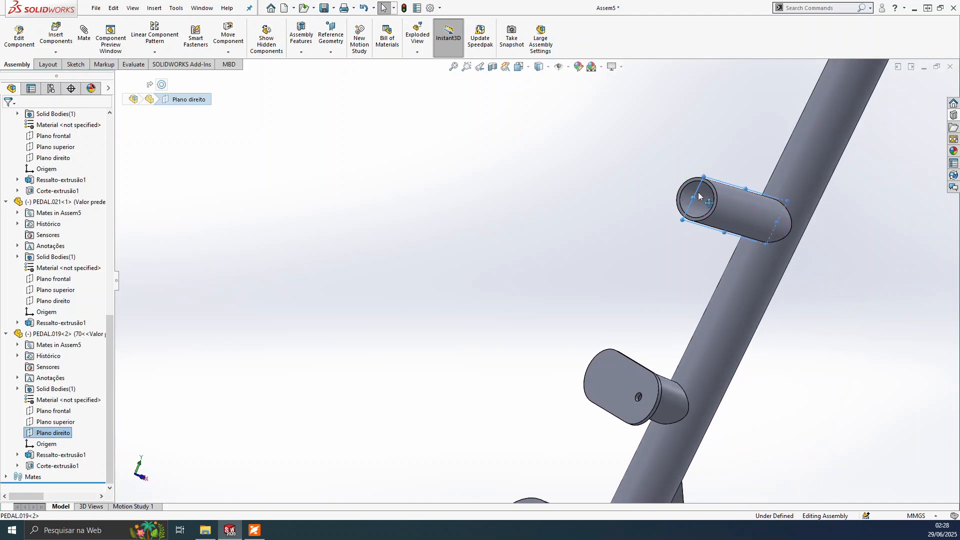
middle_drag(647, 296, 610, 377)
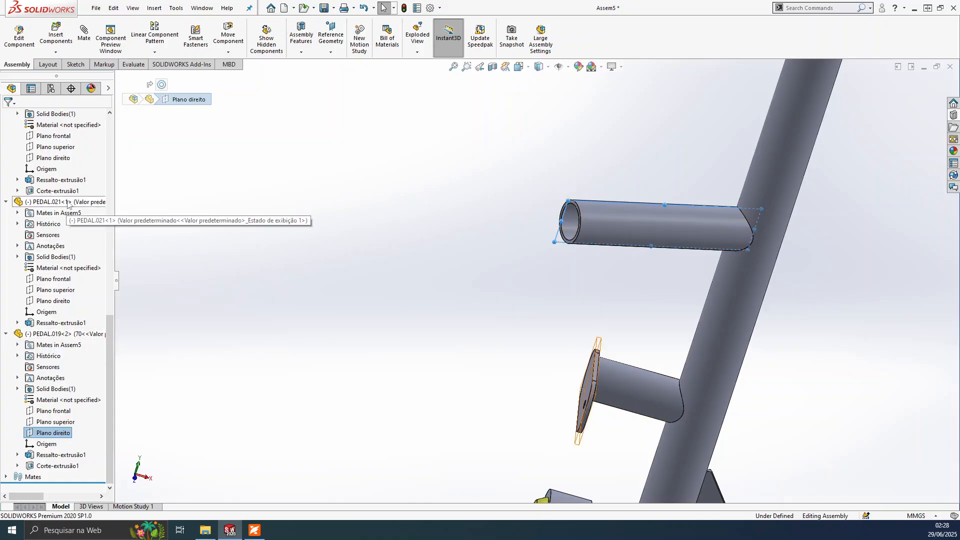
scroll(69, 203, up, 1)
scroll(69, 195, up, 3)
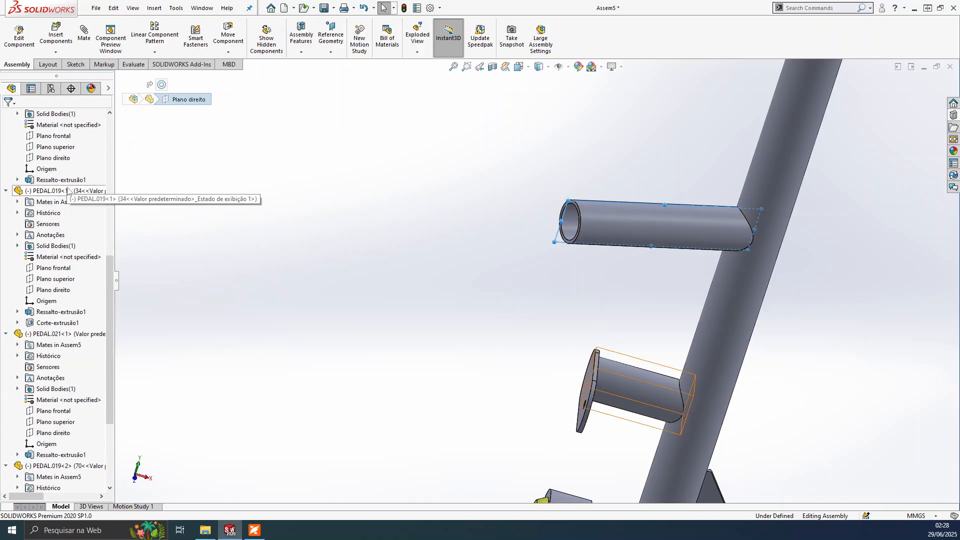
click(55, 269)
middle_drag(452, 366, 799, 449)
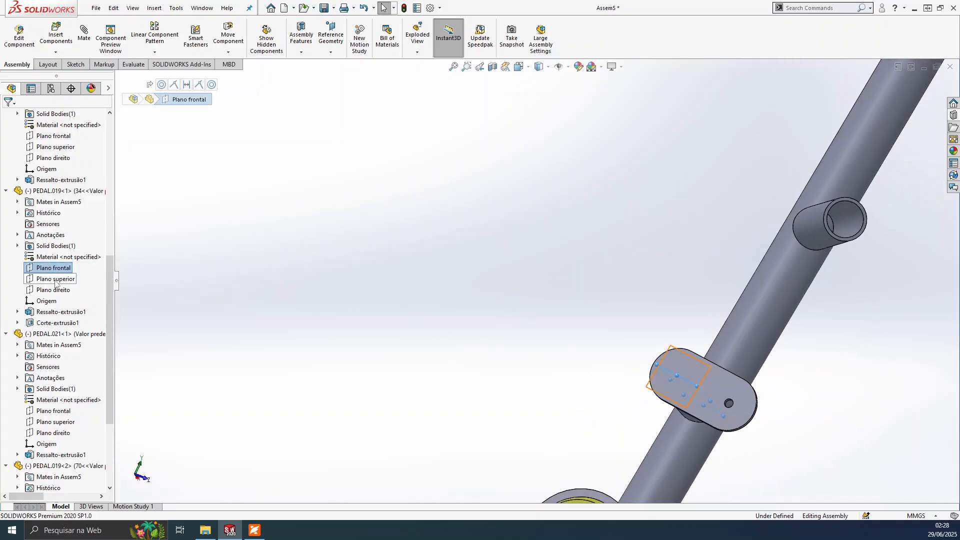
middle_drag(532, 328, 724, 403)
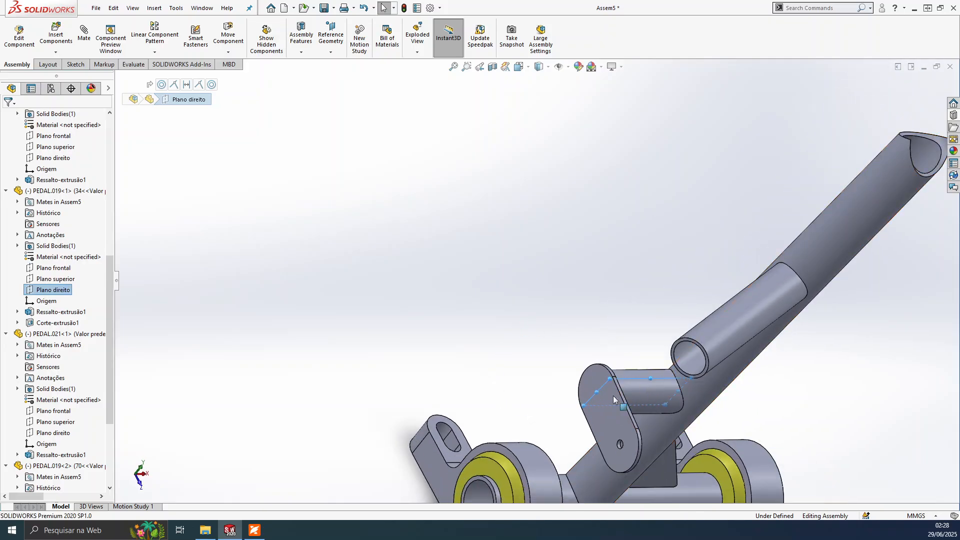
scroll(726, 330, down, 2)
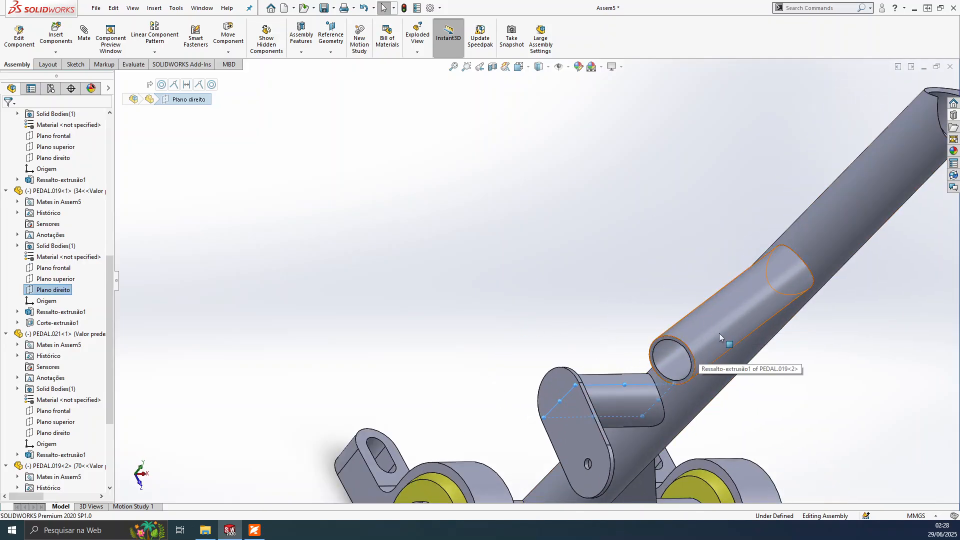
scroll(109, 338, down, 4)
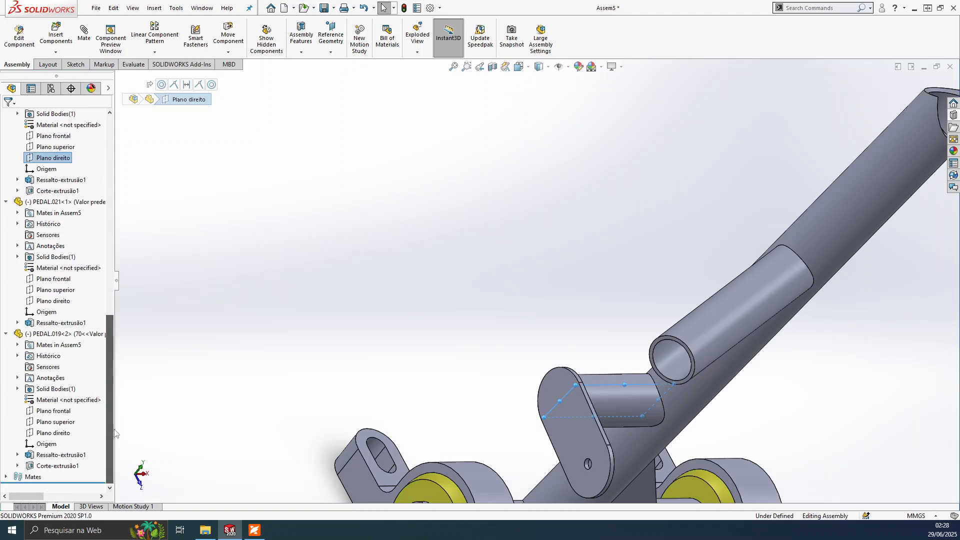
ctrl+click(55, 433)
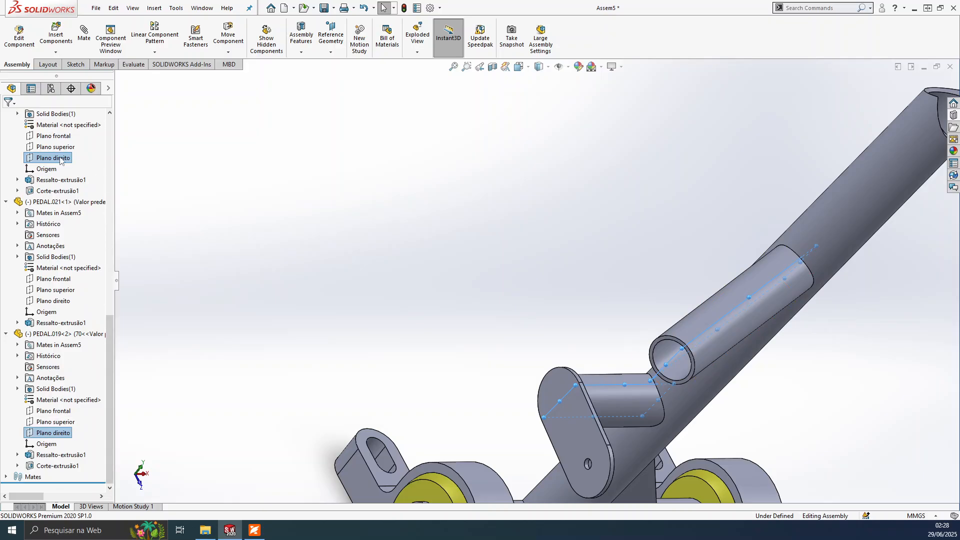
click(86, 38)
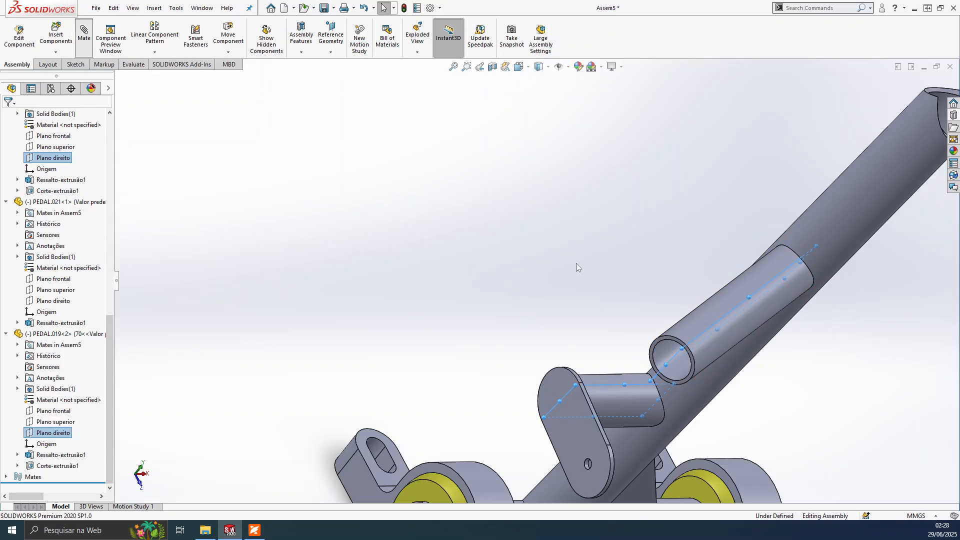
click(888, 358)
key(Escape)
- Test how the mated tubes move and look up the longer PEDAL.019 tube's height above the base tube in Montagem.pdf
drag(650, 272, 726, 235)
middle_drag(586, 320, 340, 535)
click(254, 531)
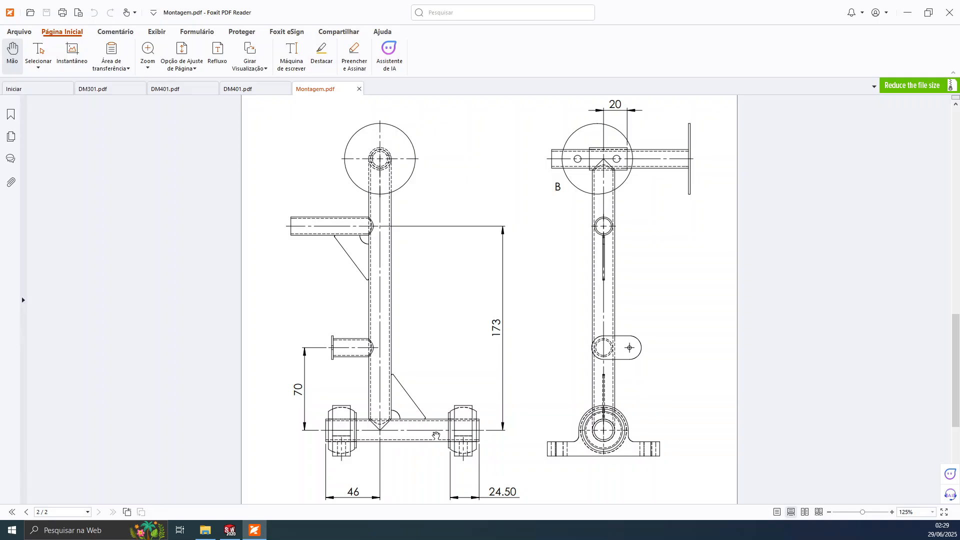
click(256, 531)
click(511, 322)
scroll(576, 325, down, 3)
middle_drag(575, 325, 543, 287)
scroll(632, 327, up, 6)
middle_drag(657, 331, 673, 283)
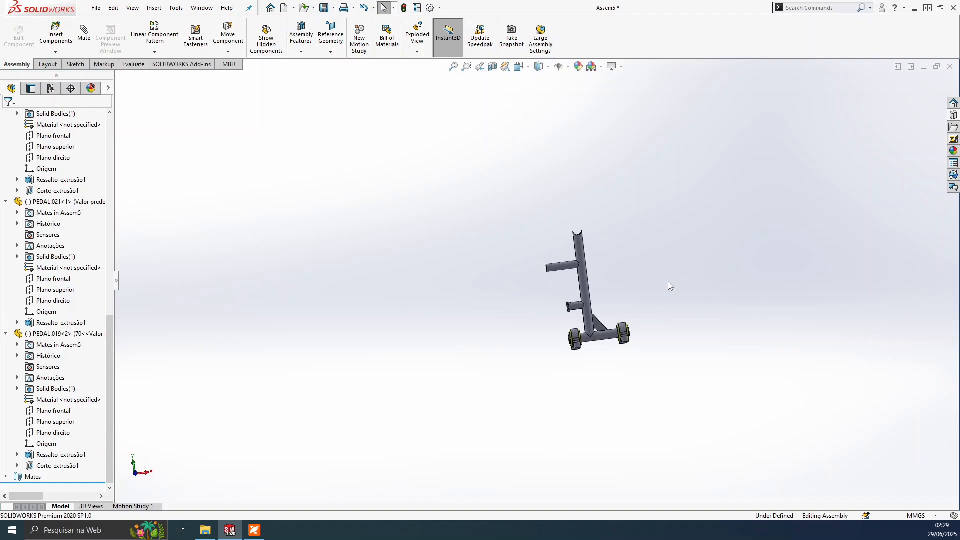
scroll(494, 328, down, 5)
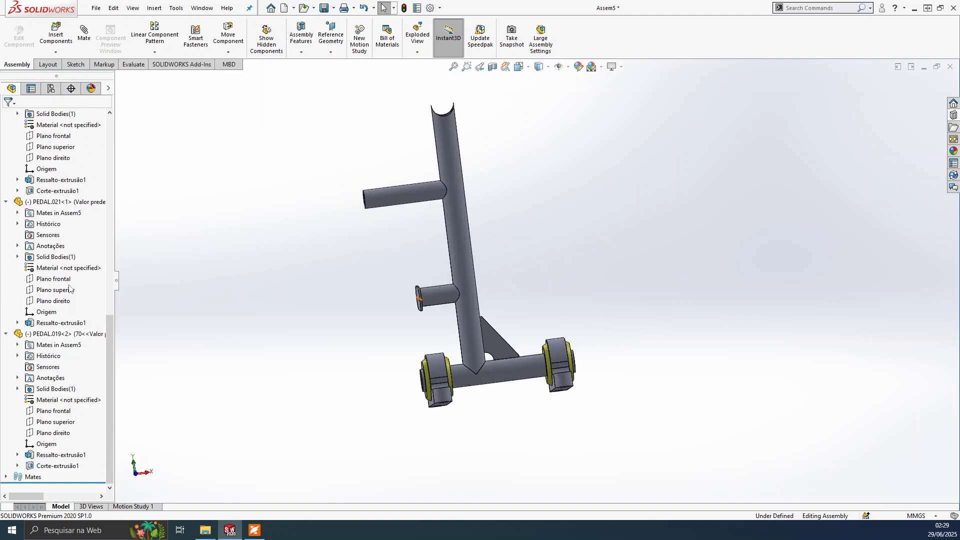
- Add a 173 mm distance mate between Plano frontal of the longer PEDAL.019 tube and Plano superior of the PEDAL.003 base tube
click(413, 205)
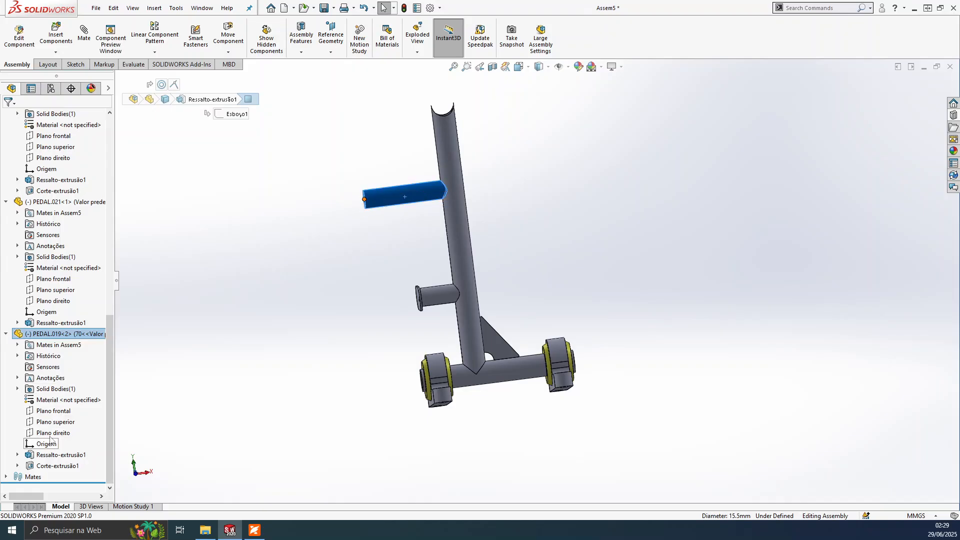
click(50, 411)
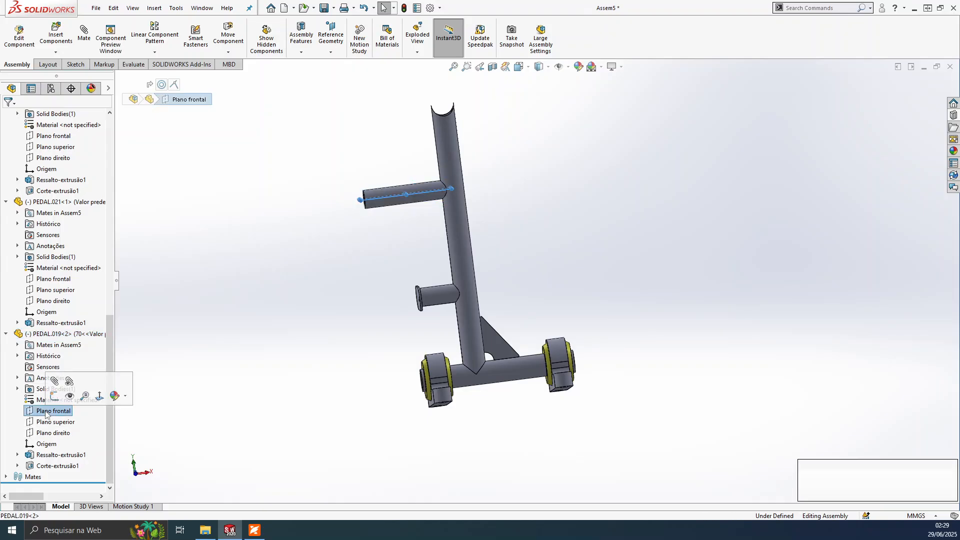
middle_drag(320, 315, 281, 347)
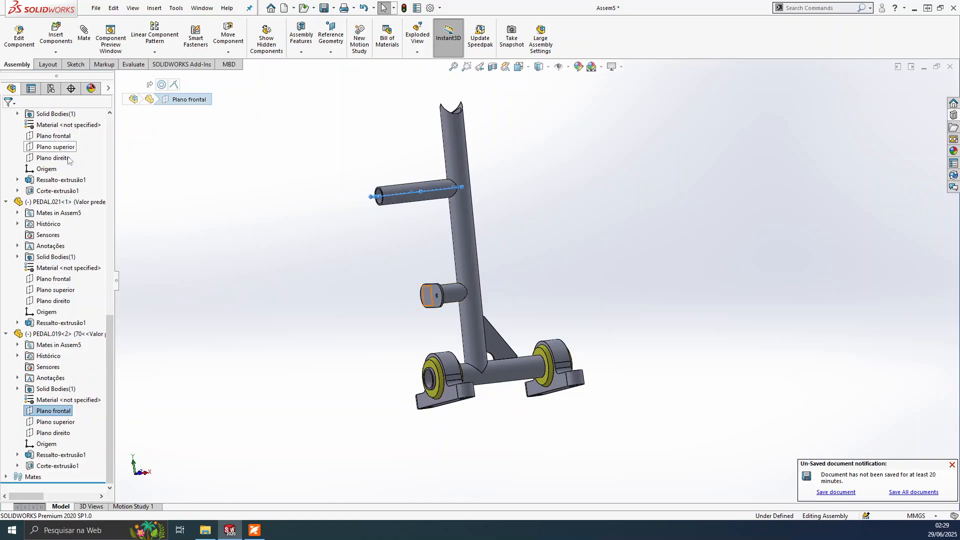
scroll(83, 205, up, 7)
scroll(82, 237, up, 6)
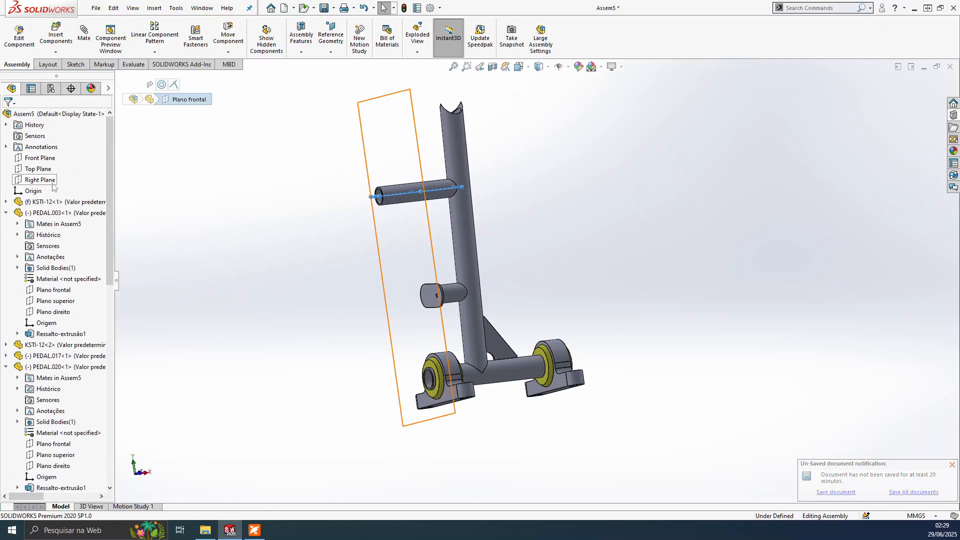
click(50, 303)
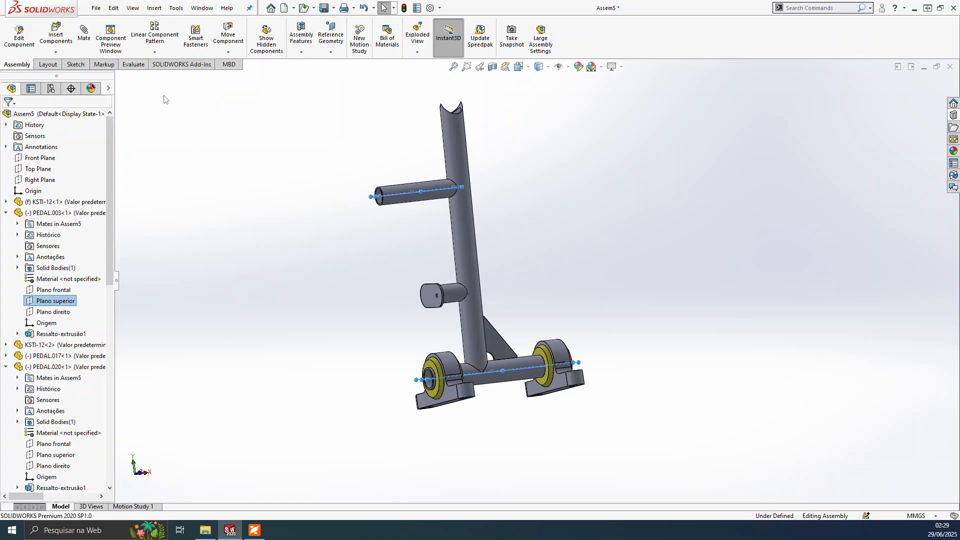
click(84, 34)
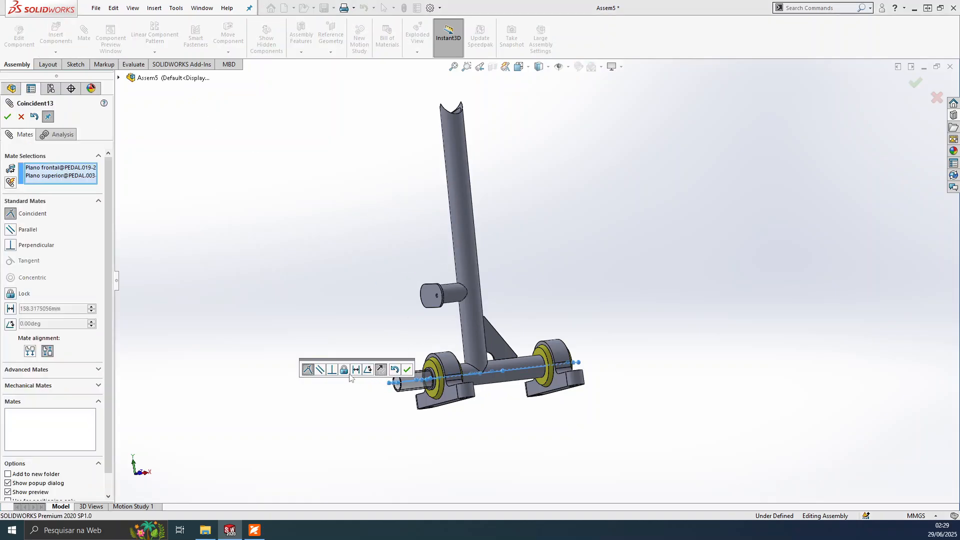
click(356, 370)
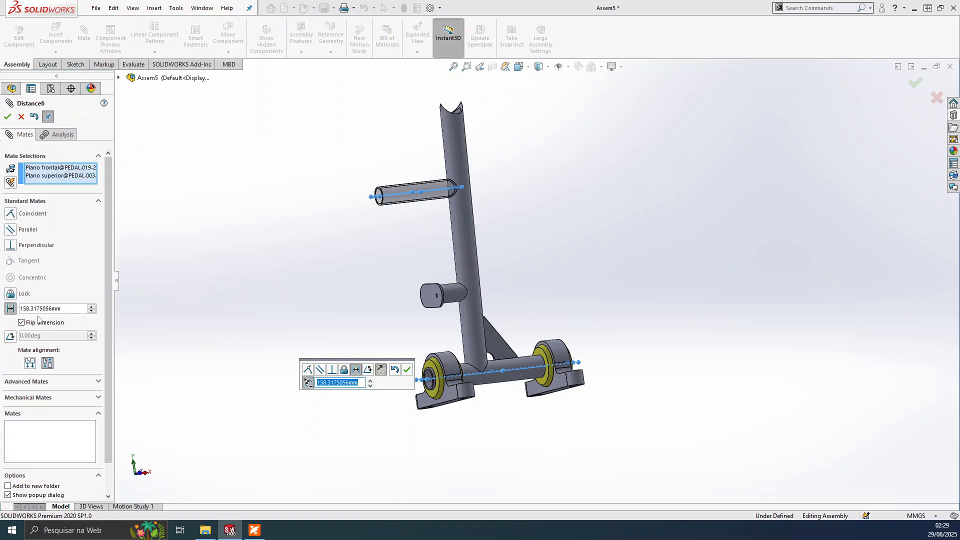
text(173)
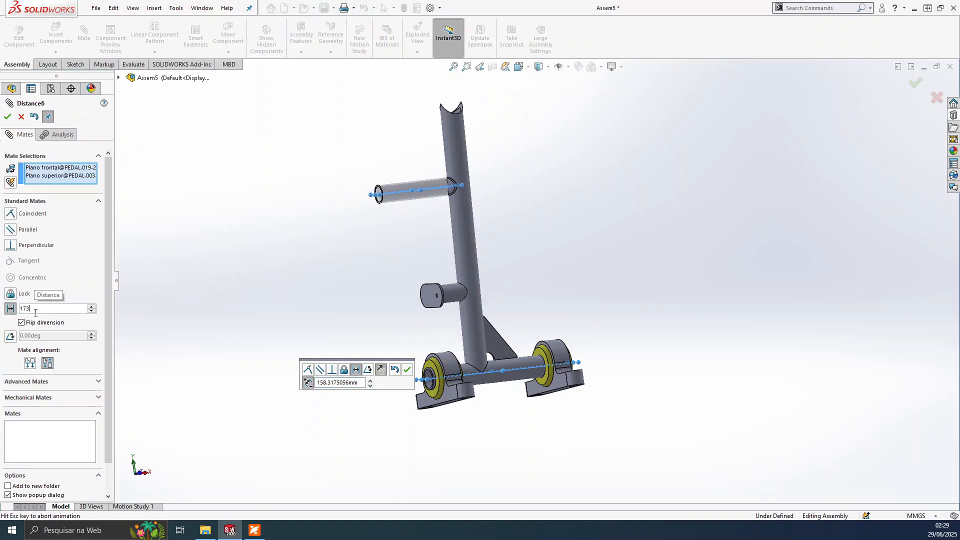
key(Return)
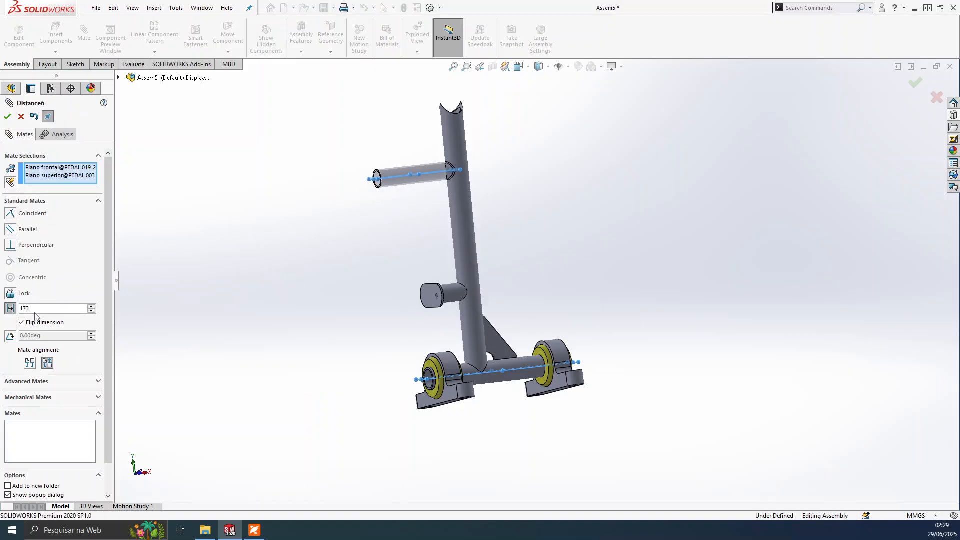
click(7, 116)
key(Escape)
- Test how the longer PEDAL.019 tube moves and inspect the assembly from several angles
middle_drag(319, 274, 280, 238)
scroll(280, 238, up, 3)
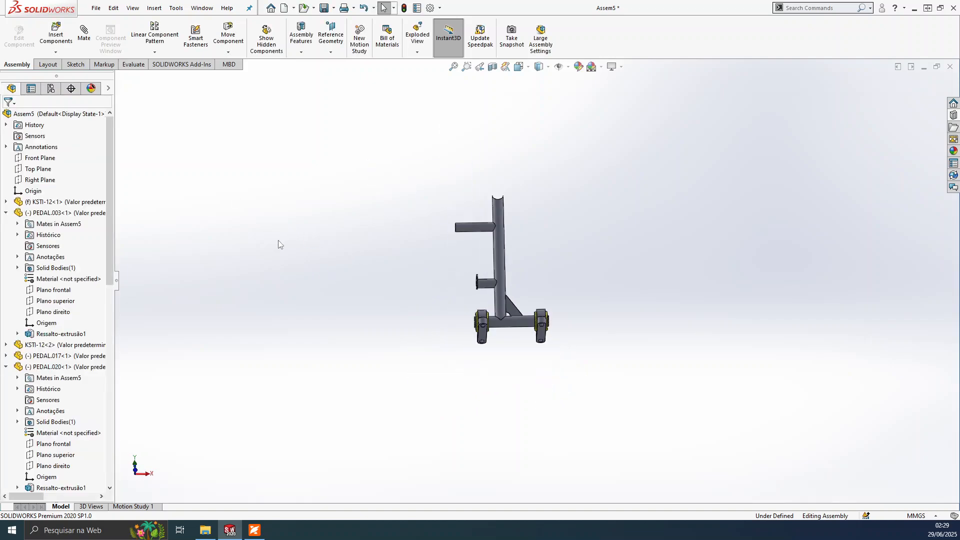
scroll(281, 238, down, 4)
drag(852, 199, 849, 248)
scroll(849, 248, up, 1)
scroll(809, 280, down, 2)
middle_drag(808, 281, 696, 430)
scroll(695, 430, up, 3)
middle_drag(663, 346, 647, 368)
scroll(637, 281, down, 3)
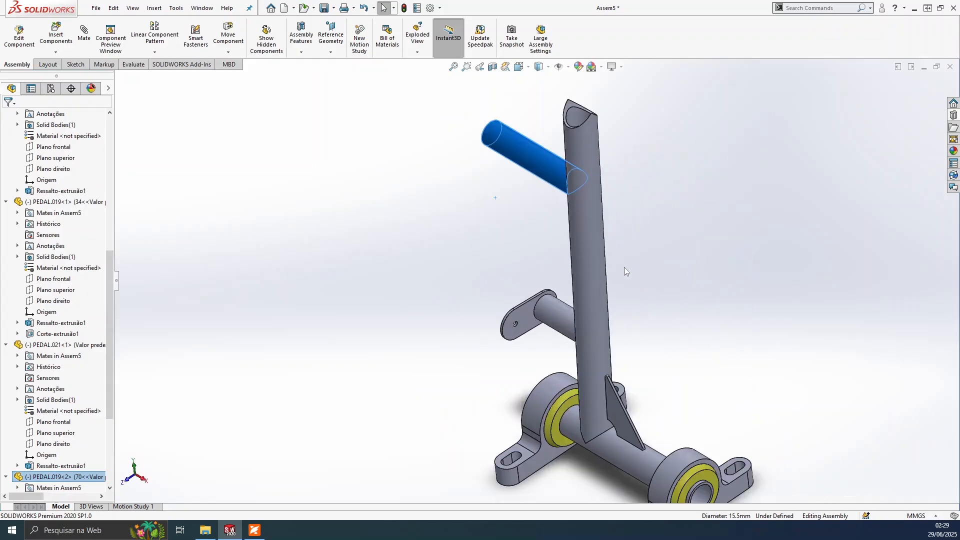
- Copy the triangular PEDAL.020 gusset into the open space beside the upright and rotate the copy slightly
mouse_move(541, 162)
middle_down()
mouse_move(453, 235)
mouse_move(484, 187)
mouse_move(540, 156)
middle_up()
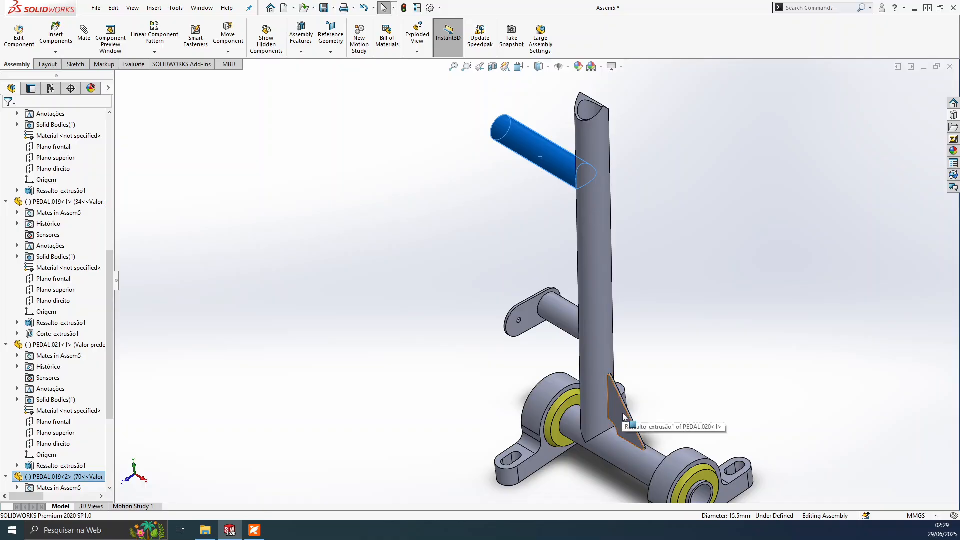
ctrl+drag(623, 417, 420, 265)
right_drag(423, 264, 326, 381)
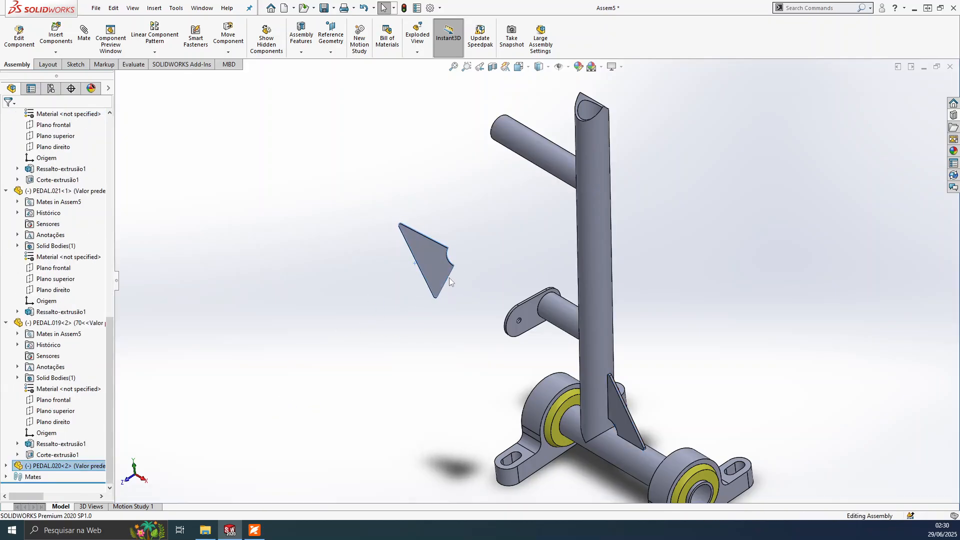
mouse_move(436, 245)
right_down()
mouse_move(408, 235)
mouse_move(410, 166)
mouse_move(410, 196)
mouse_move(450, 245)
right_up()
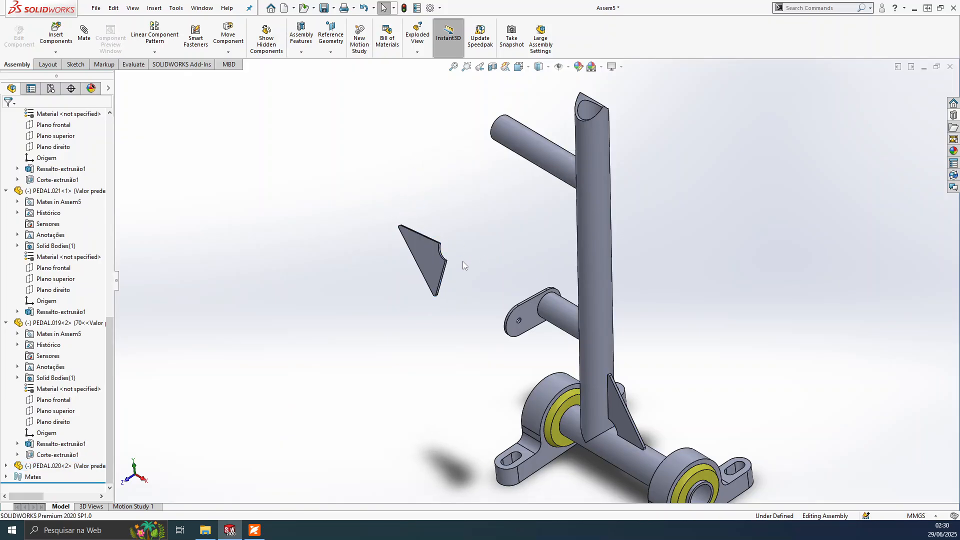
- Add a coincident mate between Plano frontal of the new PEDAL.020 gusset and Plano frontal of the PEDAL.003 tube
scroll(460, 266, down, 3)
scroll(440, 271, down, 2)
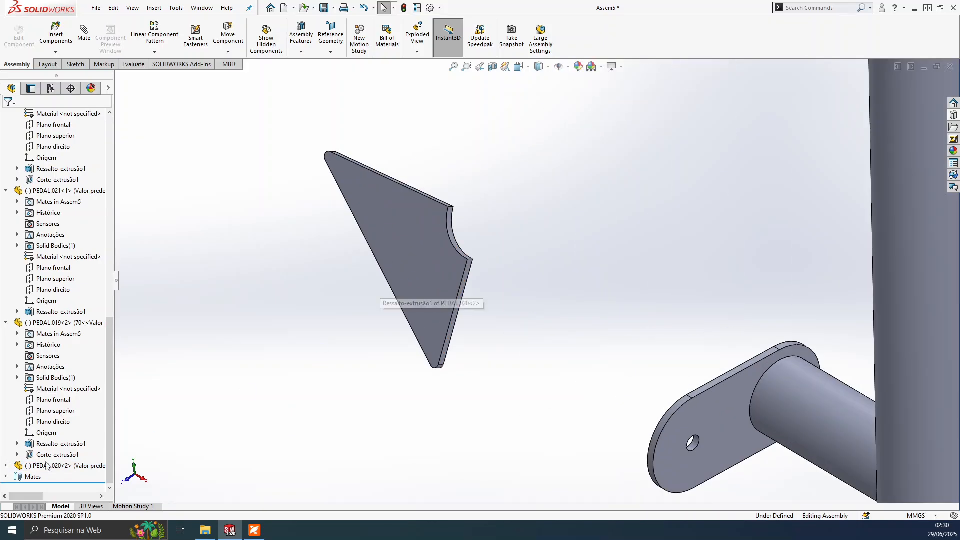
click(6, 466)
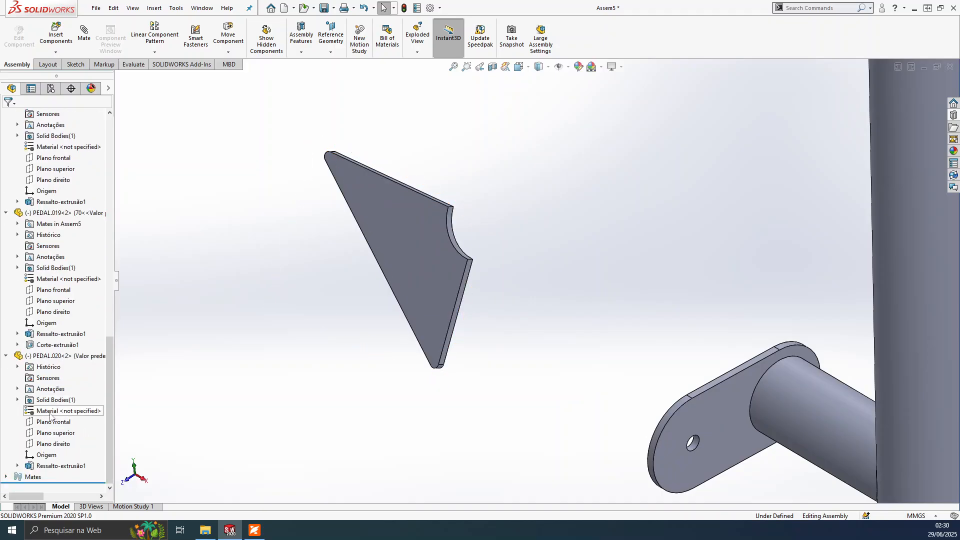
click(53, 422)
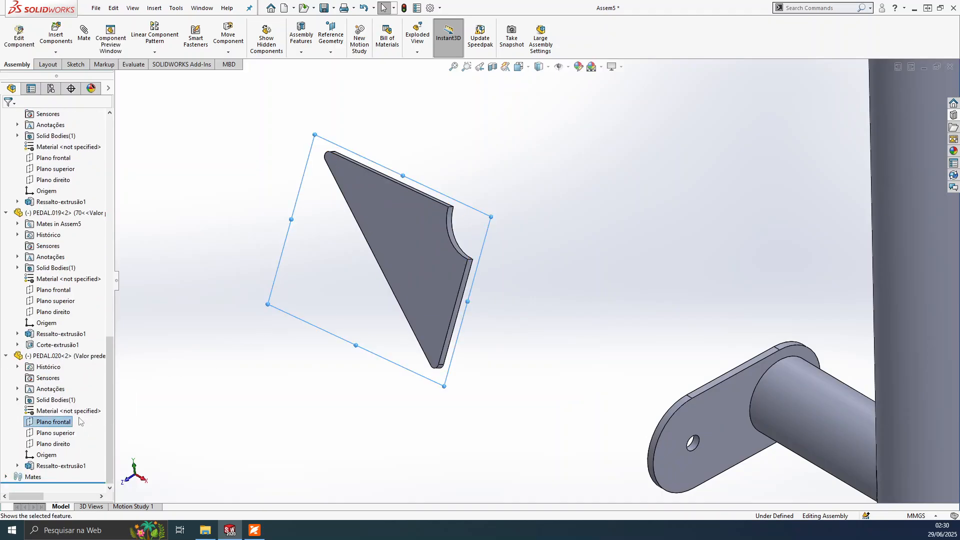
scroll(459, 318, up, 3)
middle_drag(493, 291, 585, 310)
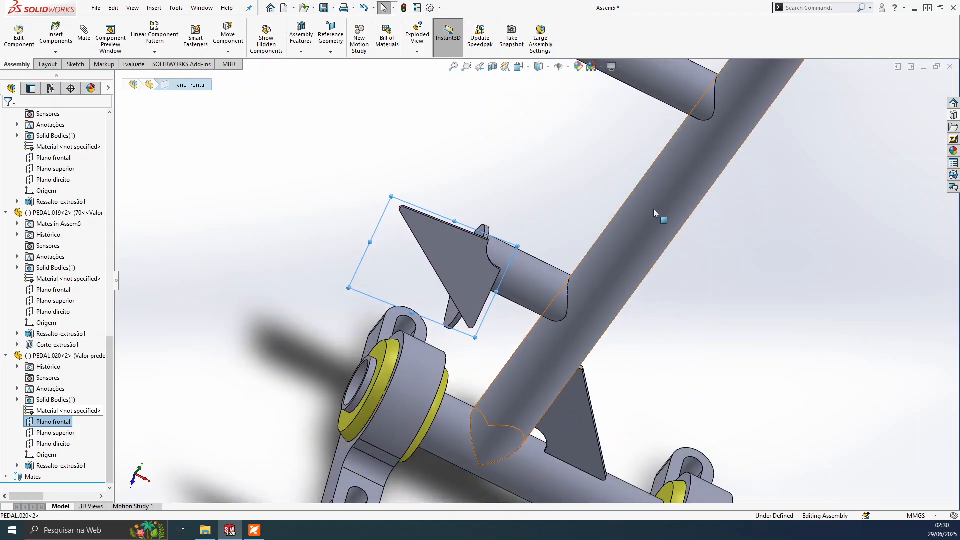
scroll(649, 215, down, 2)
scroll(643, 231, up, 4)
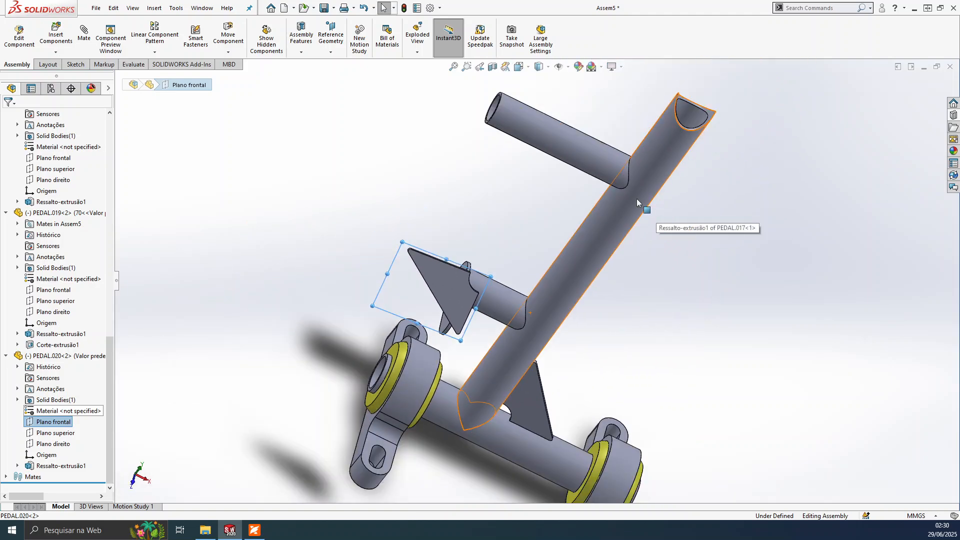
scroll(74, 314, up, 15)
scroll(75, 314, up, 2)
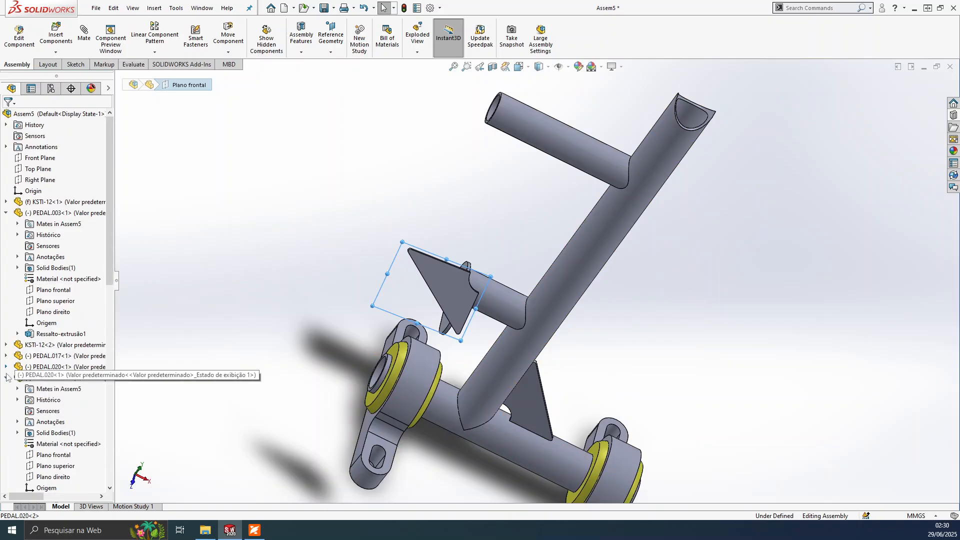
click(6, 378)
scroll(6, 342, down, 4)
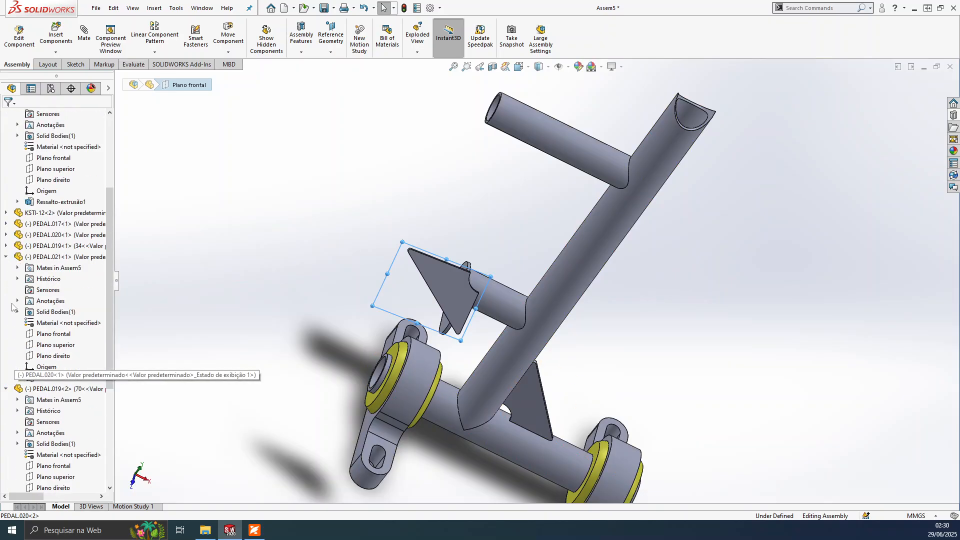
click(6, 257)
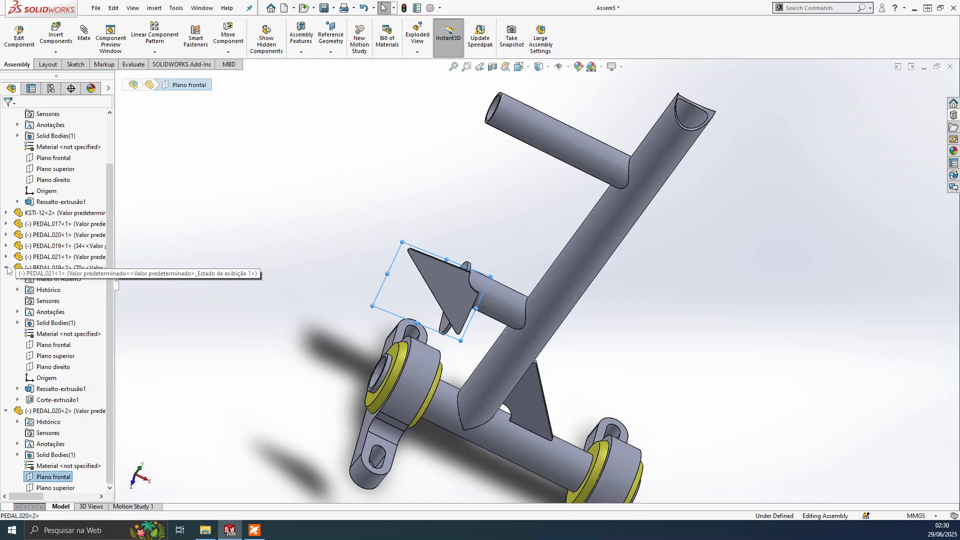
click(7, 268)
scroll(22, 310, up, 2)
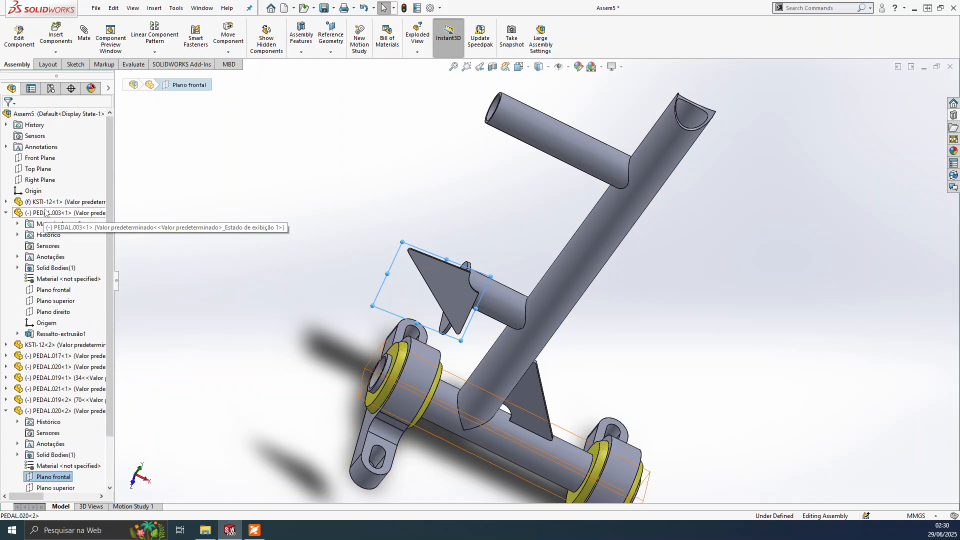
ctrl+click(53, 290)
middle_drag(326, 268, 385, 345)
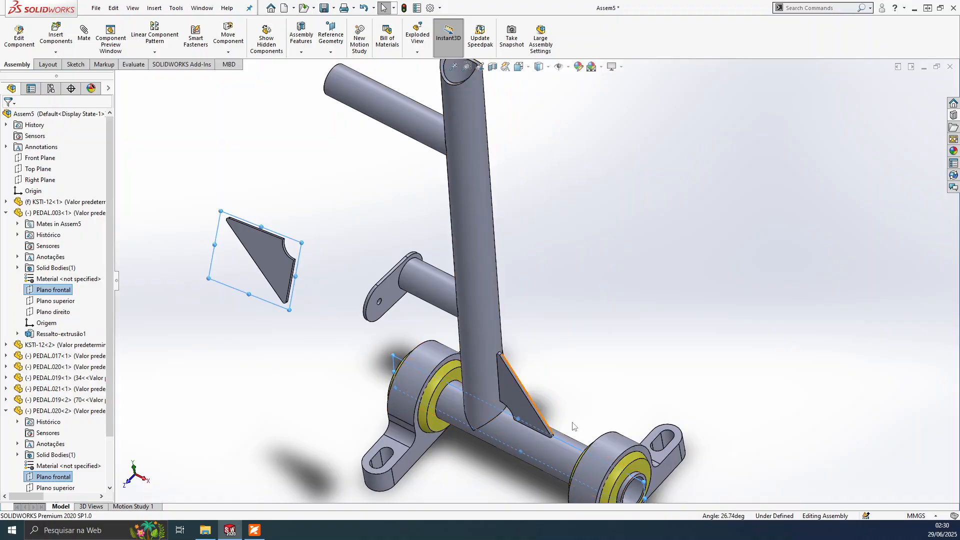
scroll(501, 427, down, 2)
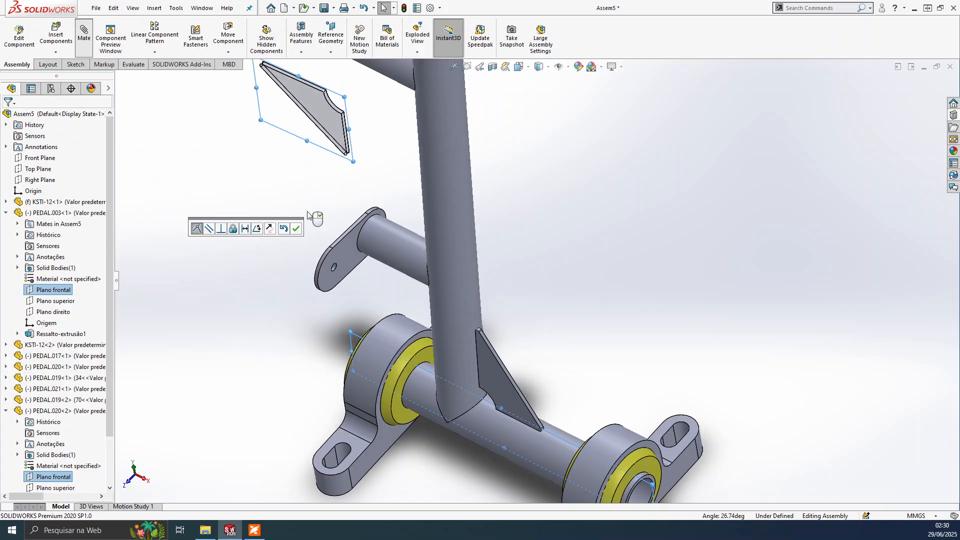
click(297, 228)
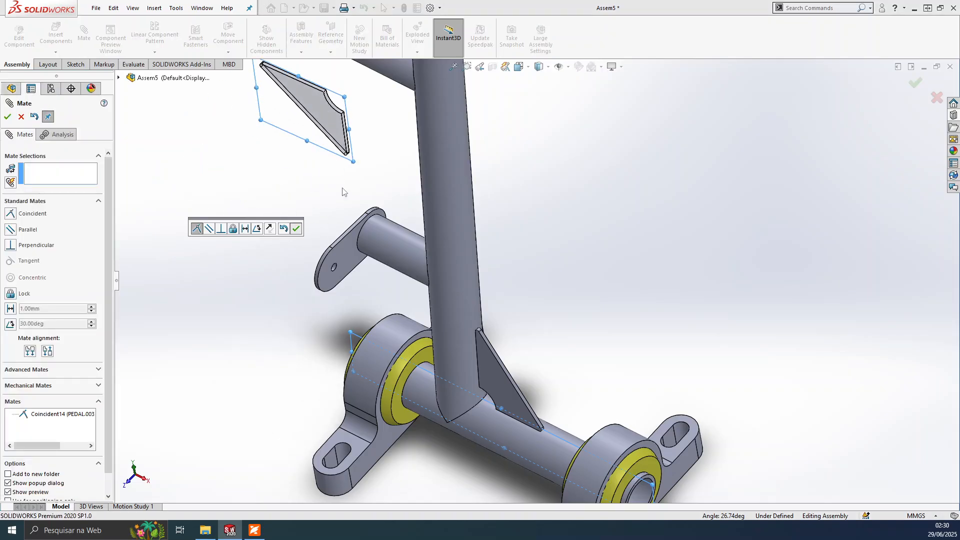
- Add a tangent mate between the new gusset's narrow face beside its notch and the outer face of the long PEDAL.017 tube
scroll(352, 146, down, 5)
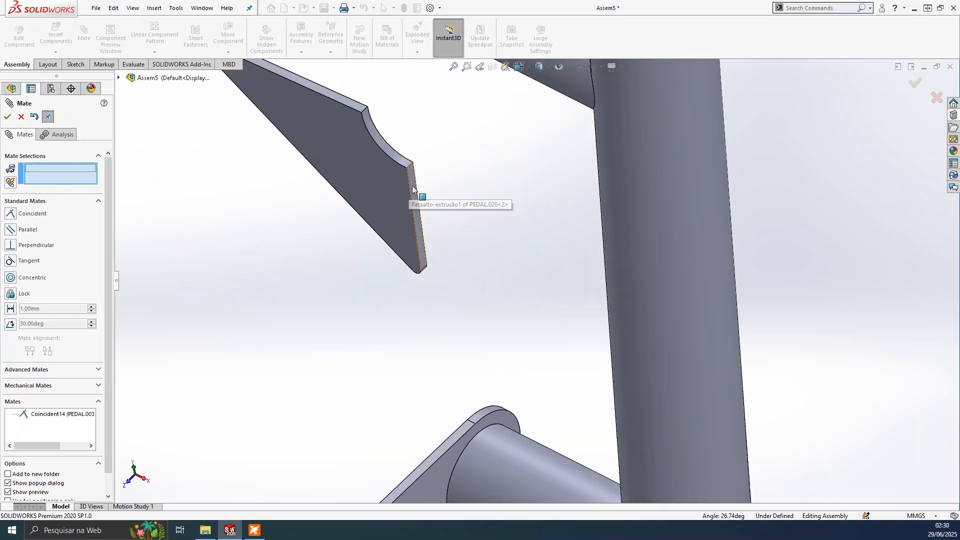
click(423, 213)
scroll(454, 235, up, 1)
middle_drag(454, 235, 604, 242)
click(602, 267)
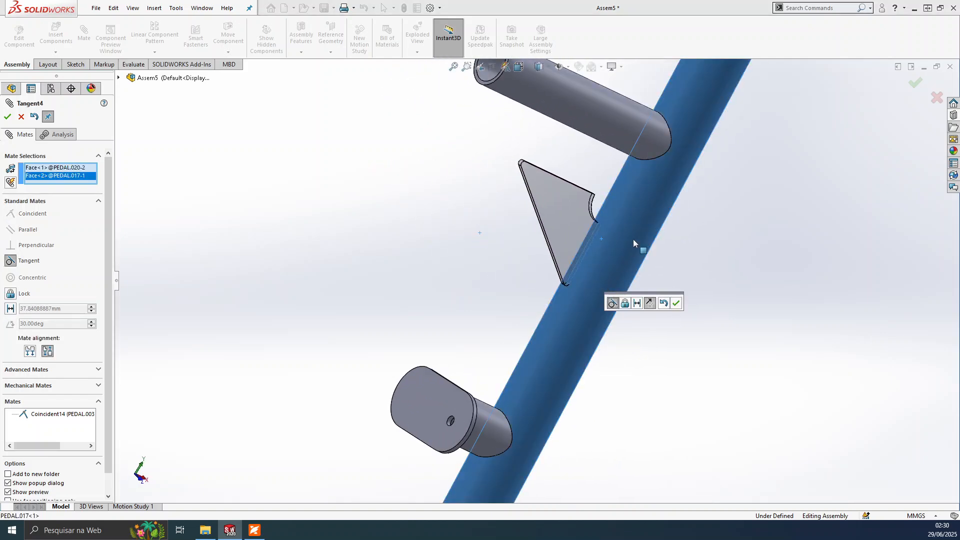
click(676, 303)
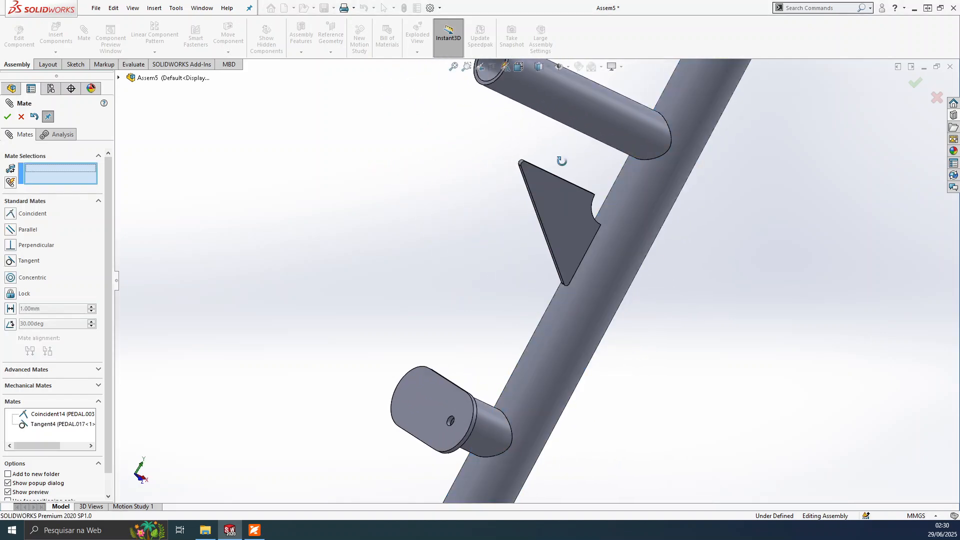
- Add a tangent mate between the new gusset's upper narrow face and the outer face of the longer PEDAL.019 tube, then close the mate command
middle_drag(563, 159, 548, 224)
scroll(555, 210, down, 4)
scroll(560, 200, down, 2)
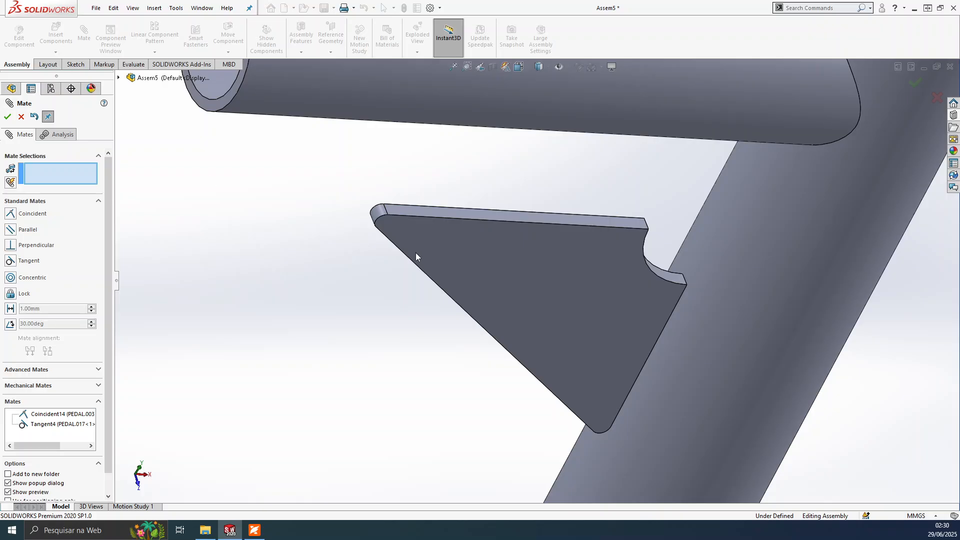
click(433, 210)
scroll(471, 211, up, 3)
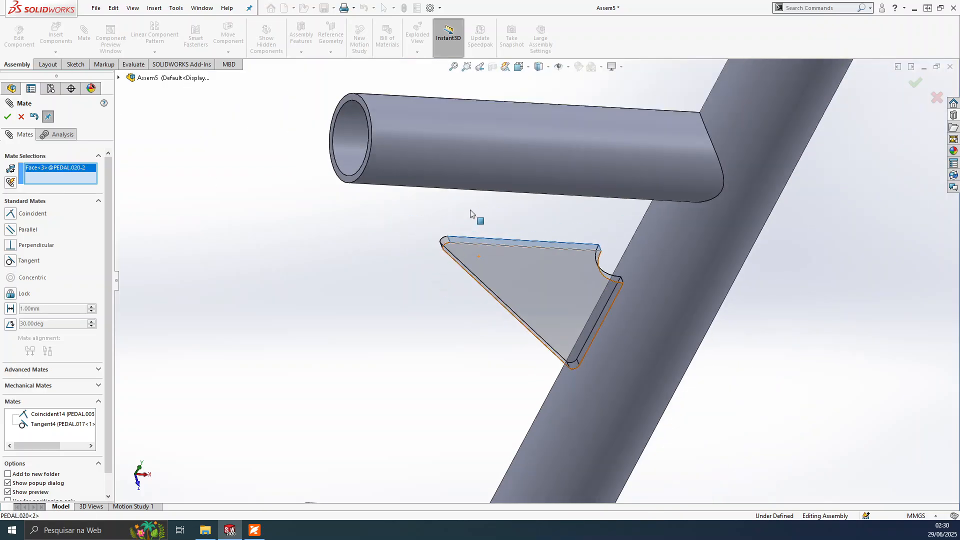
click(486, 161)
click(789, 198)
key(Escape)
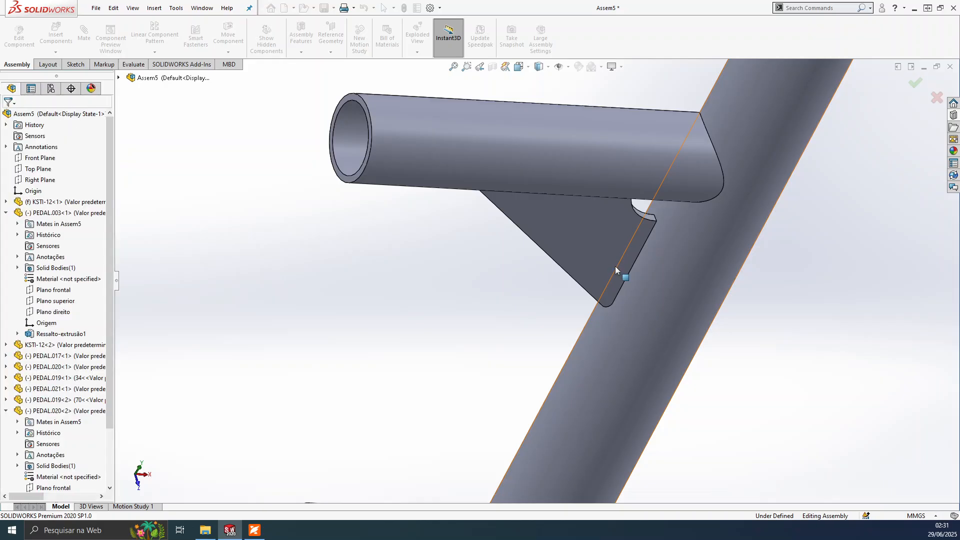
- Test the mated assembly's movement and check the exploded view and parts list in Montagem.pdf in Foxit PDF Reader for the remaining parts
scroll(633, 271, up, 5)
drag(587, 254, 584, 329)
click(255, 530)
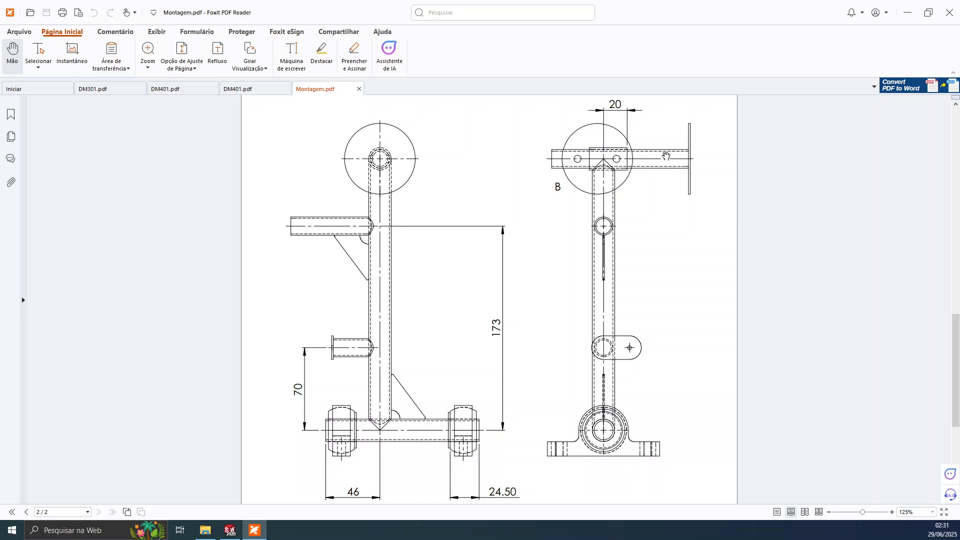
scroll(533, 211, up, 10)
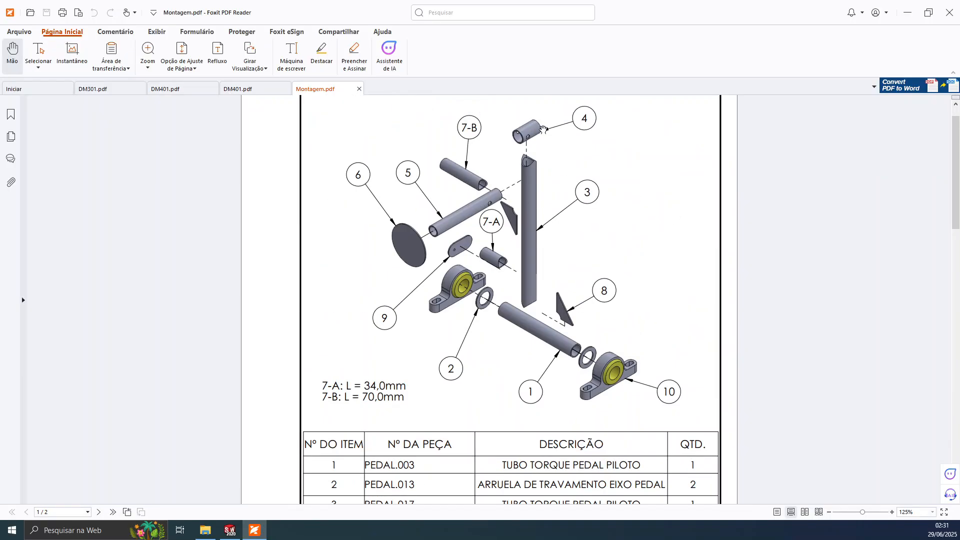
scroll(517, 382, down, 3)
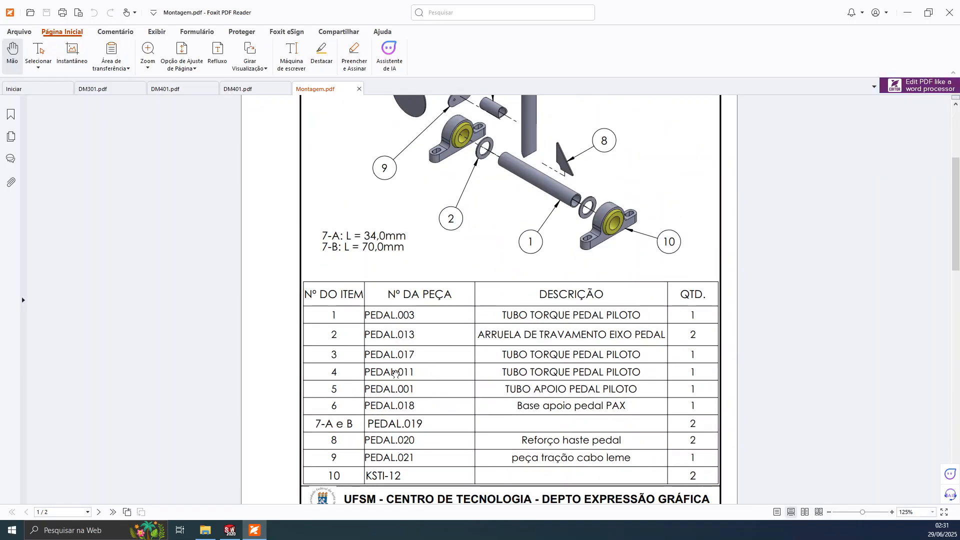
- Check the exploded view in Montagem.pdf, switch to SOLIDWORKS and insert the PEDAL.011 part above the upper end of the PEDAL.017 tube
scroll(427, 304, up, 3)
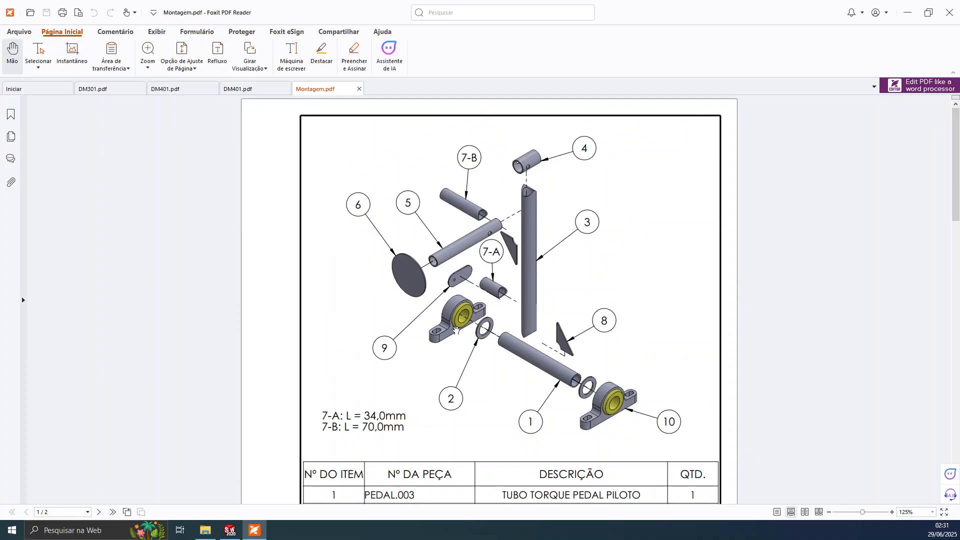
scroll(364, 413, down, 3)
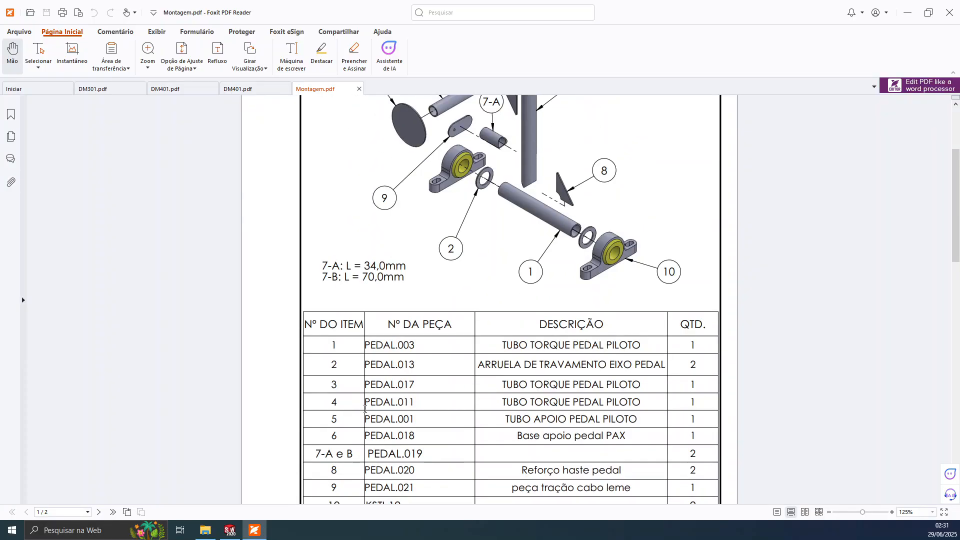
click(255, 530)
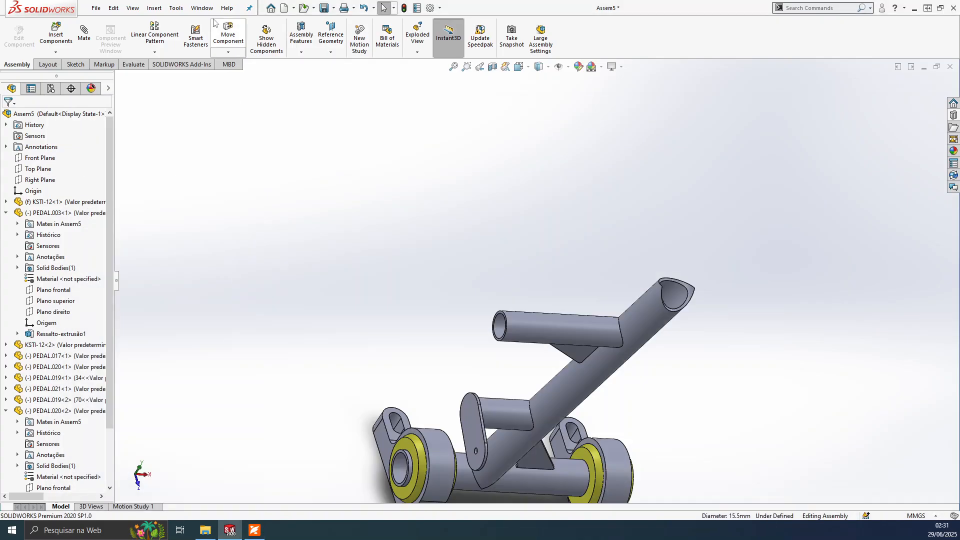
click(55, 36)
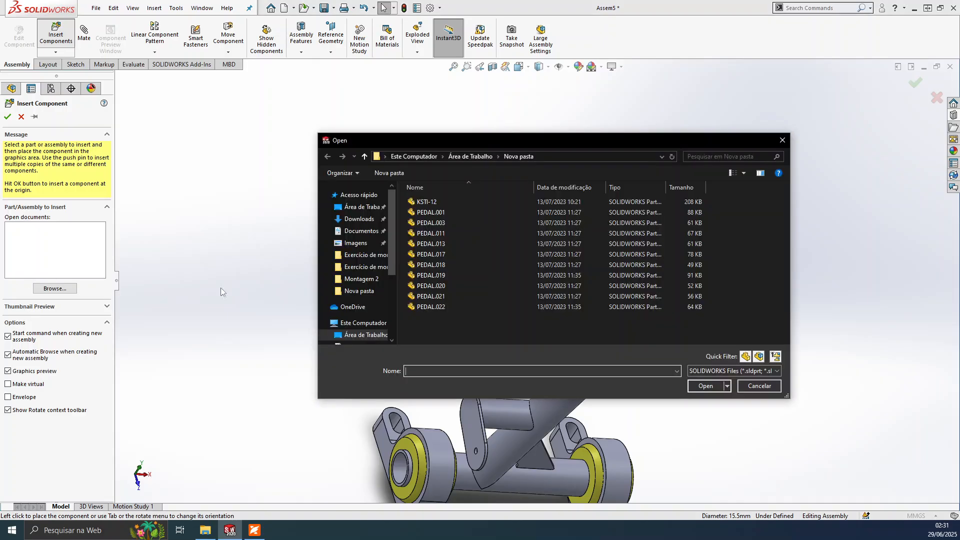
click(445, 234)
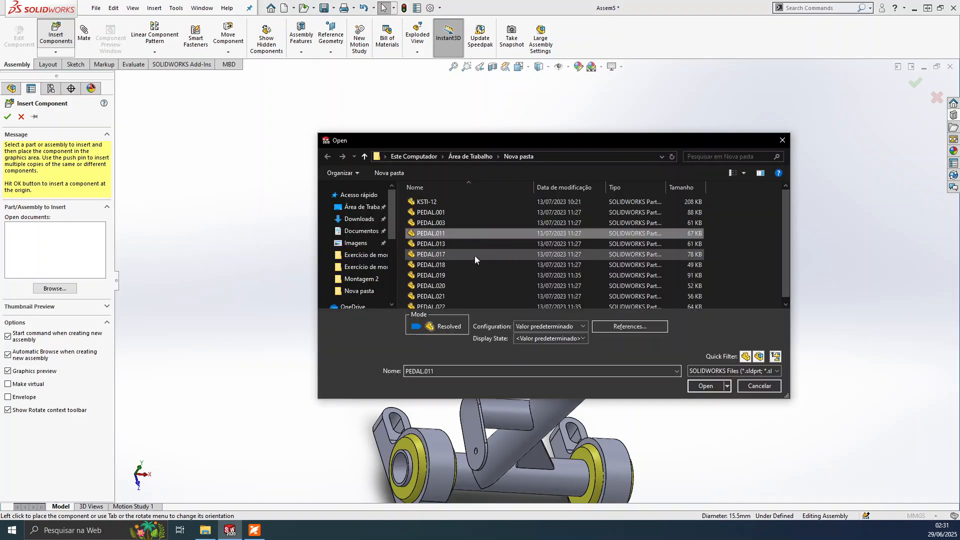
click(705, 387)
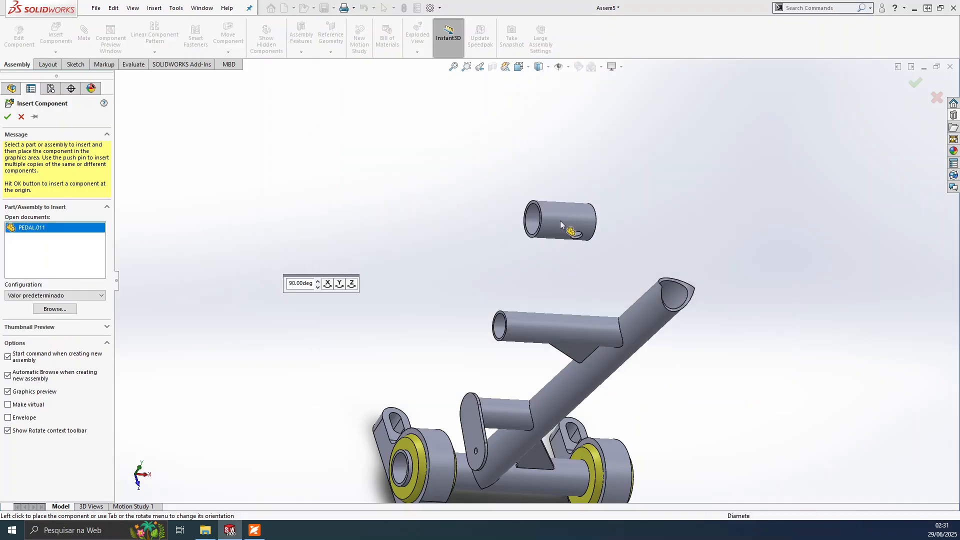
click(556, 218)
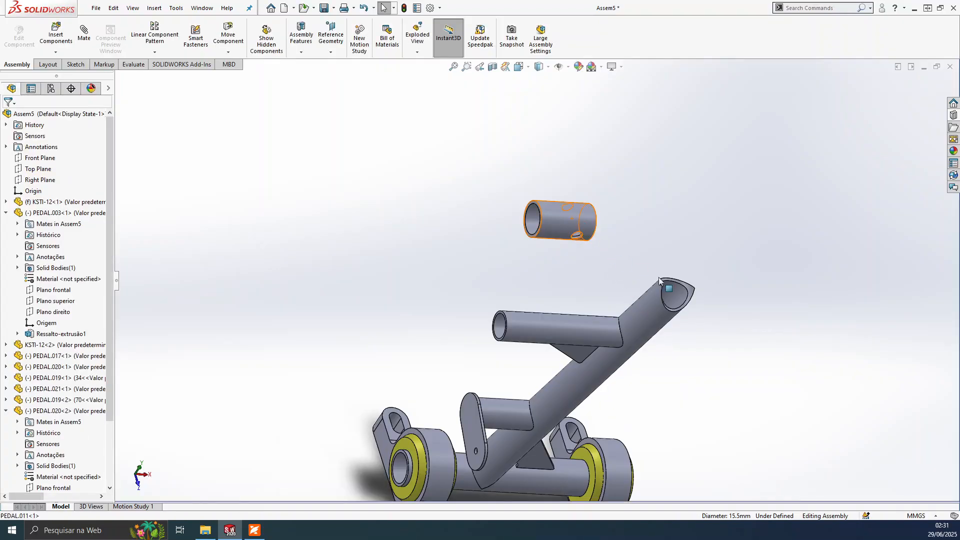
- Add a concentric mate between the cylindrical face of PEDAL.011 and the curved notch face at the upper end of the PEDAL.017 tube
scroll(665, 283, down, 4)
click(688, 301)
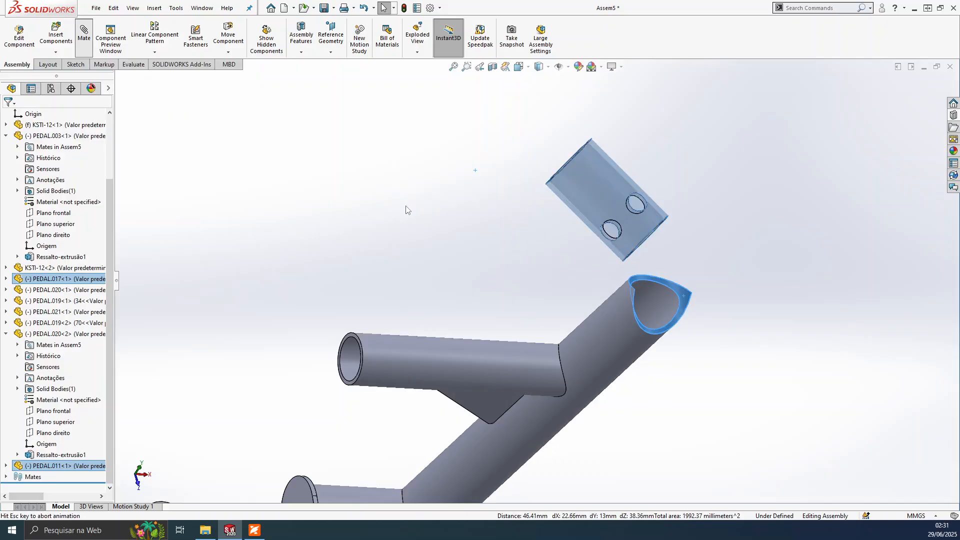
scroll(544, 363, up, 4)
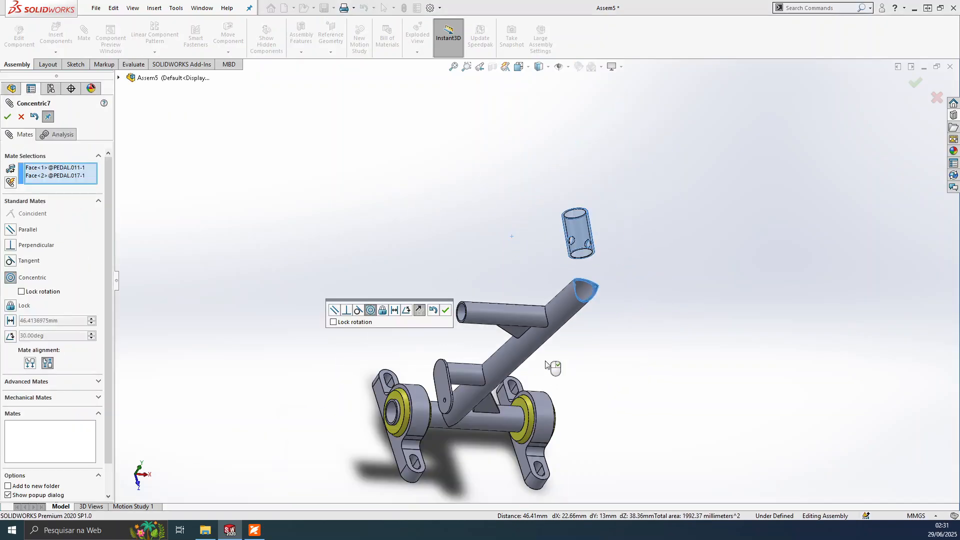
middle_drag(546, 373, 540, 286)
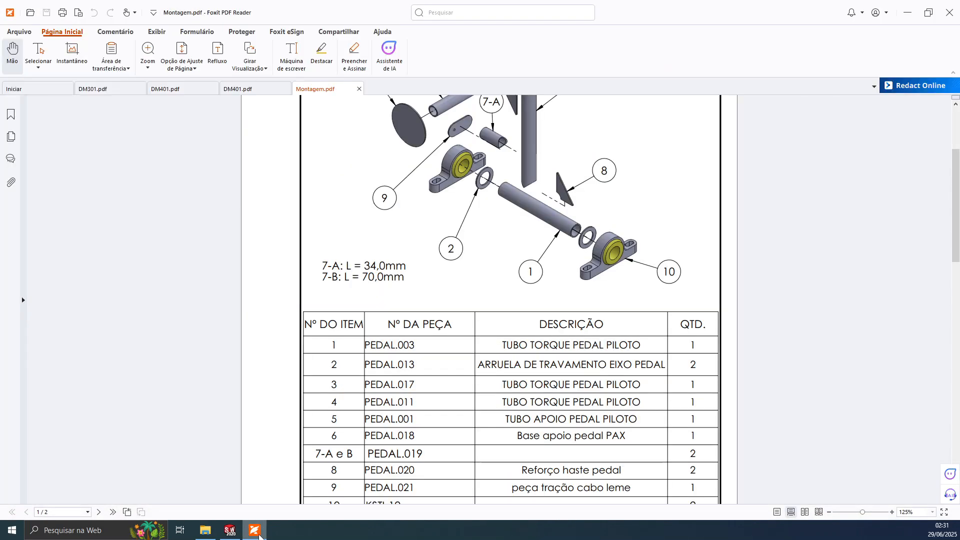
scroll(571, 193, up, 3)
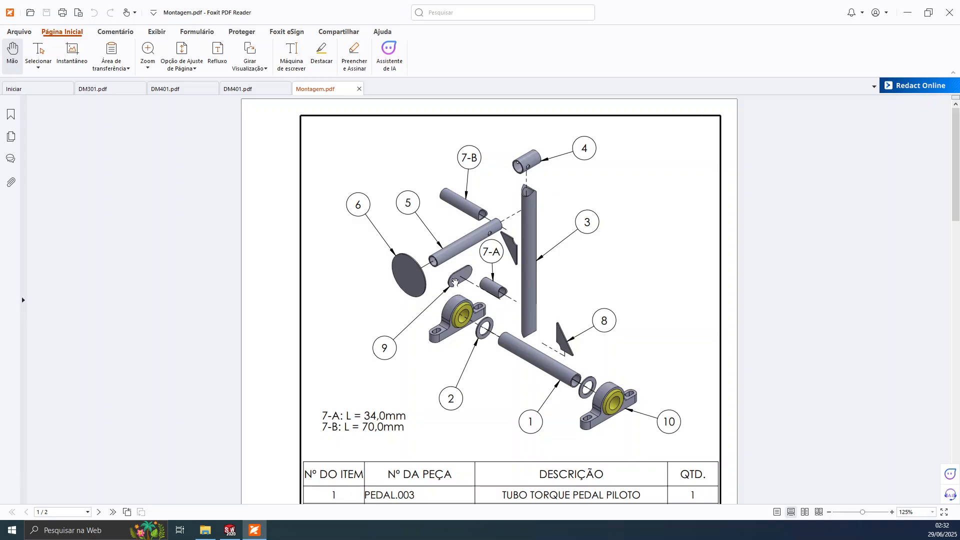
click(256, 531)
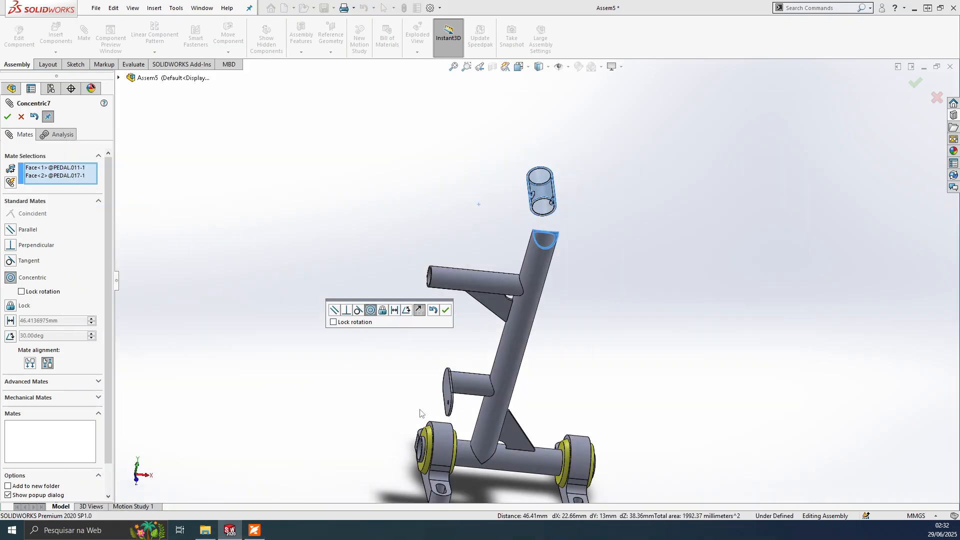
click(447, 312)
key(Escape)
- Move the PEDAL.011 sleeve on the end of the PEDAL.017 tube to test its remaining freedom
middle_drag(506, 230, 631, 220)
scroll(596, 216, down, 5)
drag(549, 190, 546, 220)
middle_drag(539, 256, 487, 277)
scroll(508, 263, down, 3)
scroll(509, 263, up, 4)
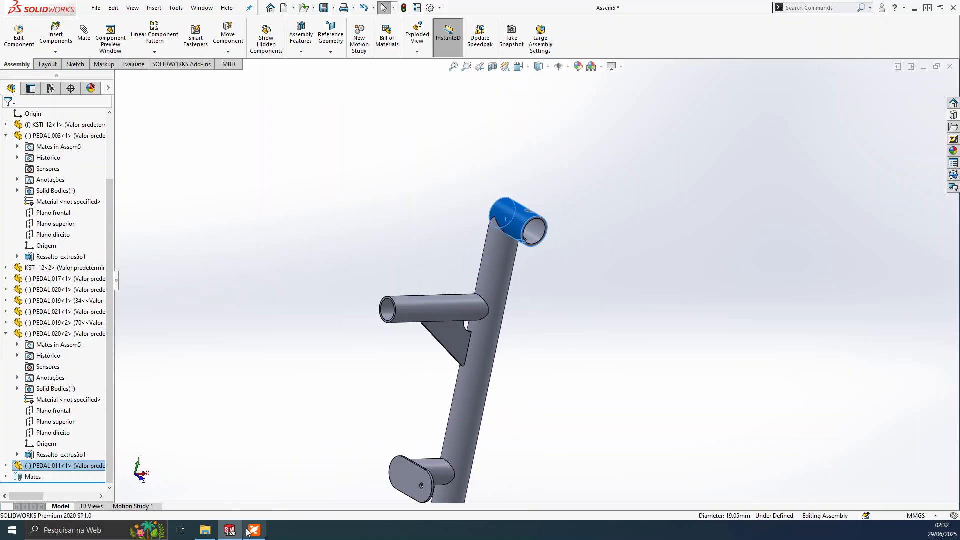
- Look up the offset of the PEDAL.011 sleeve from the PEDAL.017 centerline in the page 2 views of Montagem.pdf in Foxit PDF Reader
click(255, 530)
scroll(651, 326, down, 12)
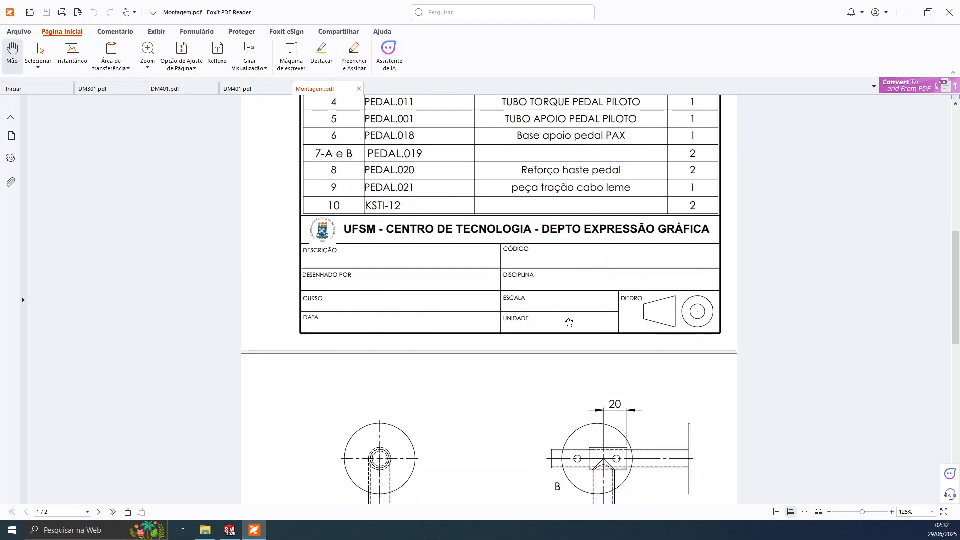
scroll(630, 318, down, 3)
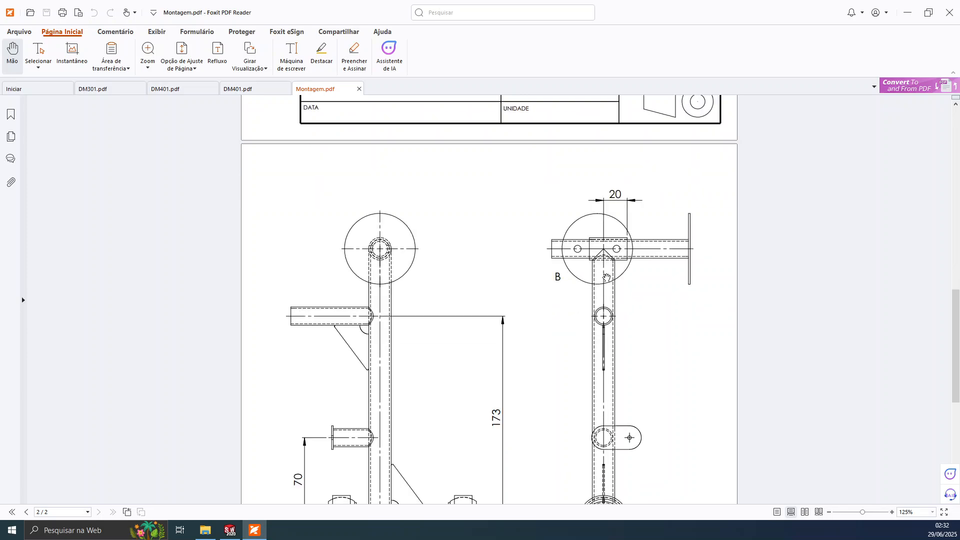
scroll(633, 240, down, 3)
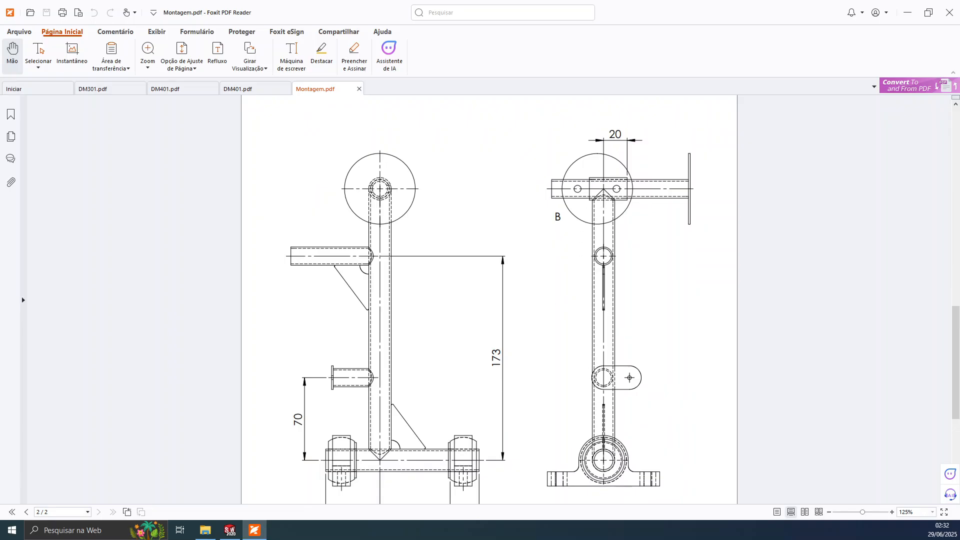
- Back in SOLIDWORKS, add a 20 mm distance mate between Plano frontal of PEDAL.017 and the end face of PEDAL.011 nearest its holes
click(229, 531)
scroll(576, 190, down, 5)
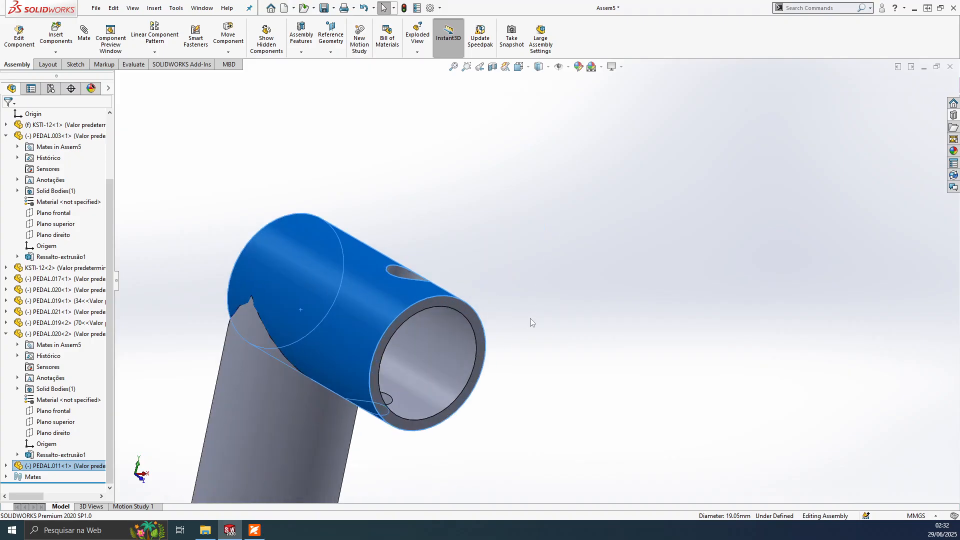
click(531, 323)
scroll(60, 285, up, 3)
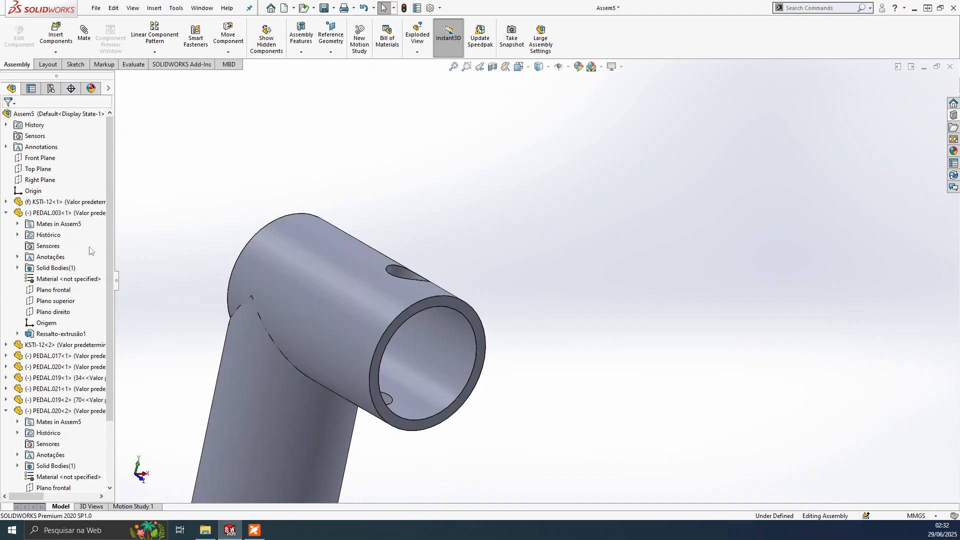
click(262, 379)
click(6, 356)
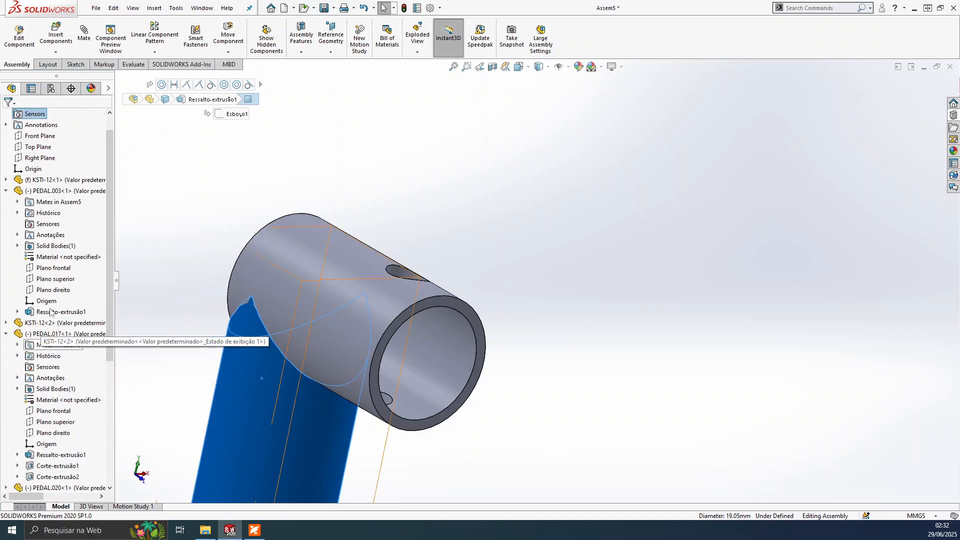
scroll(52, 361, down, 3)
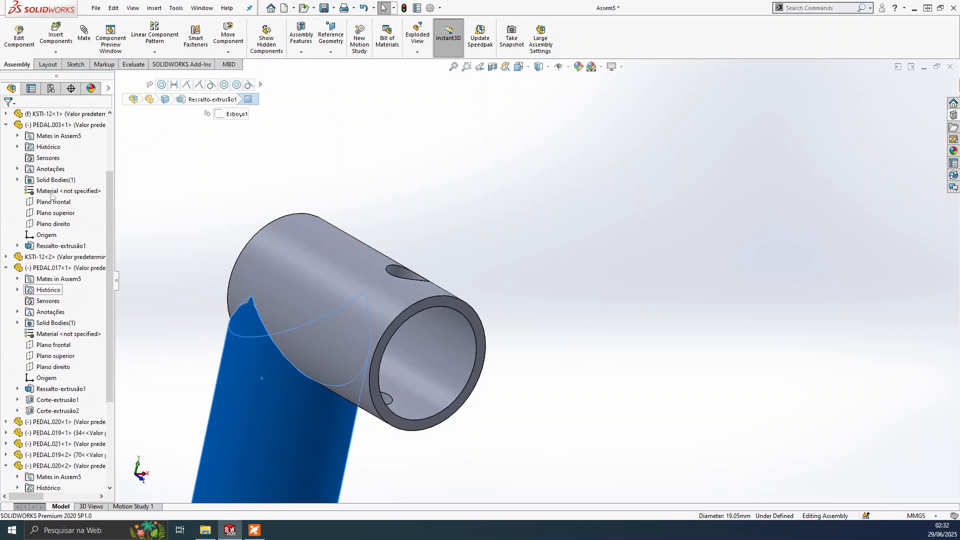
click(238, 372)
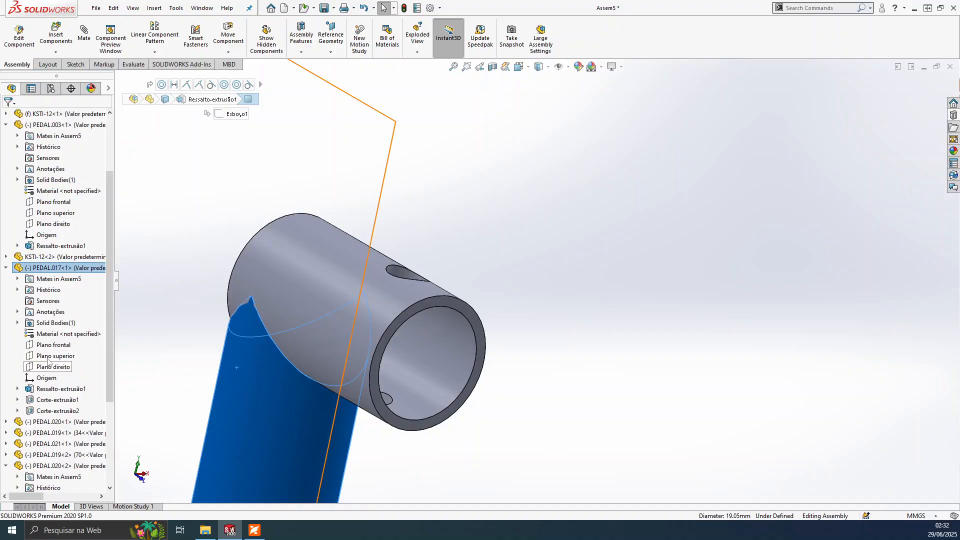
click(54, 346)
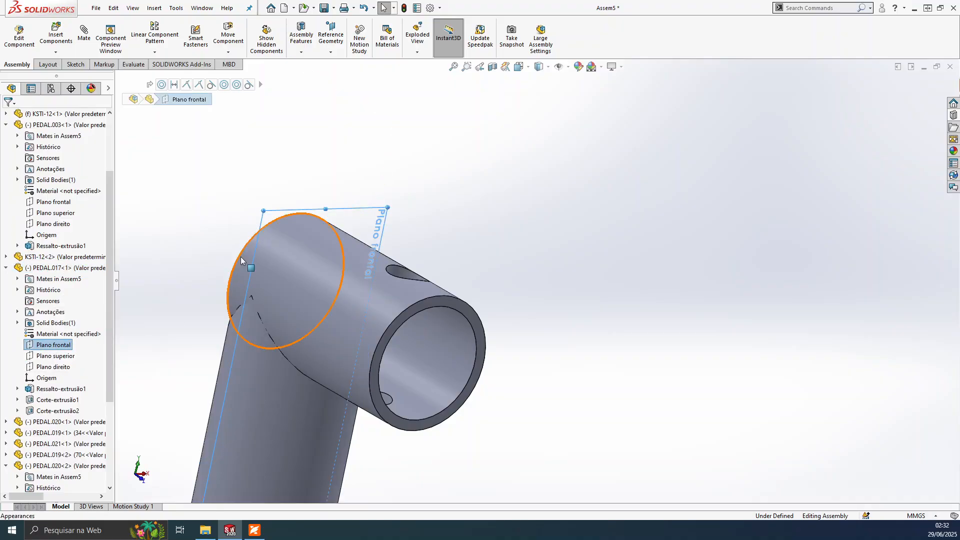
scroll(249, 221, up, 5)
scroll(524, 284, down, 4)
click(488, 310)
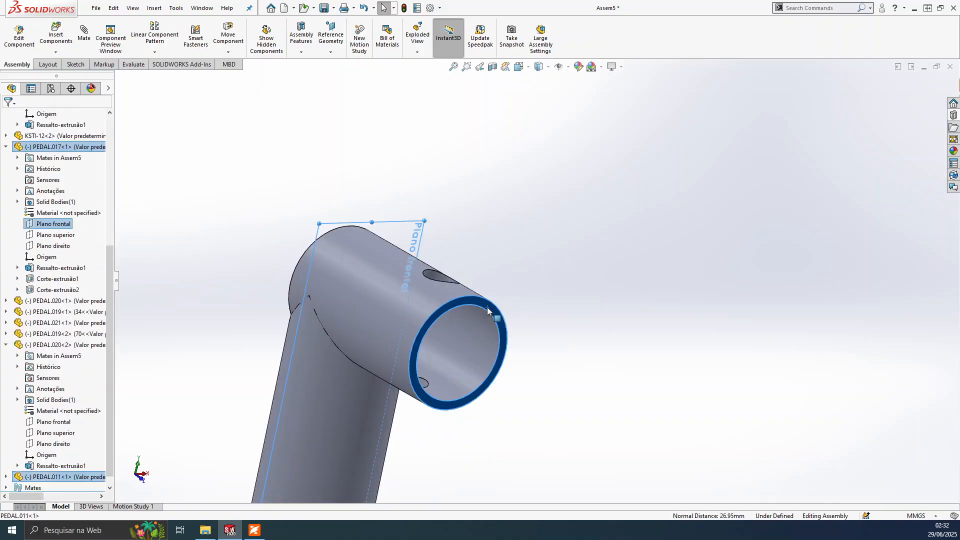
click(88, 37)
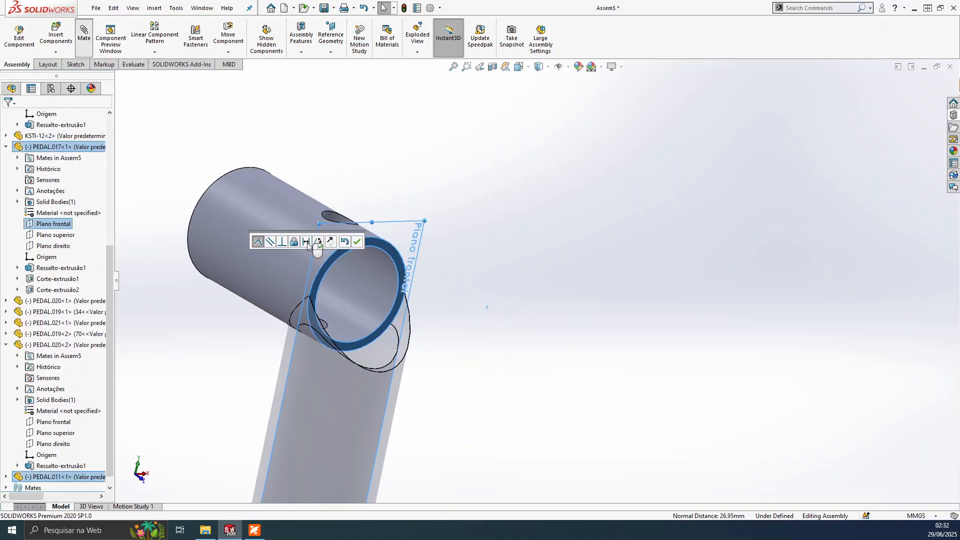
click(307, 242)
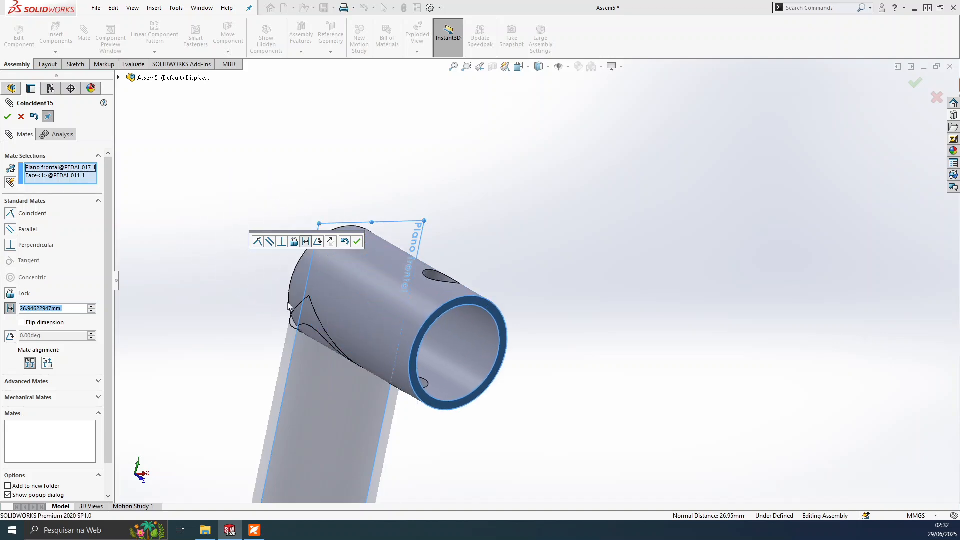
drag(20, 308, 31, 309)
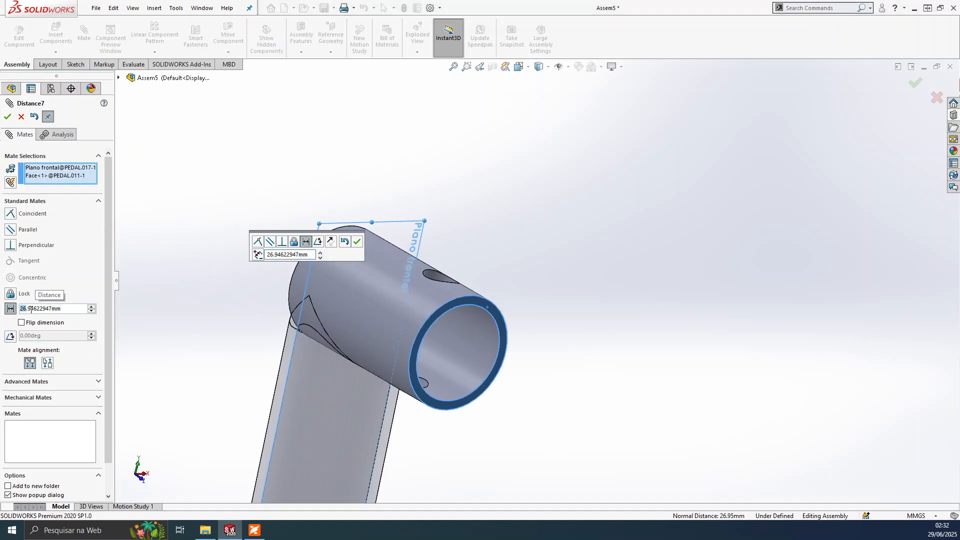
double_click(42, 308)
text(20)
key(Return)
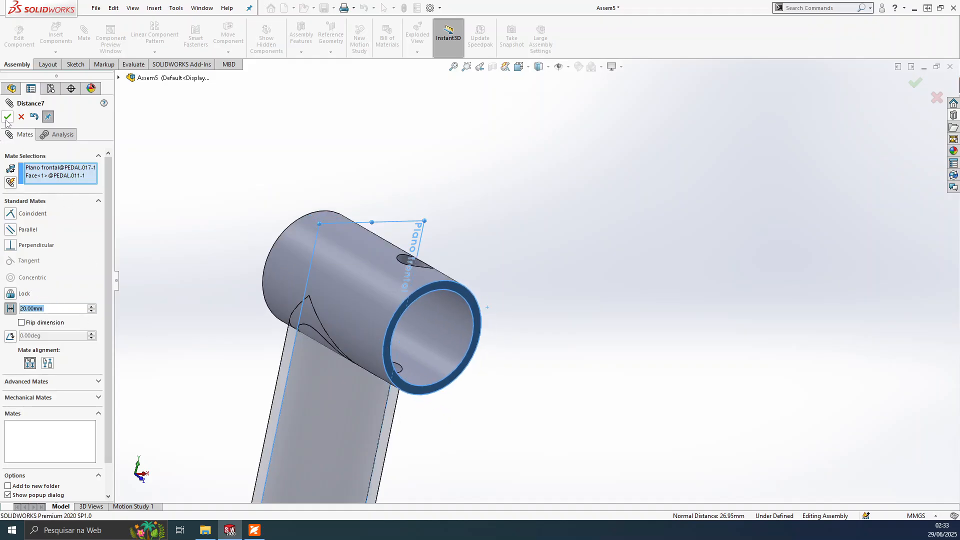
key(Escape)
- Test the rotation of PEDAL.011 and add a parallel mate between its Plano superior and Plano direito of the second PEDAL.020 gusset
drag(391, 297, 485, 294)
scroll(485, 294, up, 6)
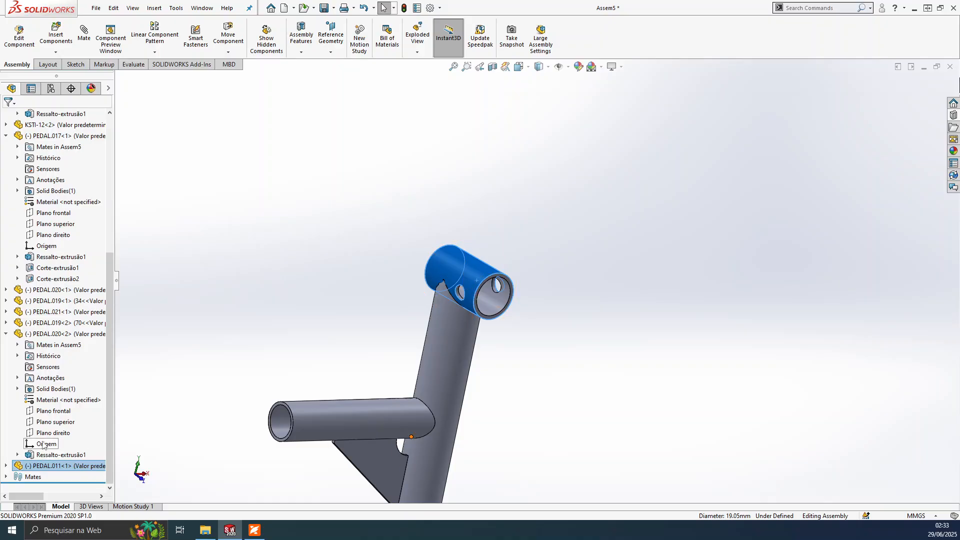
click(6, 465)
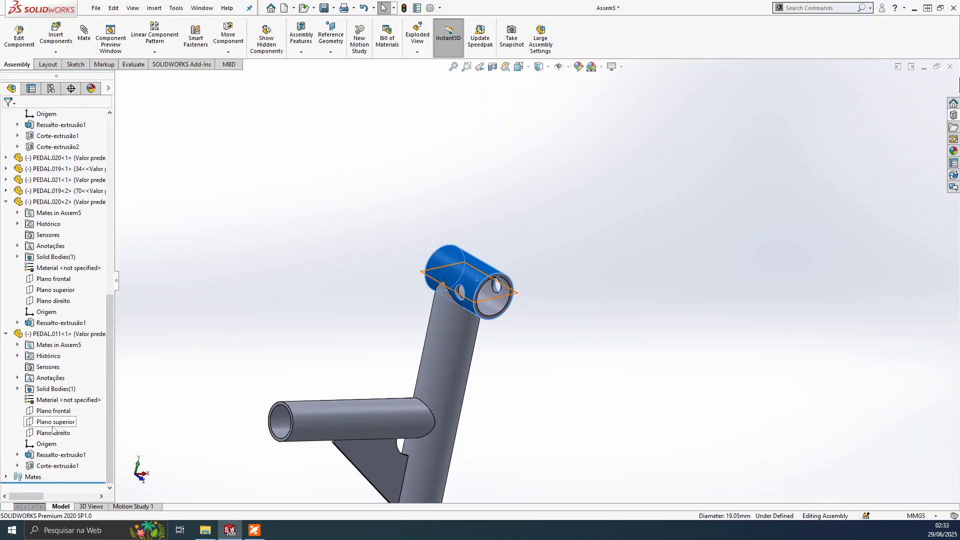
click(55, 423)
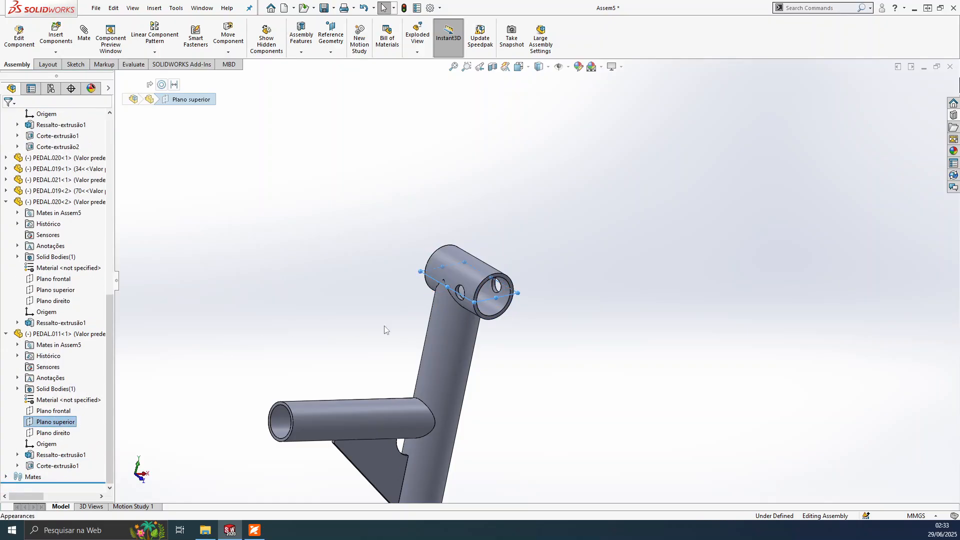
scroll(419, 379, down, 2)
scroll(421, 385, up, 5)
scroll(427, 394, up, 3)
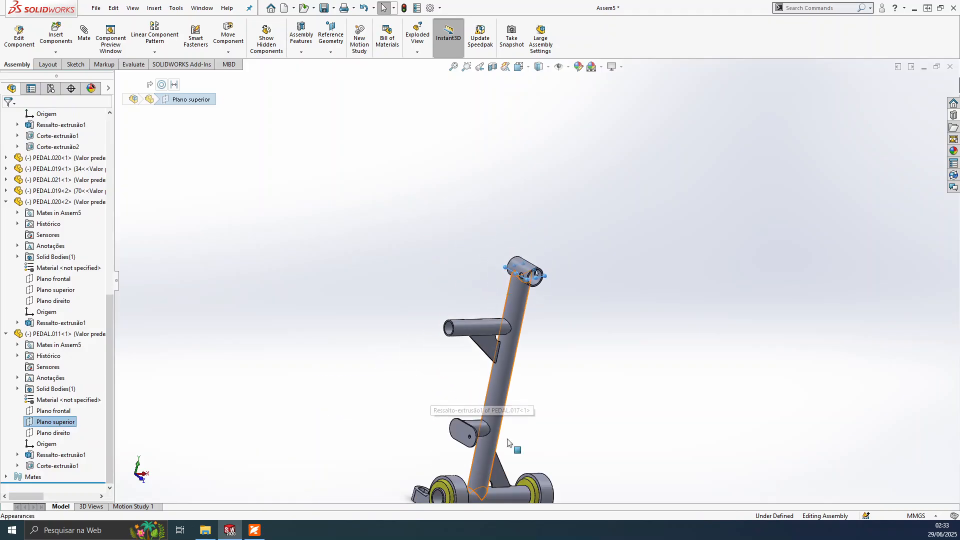
scroll(504, 318, down, 3)
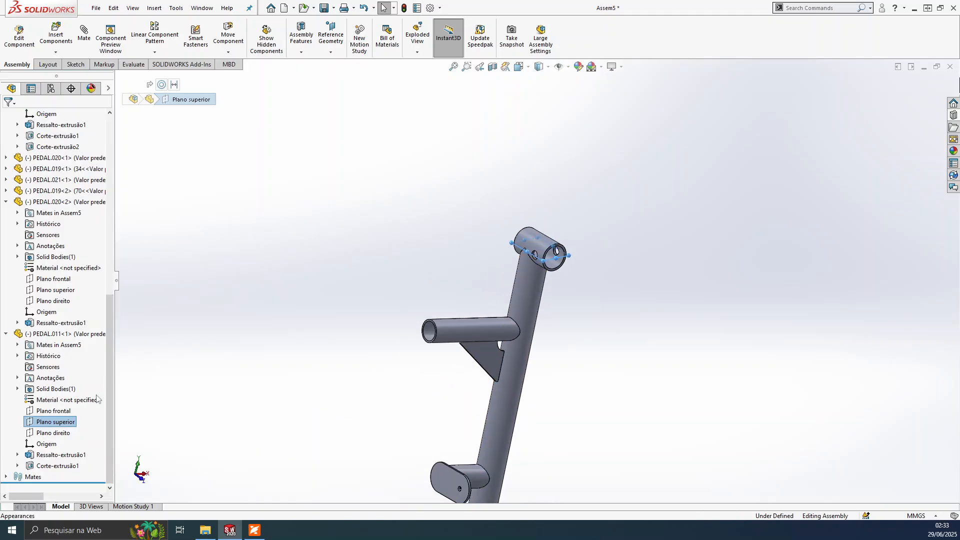
ctrl+click(60, 303)
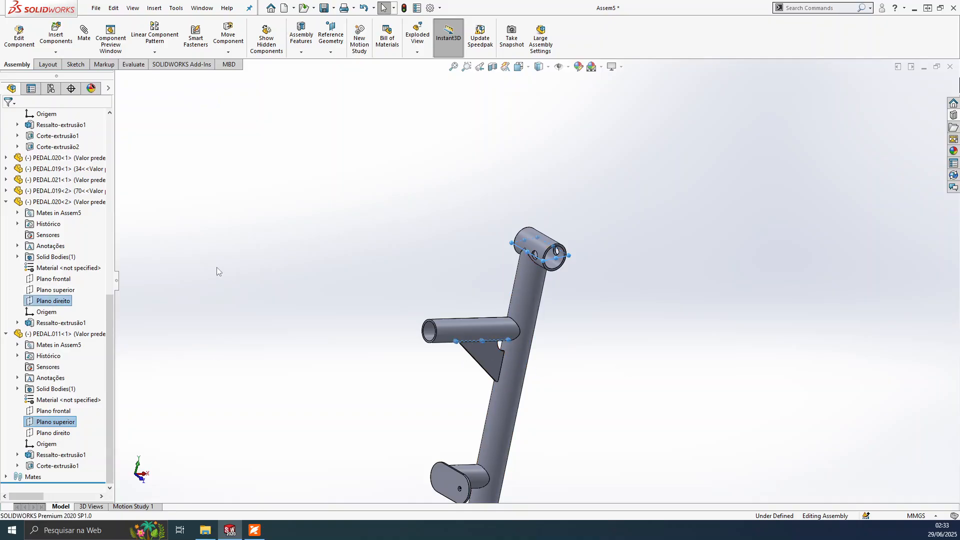
click(81, 36)
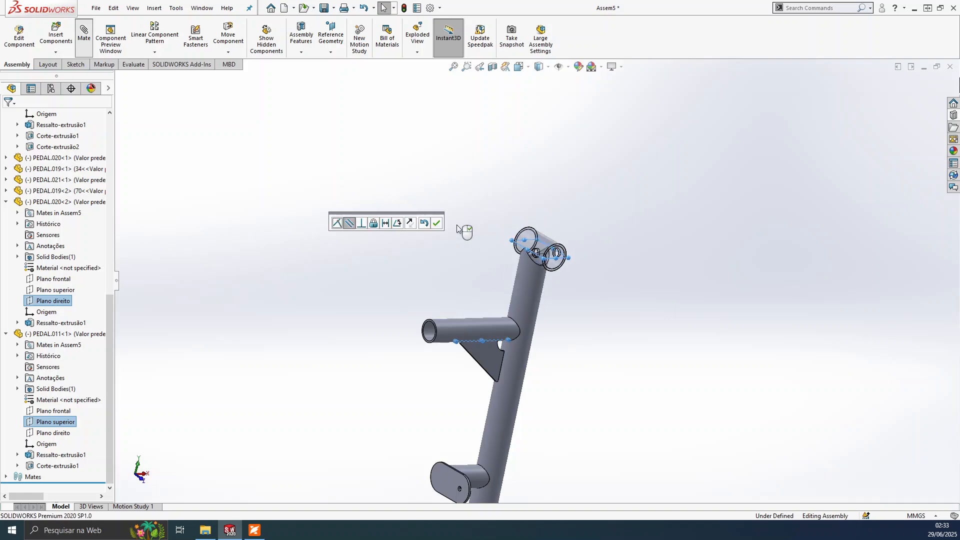
click(439, 226)
key(Escape)
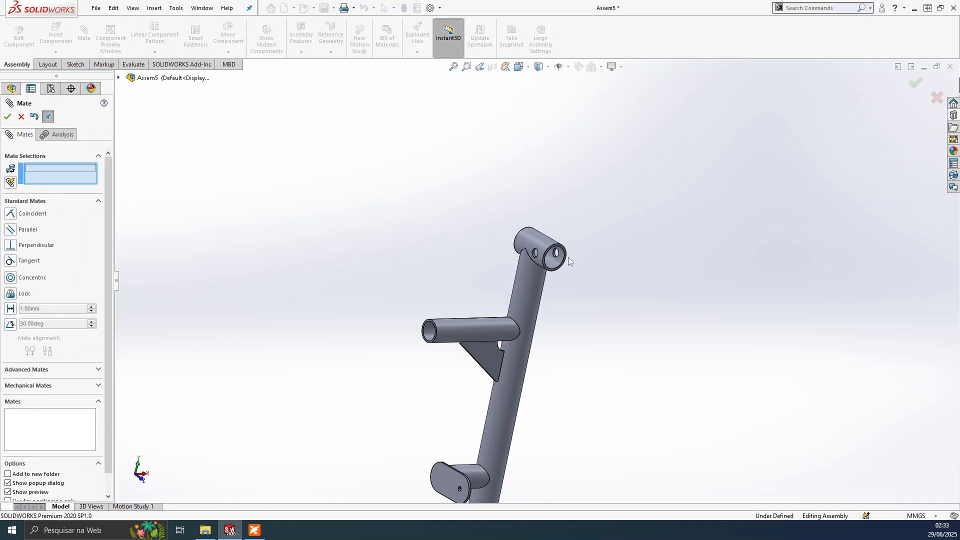
- Examine the mated PEDAL.011 sleeve, its cross holes and the surrounding pedal structure from several angles
scroll(500, 327, down, 5)
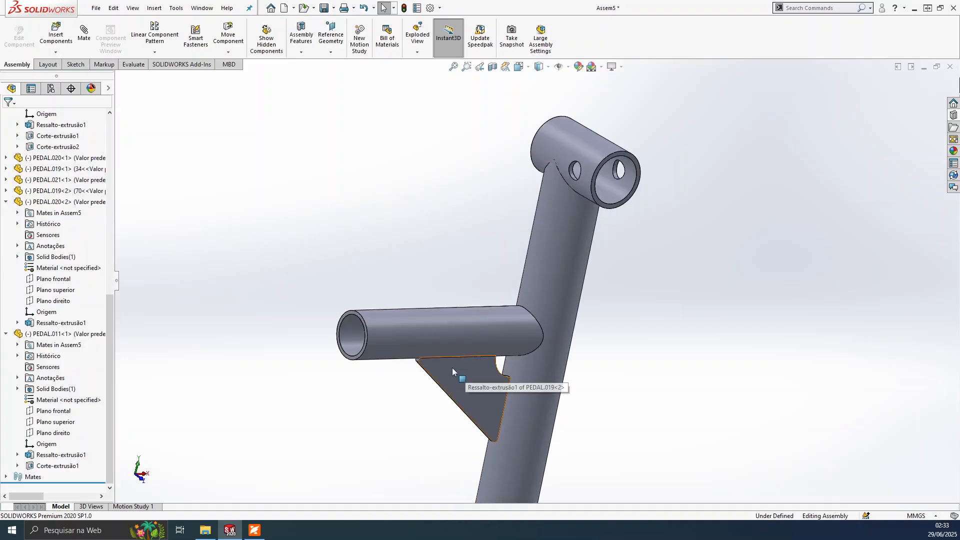
scroll(494, 320, up, 1)
scroll(473, 324, up, 2)
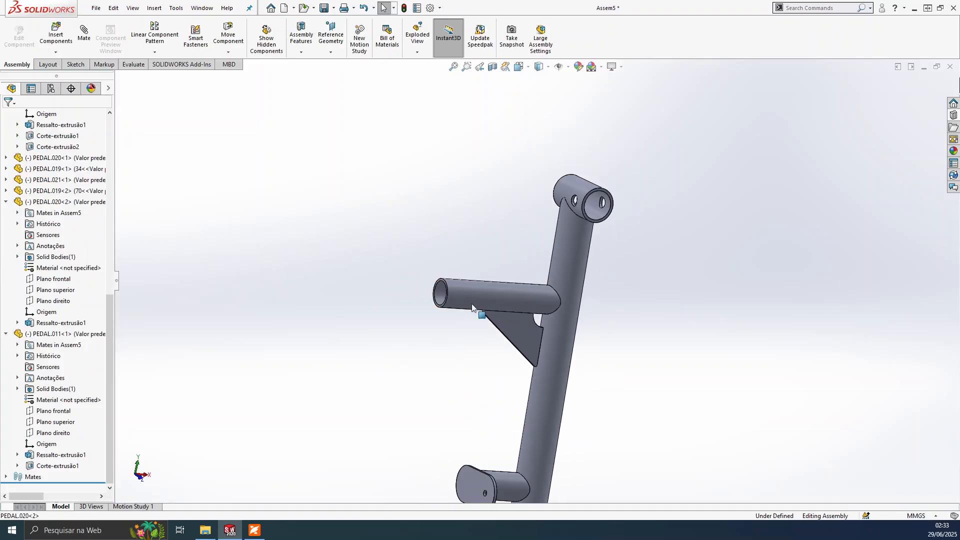
scroll(567, 358, up, 2)
scroll(515, 318, down, 2)
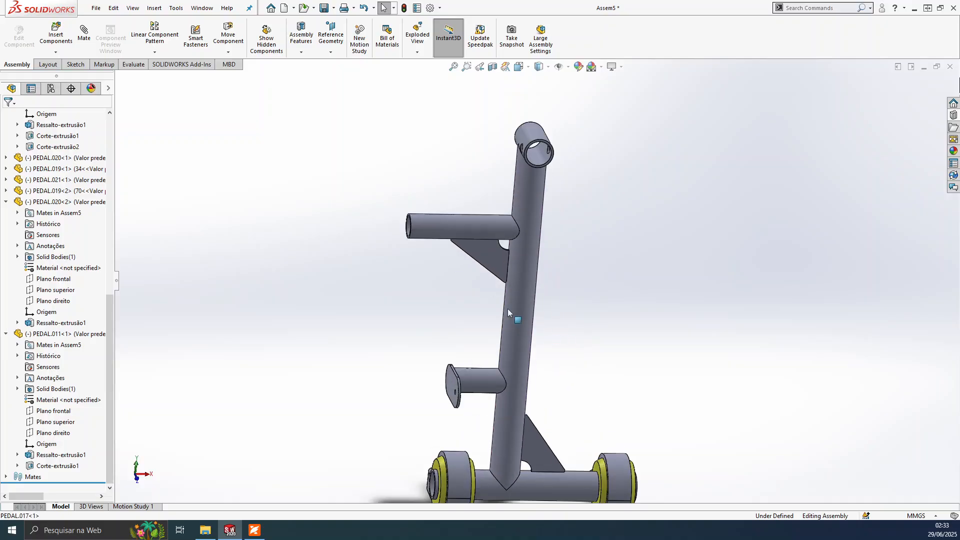
scroll(497, 240, up, 2)
middle_drag(519, 202, 568, 199)
scroll(567, 198, down, 4)
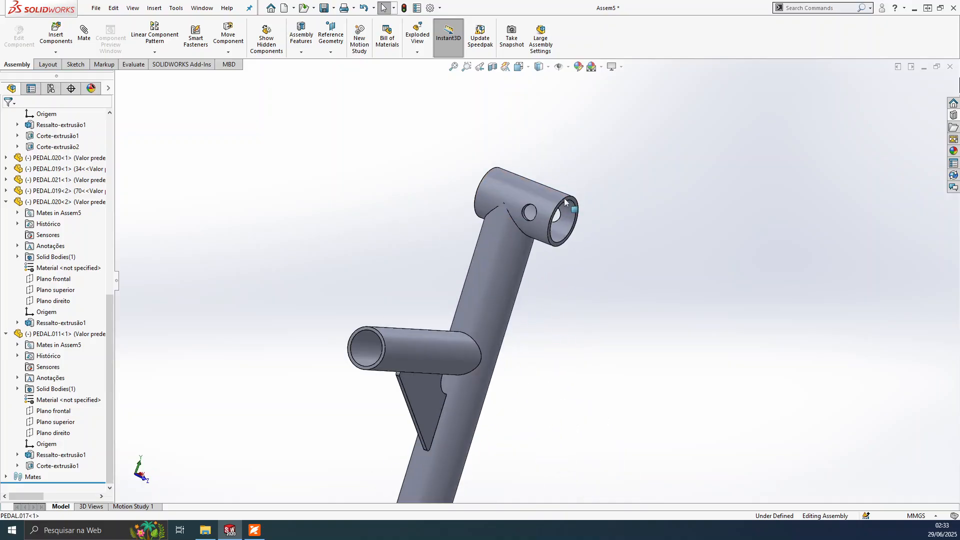
scroll(431, 355, down, 2)
scroll(590, 171, up, 2)
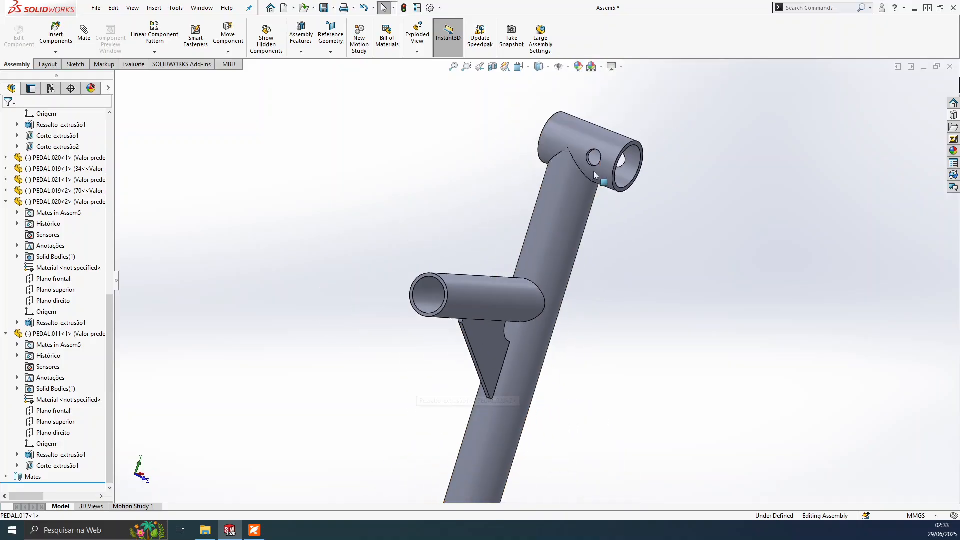
scroll(599, 182, down, 3)
scroll(544, 155, down, 1)
middle_drag(544, 155, 521, 158)
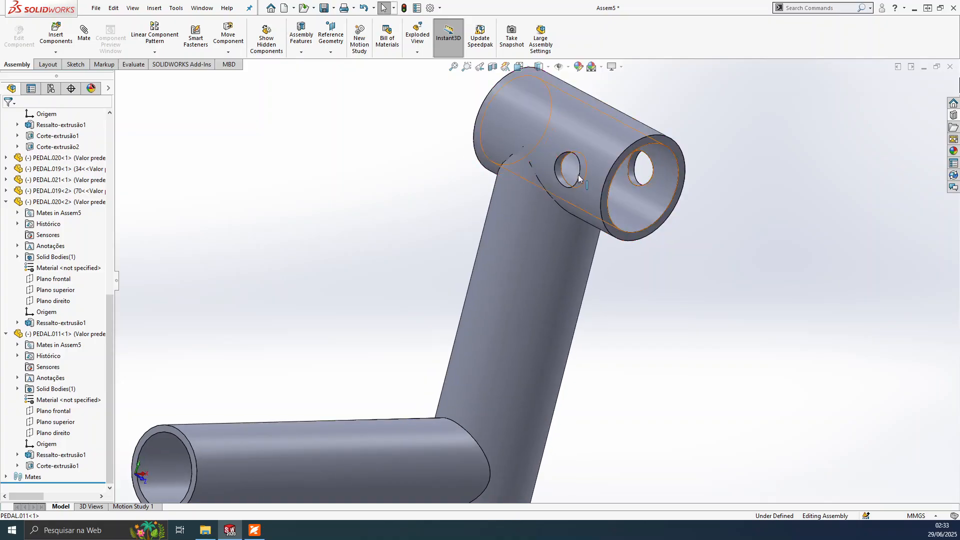
scroll(586, 186, down, 2)
scroll(587, 188, up, 4)
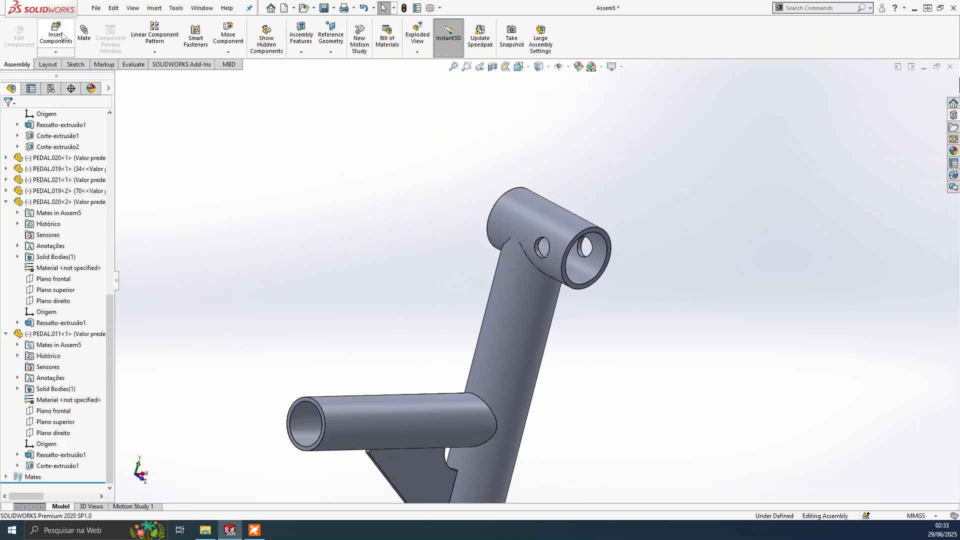
- Look up item 5 in the page 1 exploded view and parts list of Montagem.pdf in Foxit PDF Reader
click(253, 530)
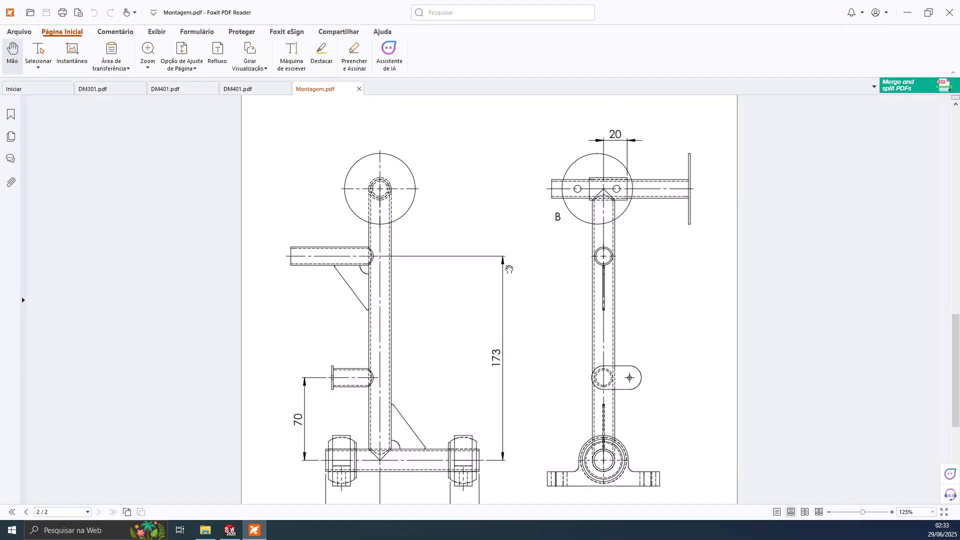
scroll(507, 270, down, 1)
scroll(410, 453, down, 2)
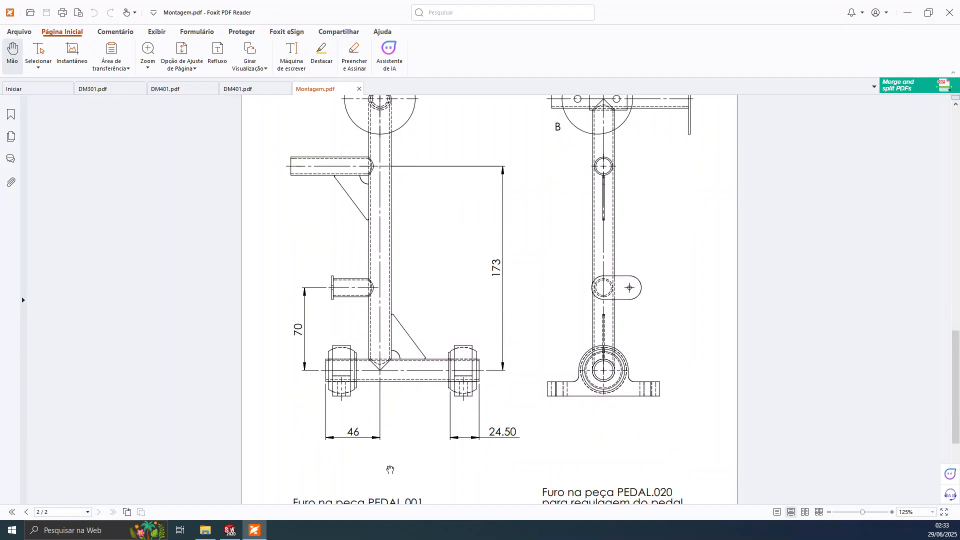
scroll(384, 439, up, 5)
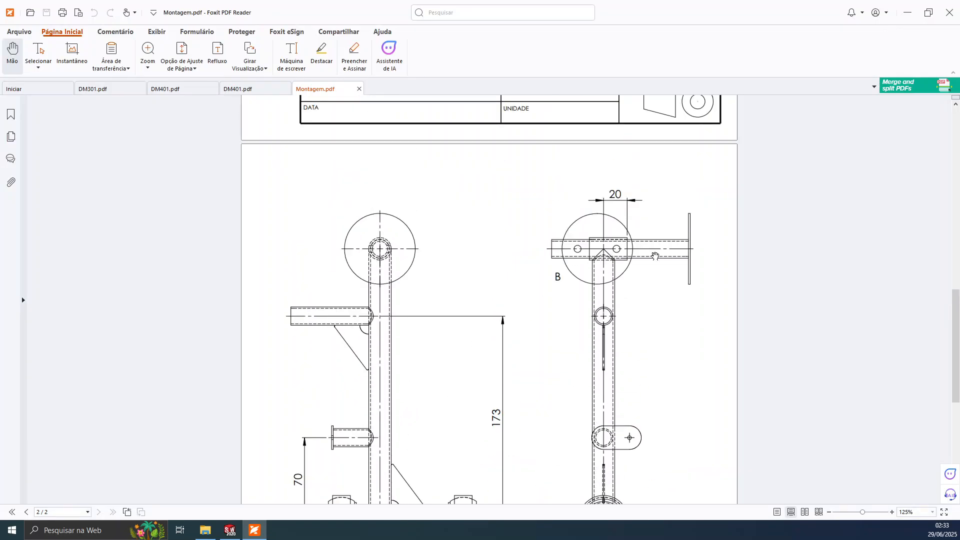
scroll(654, 257, down, 1)
scroll(575, 175, up, 20)
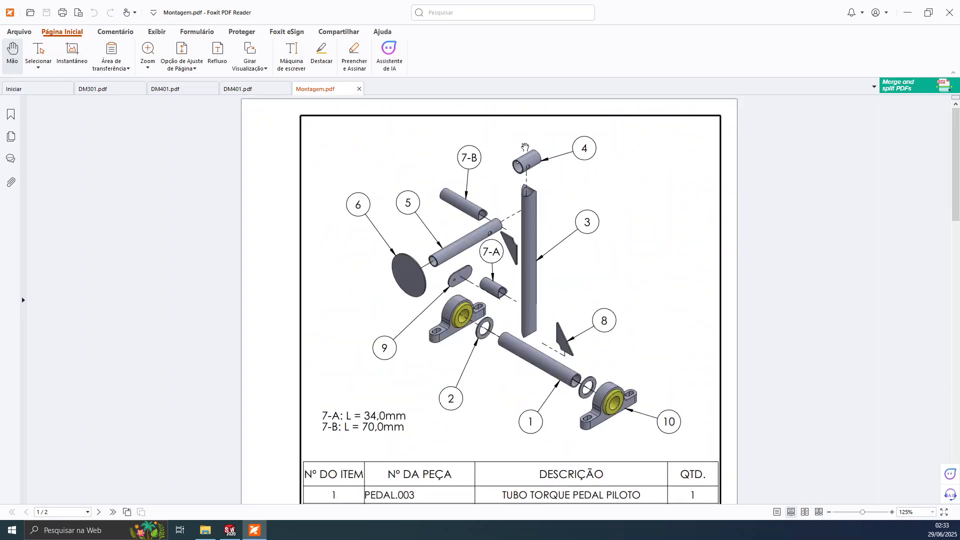
scroll(487, 399, down, 6)
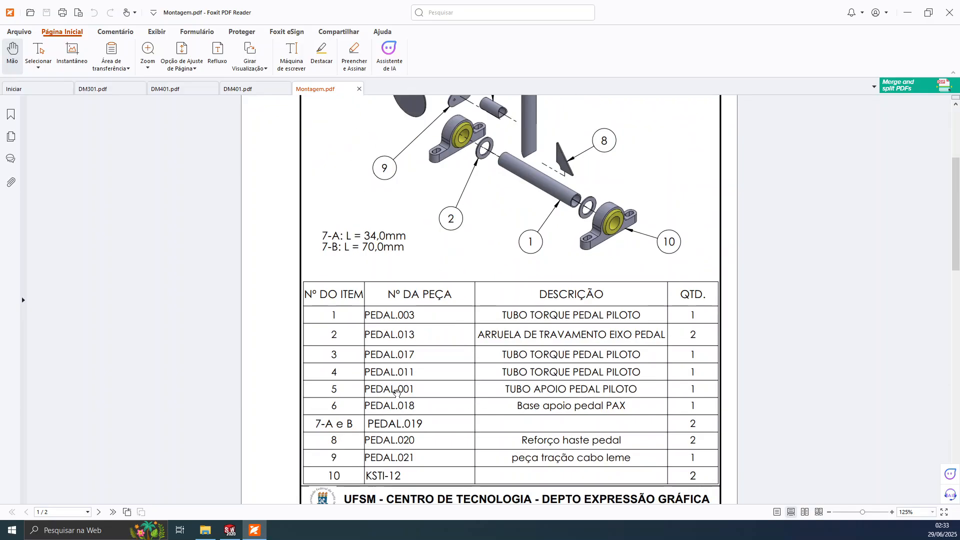
- Back in SOLIDWORKS, insert PEDAL.001 beside the PEDAL.011 sleeve and rotate it so its drilled end faces the sleeve
click(229, 530)
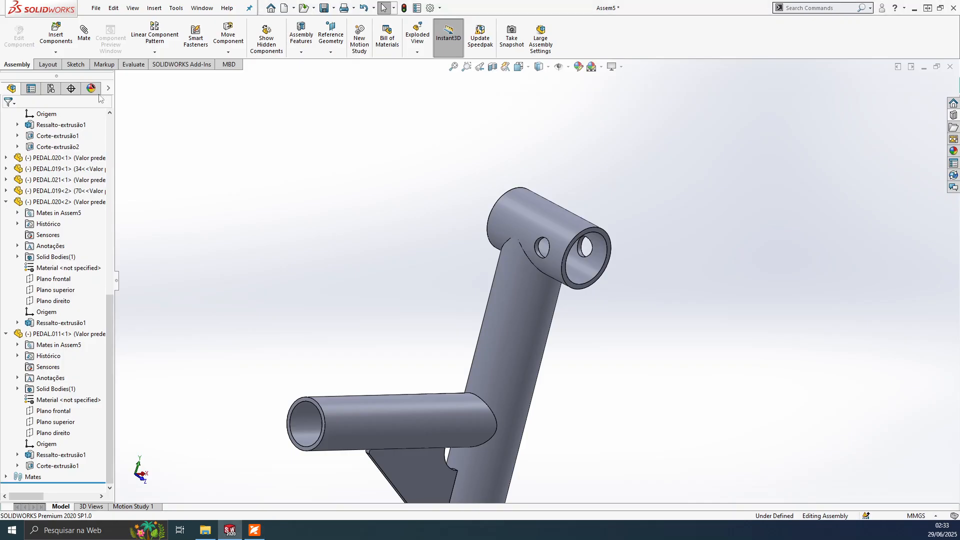
click(55, 35)
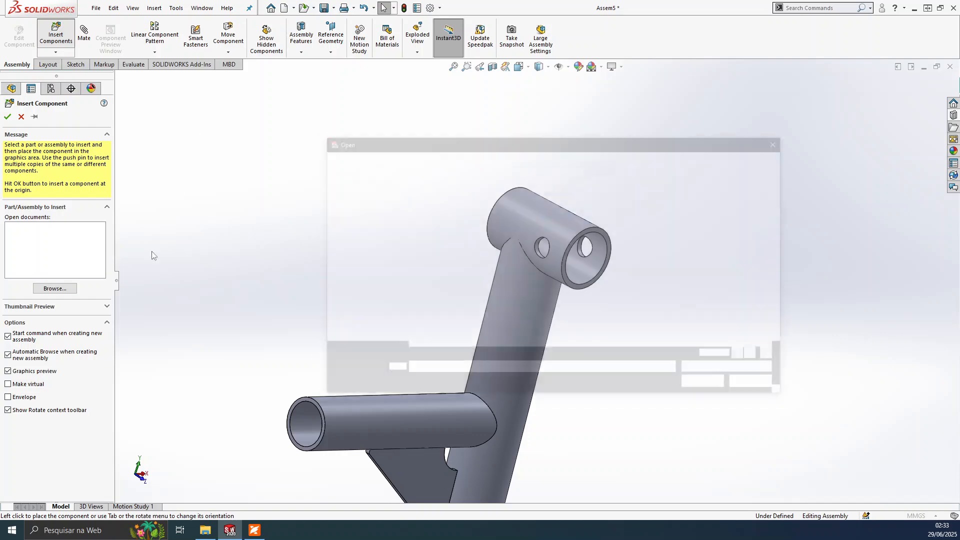
click(473, 212)
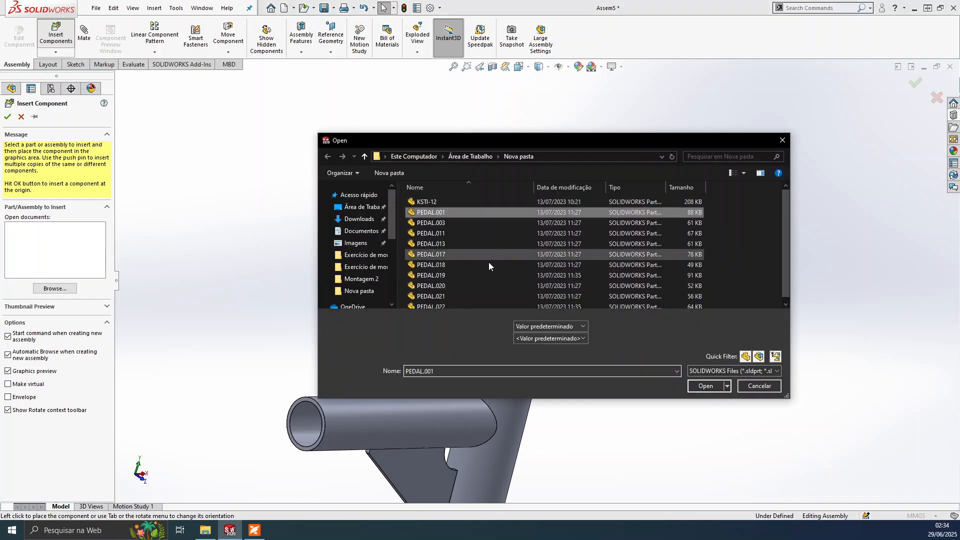
click(706, 386)
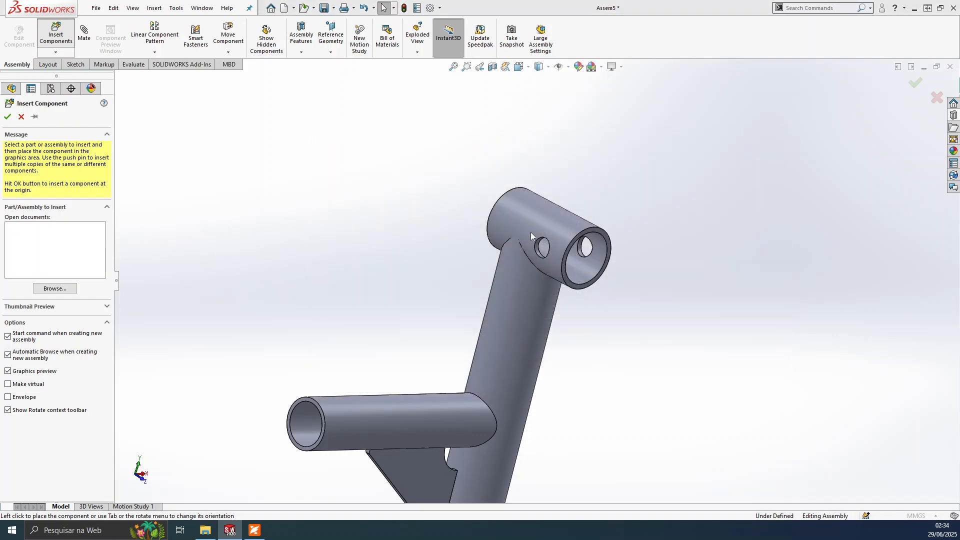
click(687, 331)
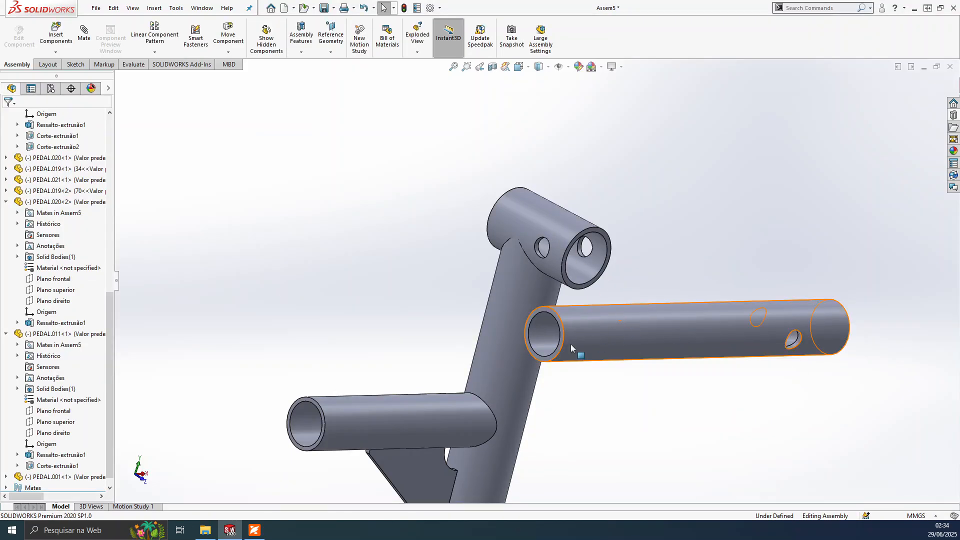
right_drag(572, 331, 691, 396)
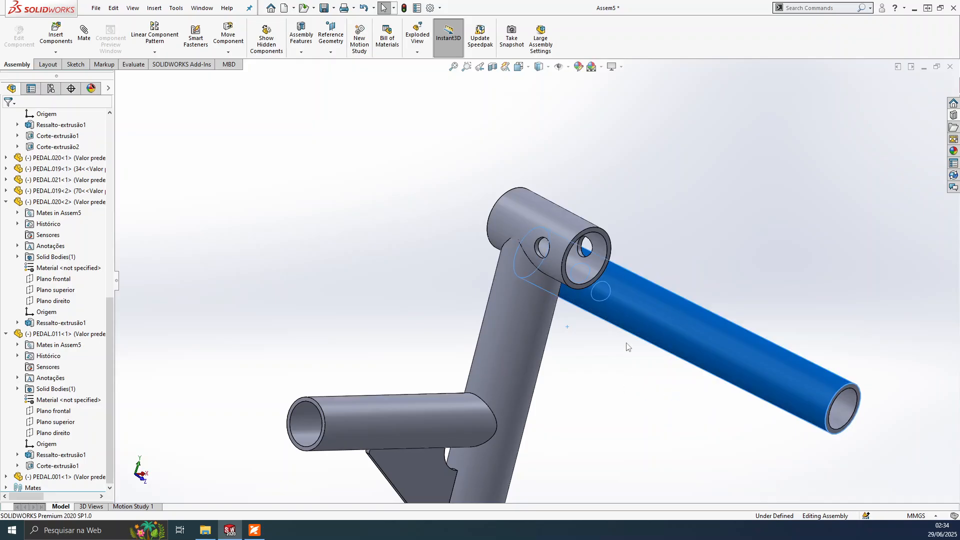
- Add a concentric mate between the outer cylindrical face of PEDAL.001 and the inner bore of PEDAL.011
click(621, 314)
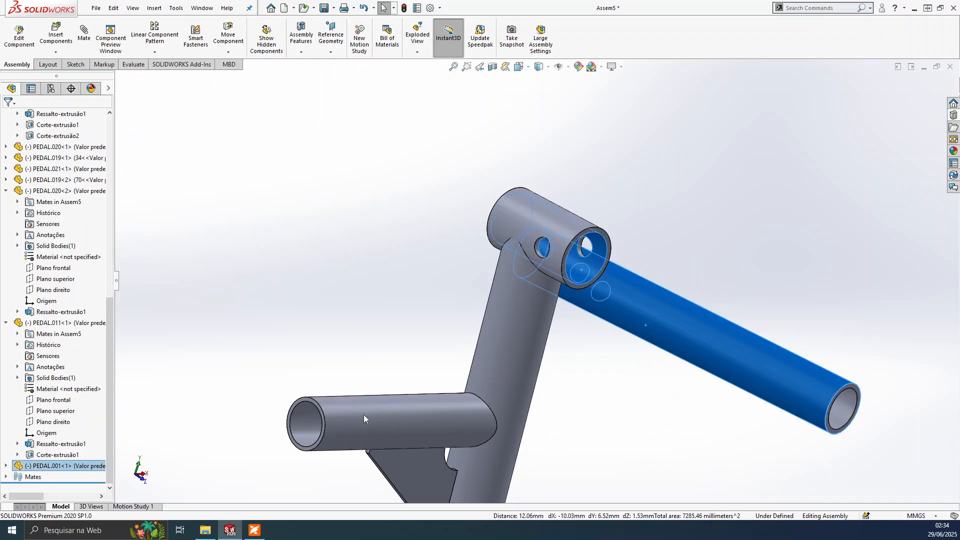
ctrl+click(580, 271)
click(88, 40)
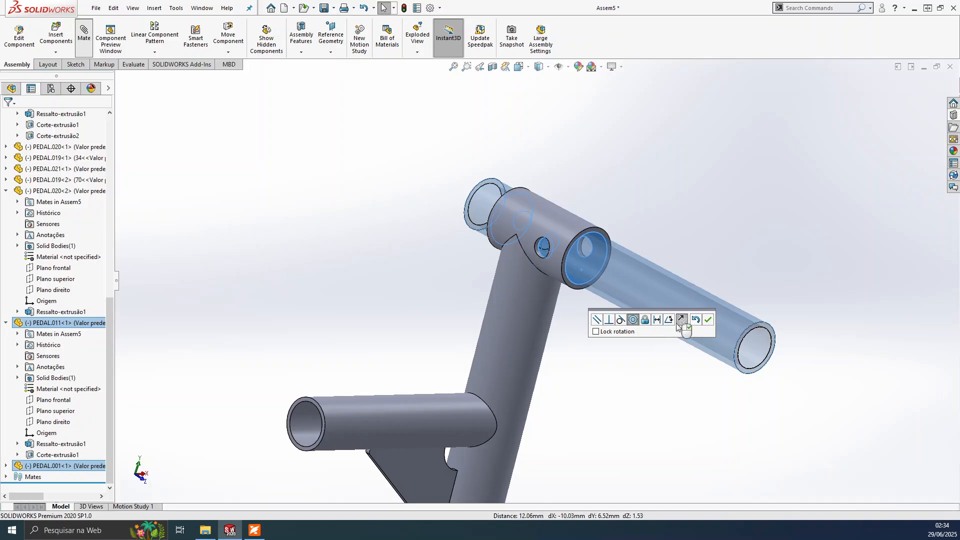
click(709, 320)
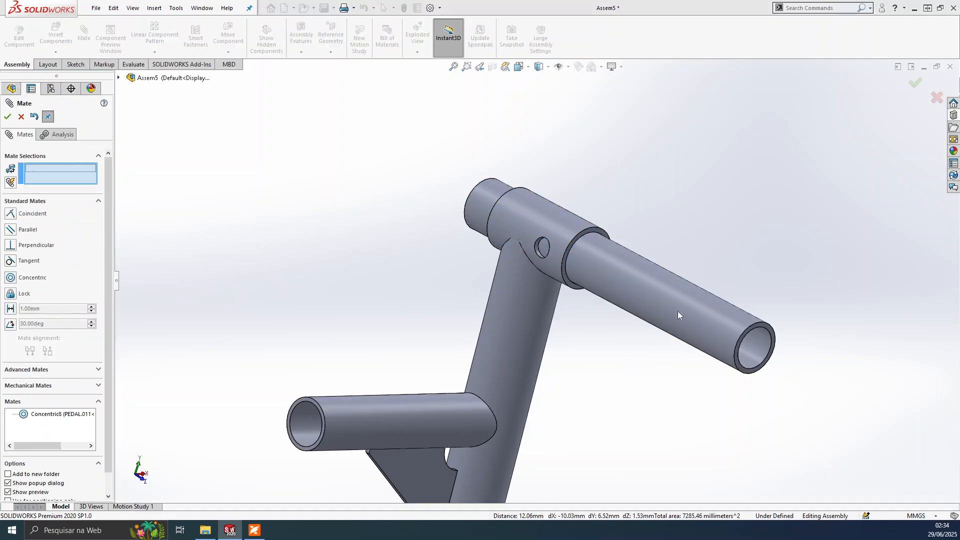
key(Escape)
- Move PEDAL.001 within the PEDAL.011 sleeve to test its remaining freedom
drag(639, 302, 703, 351)
scroll(703, 352, down, 2)
click(664, 321)
scroll(445, 365, down, 2)
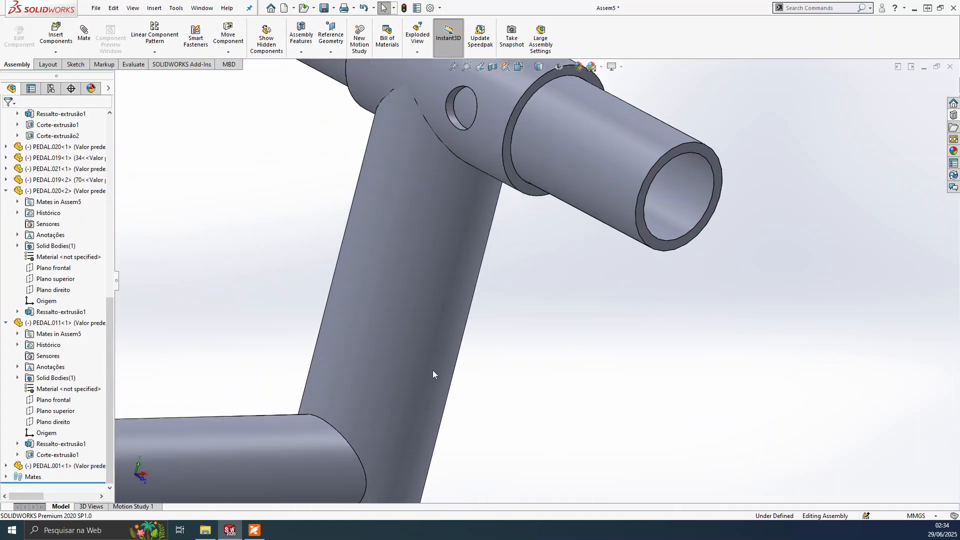
- Look up the adjustment holes of PEDAL.001 and the sleeve in the page 2 views and Detalhe B of Montagem.pdf in Foxit PDF Reader
click(255, 532)
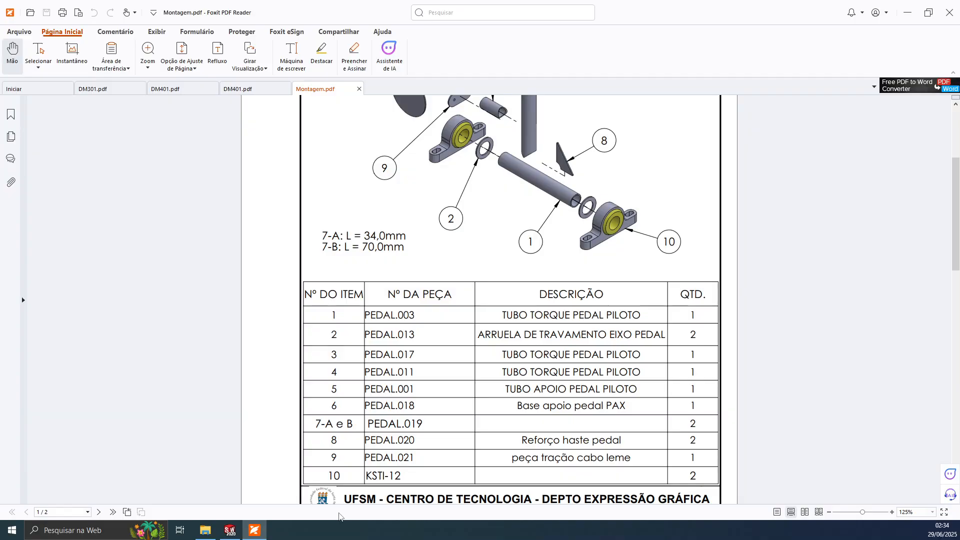
scroll(602, 338, up, 5)
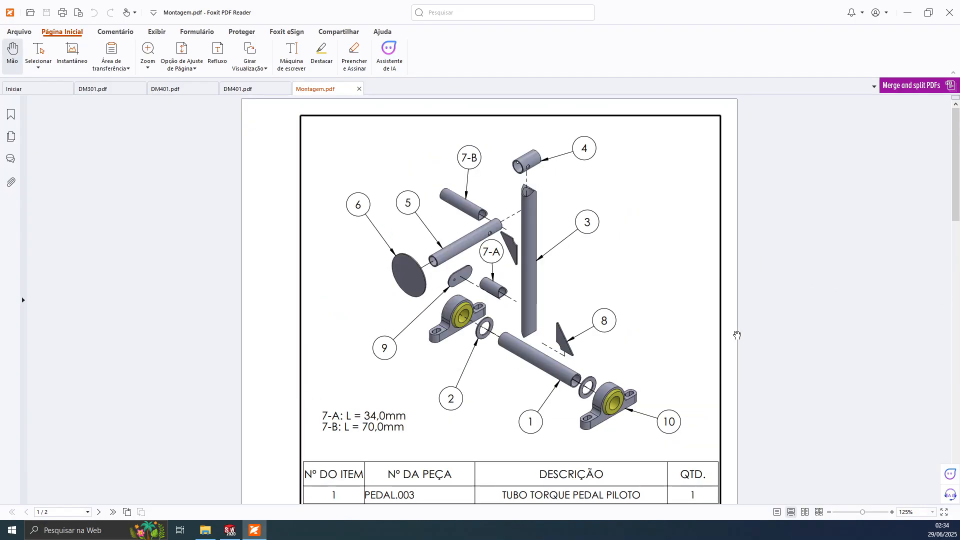
scroll(685, 284, down, 15)
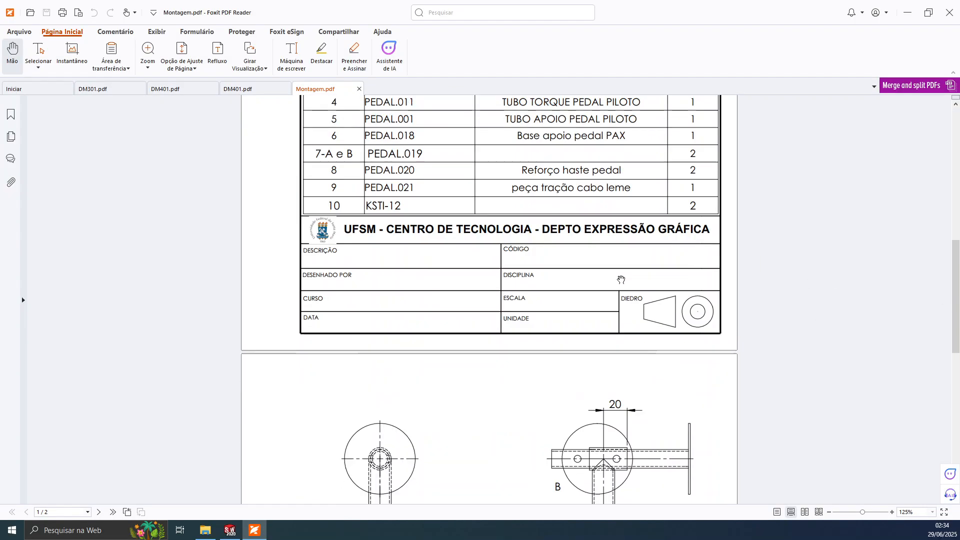
scroll(628, 298, down, 1)
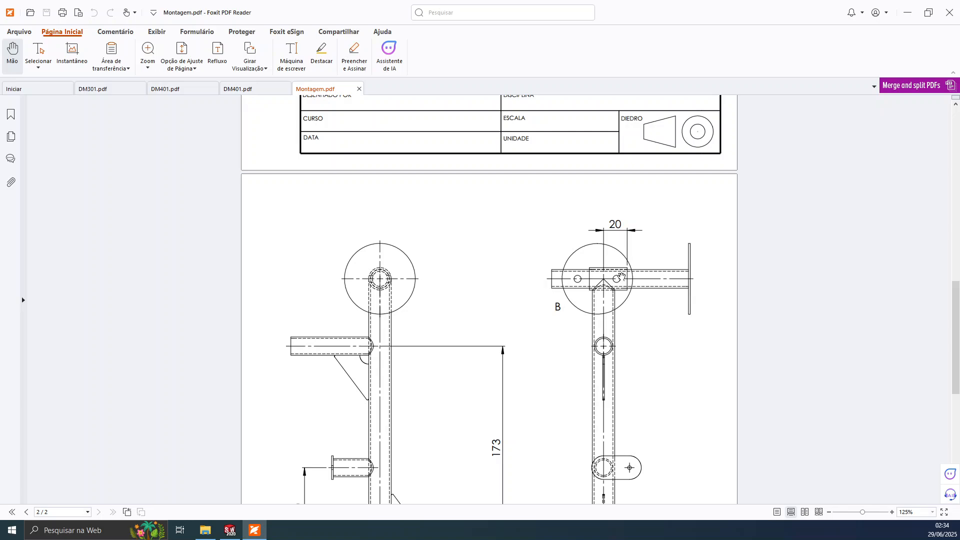
scroll(636, 283, down, 1)
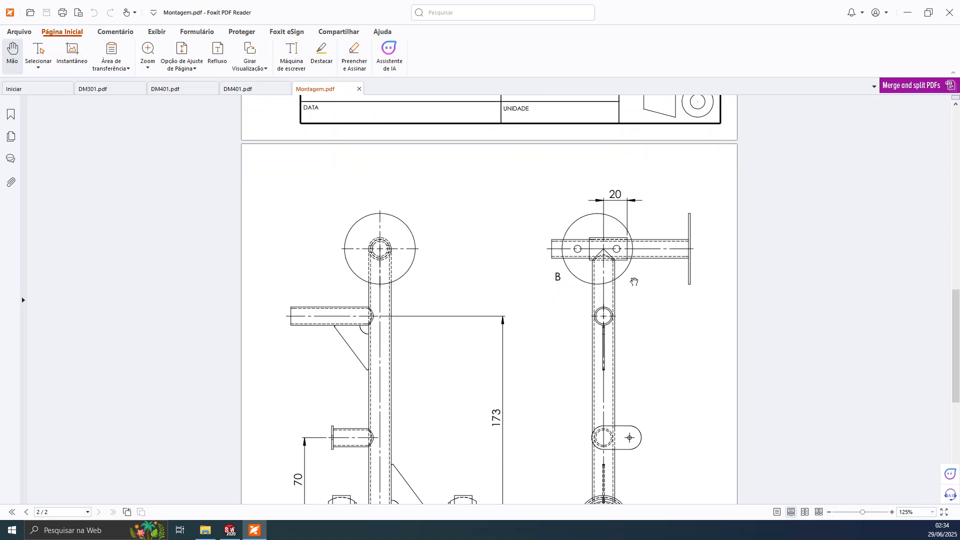
scroll(634, 282, down, 10)
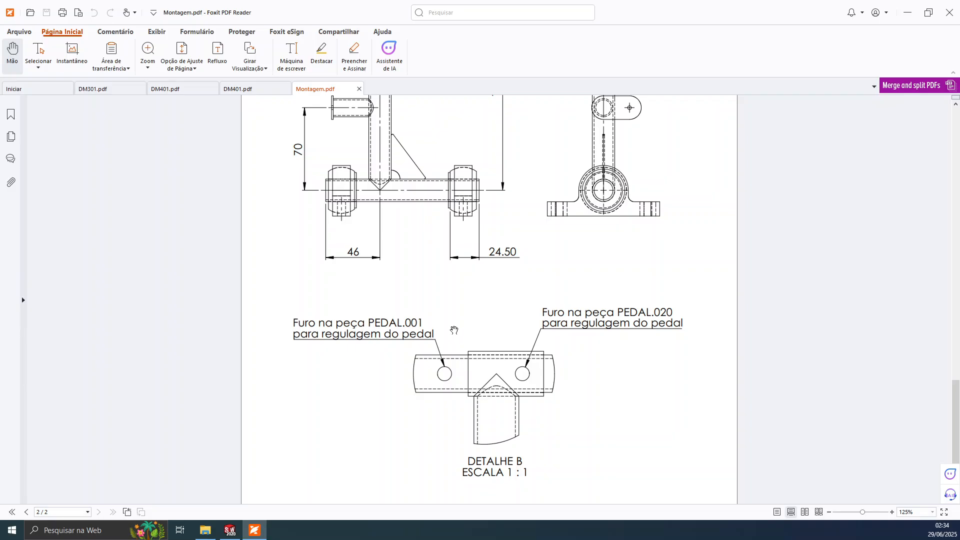
scroll(587, 321, down, 1)
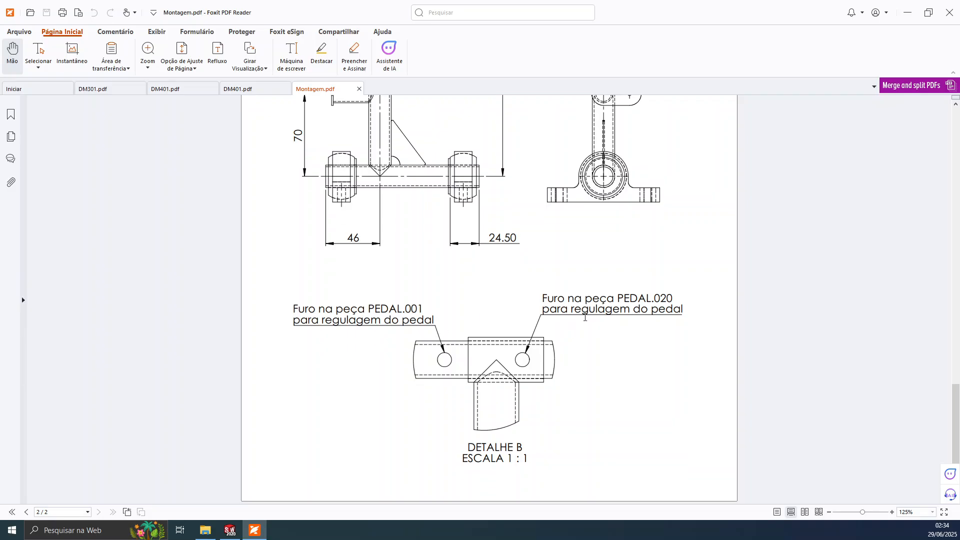
scroll(525, 372, up, 10)
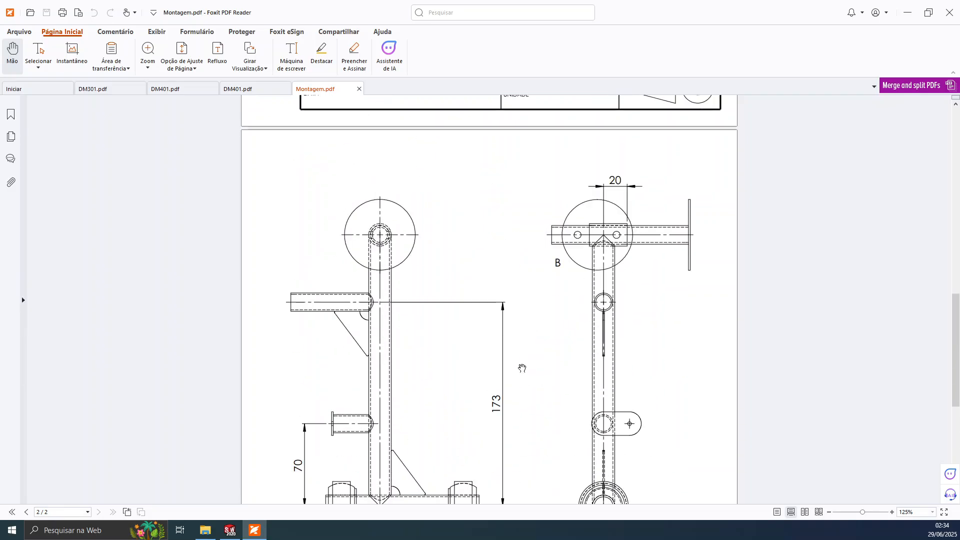
scroll(360, 443, up, 5)
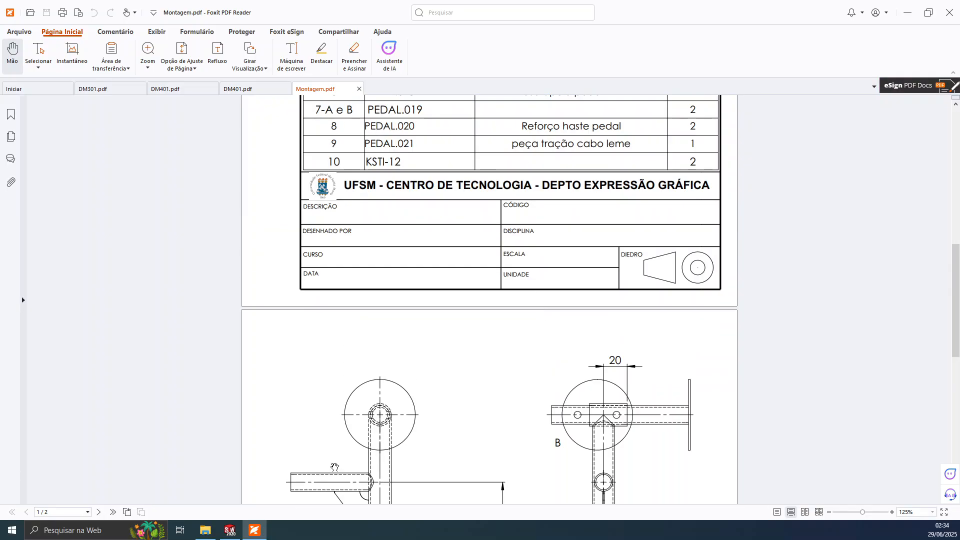
- Back in SOLIDWORKS, slide PEDAL.001 outward along the PEDAL.011 sleeve until its cross hole is exposed
key(alt+Tab)
middle_drag(396, 381, 765, 232)
click(571, 220)
drag(764, 233, 788, 248)
click(635, 307)
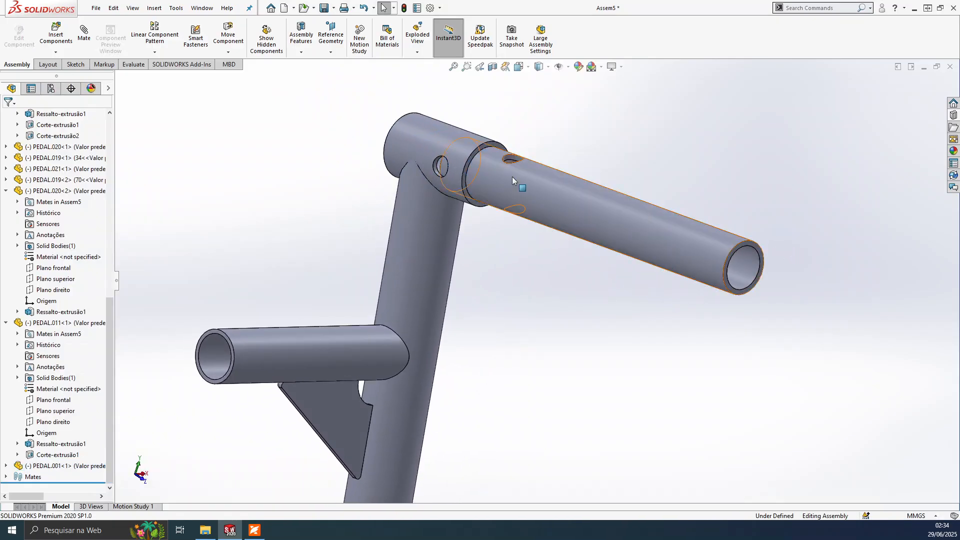
- Rotate PEDAL.001 inside the PEDAL.011 sleeve until its cross hole faces the same side as the sleeve's hole
scroll(511, 175, down, 2)
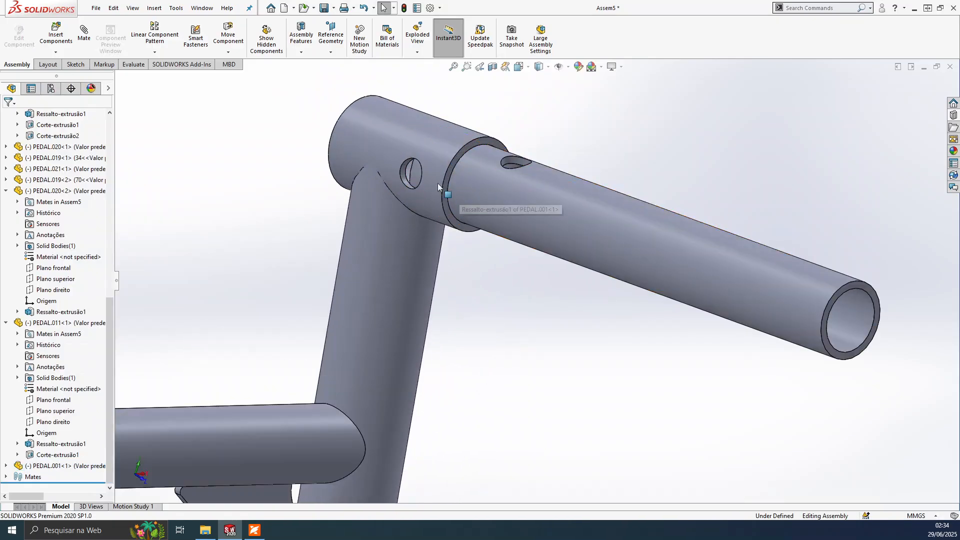
click(404, 175)
scroll(515, 167, down, 2)
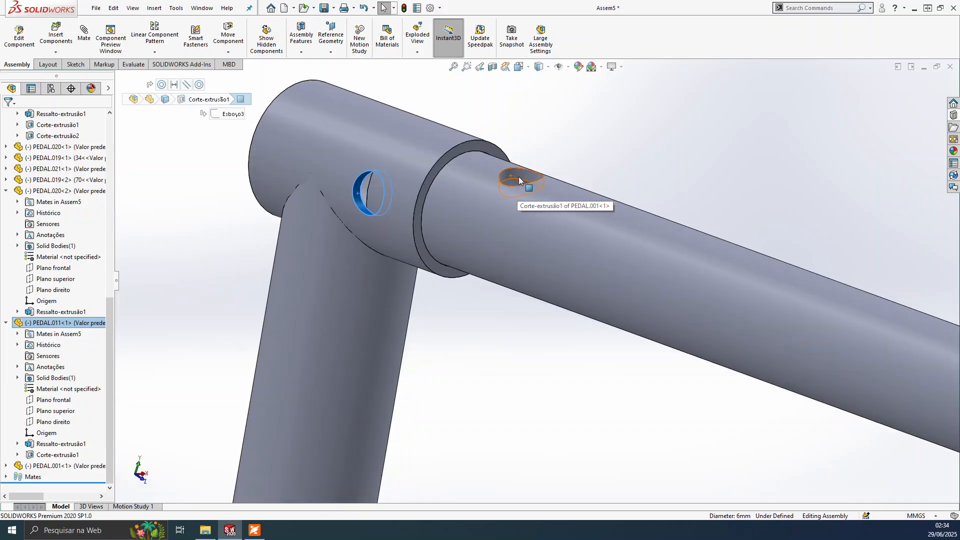
scroll(474, 196, down, 1)
drag(530, 214, 550, 284)
scroll(571, 256, down, 2)
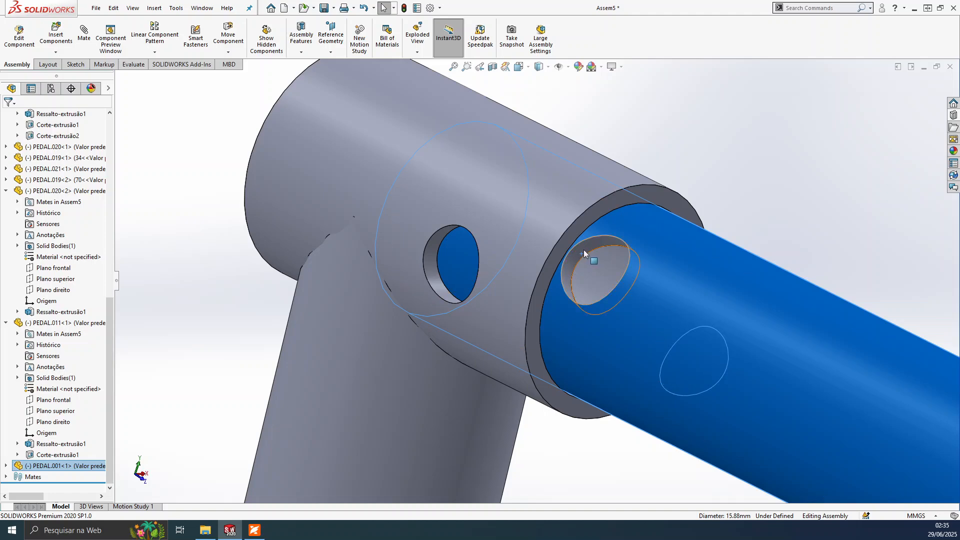
- Add a concentric mate between the cross hole face of PEDAL.001 and the side hole face of PEDAL.011
click(583, 249)
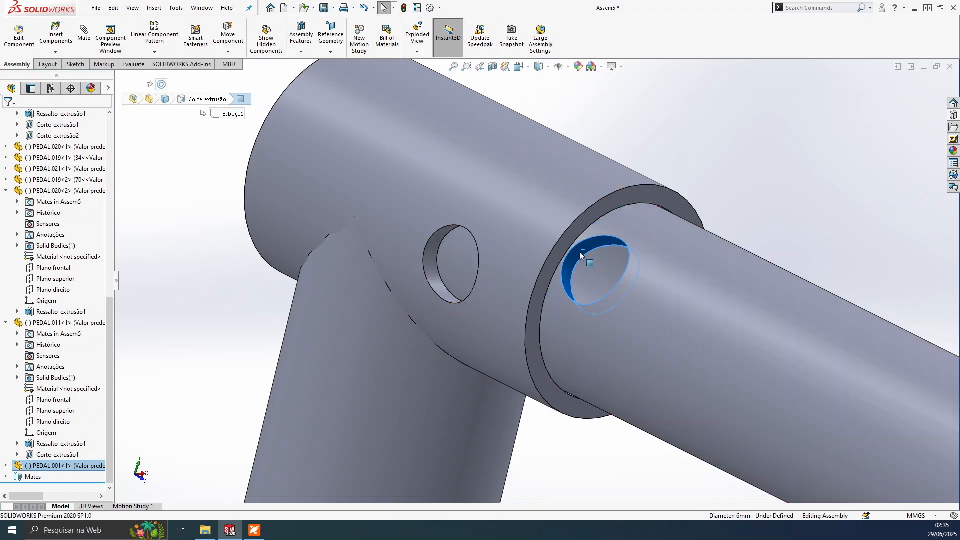
ctrl+click(429, 256)
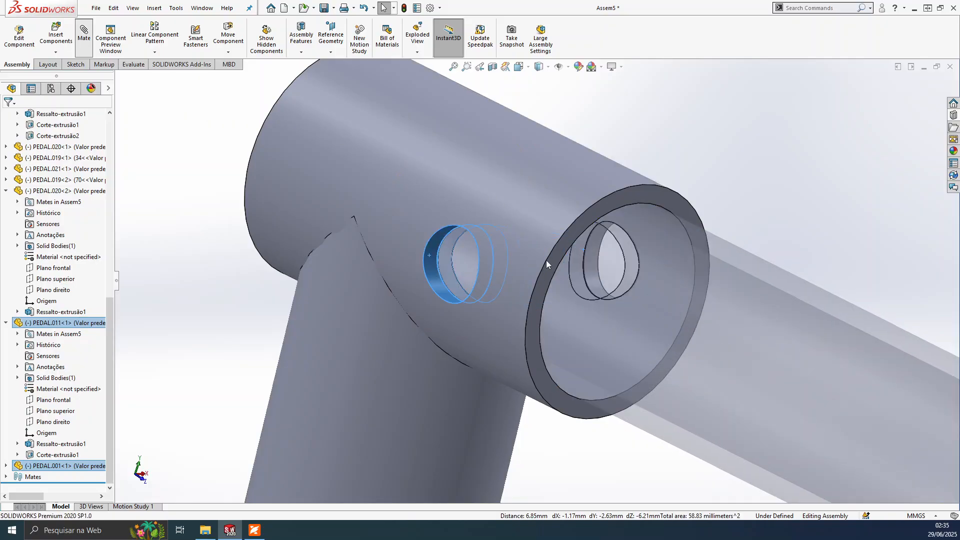
click(686, 245)
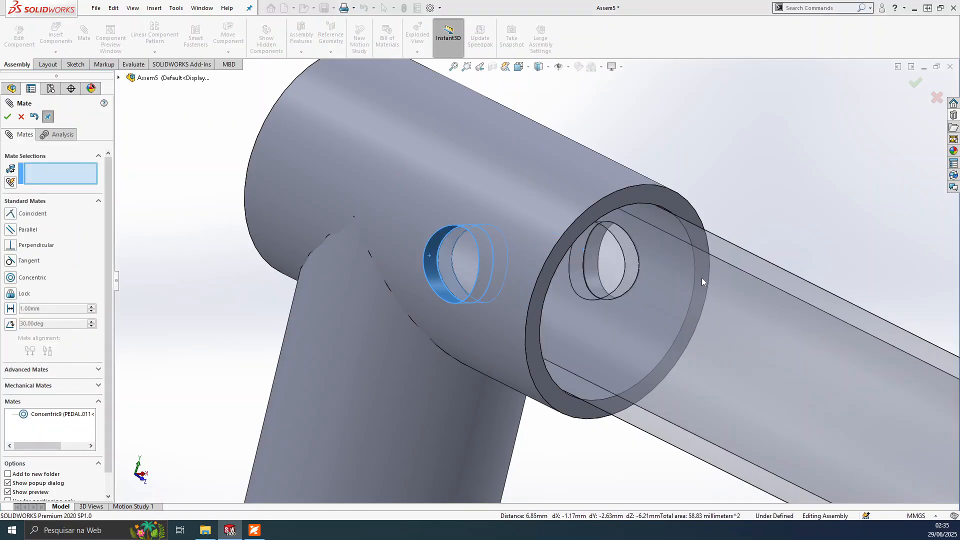
- Examine the hole alignment of PEDAL.001 and PEDAL.011 from several sides, along with the tube's position in the whole assembly
middle_drag(671, 214, 647, 240)
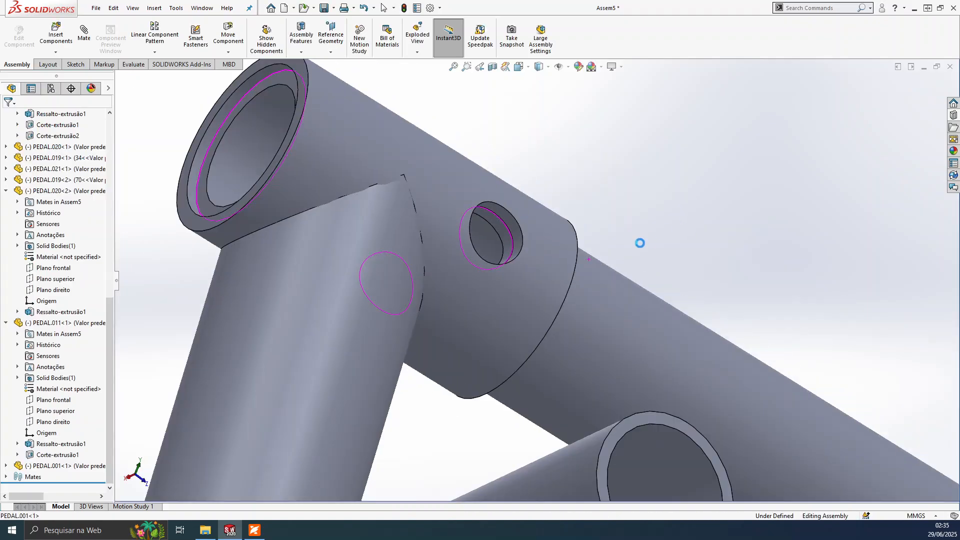
scroll(648, 240, up, 2)
middle_drag(588, 246, 612, 381)
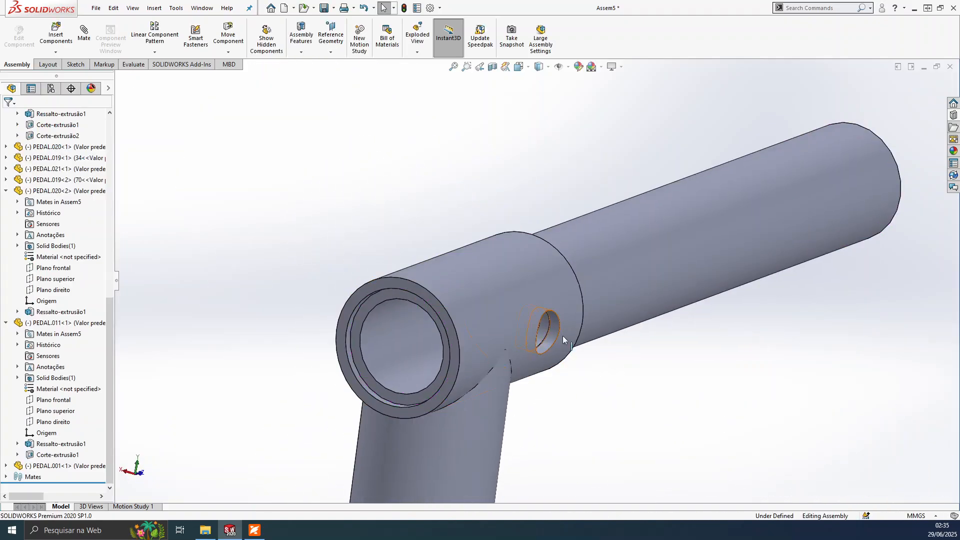
scroll(543, 334, up, 3)
middle_drag(542, 335, 583, 333)
scroll(584, 333, down, 3)
click(612, 262)
middle_drag(501, 223, 480, 165)
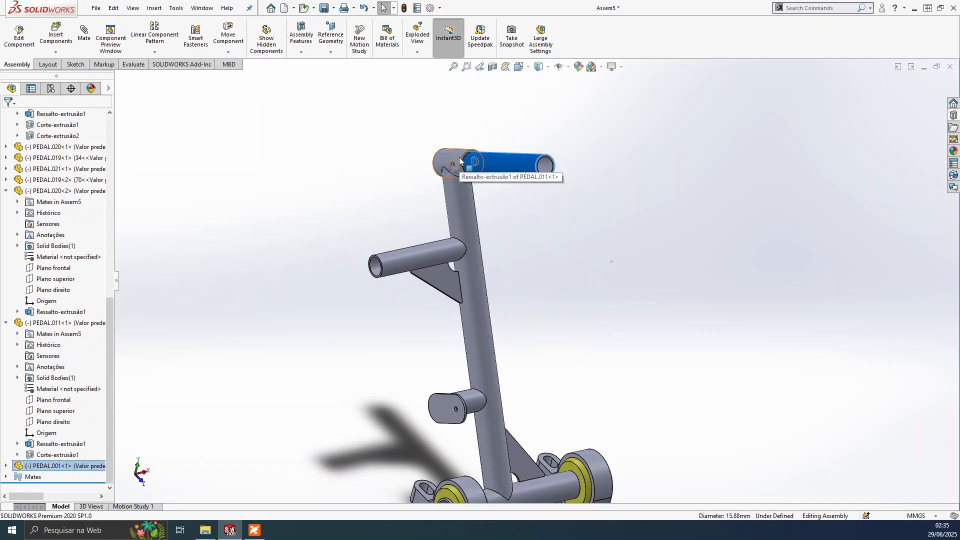
scroll(648, 159, down, 2)
scroll(594, 212, up, 5)
click(593, 212)
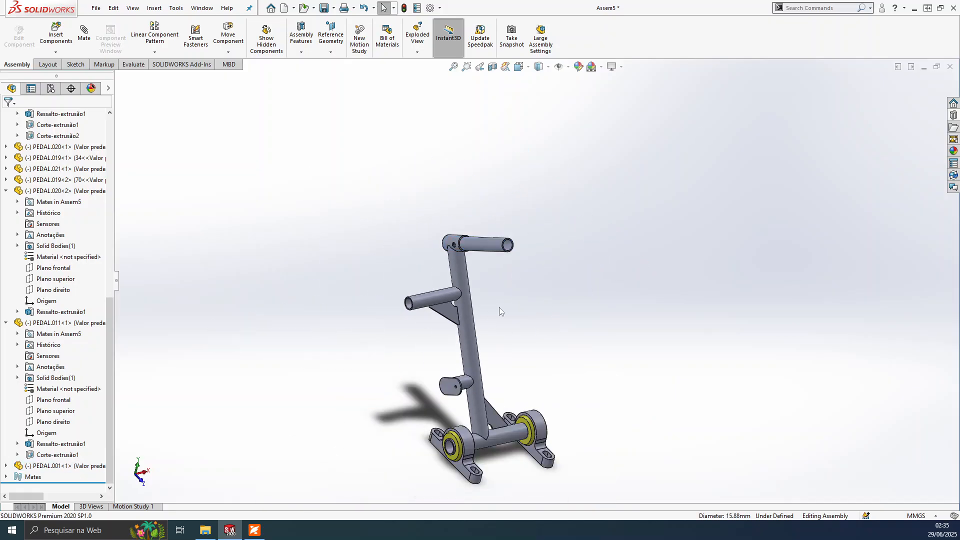
scroll(491, 266, down, 2)
- Look up item 6 in the exploded view and parts table on page 1 of Montagem.pdf in Foxit PDF Reader
click(255, 531)
scroll(481, 225, up, 2)
scroll(479, 238, down, 5)
scroll(478, 240, down, 1)
scroll(481, 240, up, 10)
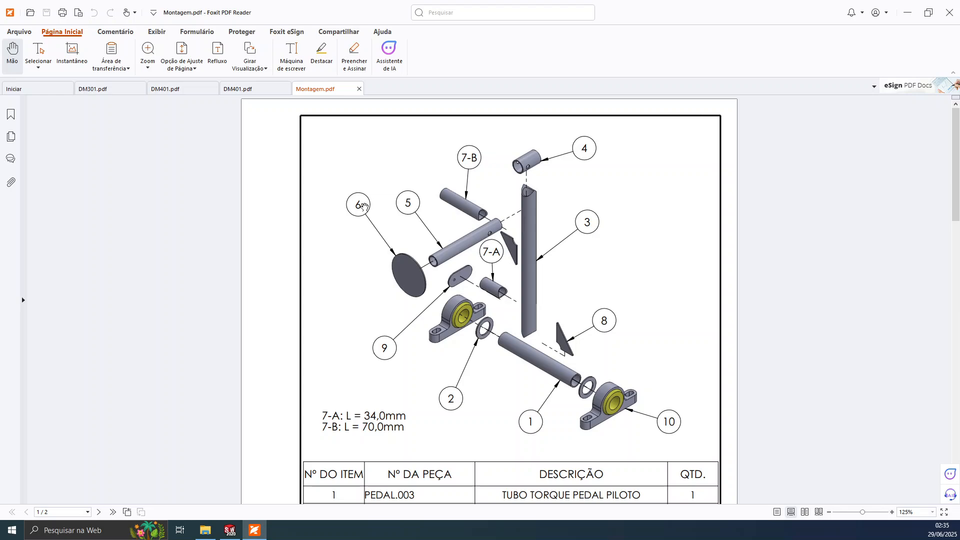
scroll(395, 253, down, 3)
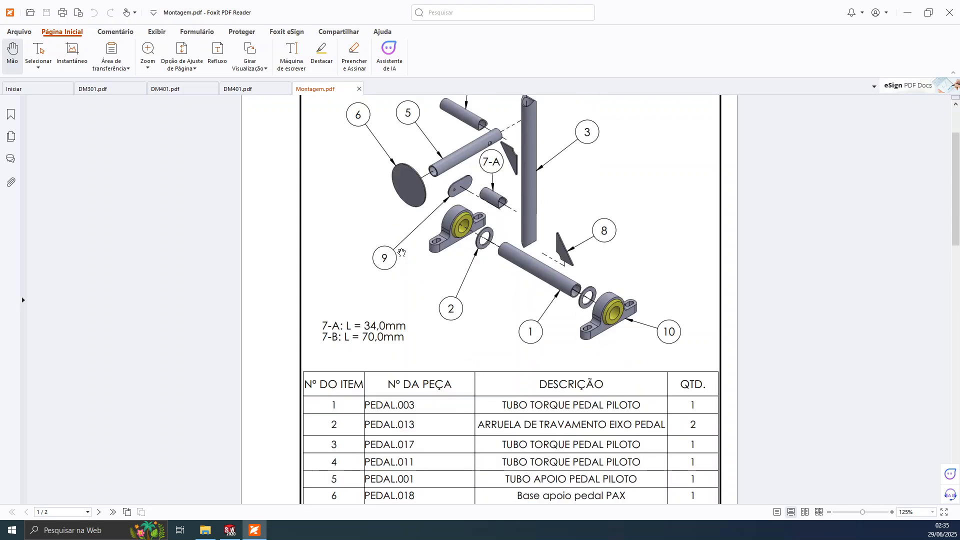
scroll(396, 221, up, 3)
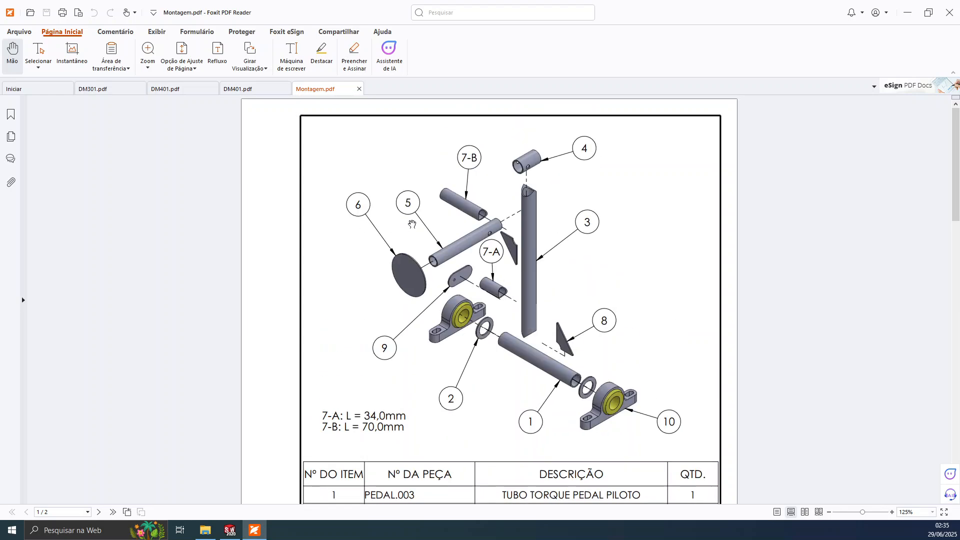
scroll(479, 313, down, 1)
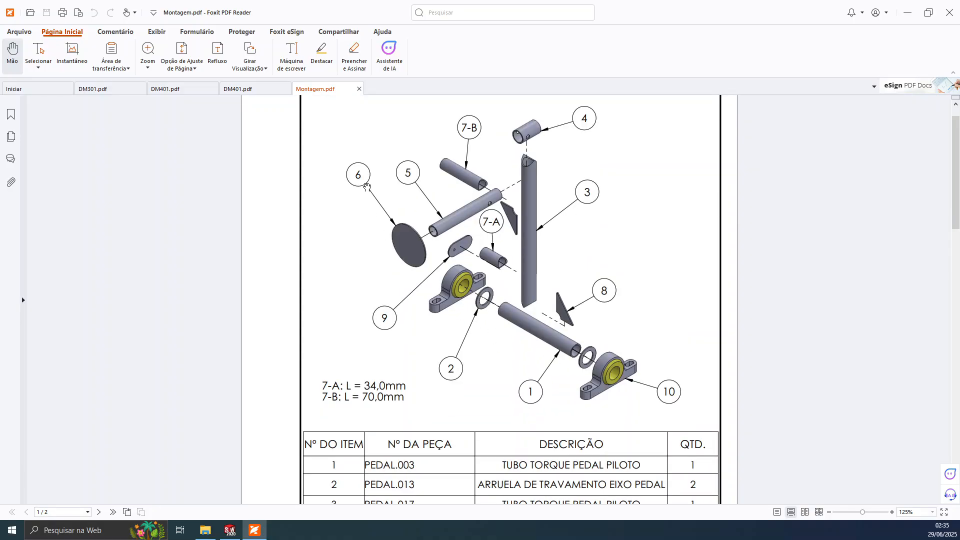
scroll(366, 187, down, 4)
scroll(492, 313, down, 1)
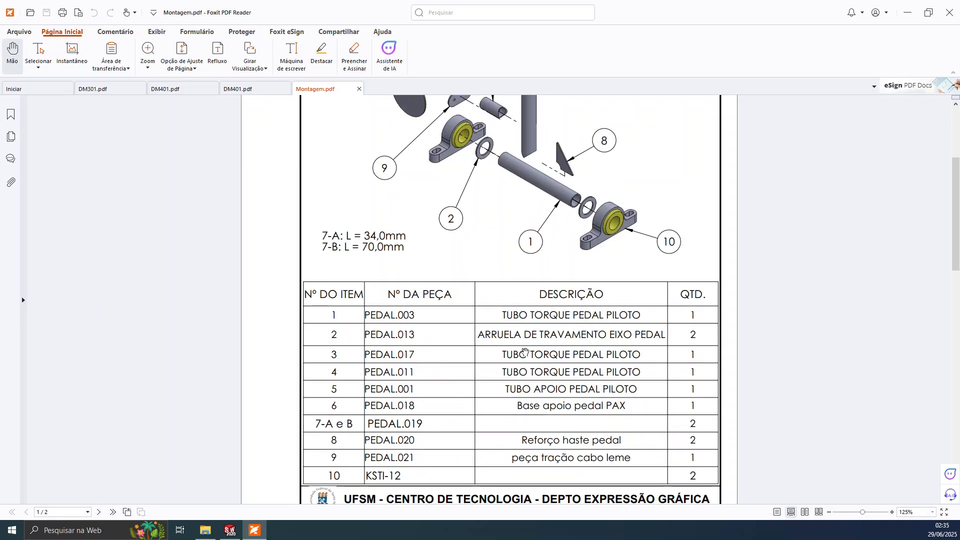
scroll(580, 327, up, 1)
scroll(520, 290, up, 4)
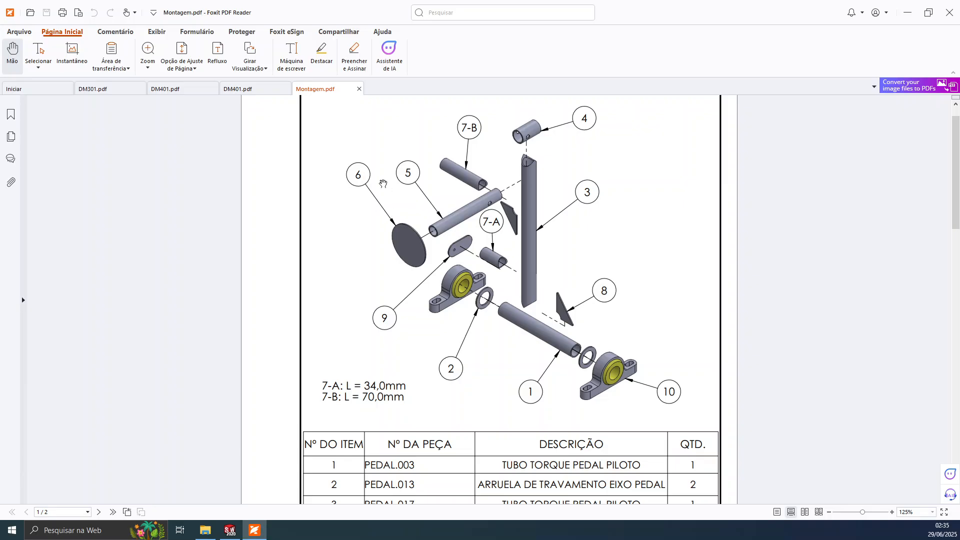
scroll(410, 270, down, 5)
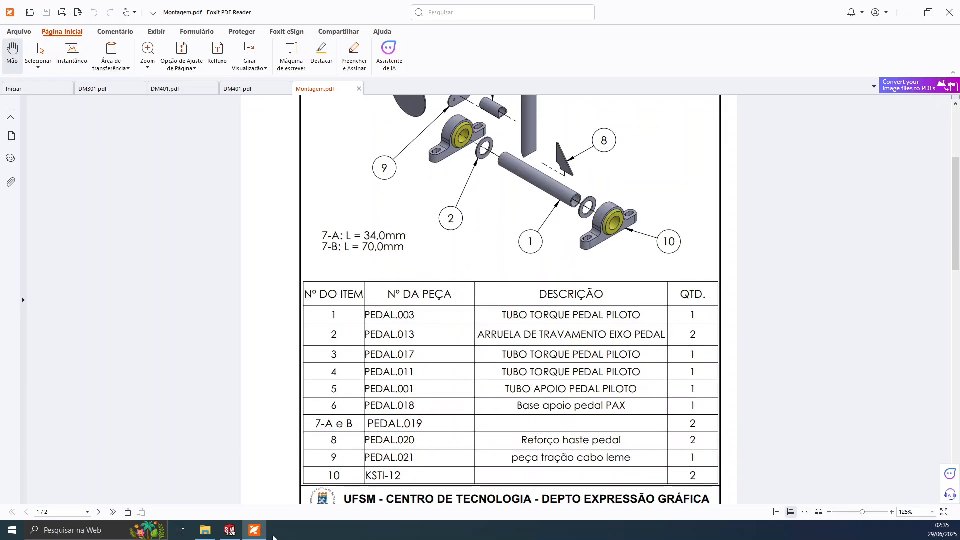
- Back in SOLIDWORKS, insert the part PEDAL.018 and place it beside the free end of PEDAL.001
key(alt+Tab)
click(62, 40)
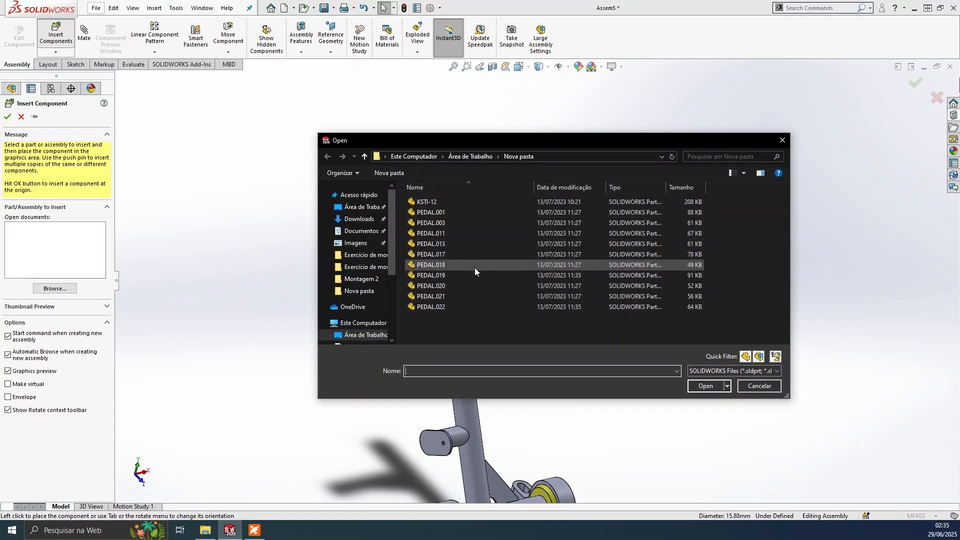
click(475, 267)
click(705, 386)
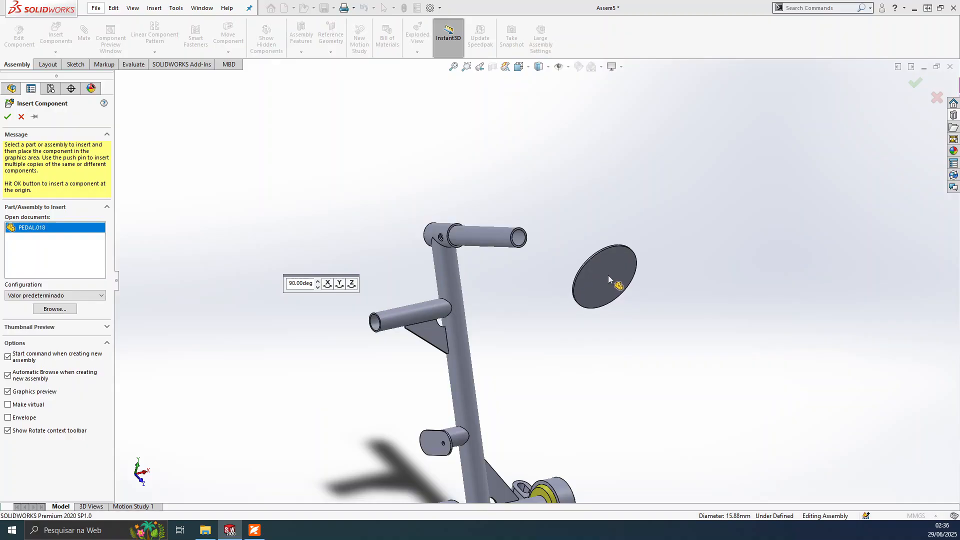
click(607, 273)
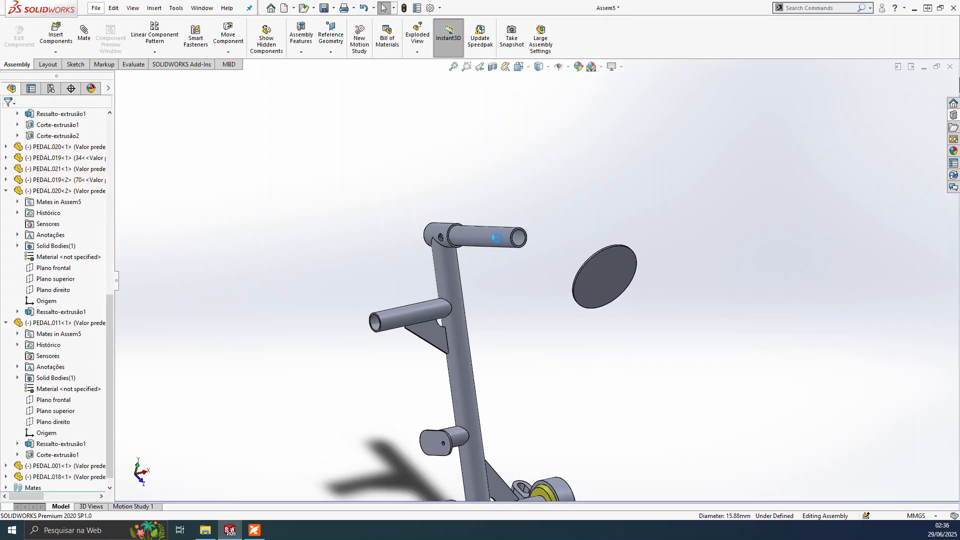
- Add a coincident mate between a flat face of the PEDAL.018 disc and the free end face of PEDAL.001
middle_drag(525, 231, 502, 272)
click(604, 253)
click(630, 269)
click(599, 272)
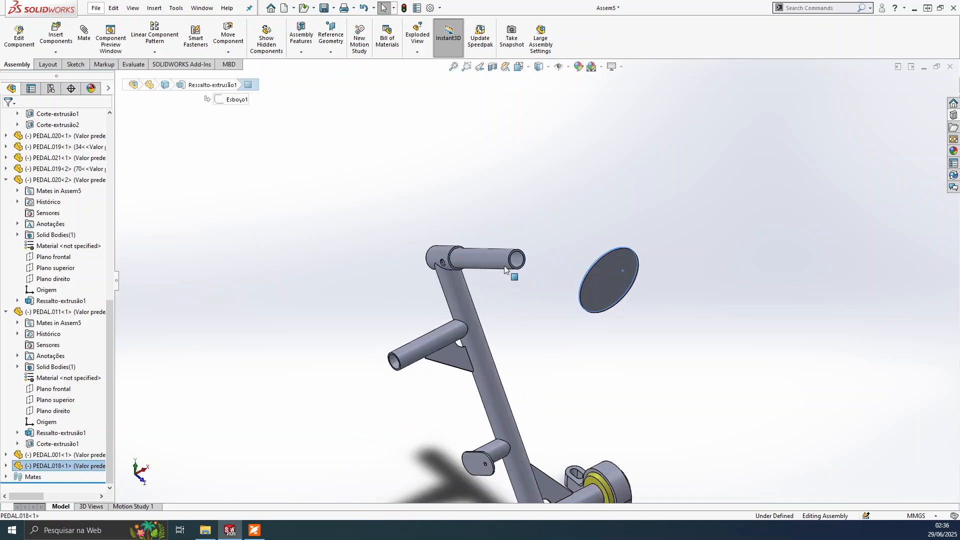
scroll(533, 257, down, 6)
ctrl+click(526, 279)
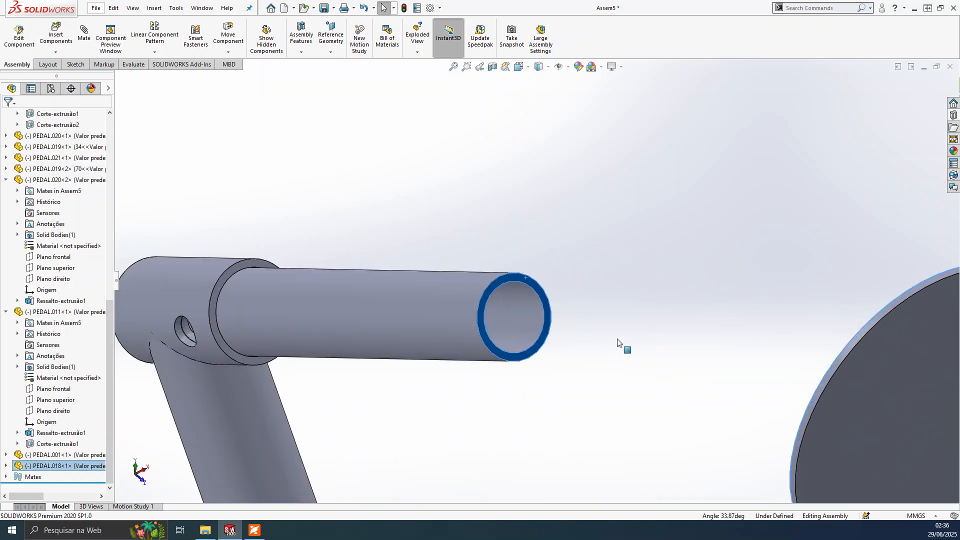
middle_drag(648, 309, 744, 342)
scroll(749, 344, up, 4)
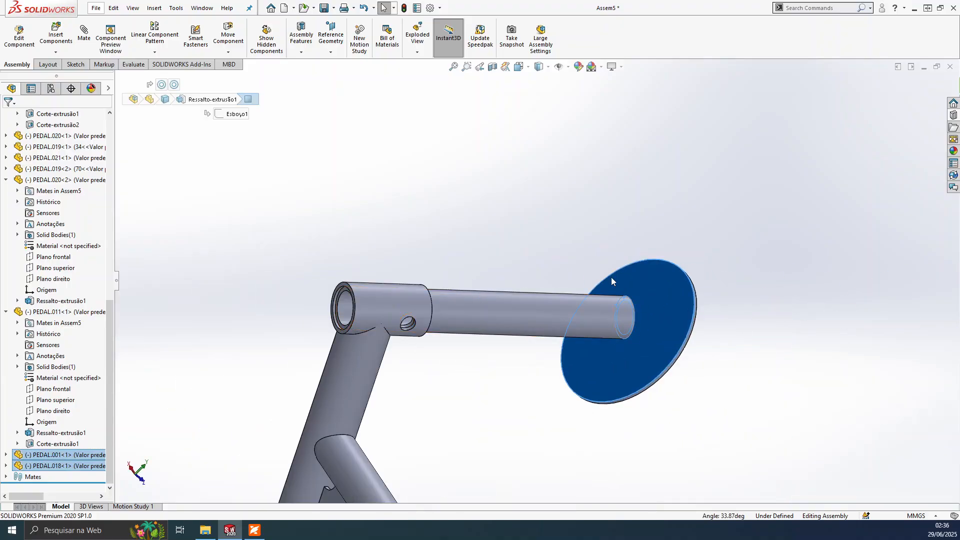
middle_drag(622, 316, 613, 315)
click(90, 35)
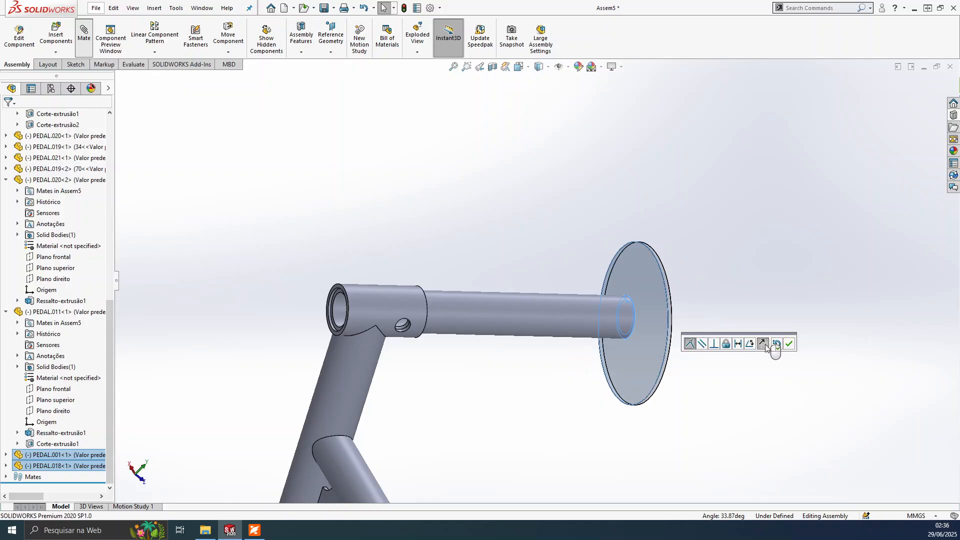
click(787, 346)
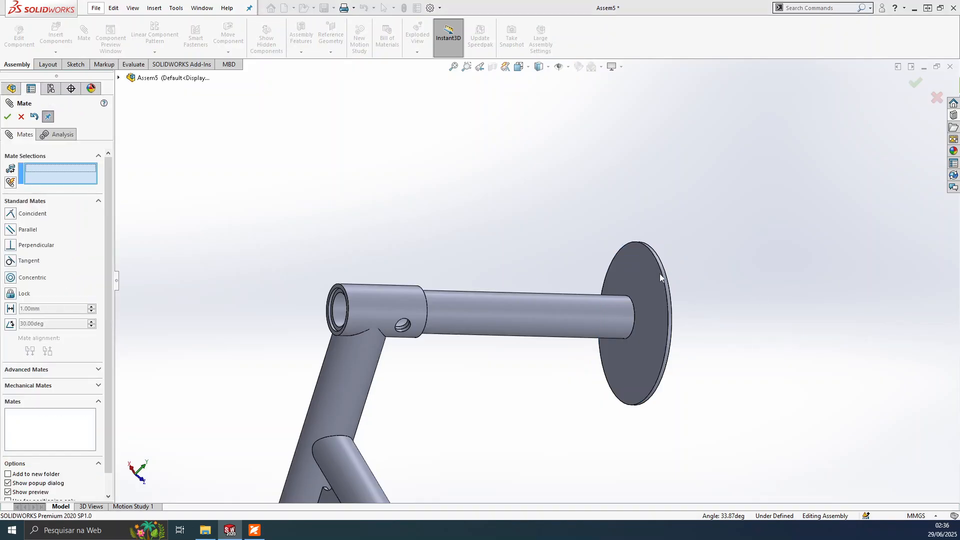
key(Escape)
- Add a concentric mate between the rim face of the PEDAL.018 disc and the outer cylindrical face of PEDAL.001
scroll(658, 274, down, 4)
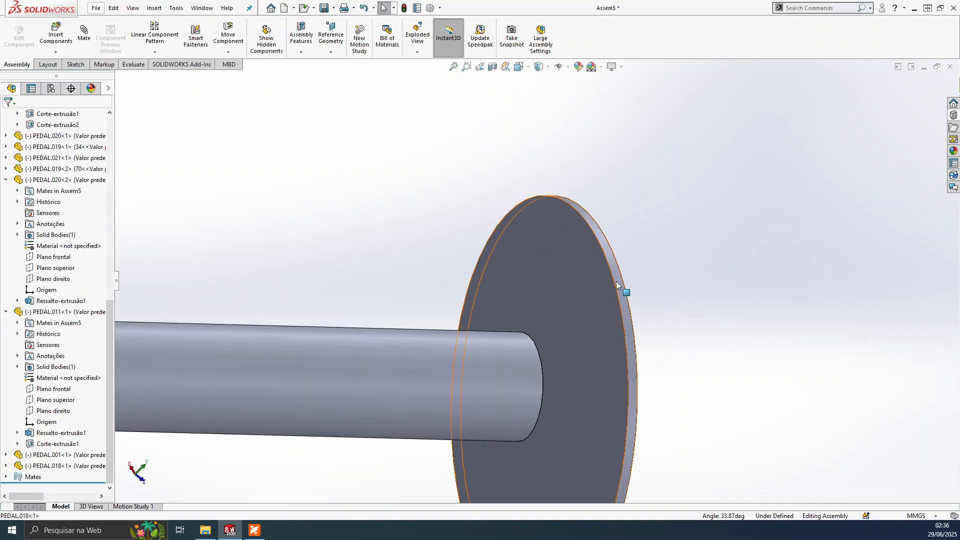
click(616, 281)
ctrl+click(447, 370)
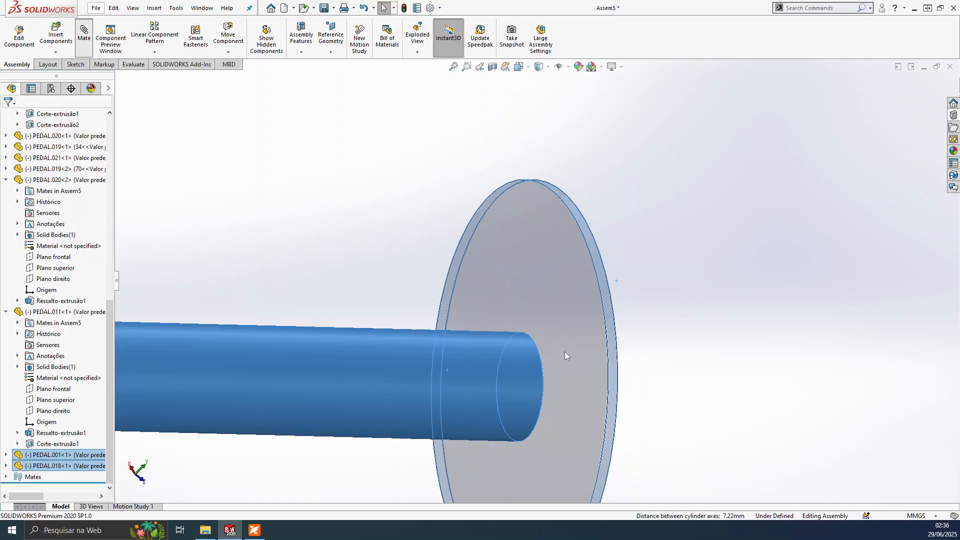
click(690, 369)
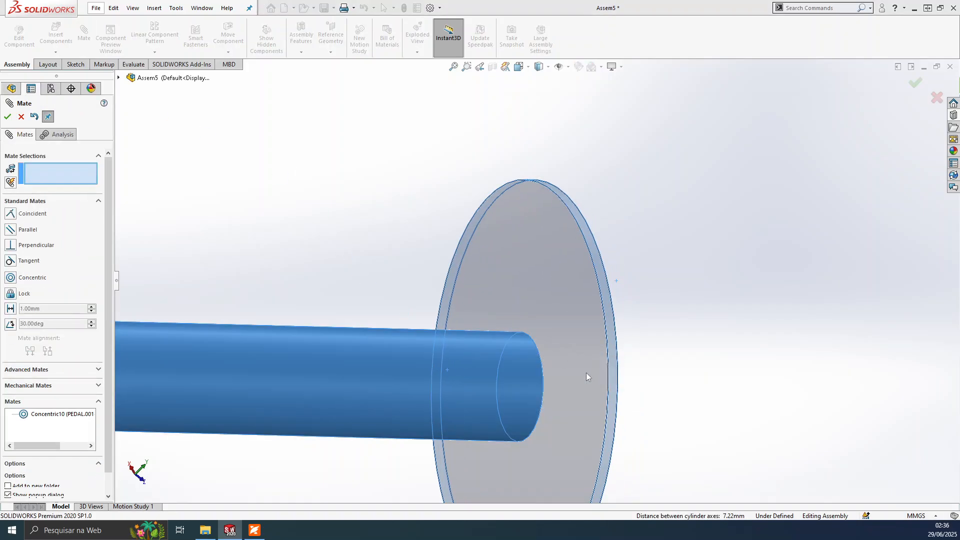
key(Escape)
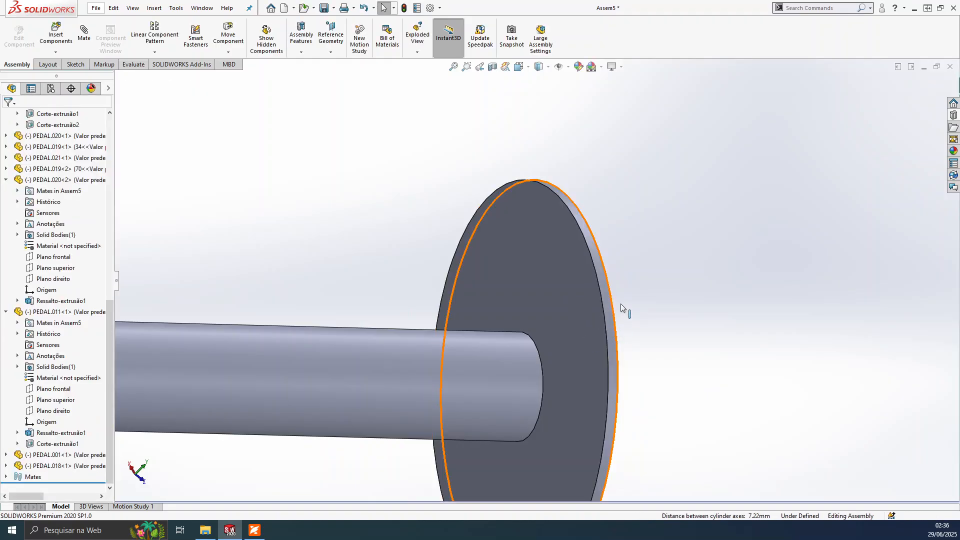
- Mate the Plano superior of PEDAL.018 to the Plano superior of PEDAL.011
drag(719, 497, 614, 342)
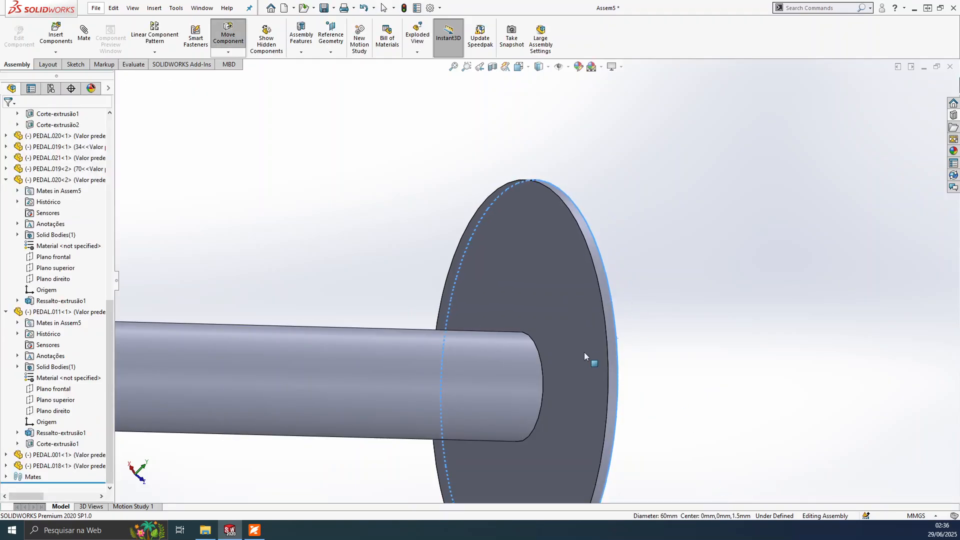
scroll(550, 321, down, 2)
scroll(537, 305, up, 3)
click(563, 280)
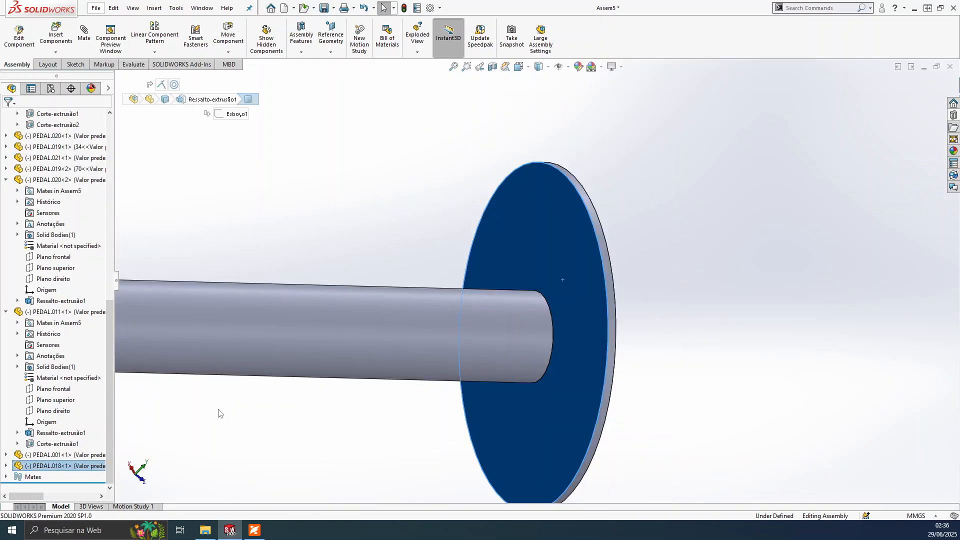
click(5, 465)
click(50, 444)
scroll(379, 350, up, 5)
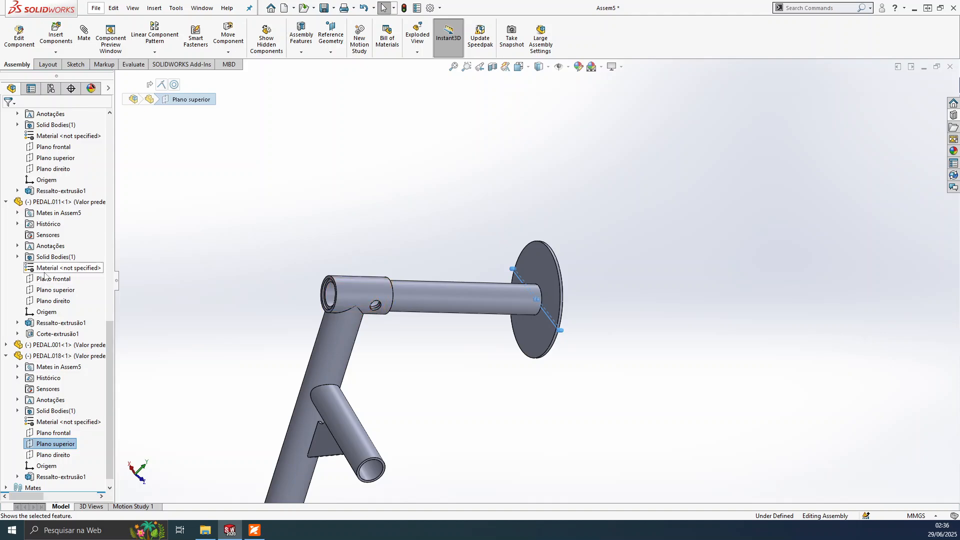
ctrl+click(45, 290)
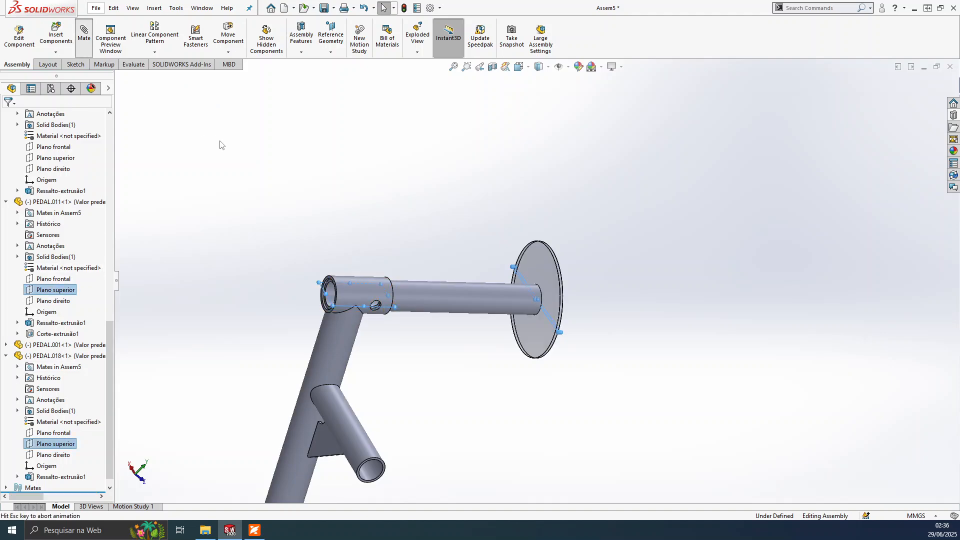
click(394, 235)
key(Escape)
key(Escape)
- Review the assembled mechanism and consult the page 2 views of Montagem.pdf in Foxit PDF Reader
middle_drag(408, 315, 433, 435)
scroll(449, 370, down, 6)
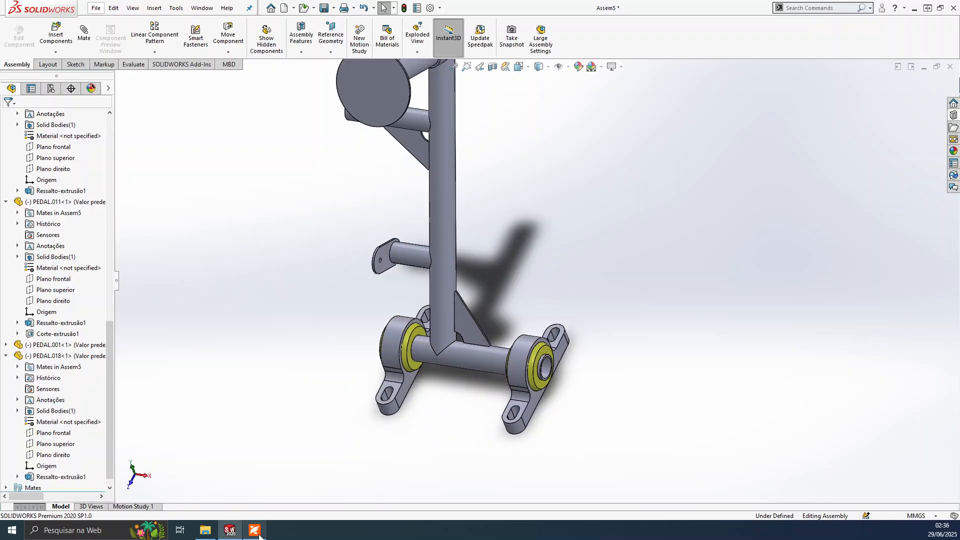
click(255, 531)
scroll(422, 340, up, 2)
scroll(427, 313, down, 10)
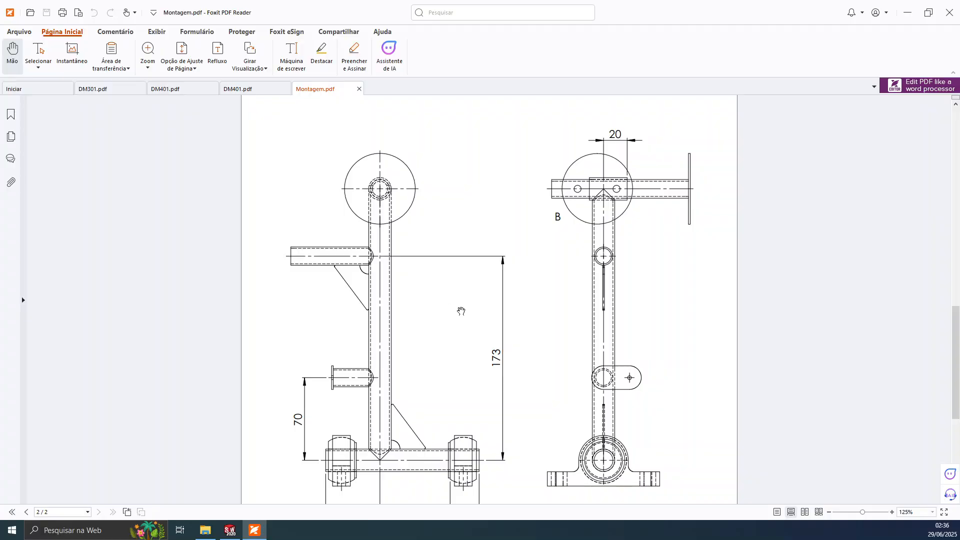
- Consult the exploded view and parts list on page 1 of Montagem.pdf, then return to the SOLIDWORKS assembly
scroll(533, 356, down, 2)
click(262, 534)
click(253, 530)
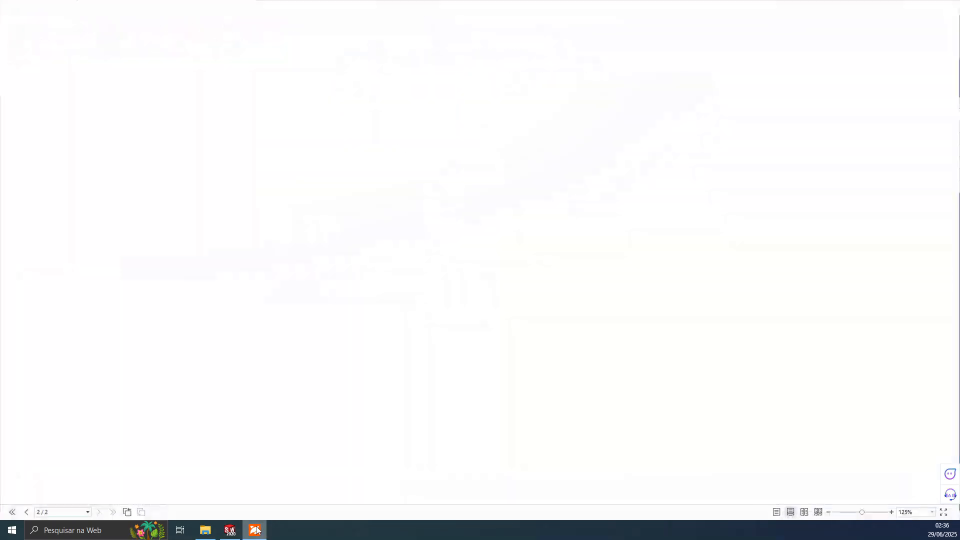
scroll(411, 240, up, 10)
scroll(410, 240, up, 9)
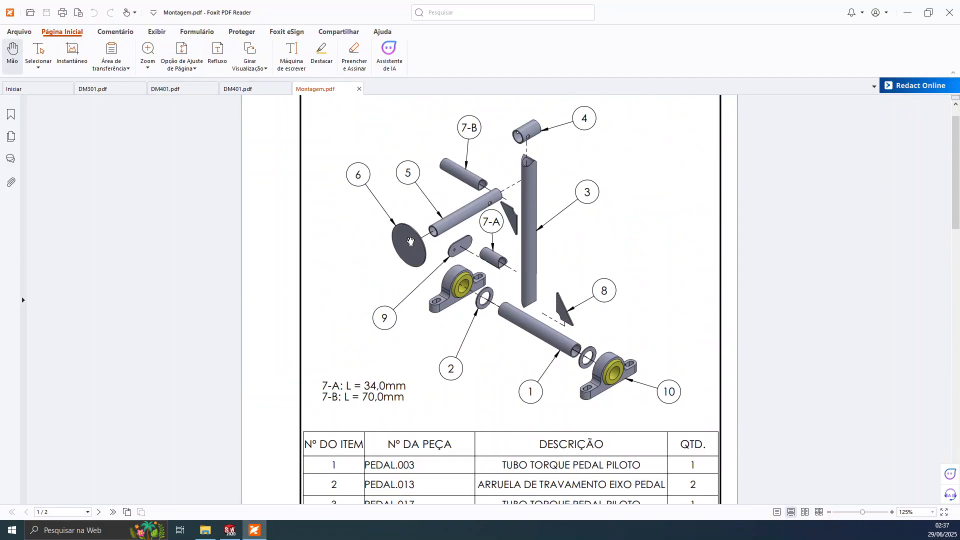
scroll(470, 390, down, 2)
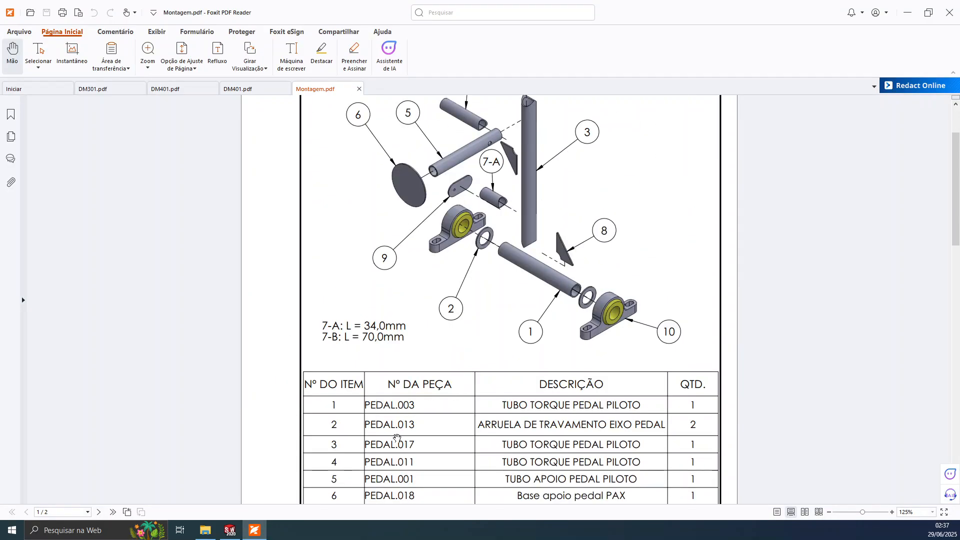
click(254, 530)
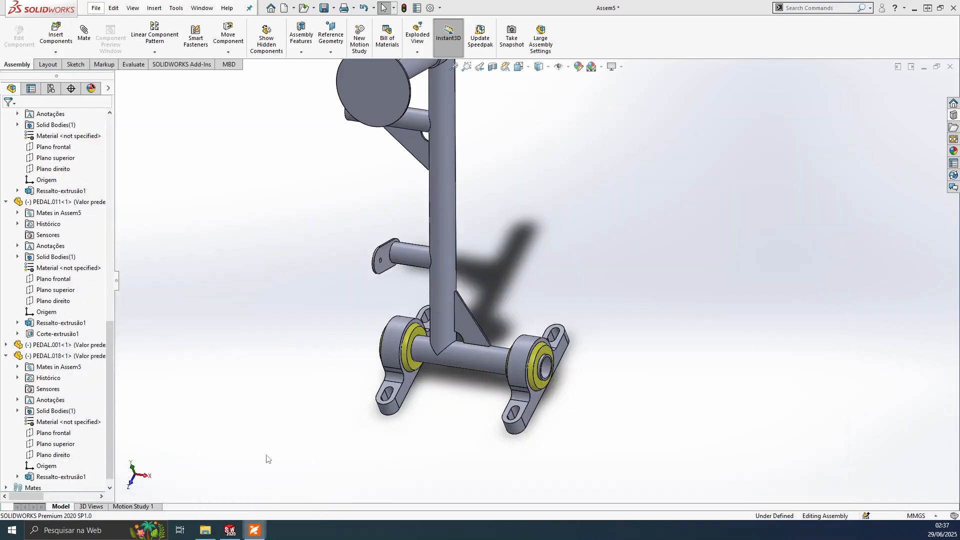
- Insert the PEDAL.013 washer and place it in free space in front of the PEDAL.003 tube between the bearings
click(56, 32)
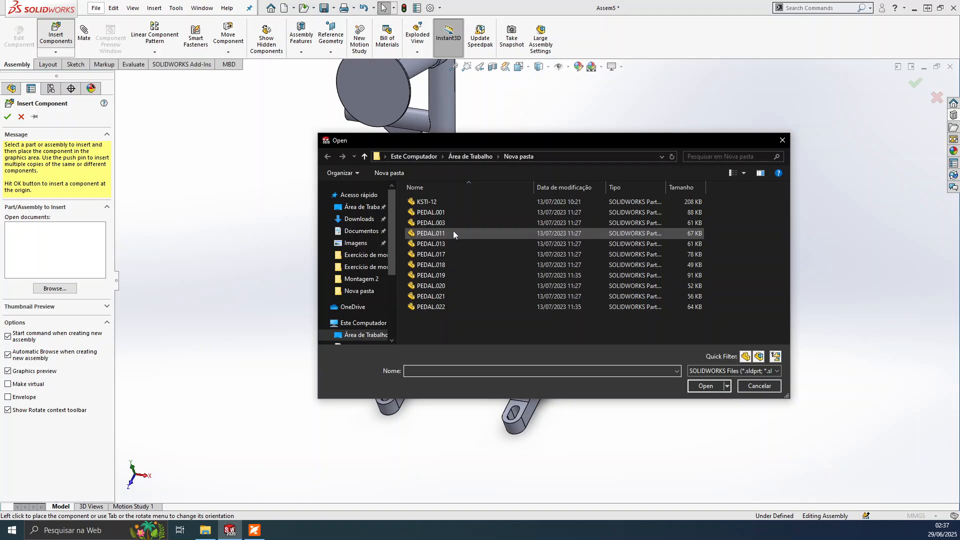
click(455, 244)
click(709, 388)
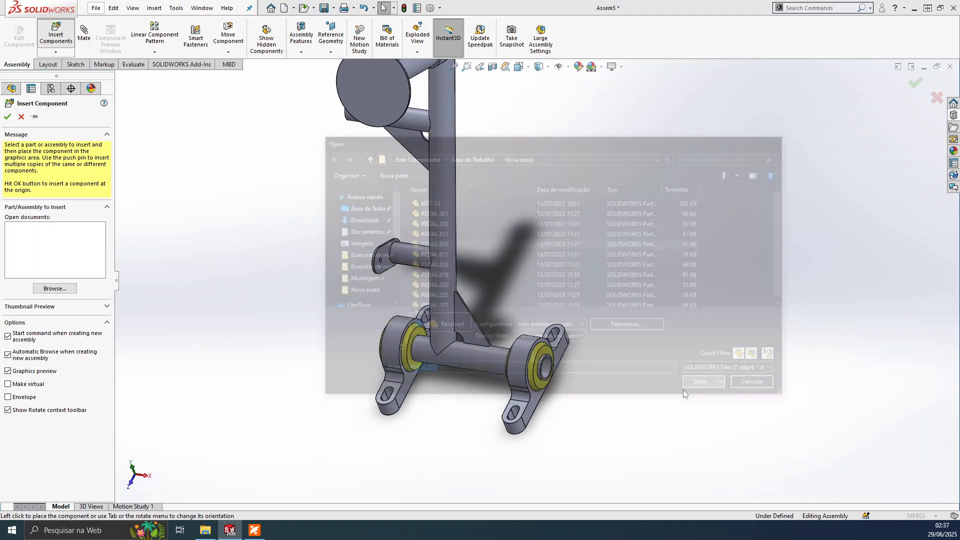
click(436, 428)
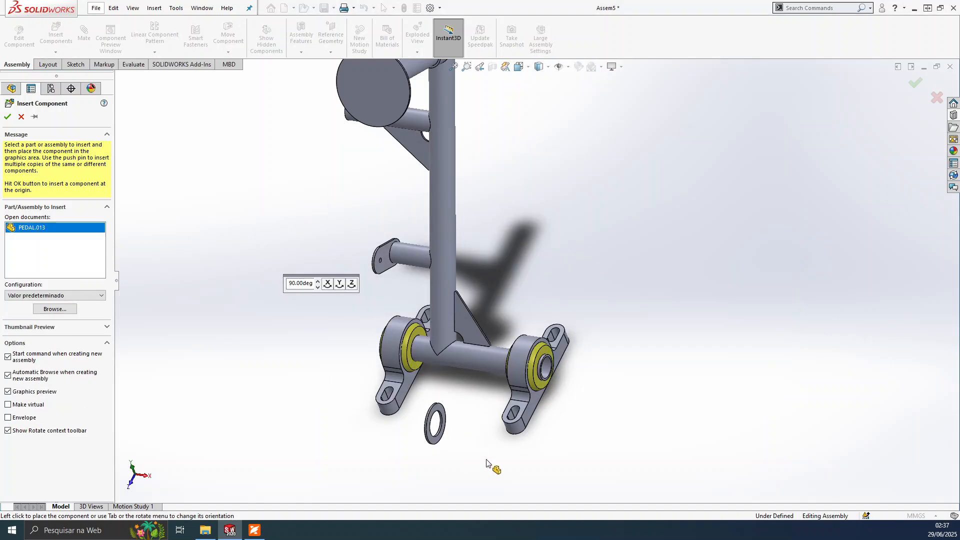
scroll(447, 409, down, 2)
scroll(448, 410, down, 3)
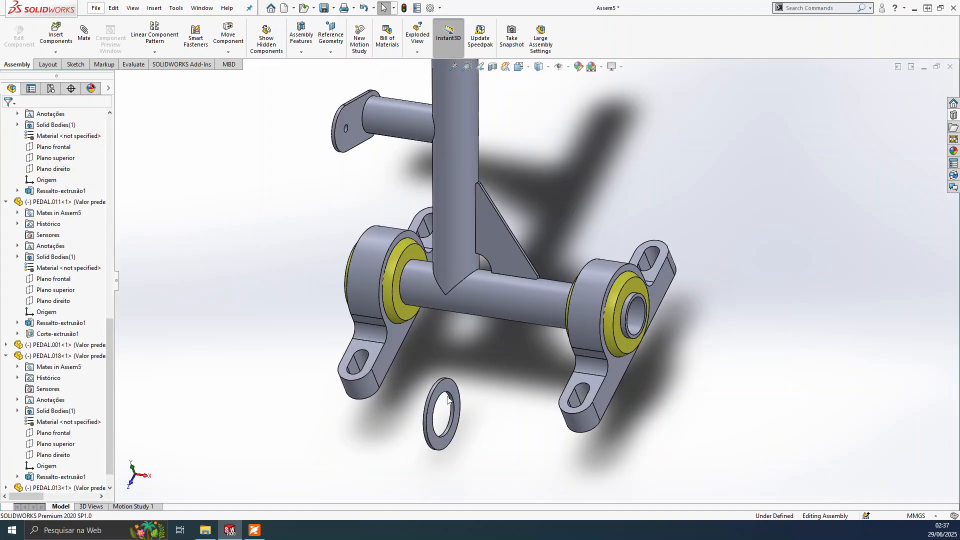
scroll(452, 359, down, 1)
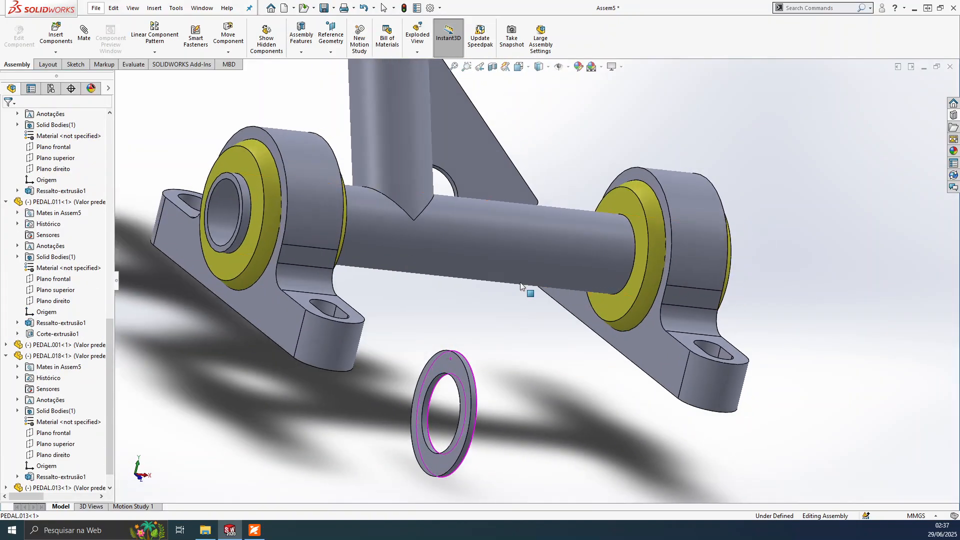
click(469, 383)
middle_drag(500, 364, 456, 262)
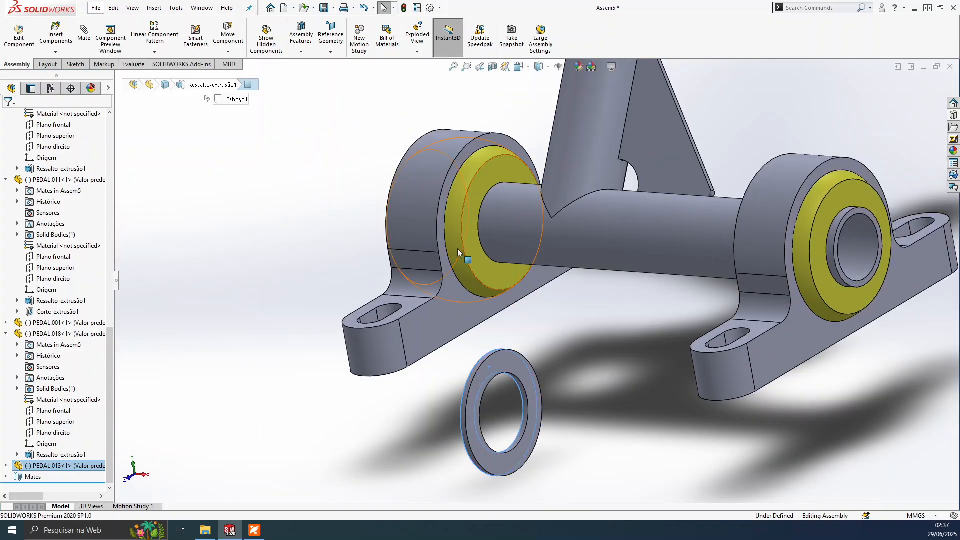
ctrl+click(468, 204)
click(482, 337)
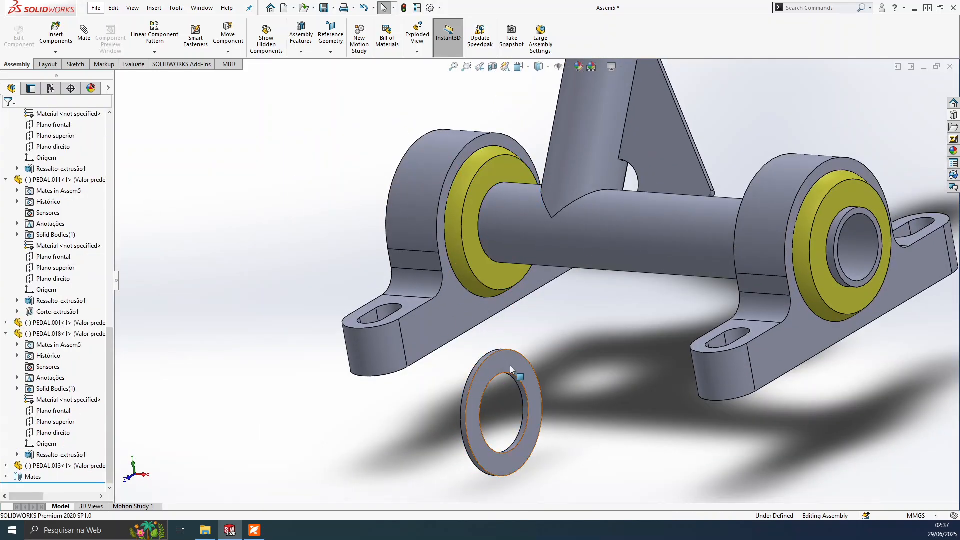
click(511, 365)
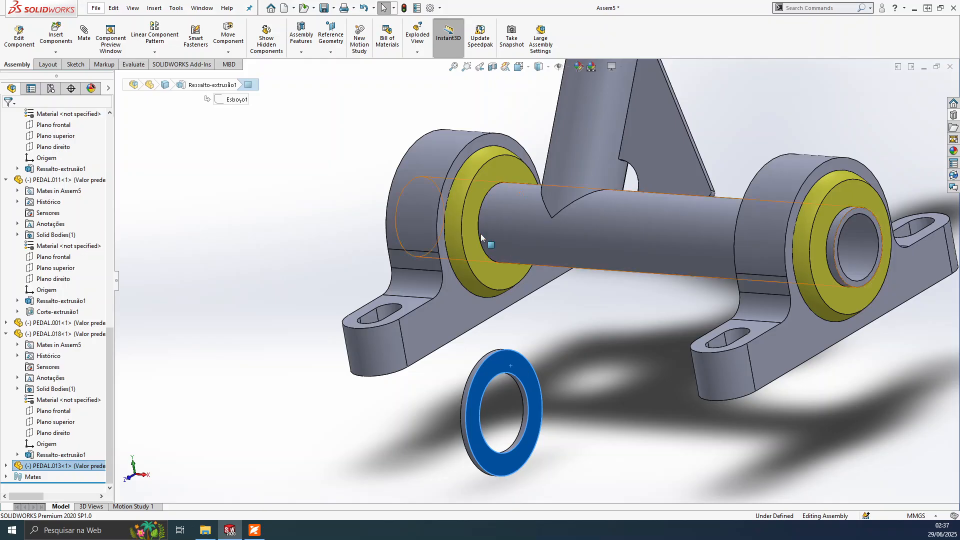
ctrl+click(471, 224)
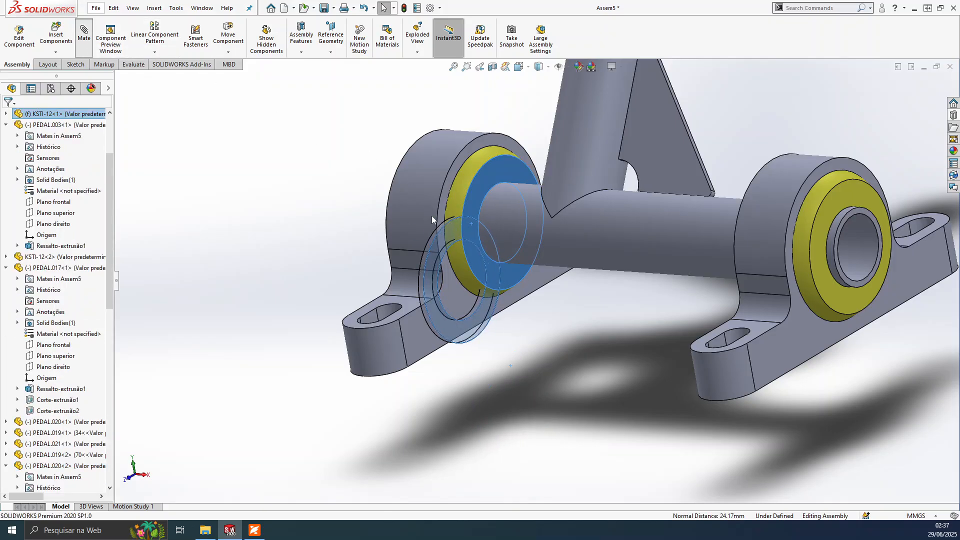
scroll(492, 248, down, 8)
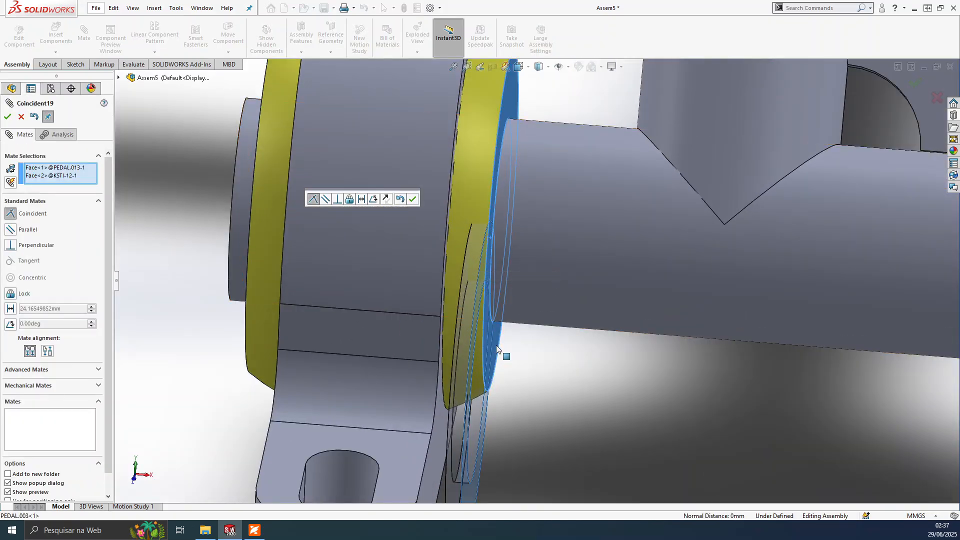
scroll(515, 373, up, 3)
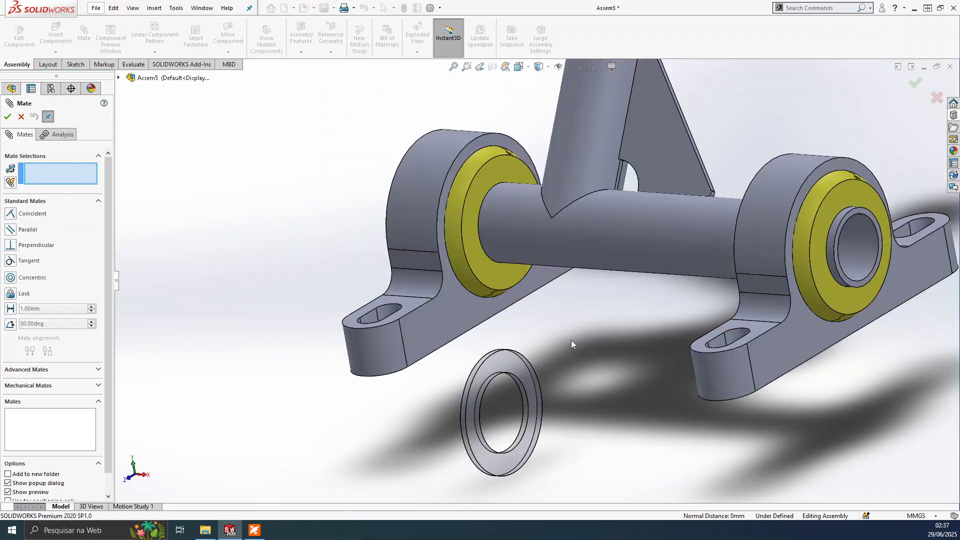
key(Escape)
middle_drag(569, 329, 570, 191)
click(619, 312)
key(Escape)
- Add a coincident mate between a flat face of the PEDAL.013 washer and the inward-facing yellow ring face of KSTI-12<1>
click(566, 245)
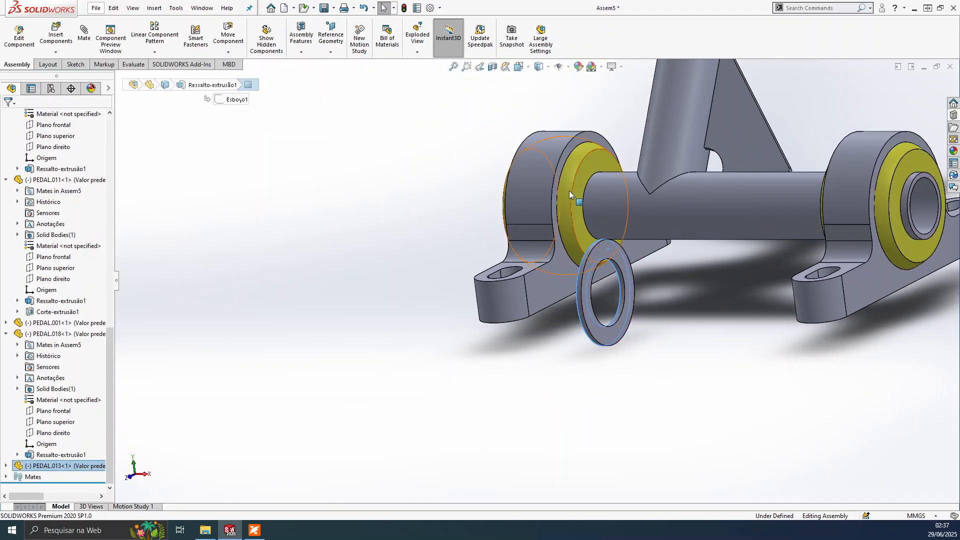
ctrl+click(589, 167)
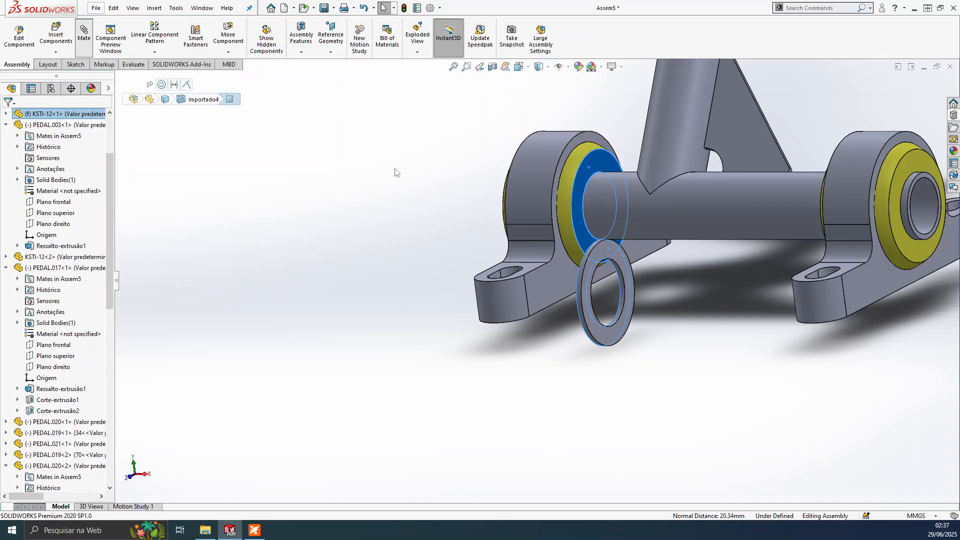
click(726, 258)
- Add a concentric mate between the inner hole face of the PEDAL.013 washer and the outer cylindrical face of PEDAL.003
scroll(545, 269, down, 5)
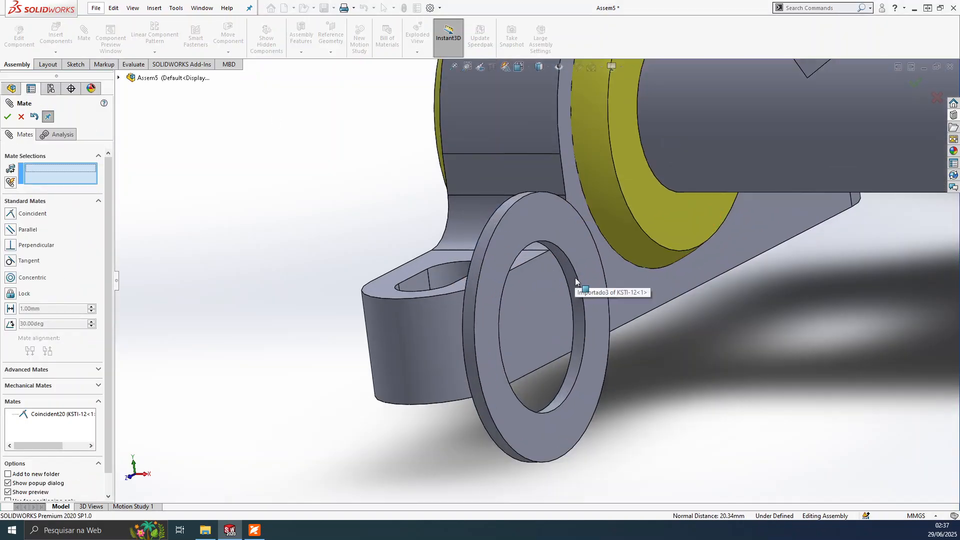
click(578, 297)
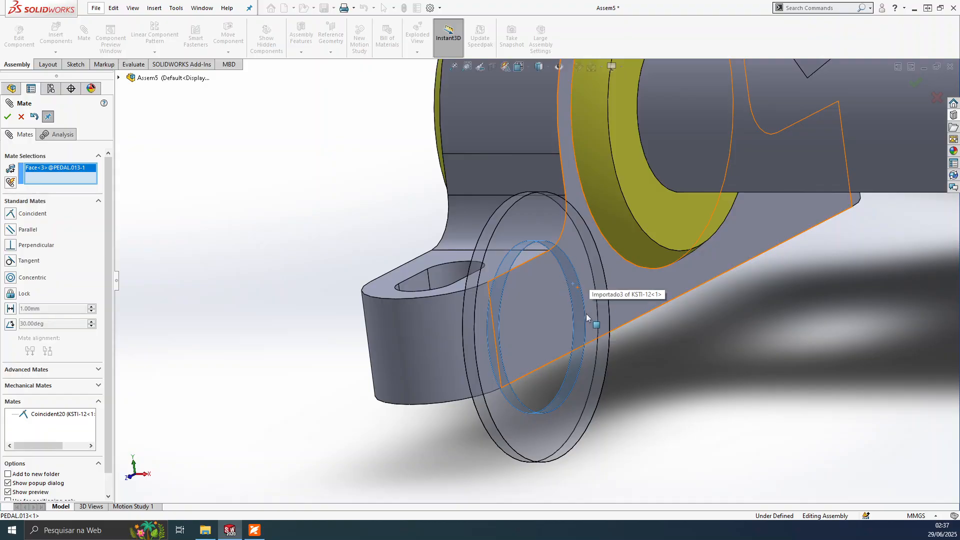
scroll(634, 214, up, 4)
scroll(547, 204, down, 6)
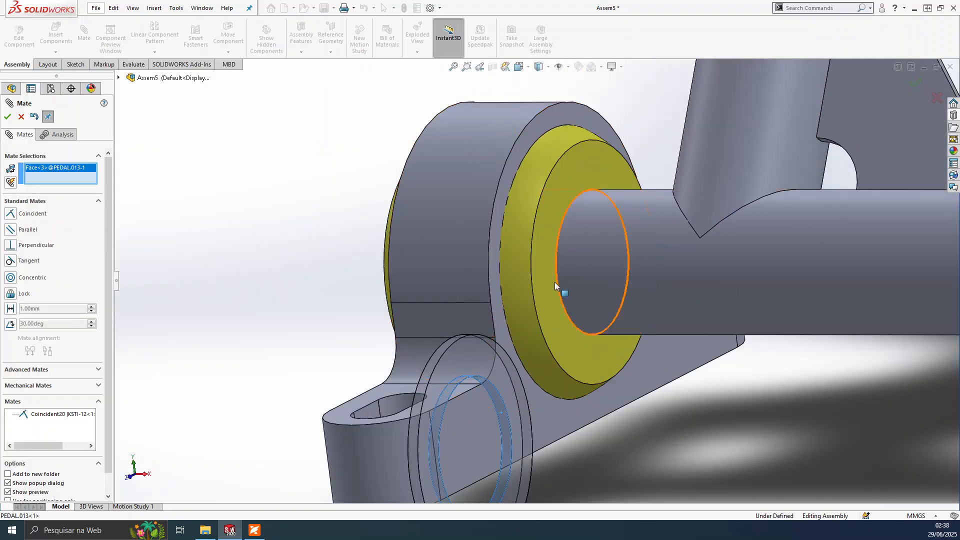
click(601, 266)
click(623, 402)
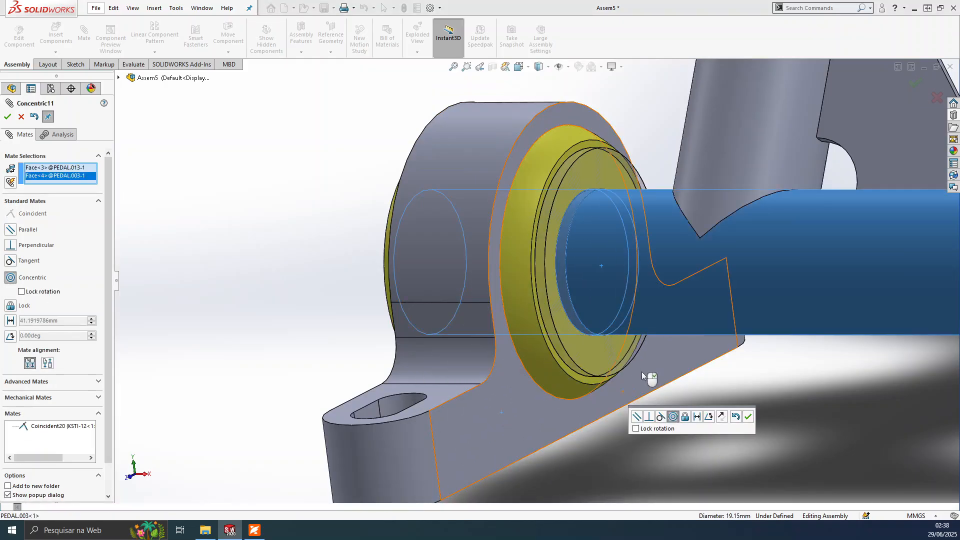
click(749, 417)
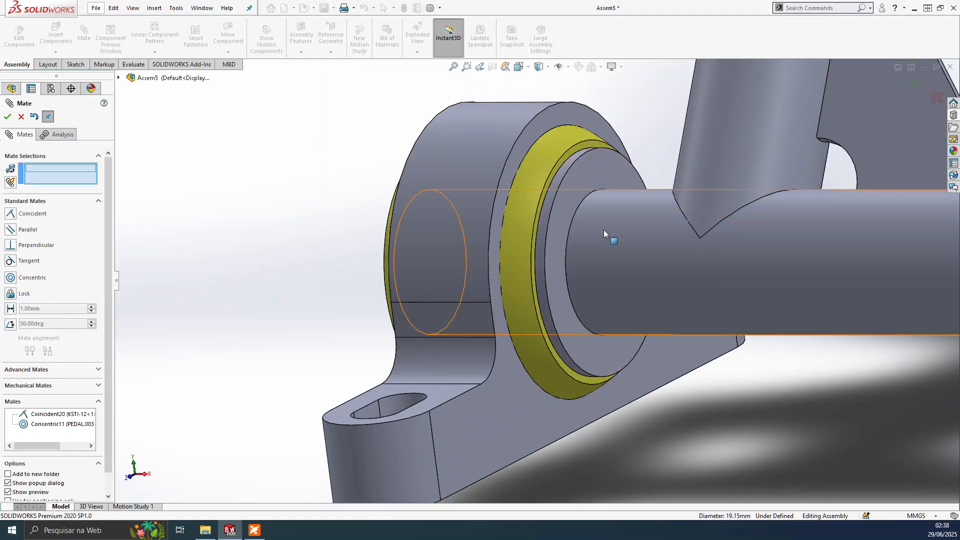
key(Escape)
- Create a second instance of the PEDAL.013 washer by copying the mated one into free space outside the KSTI-12<1> bearing
click(562, 197)
scroll(633, 275, up, 4)
scroll(633, 275, up, 3)
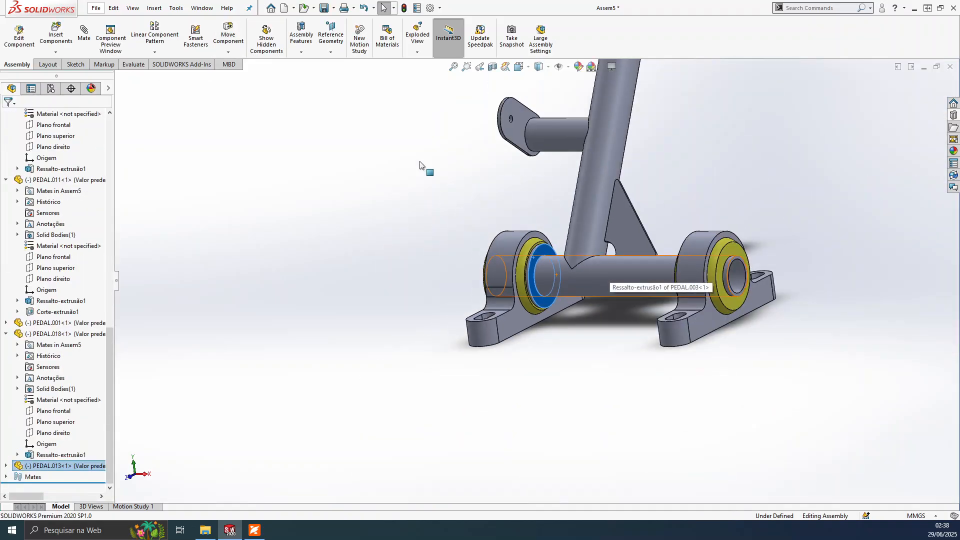
key(Escape)
scroll(514, 236, down, 3)
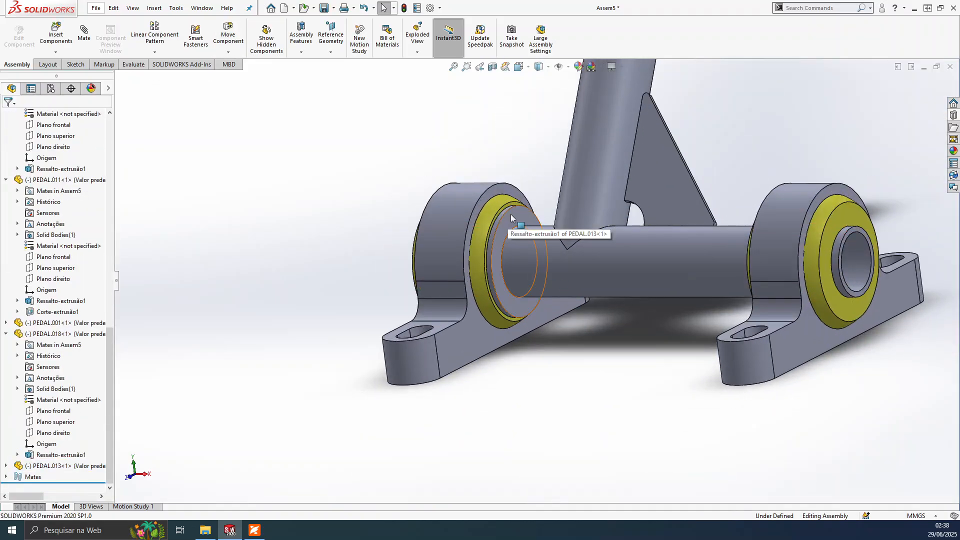
ctrl+drag(512, 214, 350, 223)
ctrl+drag(377, 264, 378, 266)
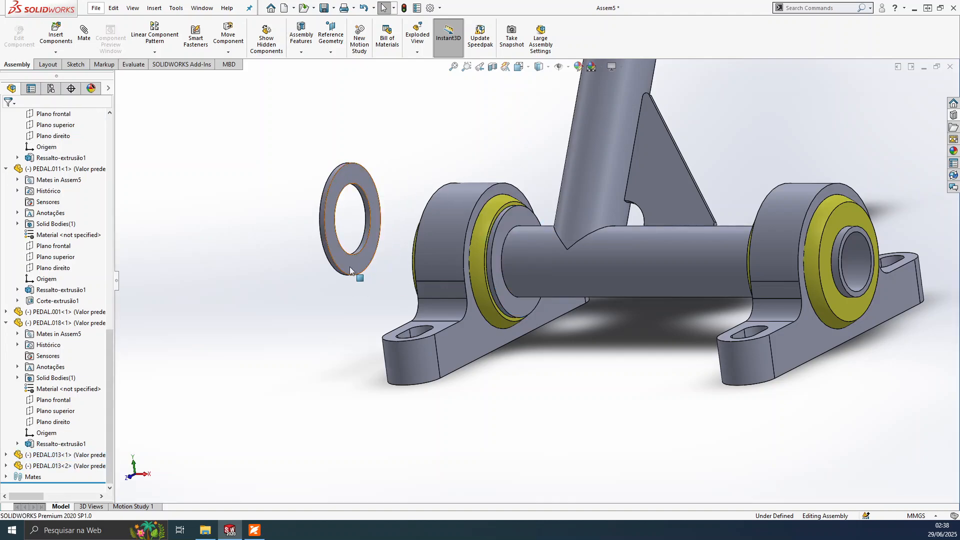
- Add a coincident mate between a flat face of the PEDAL.013 copy and the inward-facing yellow ring face of KSTI-12<2>
click(350, 268)
middle_drag(364, 290, 480, 278)
scroll(658, 232, down, 3)
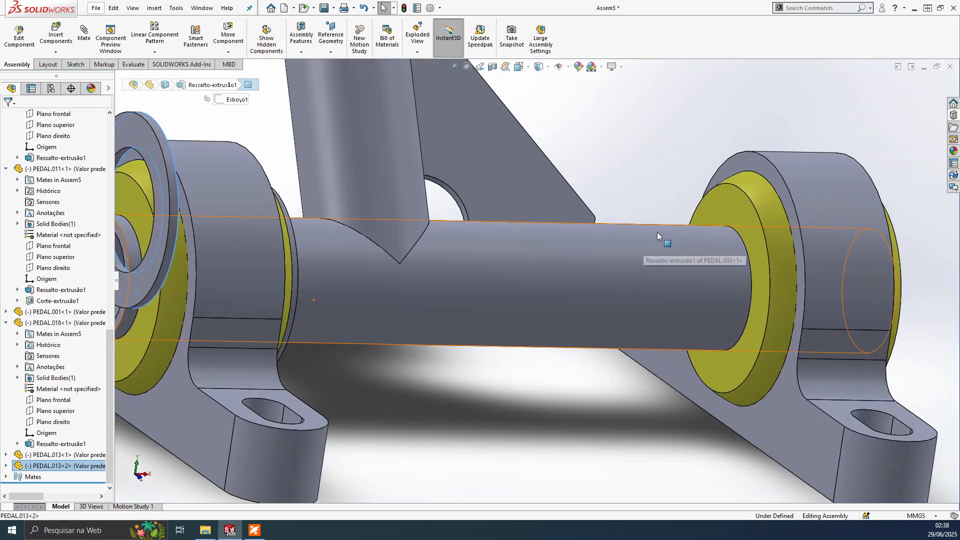
click(722, 211)
alt+drag(384, 247, 763, 283)
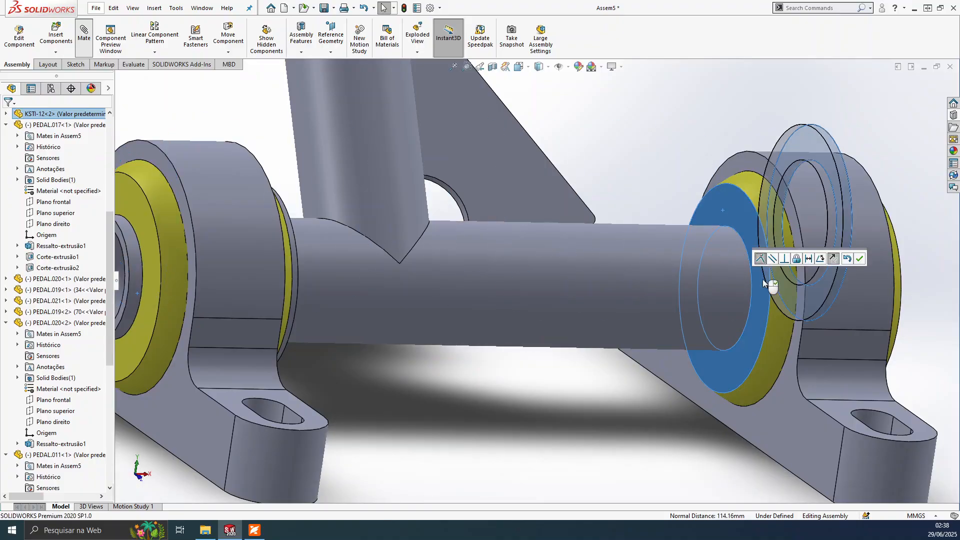
click(861, 258)
- Add a concentric mate between the inner hole face of the second PEDAL.013 washer and the PEDAL.003 tube's outer face
scroll(787, 260, down, 3)
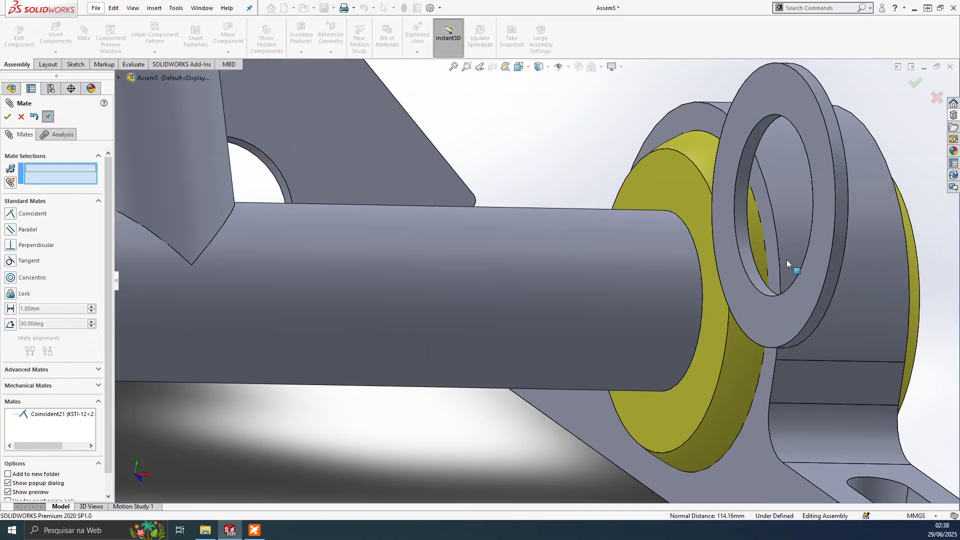
click(740, 226)
click(594, 314)
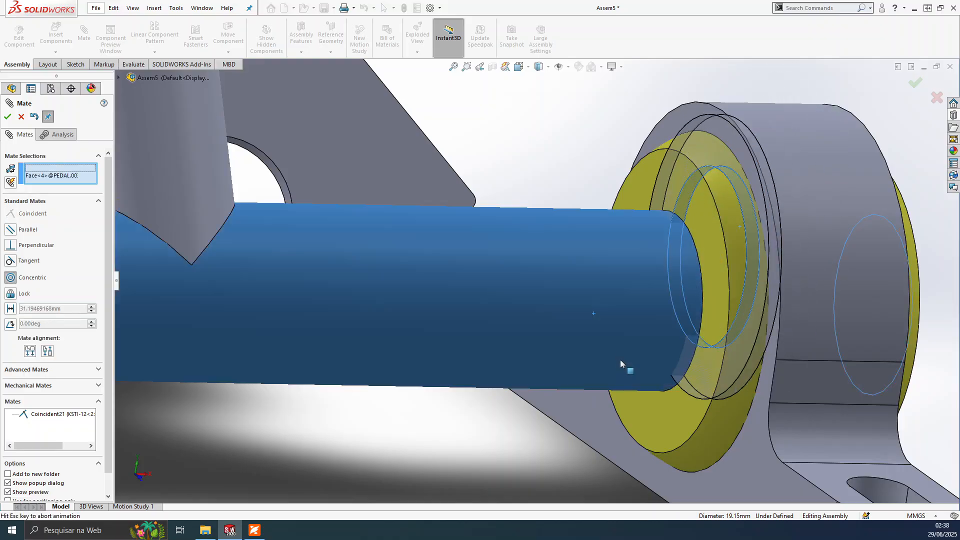
click(732, 369)
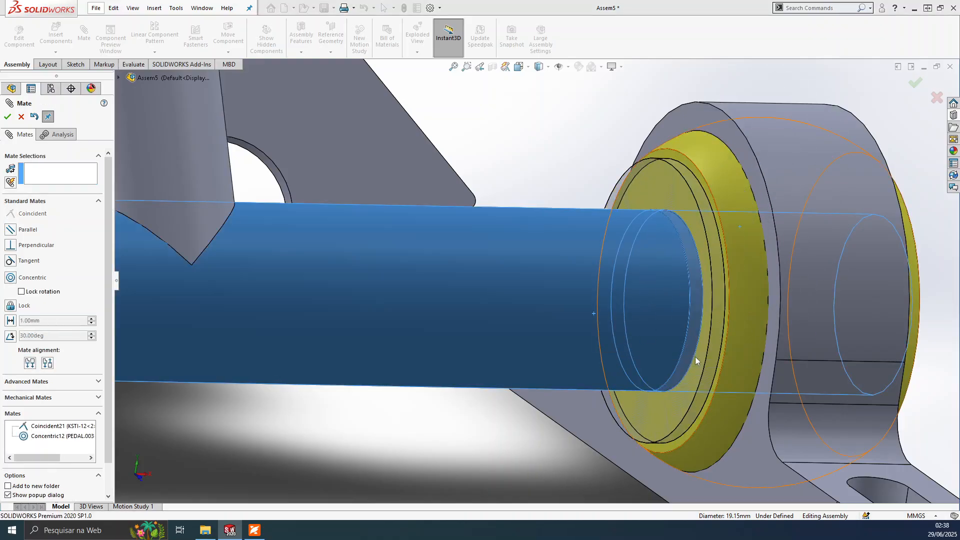
key(Escape)
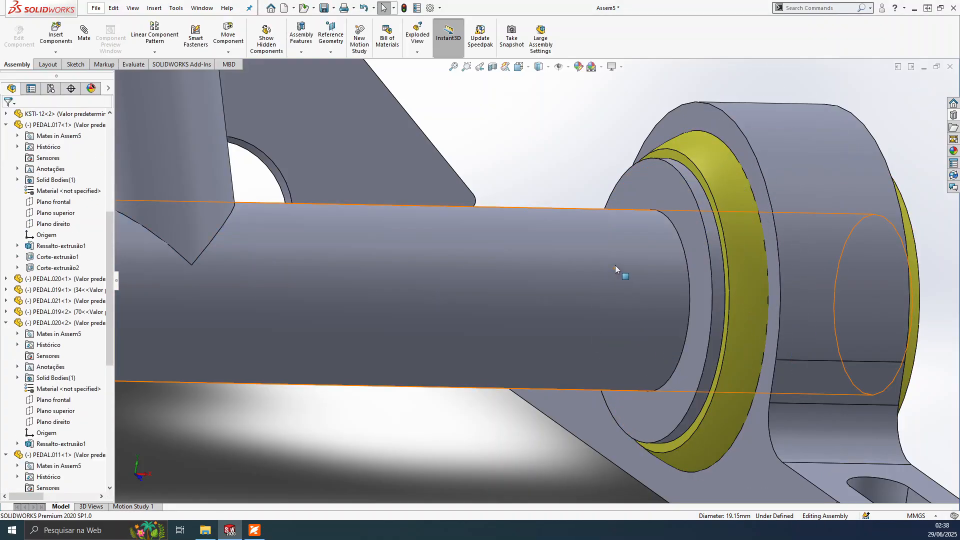
- Collapse the expanded components in the assembly tree and show the whole mechanism in isometric view
scroll(616, 265, up, 5)
click(6, 323)
scroll(8, 334, up, 5)
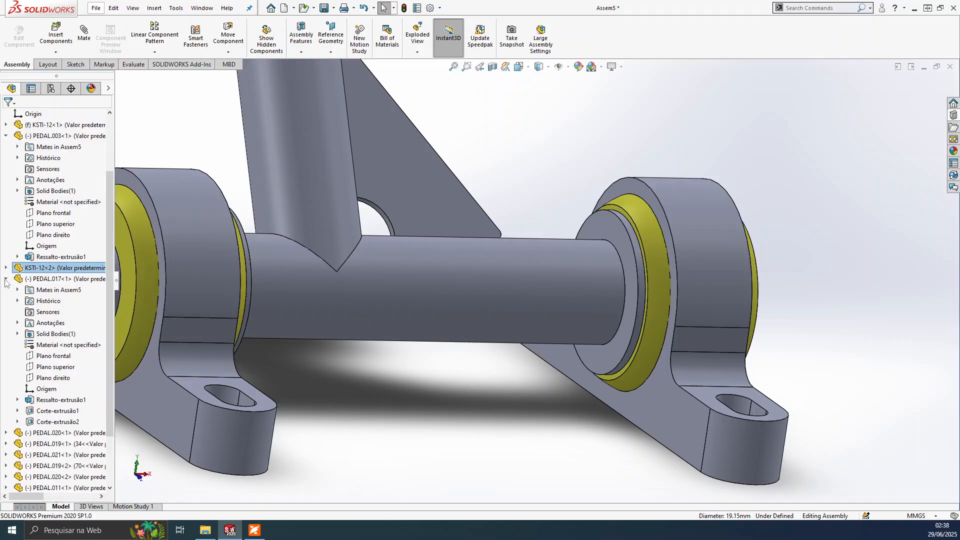
click(6, 279)
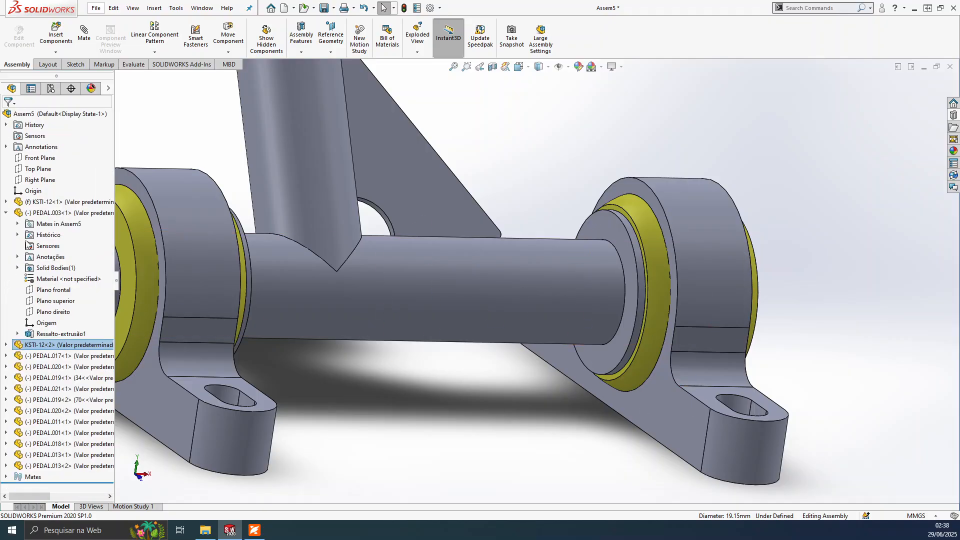
click(6, 212)
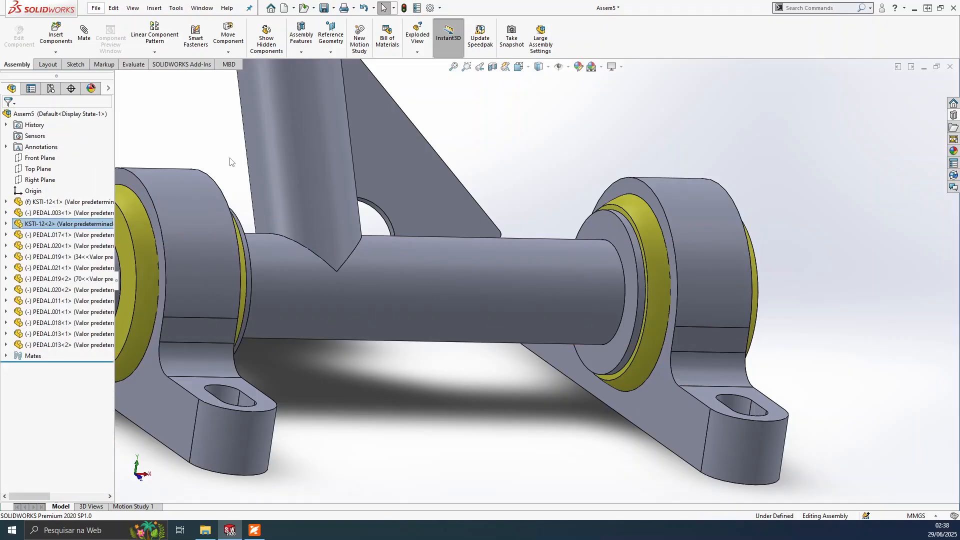
key(ctrl+7)
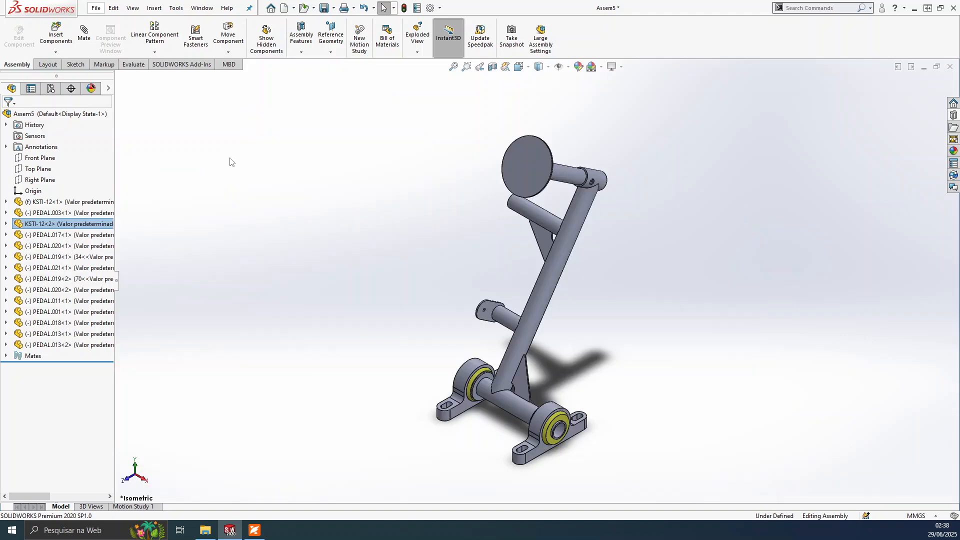
- Swing the pedal arm about the KSTI-12 bearings to a nearly upright position and show the mechanism in isometric view
drag(539, 263, 463, 296)
key(Escape)
key(Escape)
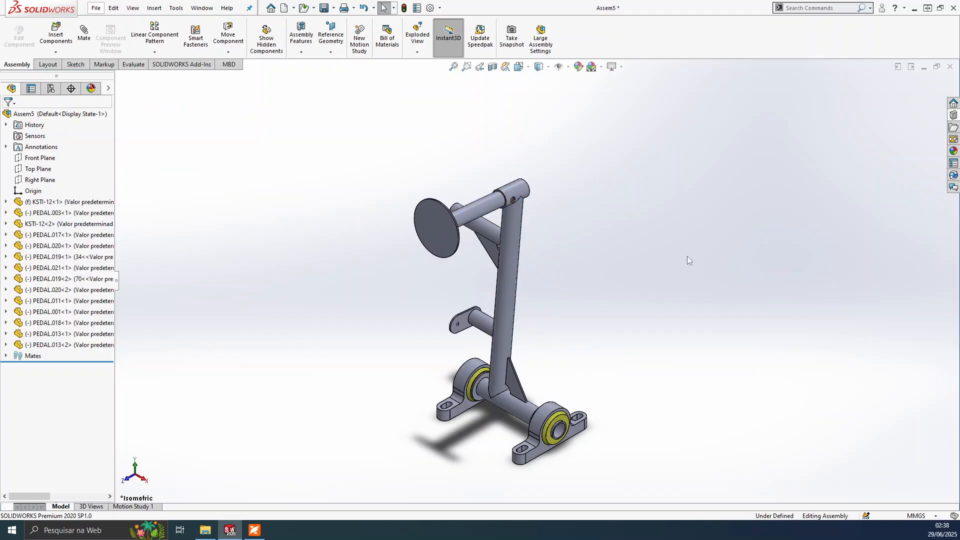
key(ctrl+7)
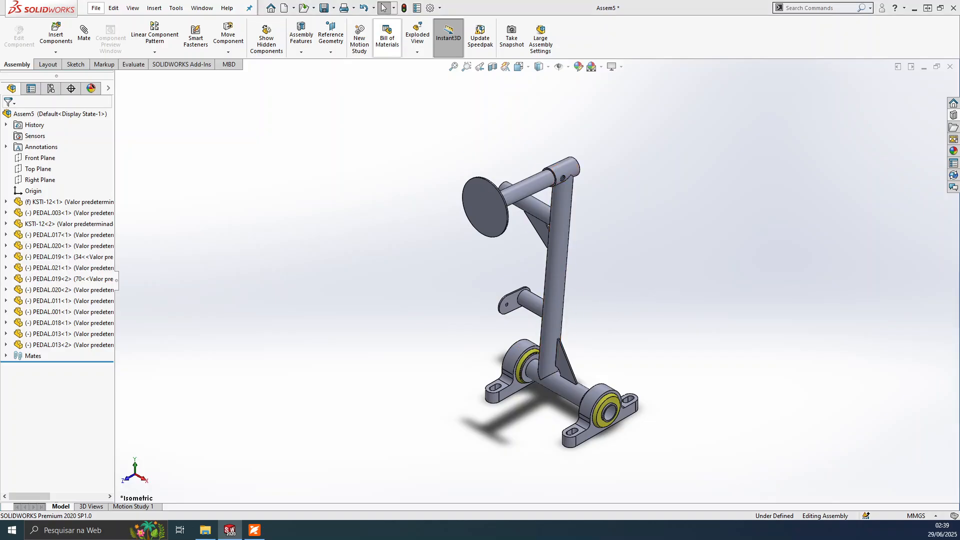
- Rebuild and save the assembly as Assem5 in the Nova pasta folder, including the modified PEDAL.017 part
key(ctrl+s)
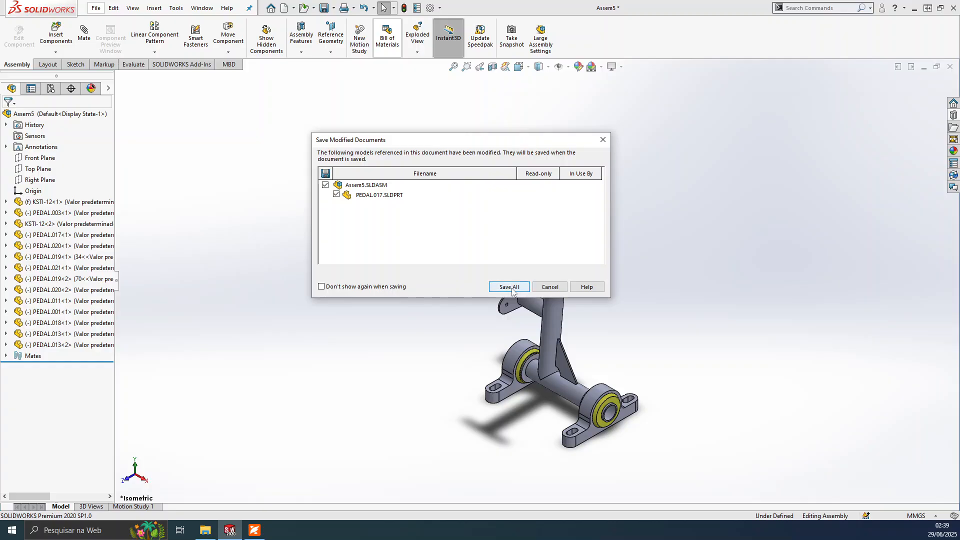
click(511, 288)
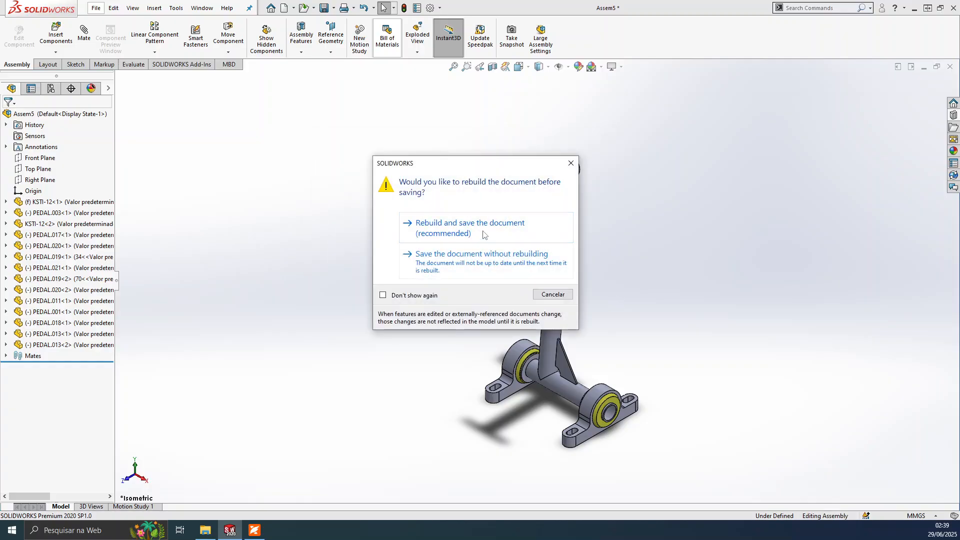
click(482, 231)
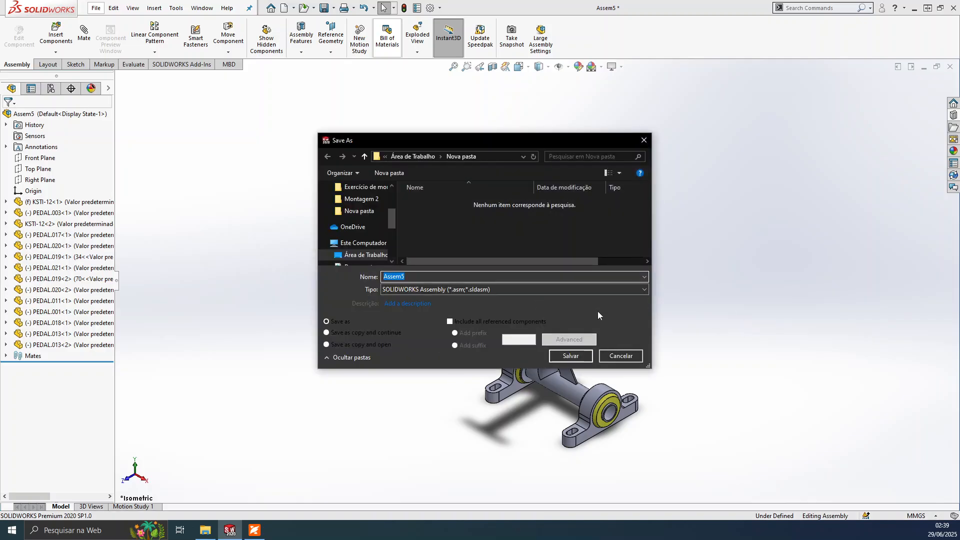
click(571, 356)
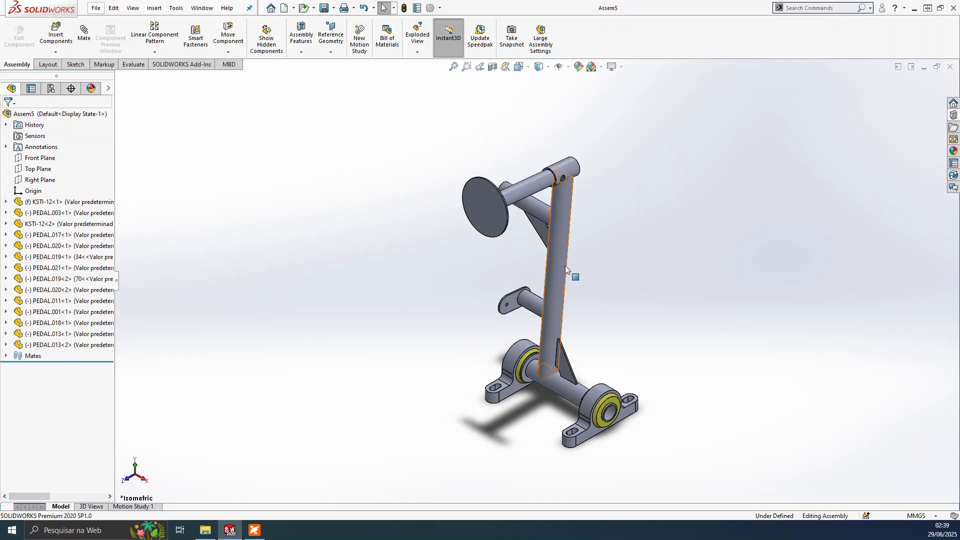
- Examine the KSTI-12 mounting slots from below and the feature lists of KSTI-12<1>, PEDAL.017<1> and PEDAL.019<2>
scroll(642, 361, down, 4)
middle_drag(560, 416, 433, 282)
scroll(433, 284, up, 4)
scroll(571, 390, down, 4)
scroll(594, 270, down, 4)
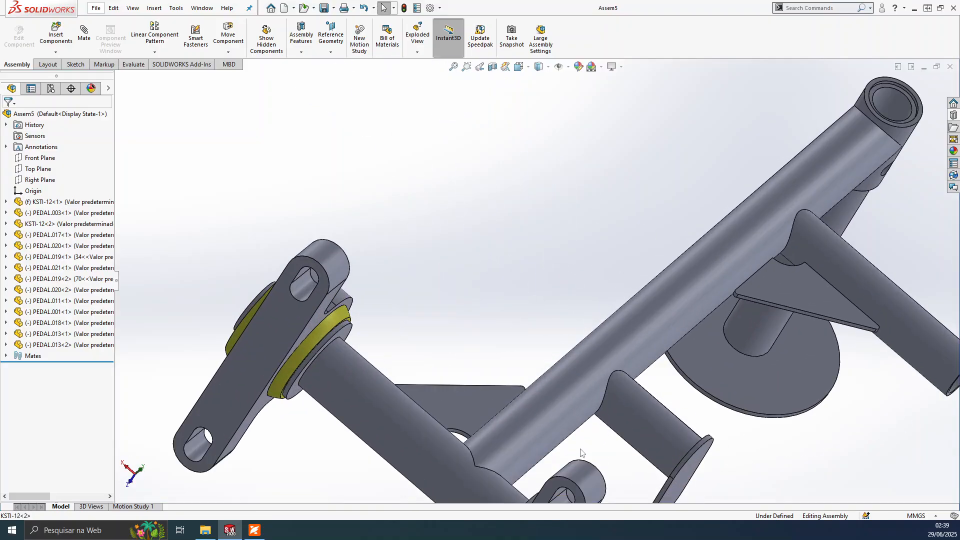
scroll(550, 440, down, 6)
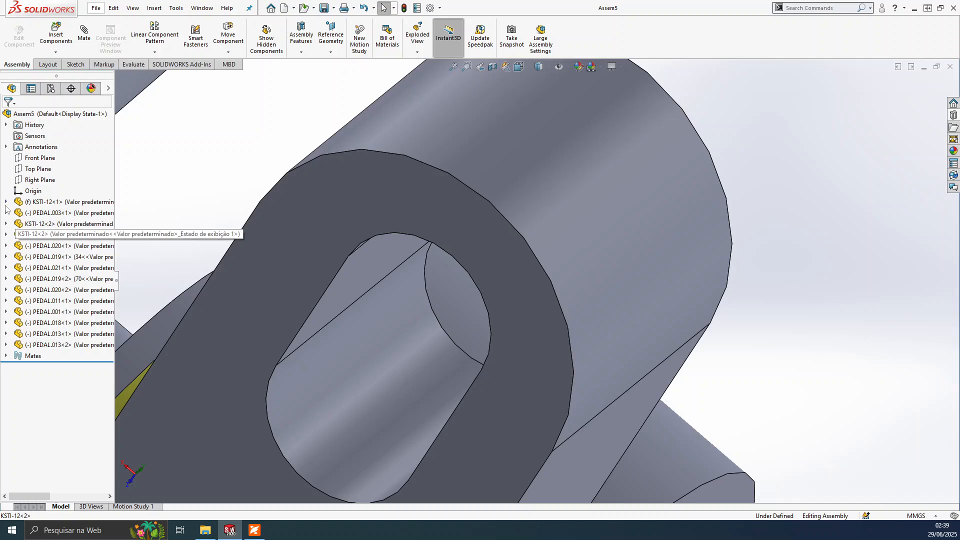
click(5, 202)
click(6, 400)
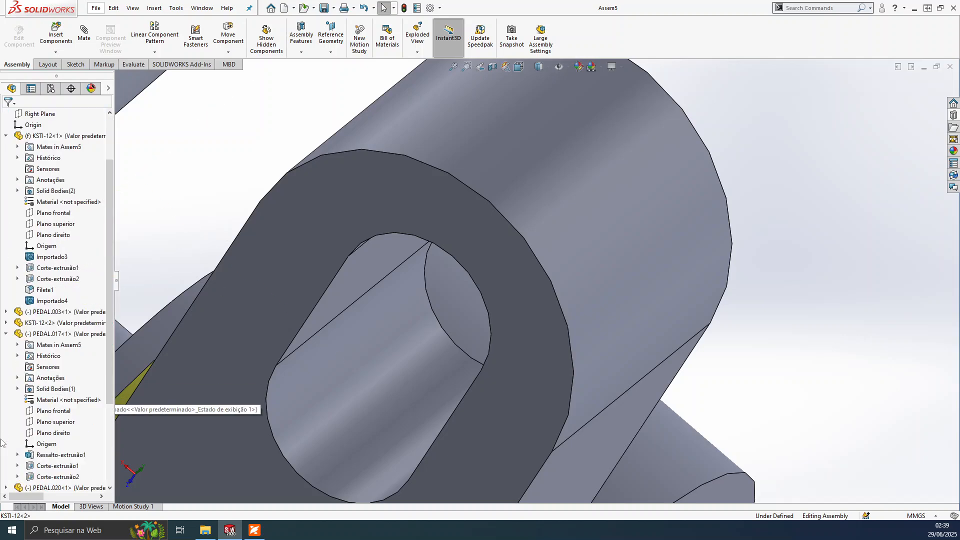
scroll(1, 440, down, 4)
click(6, 399)
scroll(523, 230, up, 6)
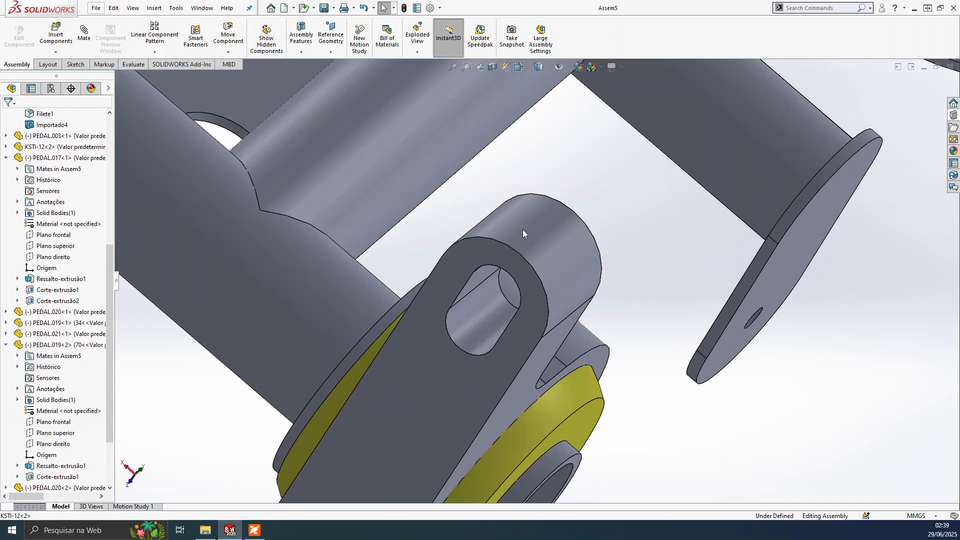
scroll(523, 233, up, 2)
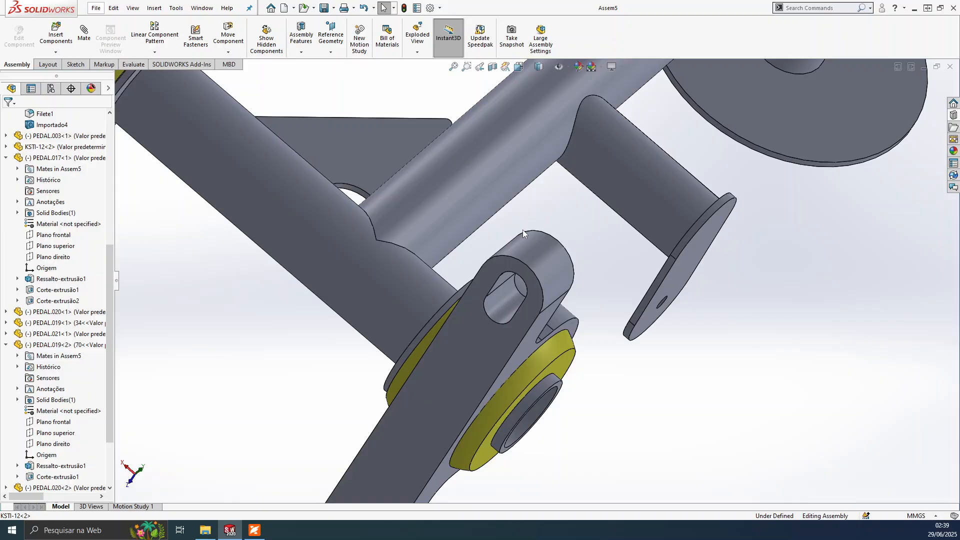
- Restore the isometric view of the mechanism and collapse PEDAL.019<2>, PEDAL.017<1> and KSTI-12<1> in the assembly tree
key(ctrl+7)
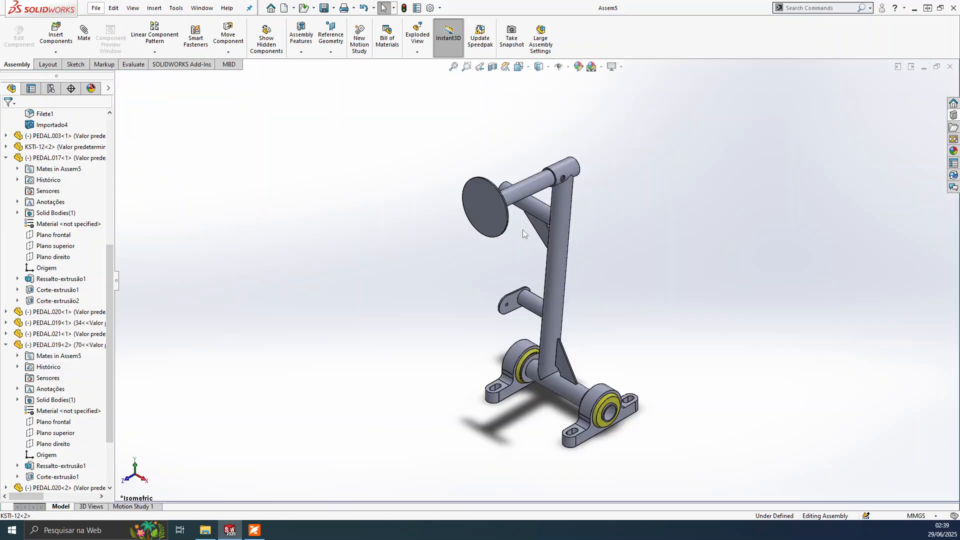
click(5, 344)
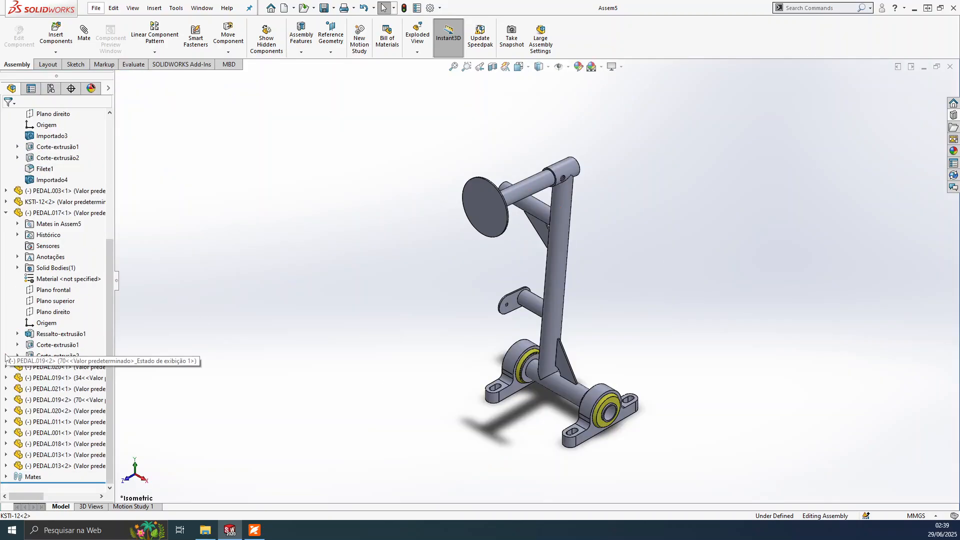
click(5, 212)
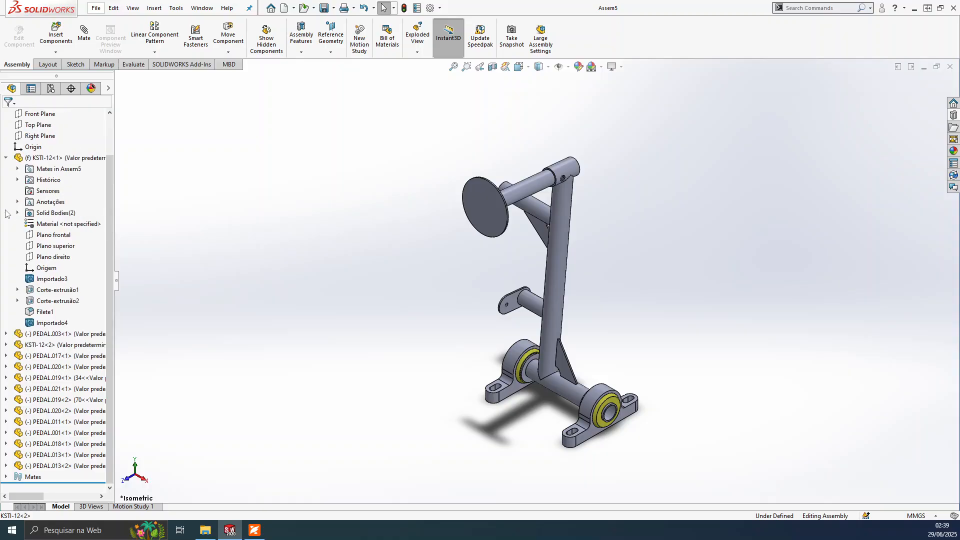
click(6, 158)
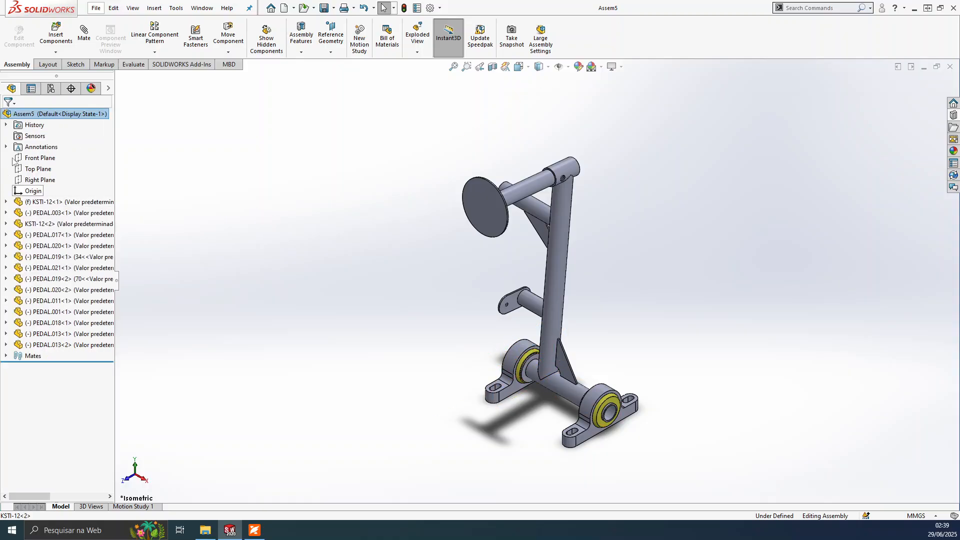